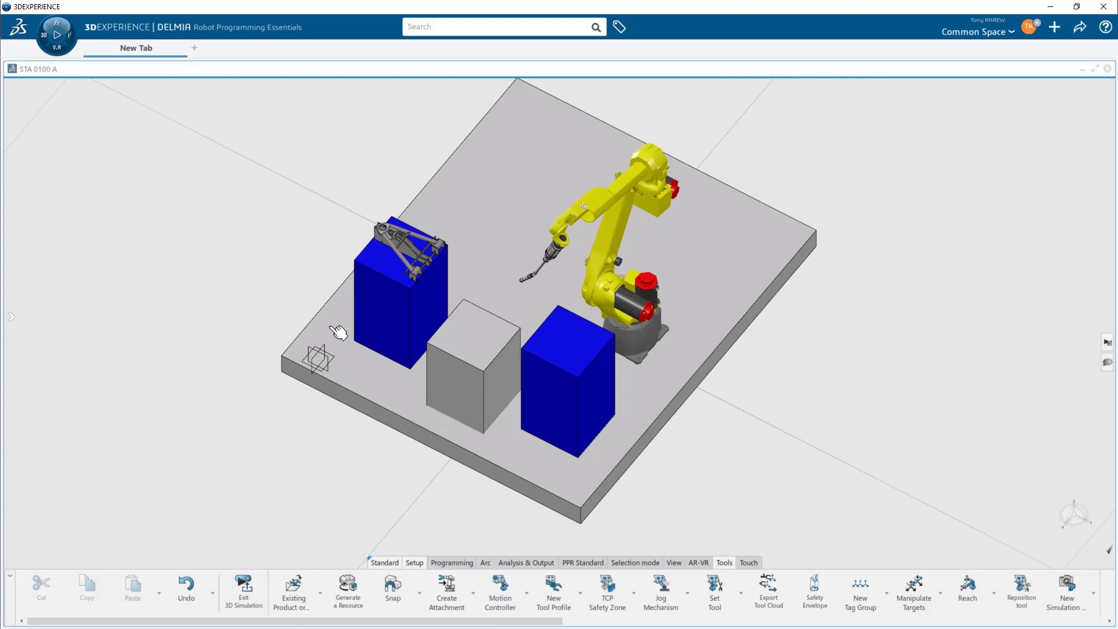
- Apply the saved State 1 simulation state to the cell and exit 3D simulation
mouse_move(669, 407)
middle_mouse_down()
mouse_move(743, 402)
mouse_move(682, 422)
middle_mouse_up()
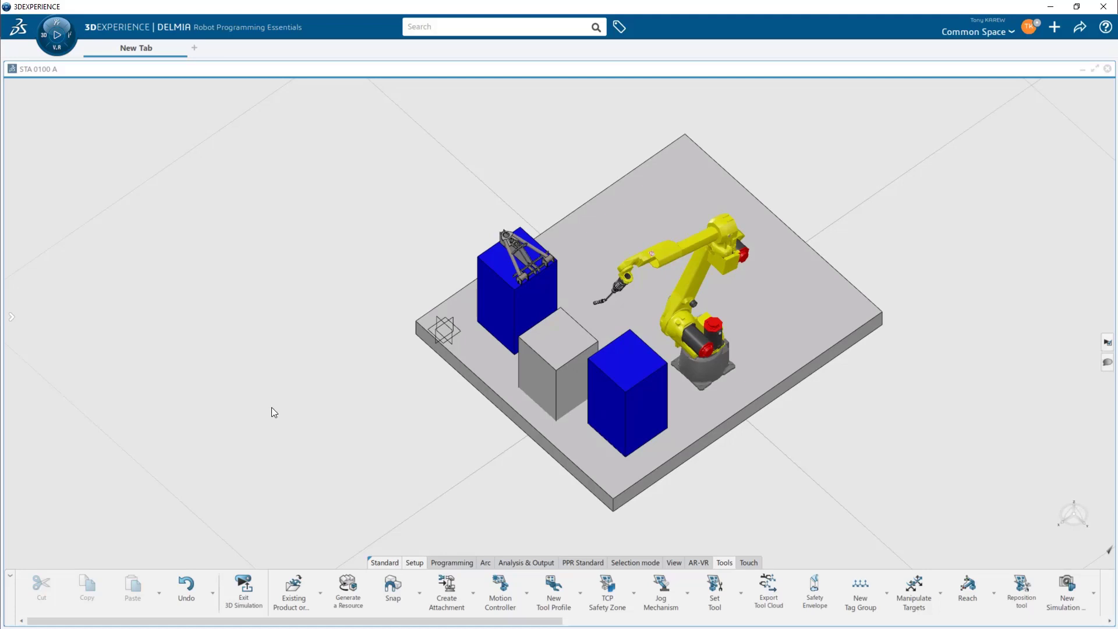
left_click(611, 429)
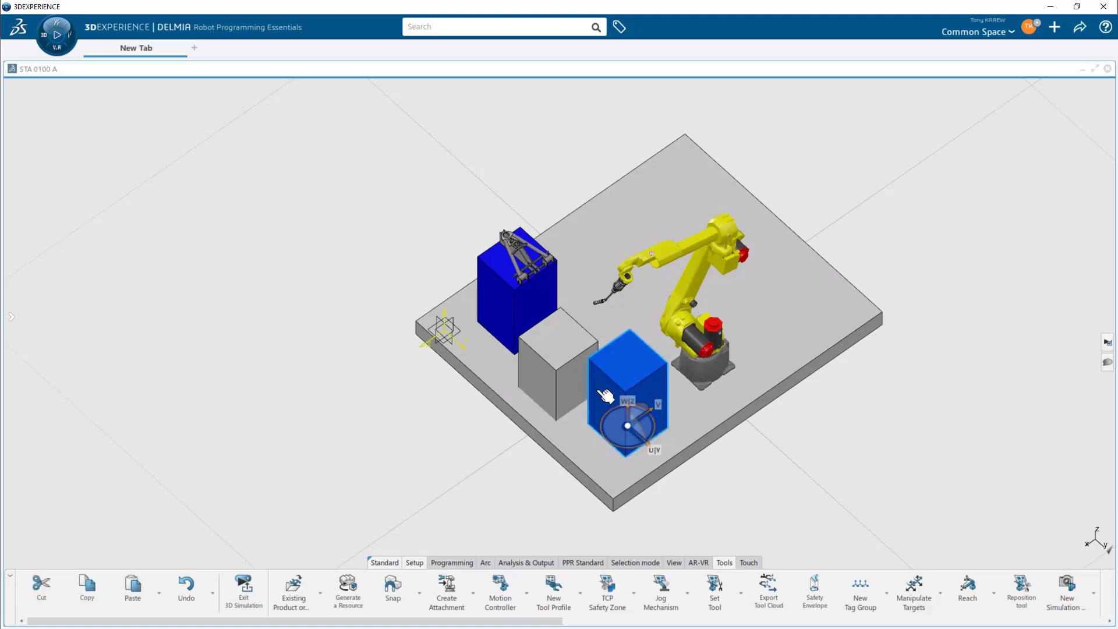
middle_click_drag(482, 427, 546, 458)
mouse_move(11, 322)
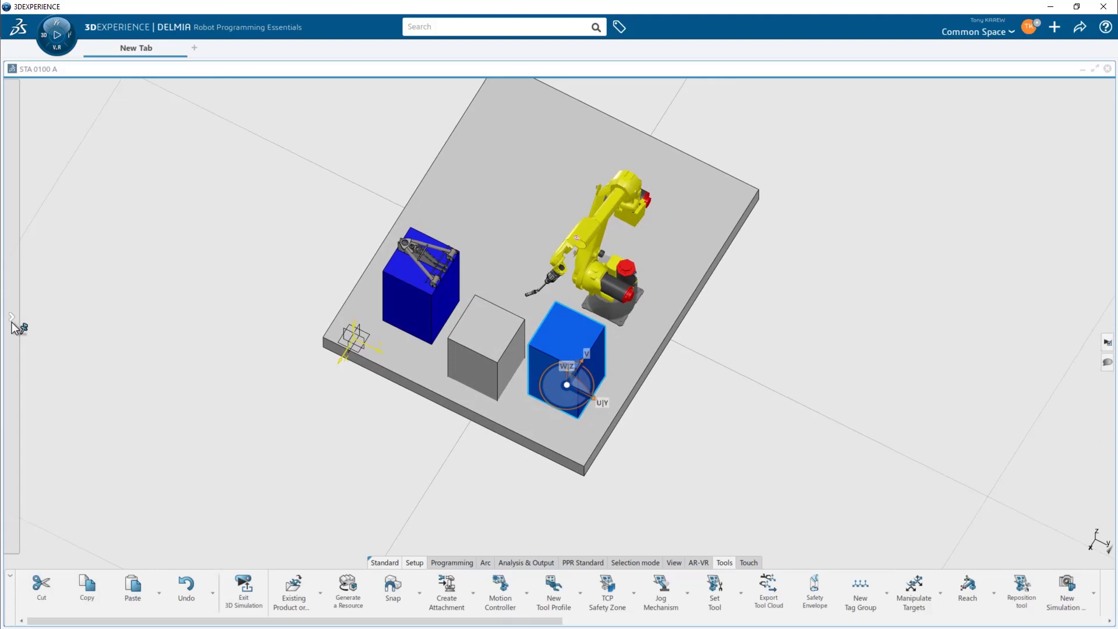
left_click(66, 233)
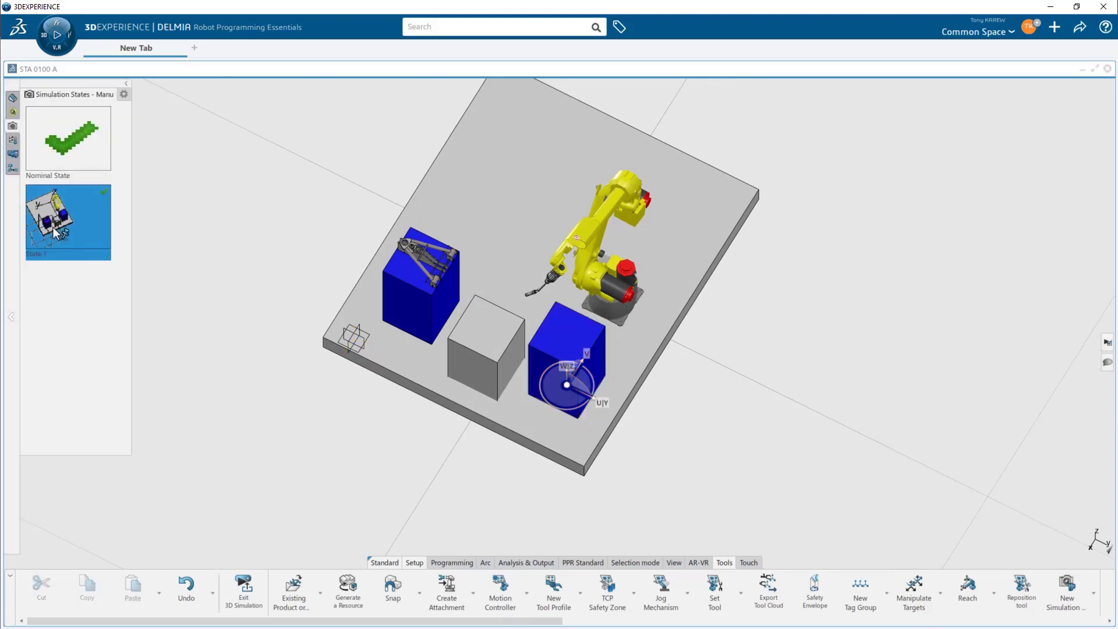
right_click(65, 226)
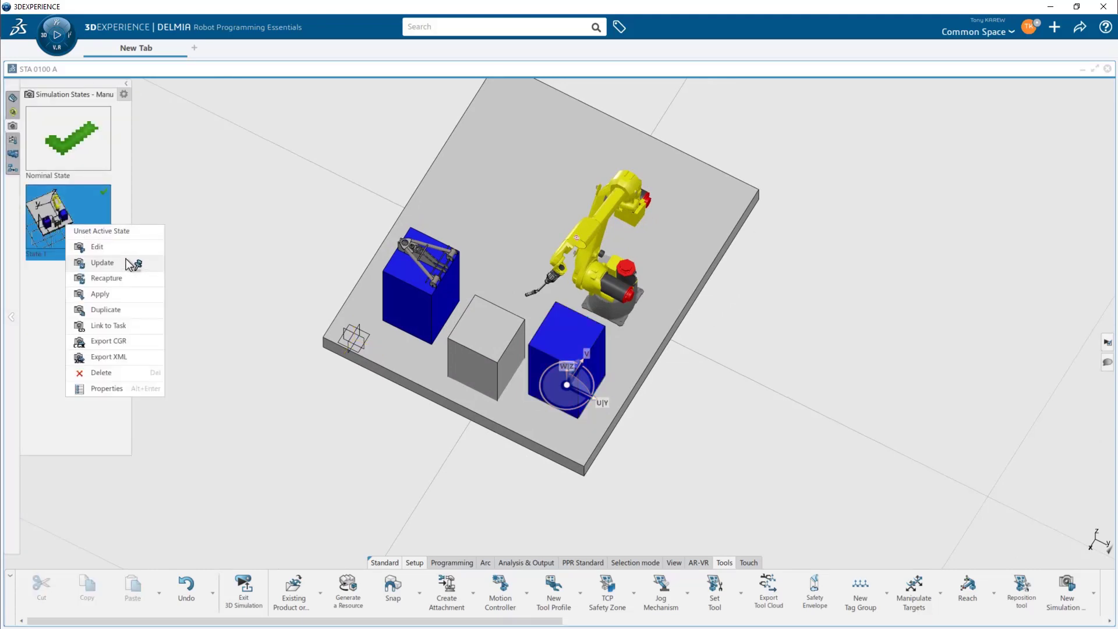
left_click(124, 291)
middle_click_drag(123, 291, 457, 412)
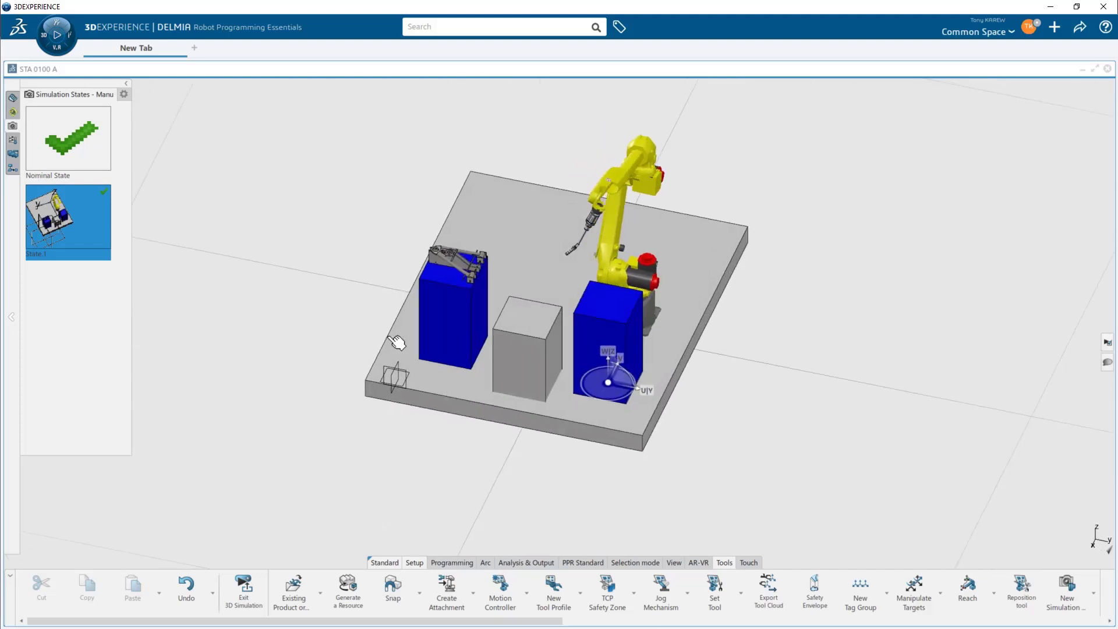
left_click(126, 84)
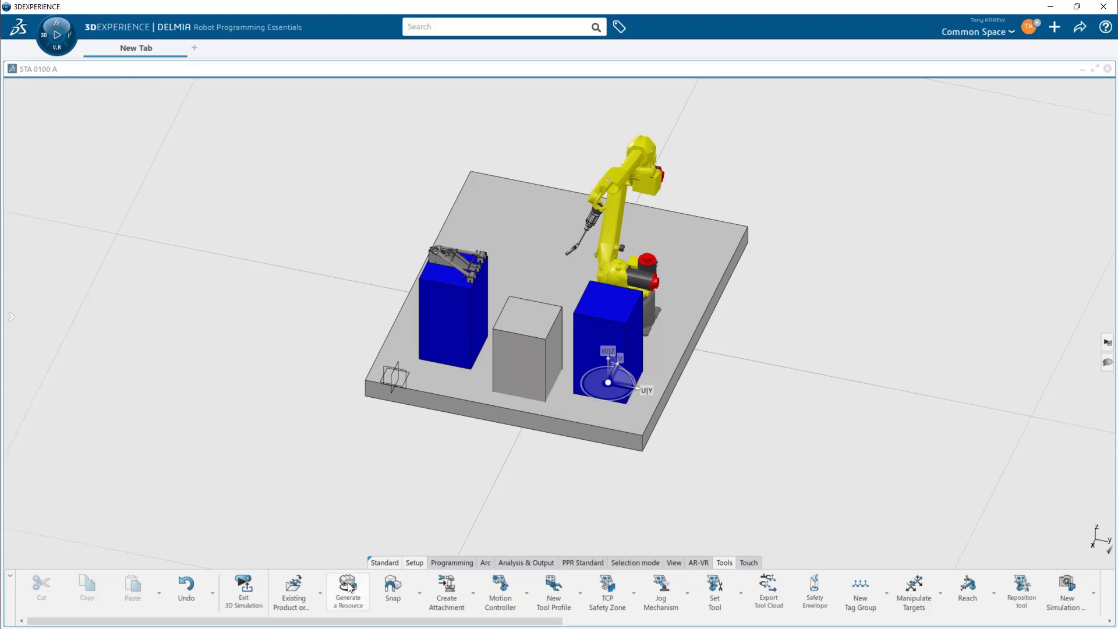
left_click(244, 588)
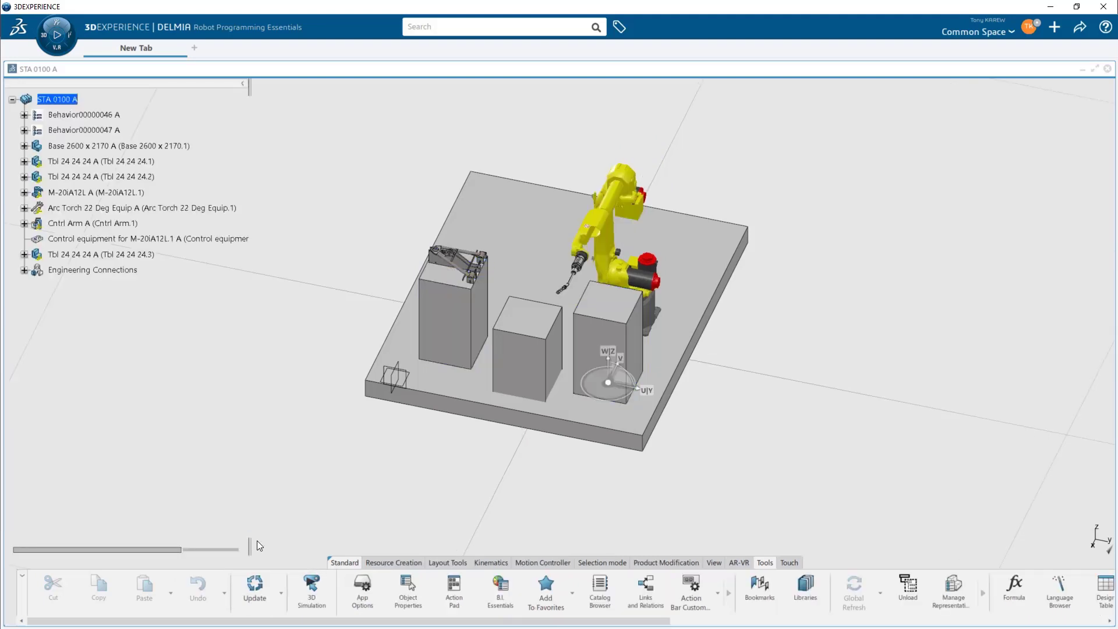
- Open the Bookmarks panel and browse to Production Resources > Robots > Universal
scroll(760, 588, "down", 1)
left_click(726, 585)
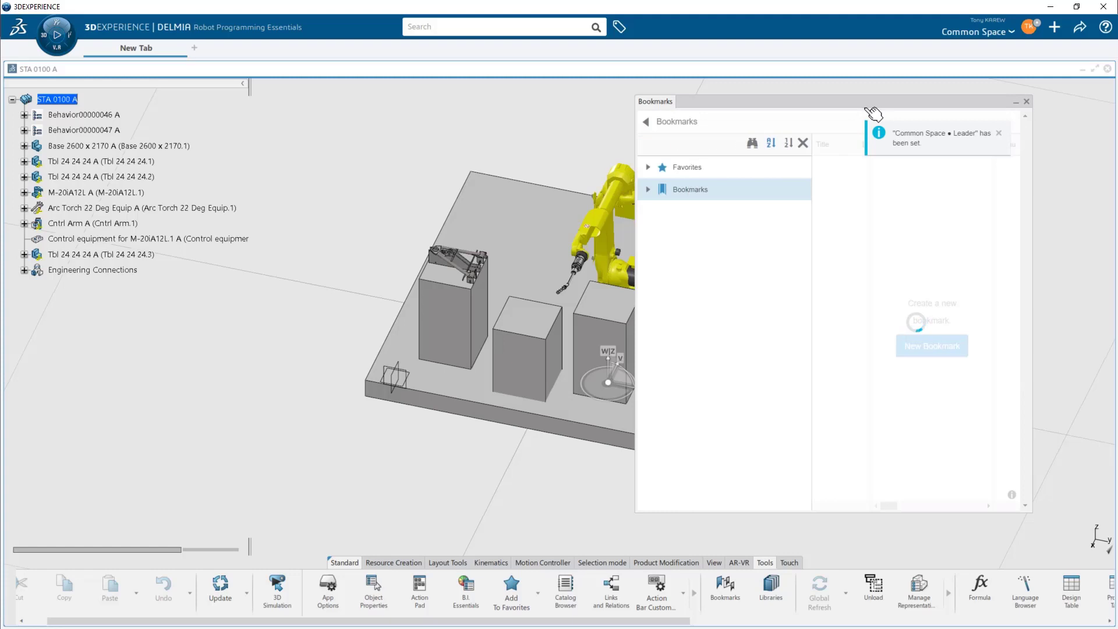
left_click(658, 191)
left_click(649, 189)
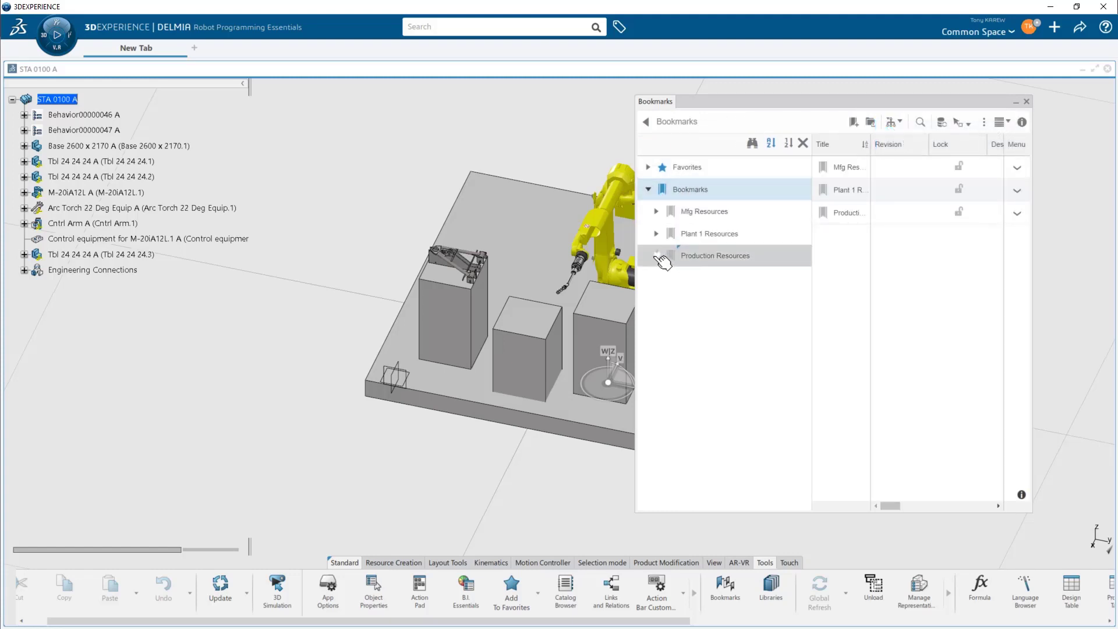
left_click(657, 256)
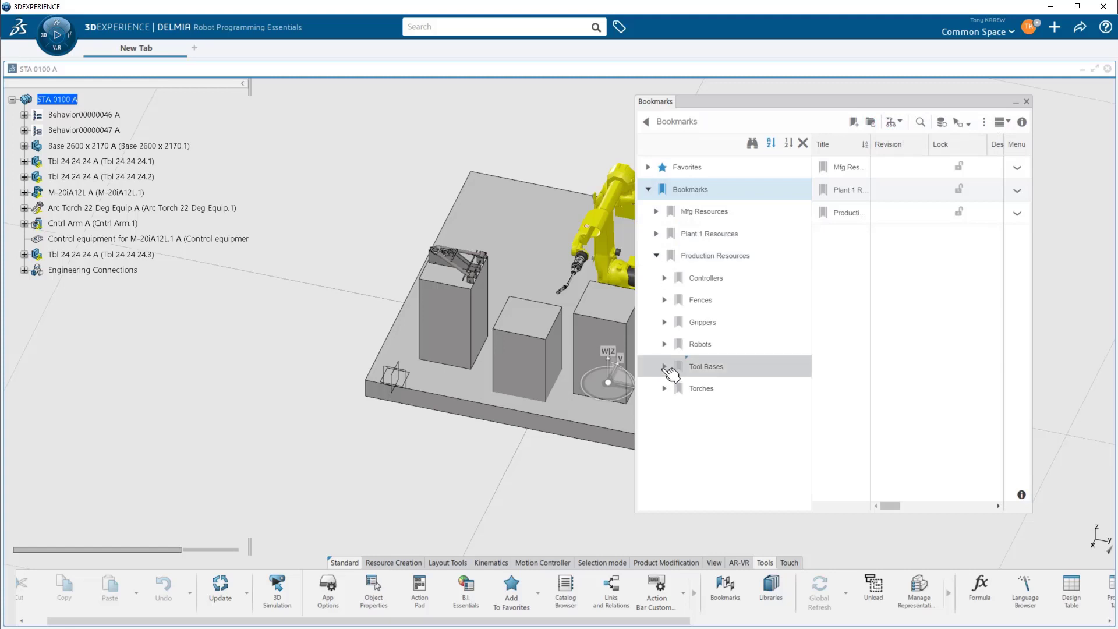
left_click(666, 344)
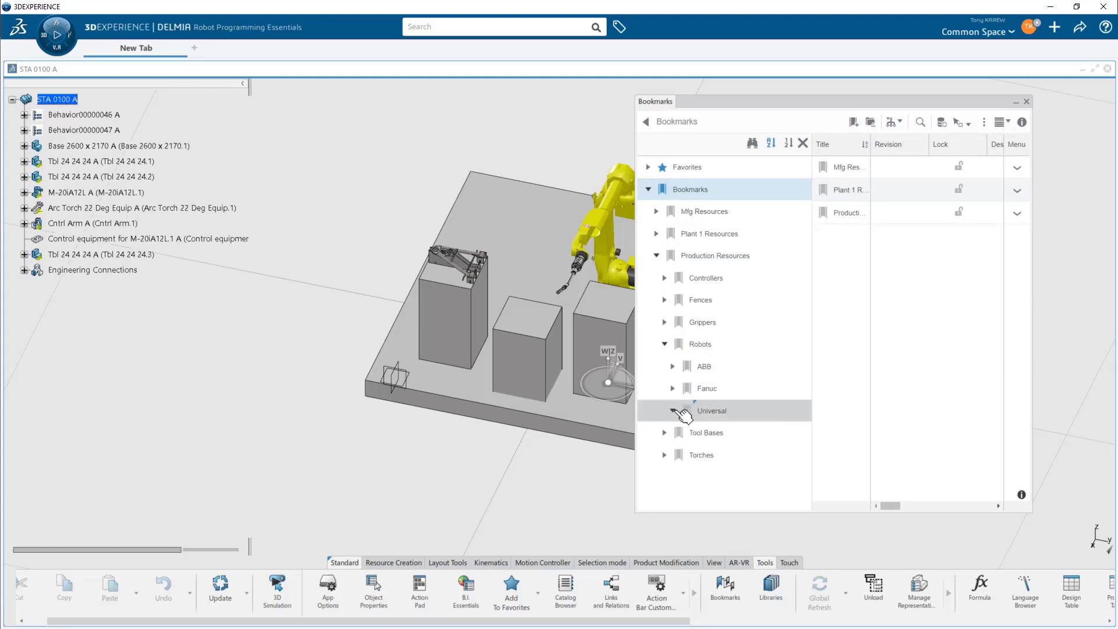
left_click(708, 414)
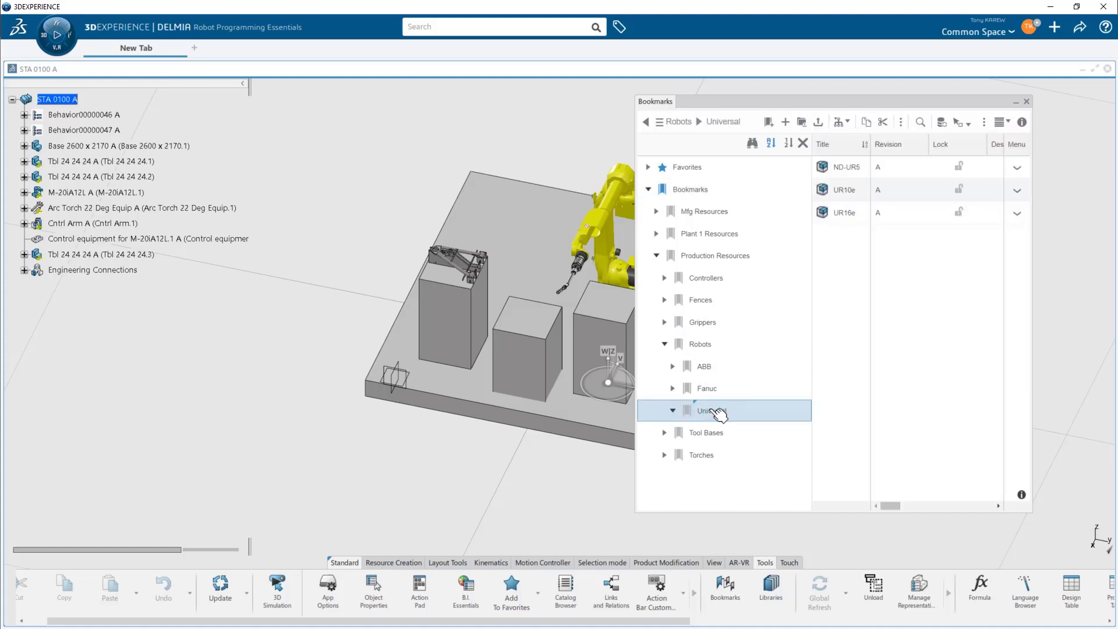
- Insert the UR16e robot from the bookmarks into STA 0100 A and raise it about 845 mm
left_click(843, 213)
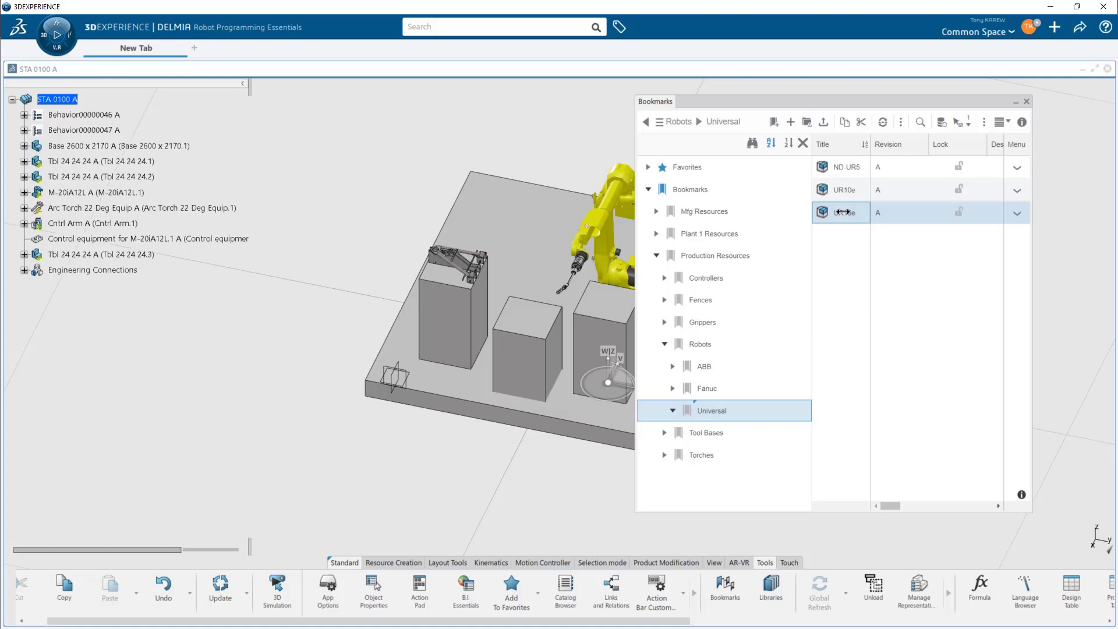
left_click_drag(840, 215, 70, 102)
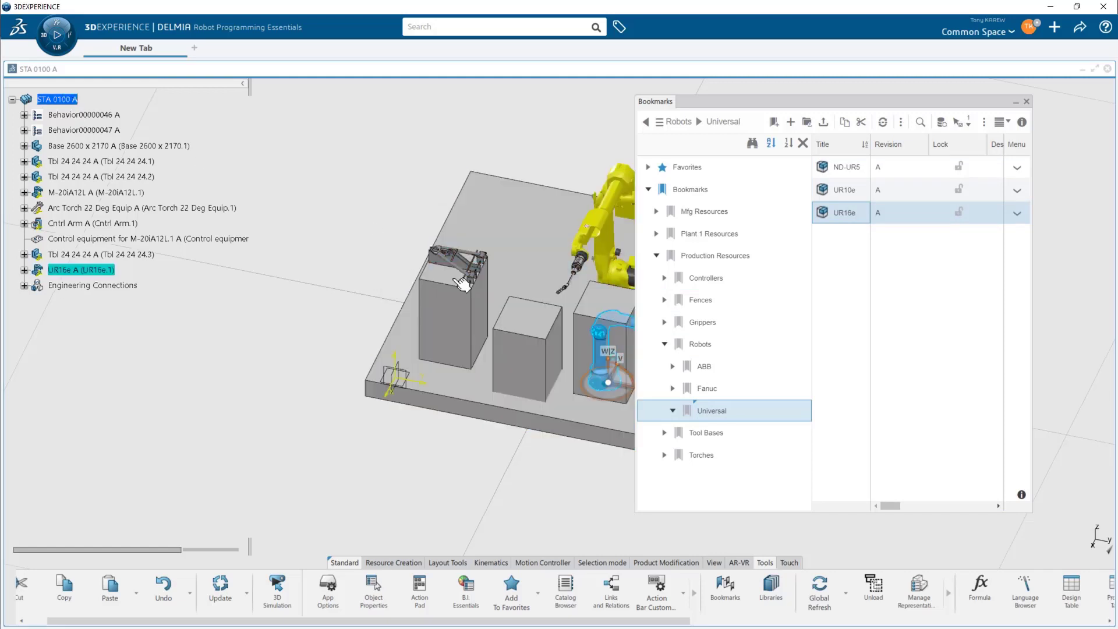
left_click_drag(607, 376, 608, 294)
middle_click_drag(576, 363, 412, 374)
scroll(413, 374, "up", 8)
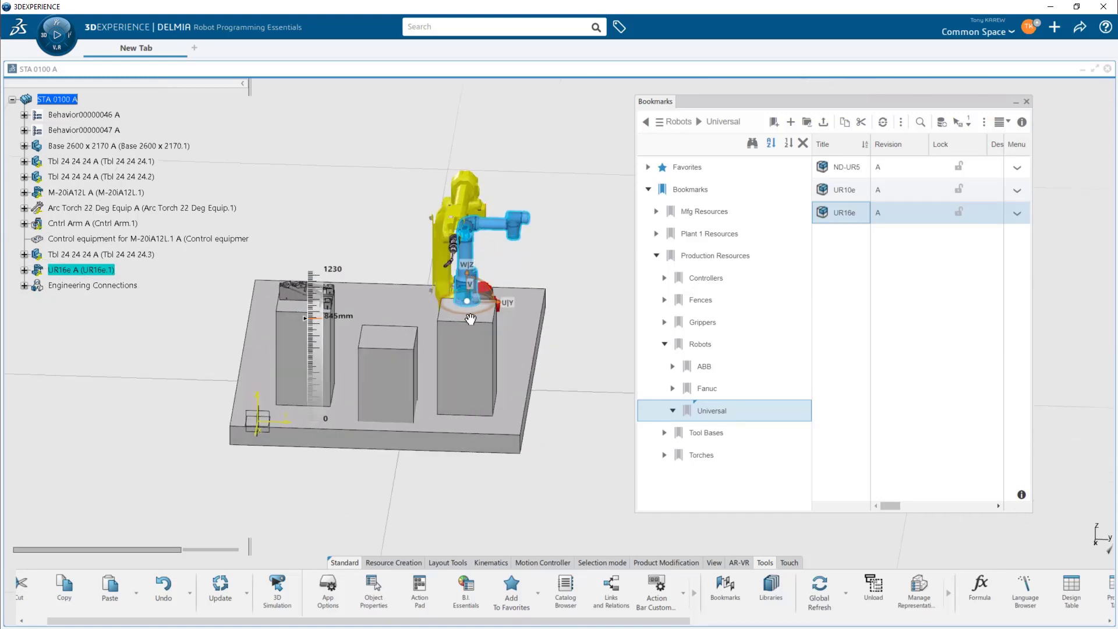
scroll(517, 393, "down", 8)
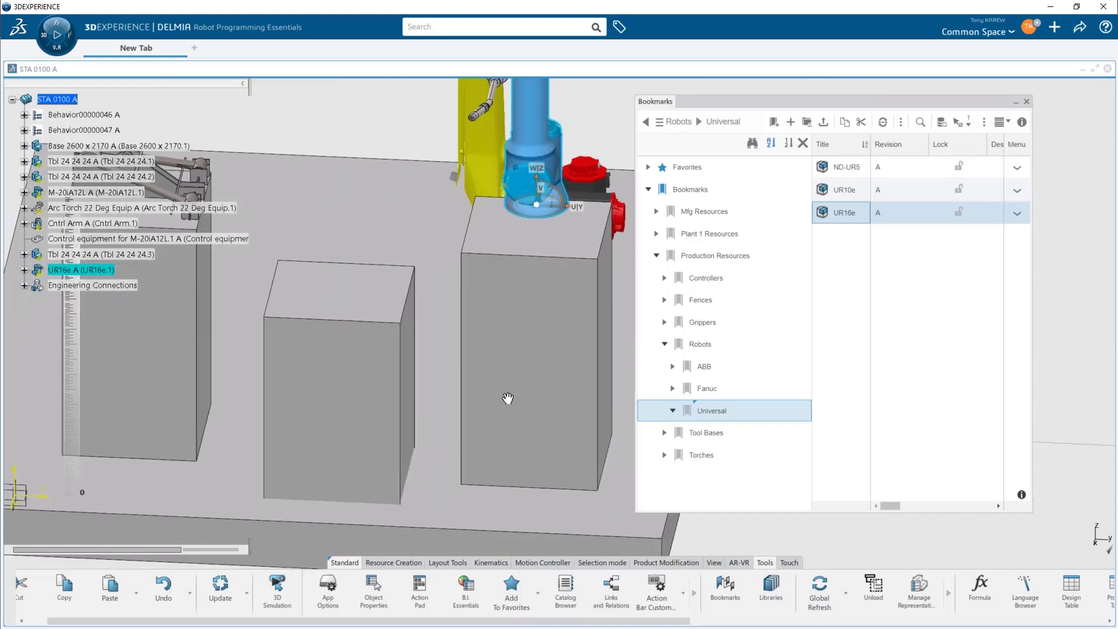
middle_click_drag(500, 428, 488, 433)
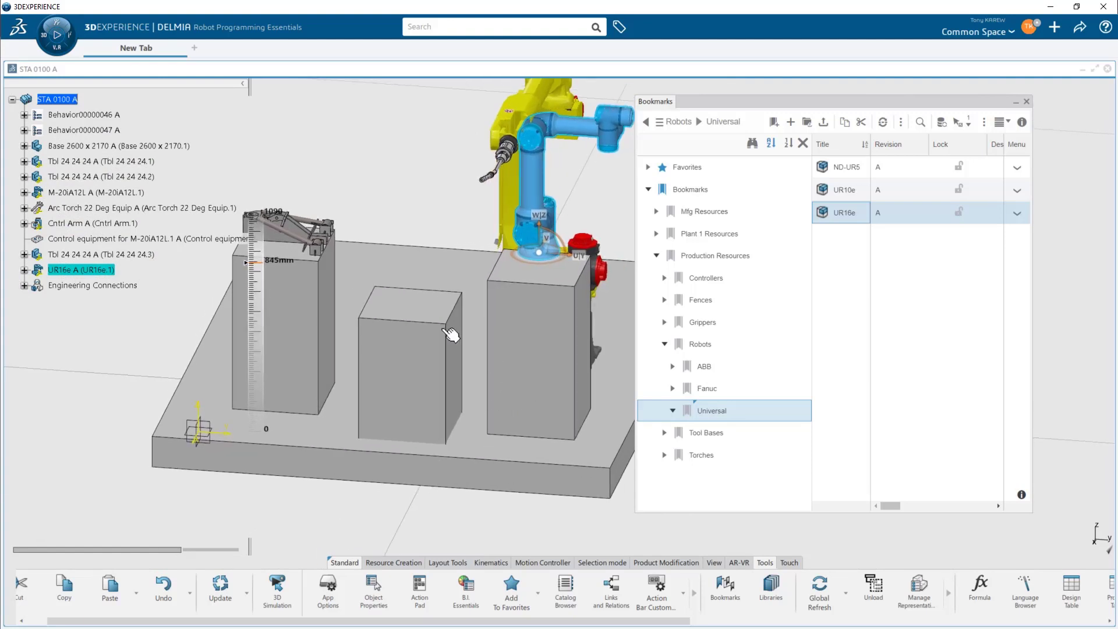
- Move the UR16e robot onto the top of the middle table
left_click(380, 376)
middle_click_drag(504, 442, 478, 471)
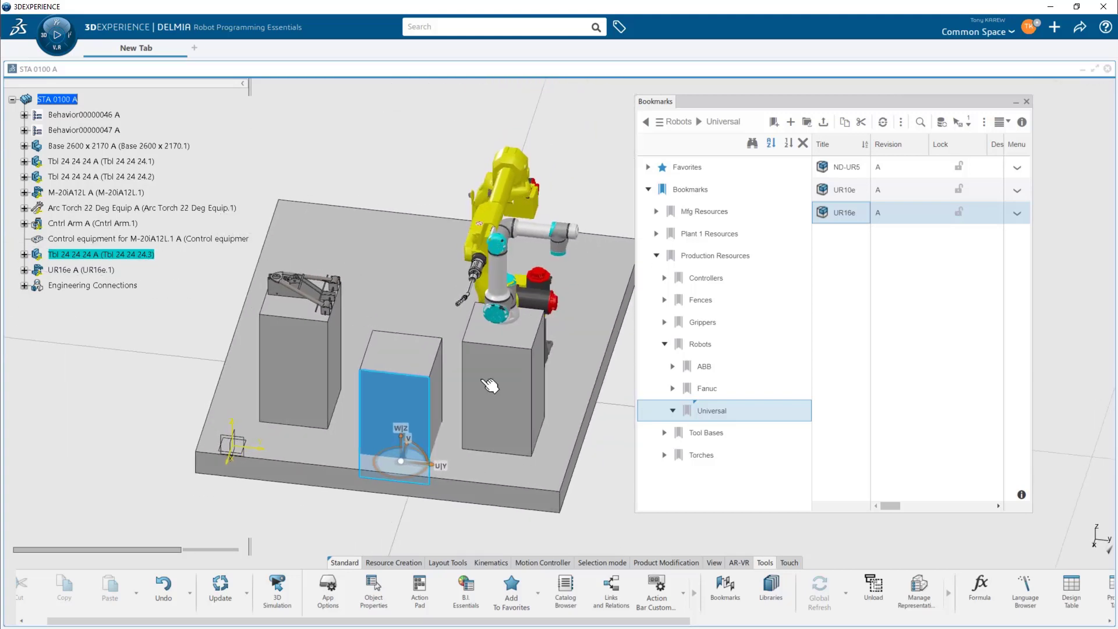
middle_click_drag(491, 386, 473, 382)
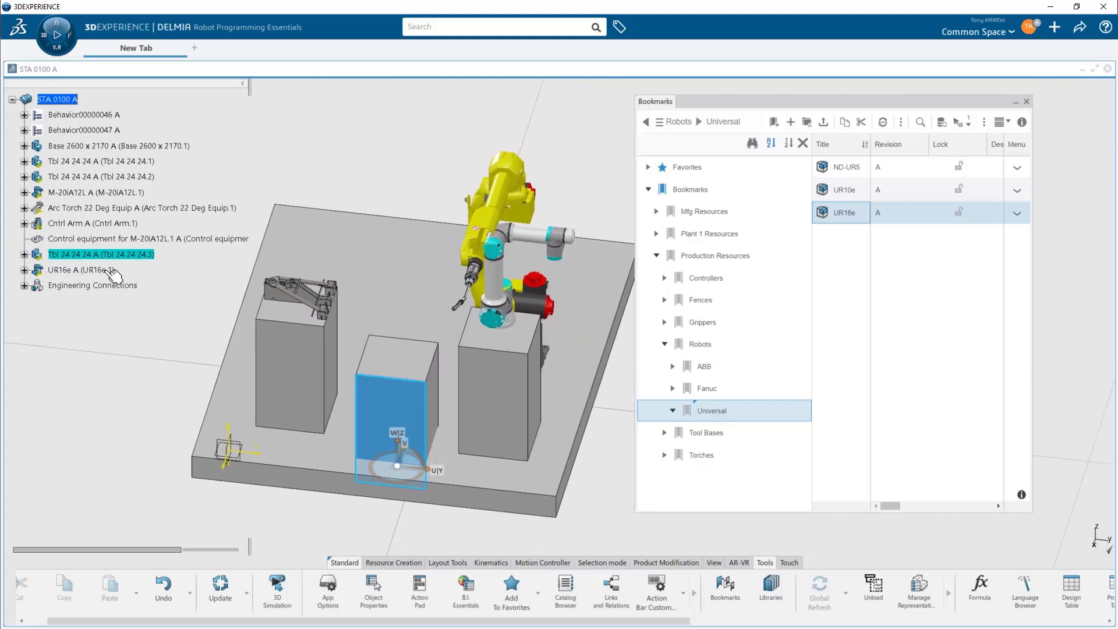
left_click(107, 272)
left_click_drag(385, 474, 299, 505)
middle_click_drag(425, 446, 444, 481)
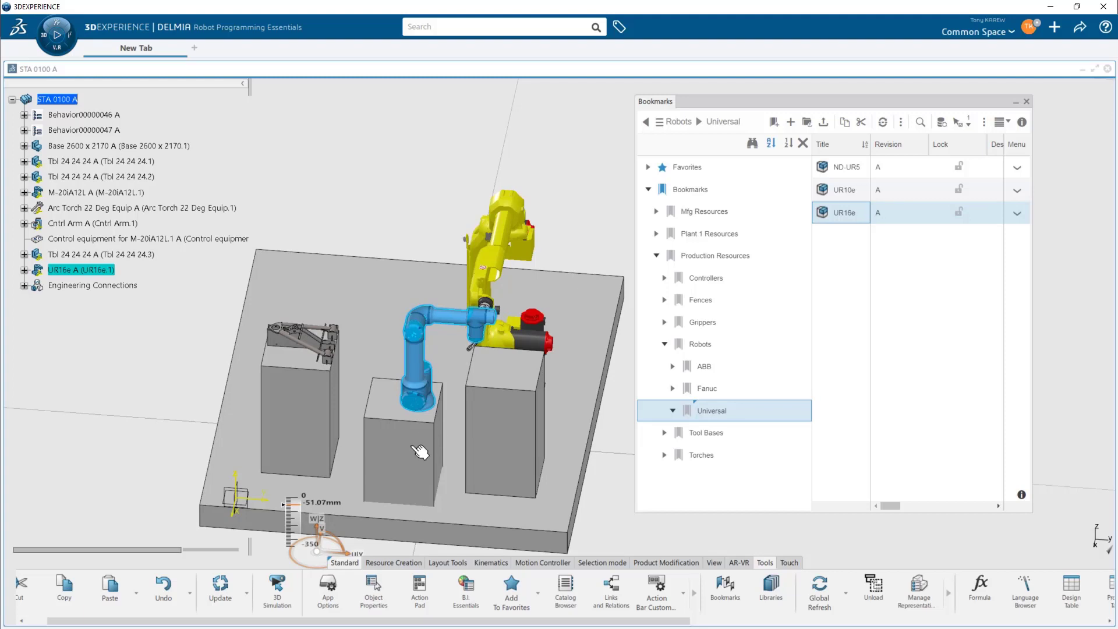
scroll(419, 452, "up", 5)
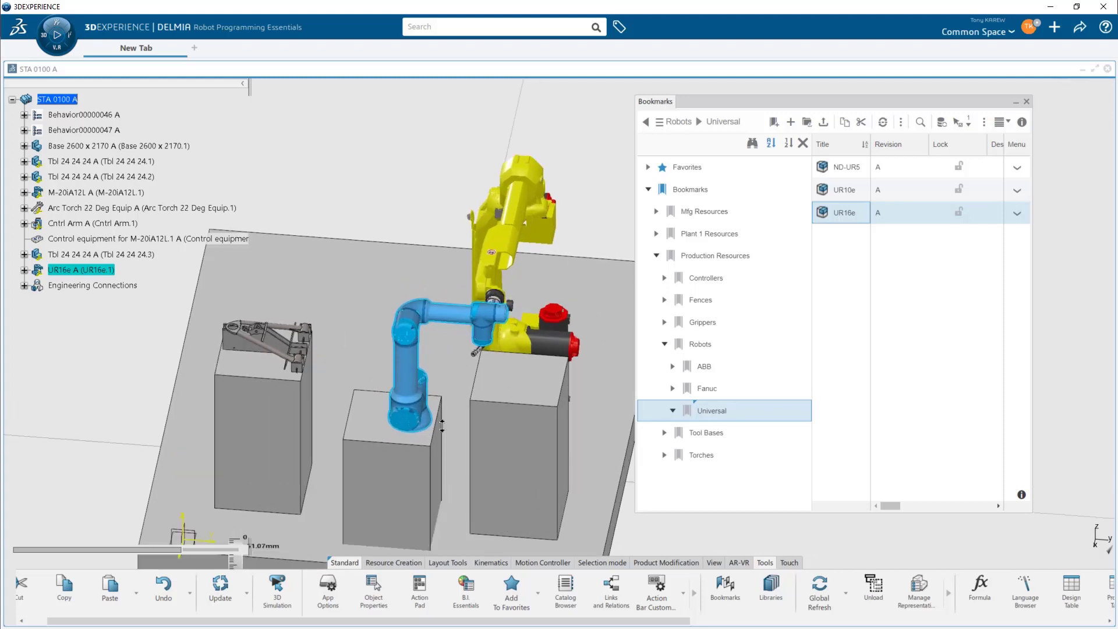
middle_click_drag(425, 462, 441, 383)
left_click(433, 338)
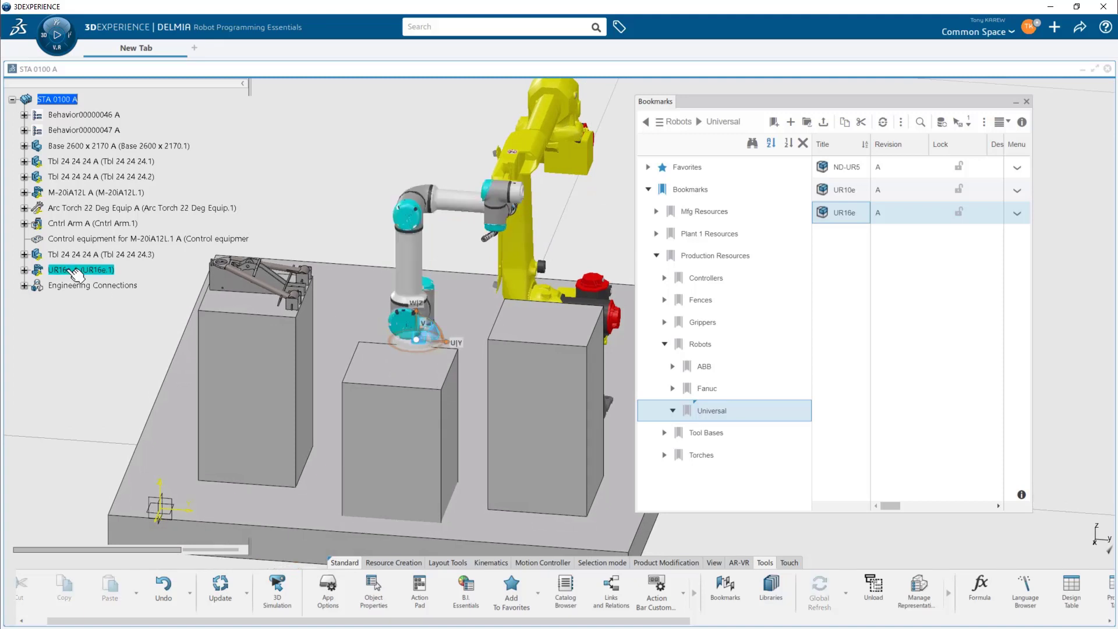
- Rotate the UR16e robot about its vertical axis, setting its Z angle to -180deg in the manipulation parameters
left_click(75, 270)
left_click_drag(407, 328, 413, 358)
middle_click_drag(416, 399, 410, 401)
left_click_drag(410, 382, 446, 359)
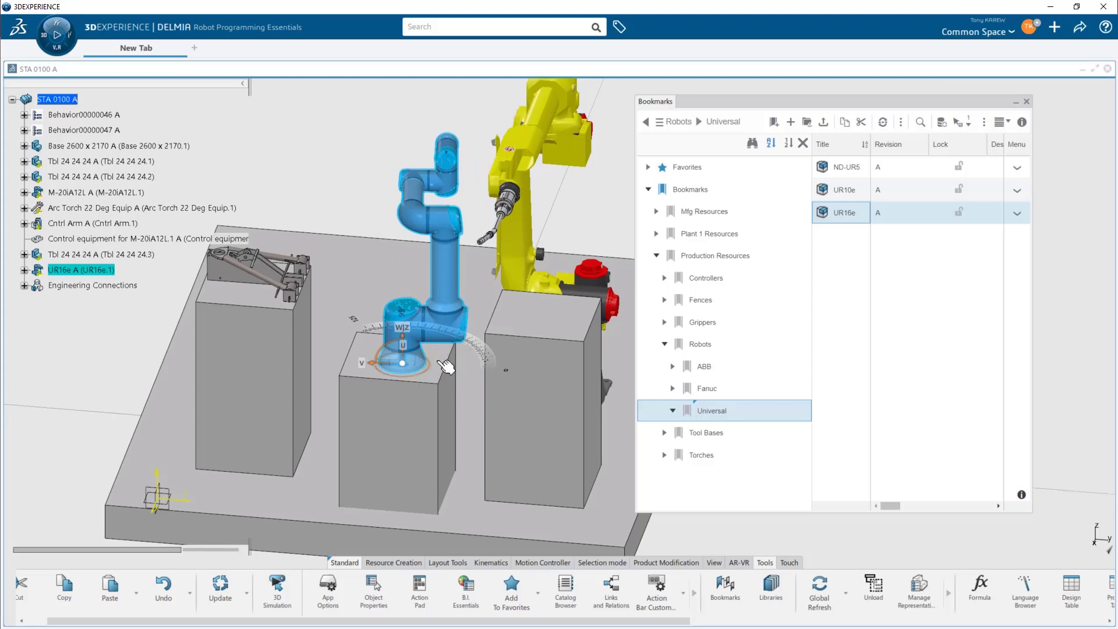
double_click(382, 372)
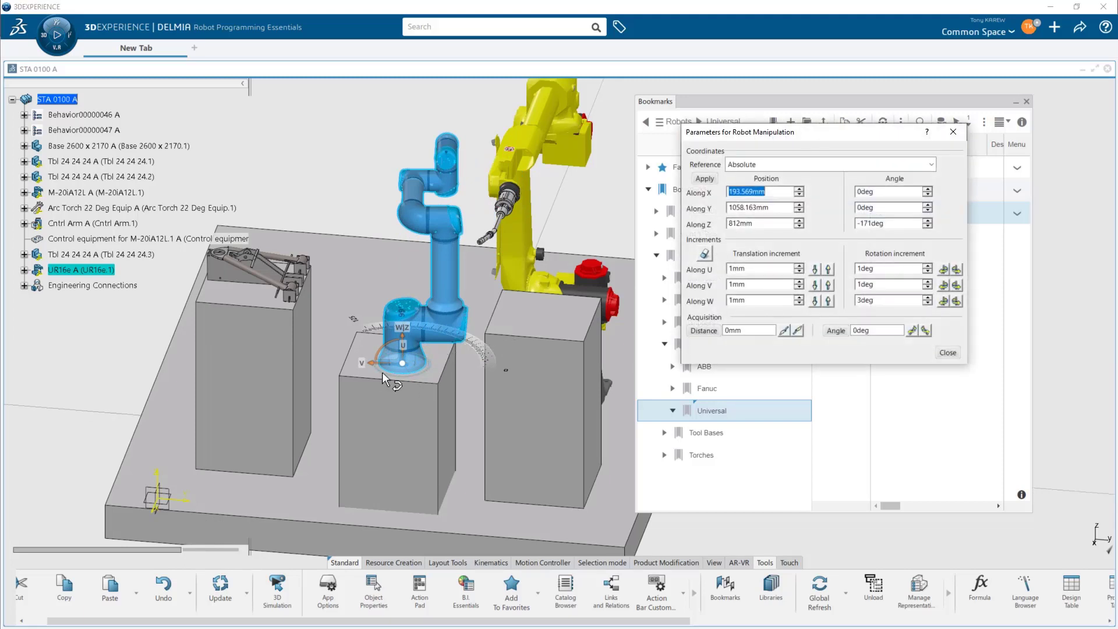
left_click(907, 224)
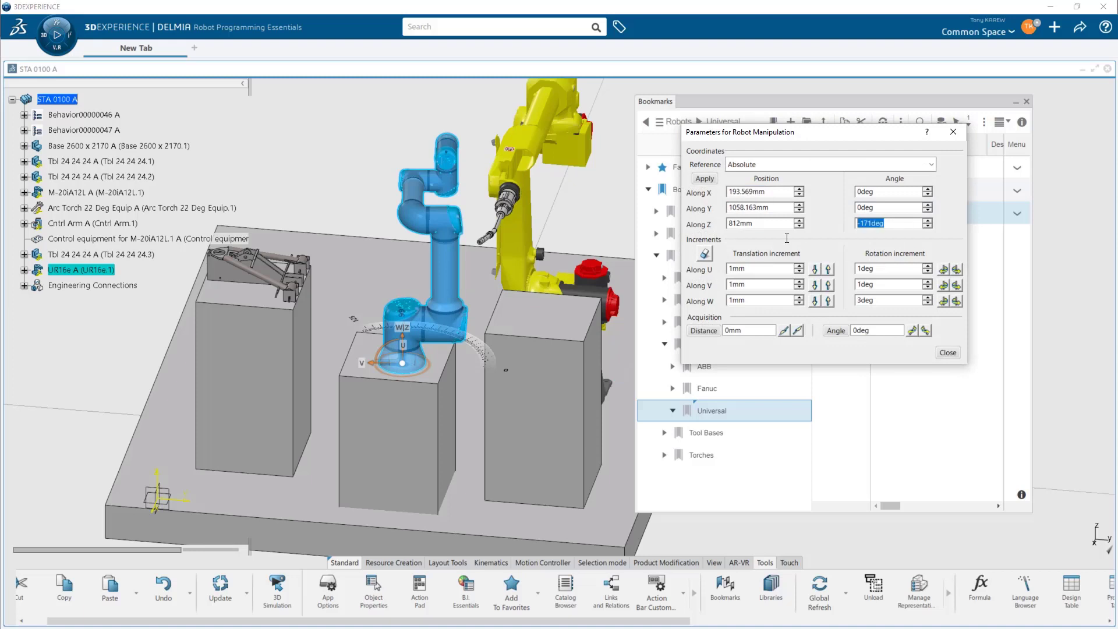
type("-180")
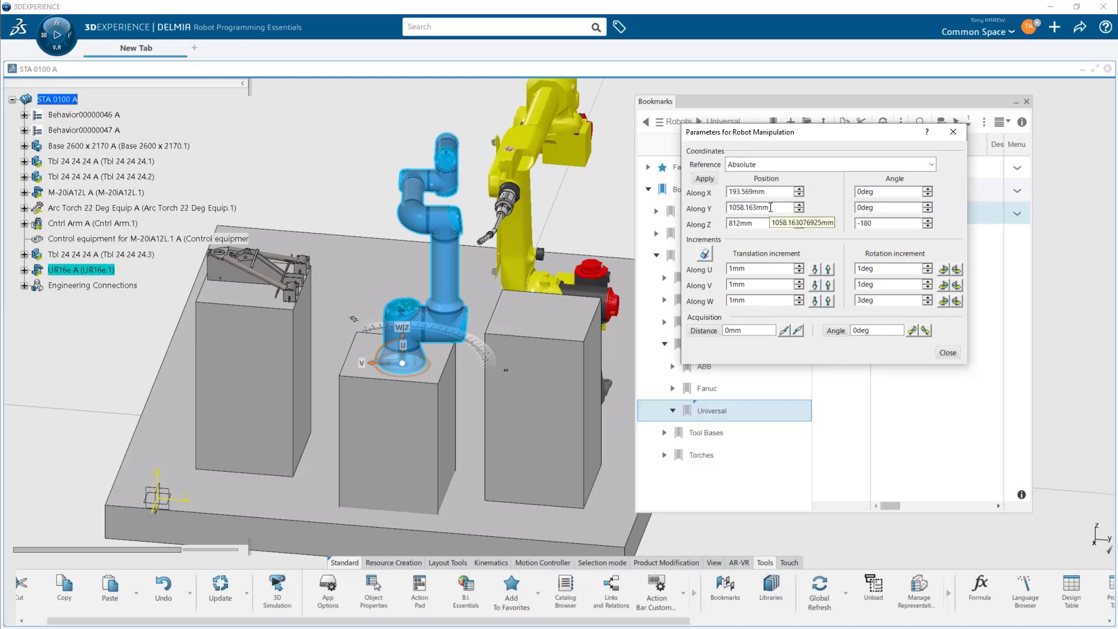
left_click(705, 178)
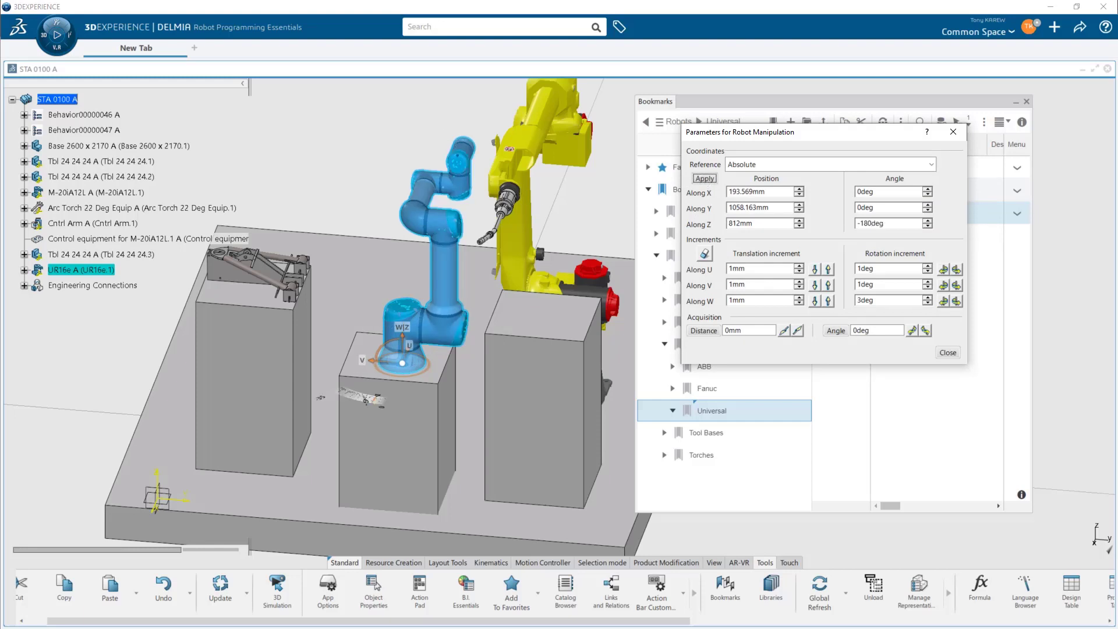
left_click(947, 353)
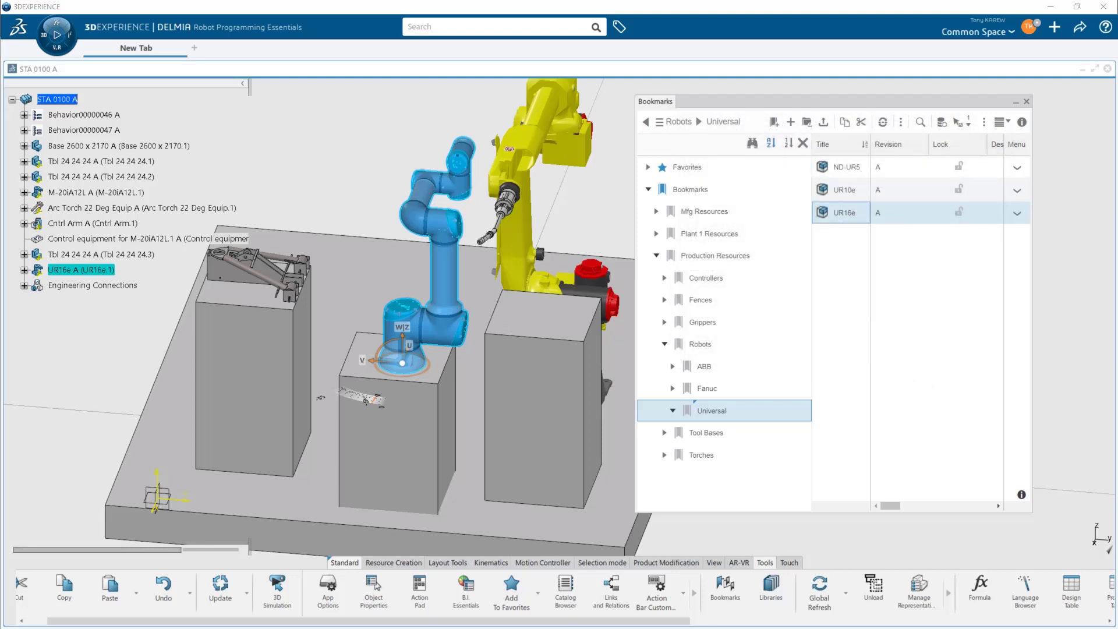
- Insert the Two Arms Gripper from the Grippers bookmark into STA 0100 A and lift it above the robot
left_click(694, 322)
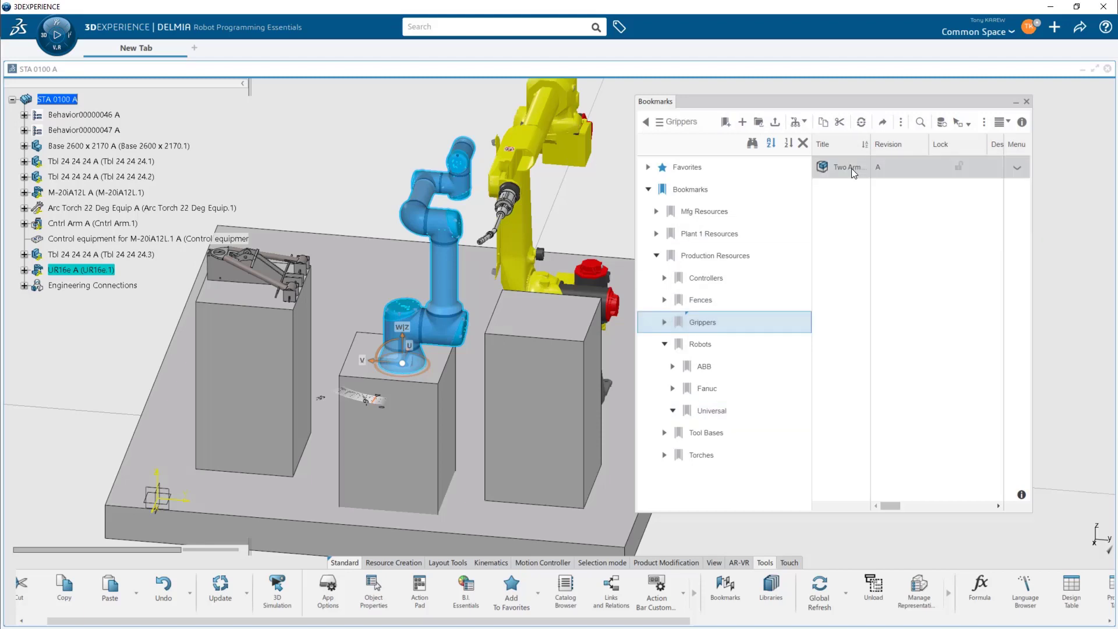
left_click(851, 168)
left_click_drag(851, 168, 69, 103)
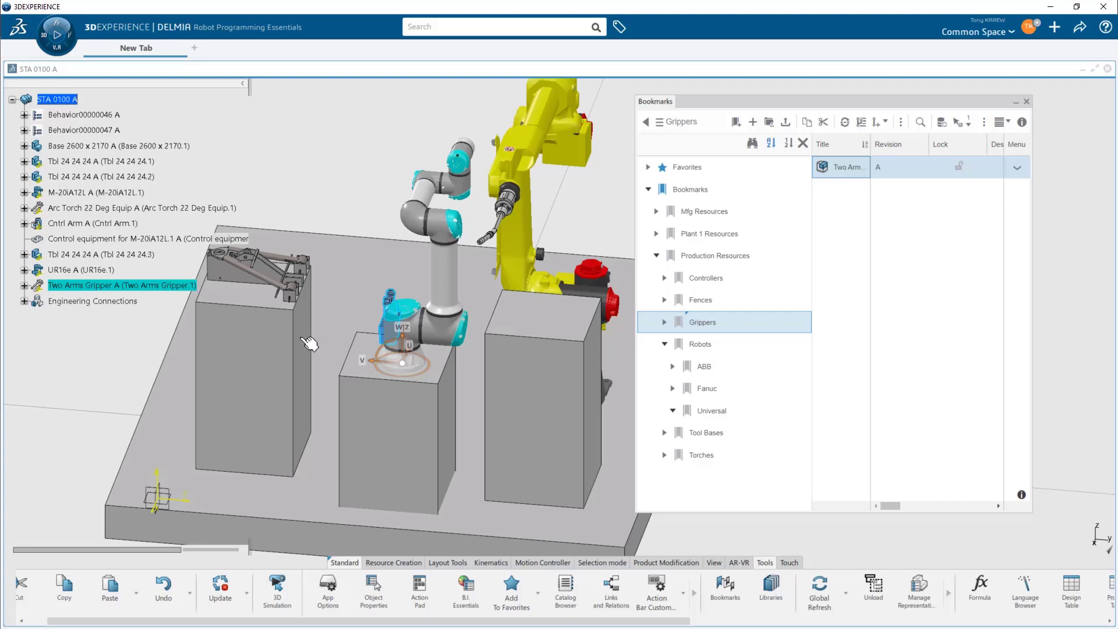
left_click_drag(403, 362, 400, 280)
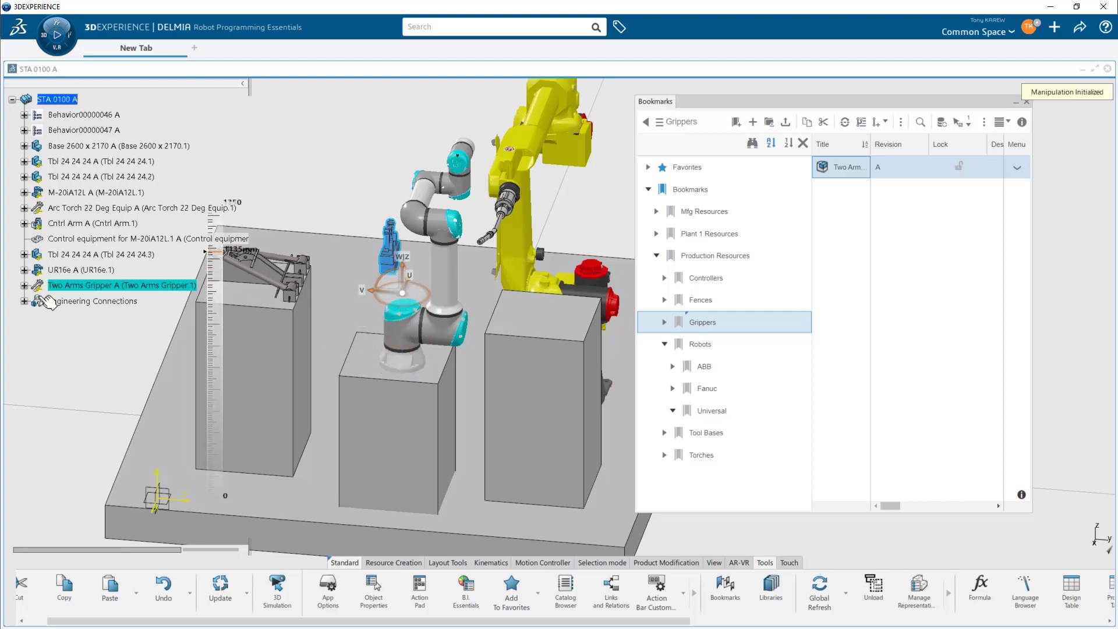
middle_click_drag(402, 379, 337, 453)
middle_click_drag(367, 379, 385, 366)
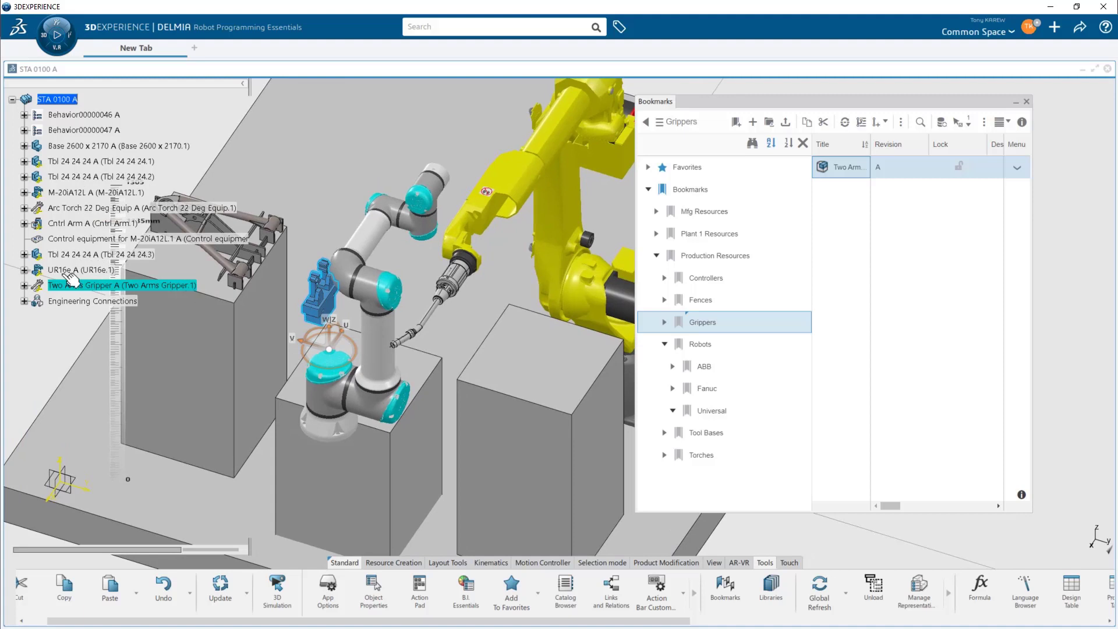
- Expand the Two Arms Gripper in the tree to examine its Publications
left_click(24, 285)
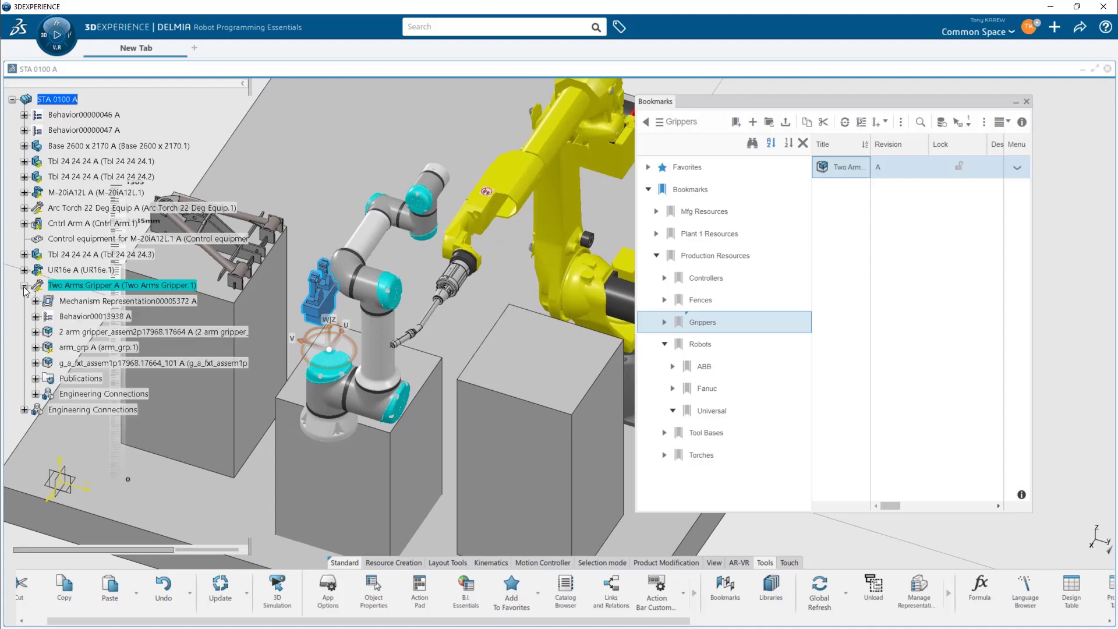
left_click(35, 378)
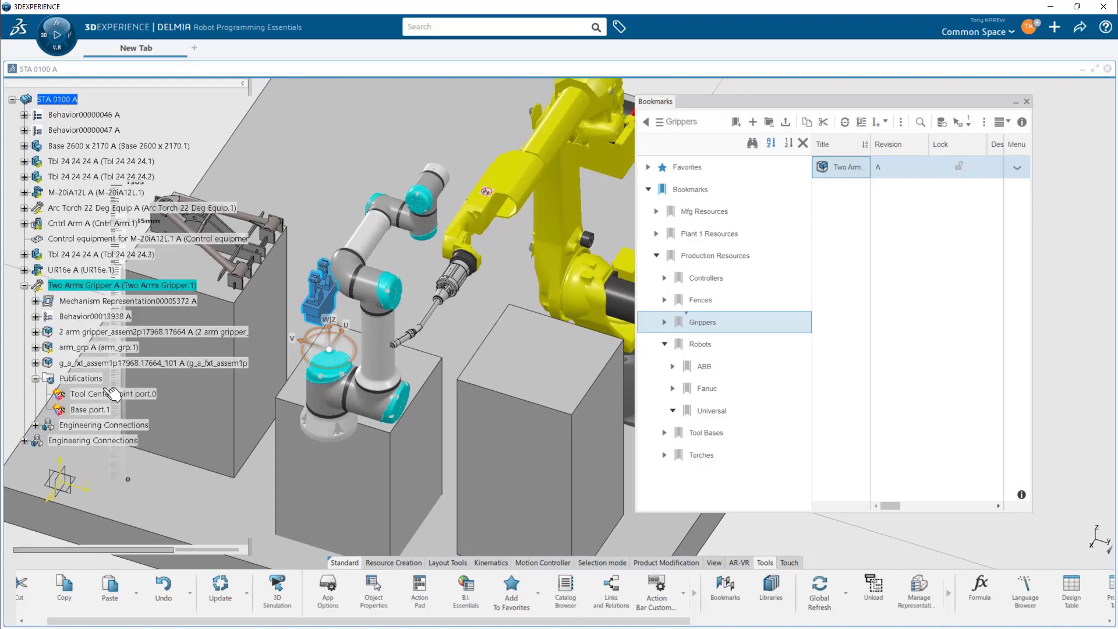
left_click(24, 285)
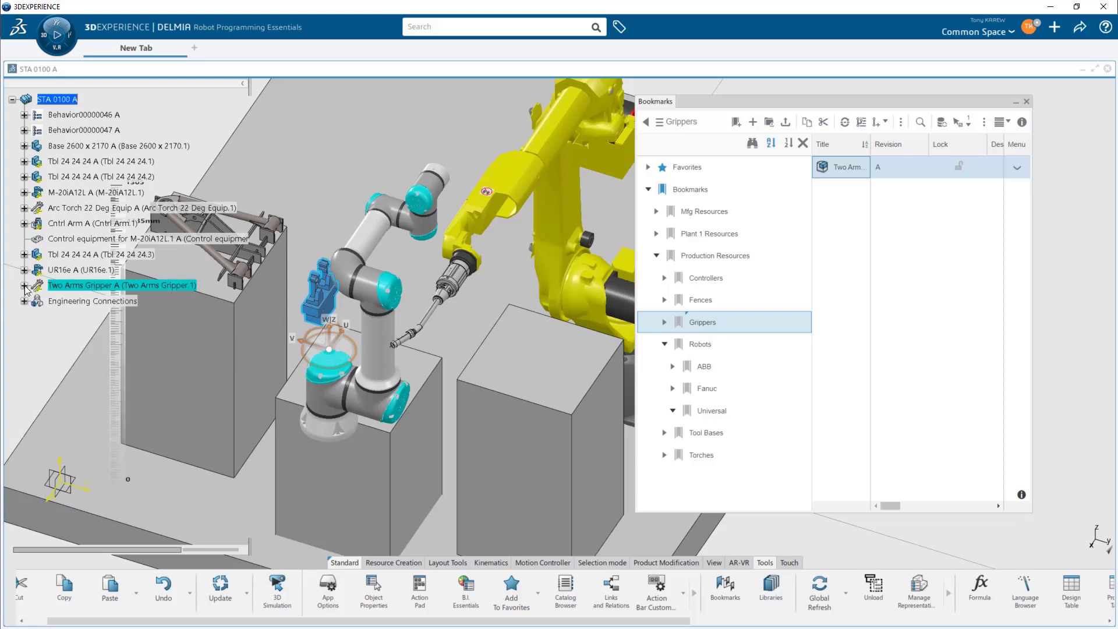
- Switch to 3D Simulation and mount the Two Arms Gripper as the end-of-arm tool on the UR16e robot with Set Tool
key("F3")
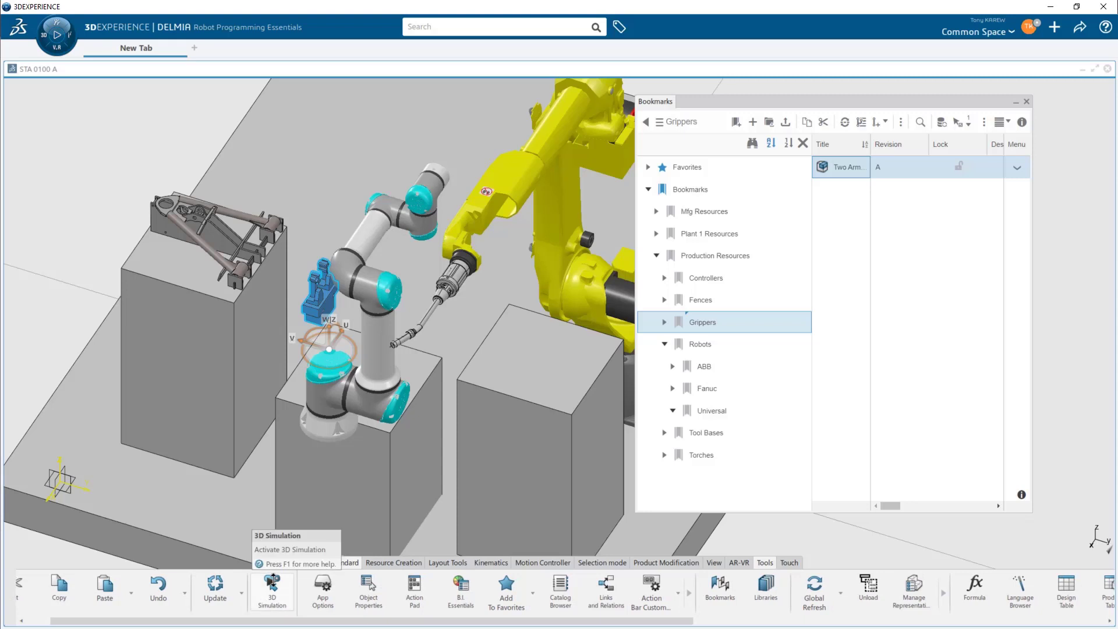
left_click(272, 584)
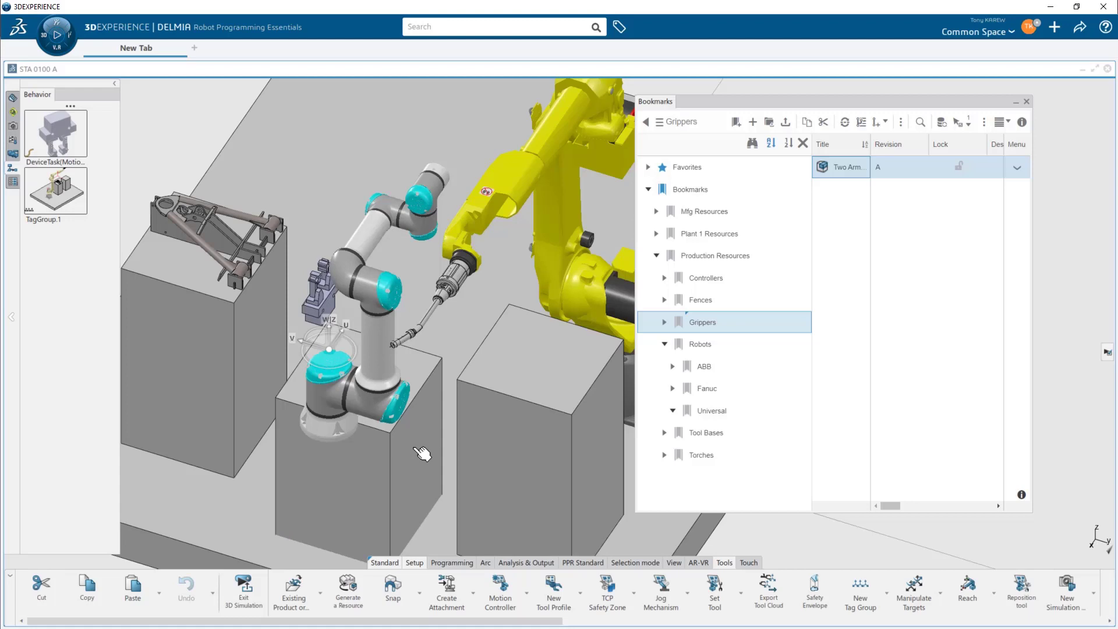
left_click(712, 586)
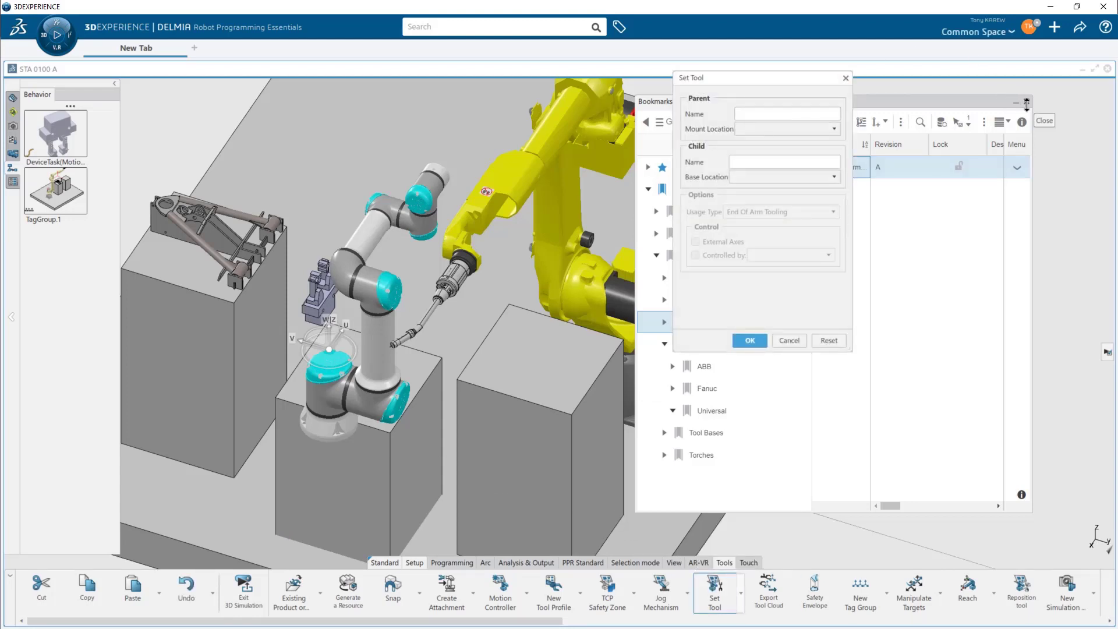
left_click(1027, 102)
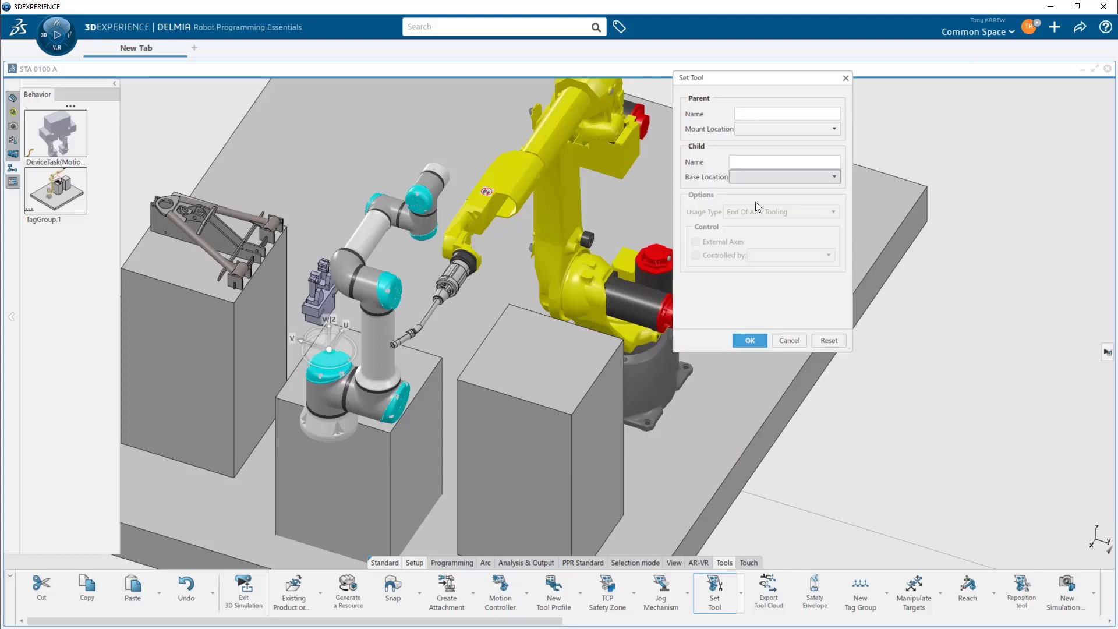
middle_click_drag(462, 352, 503, 384)
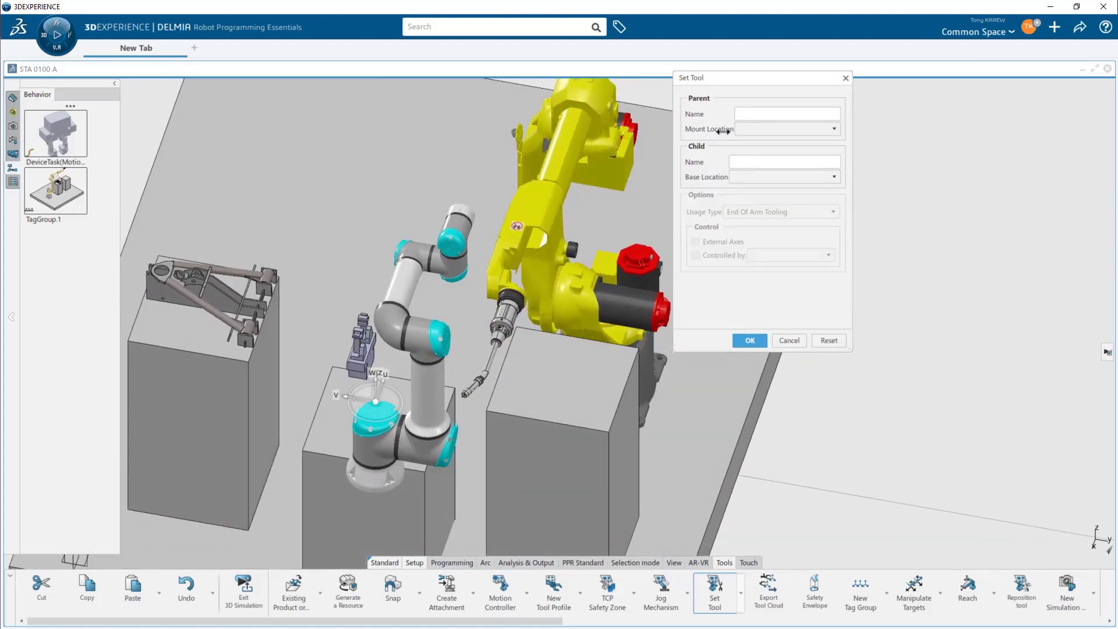
left_click(434, 398)
left_click(368, 377)
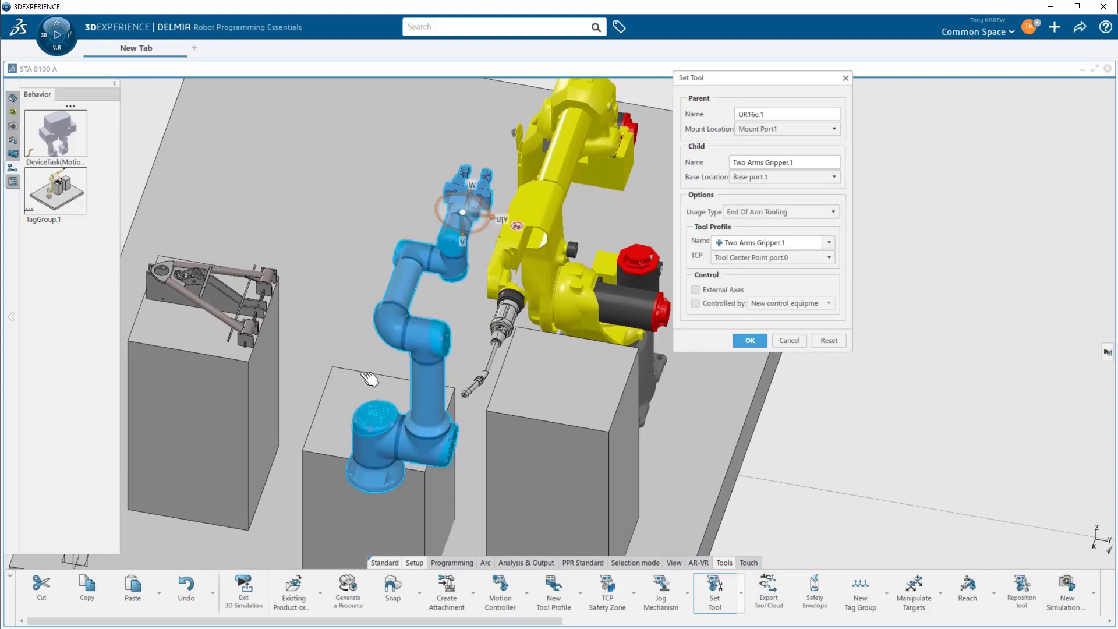
middle_click_drag(458, 327, 429, 375)
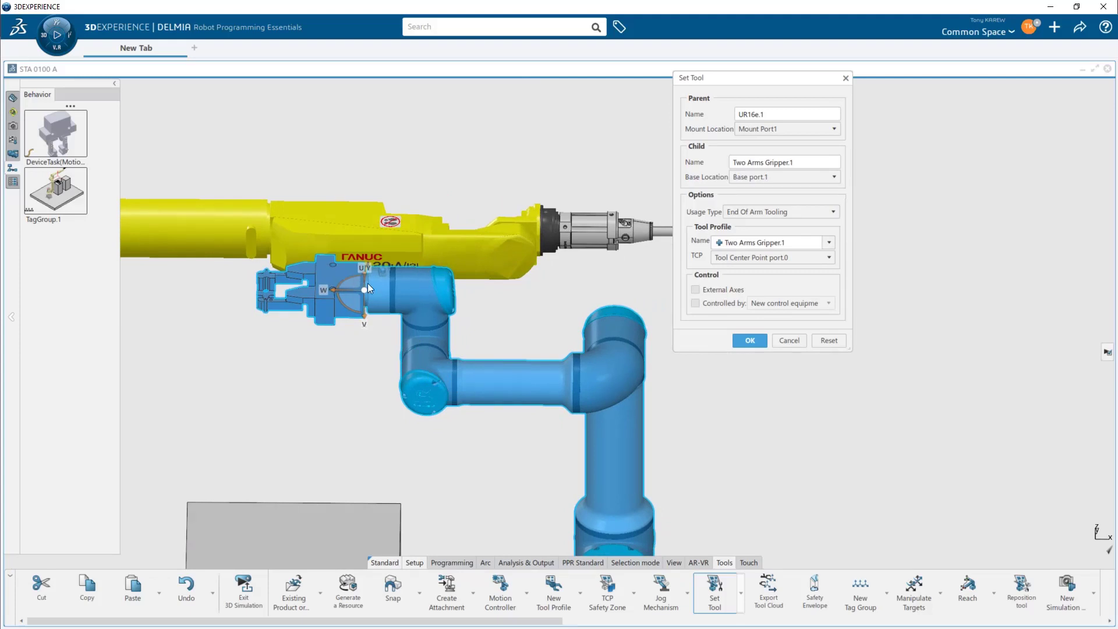
left_click(750, 342)
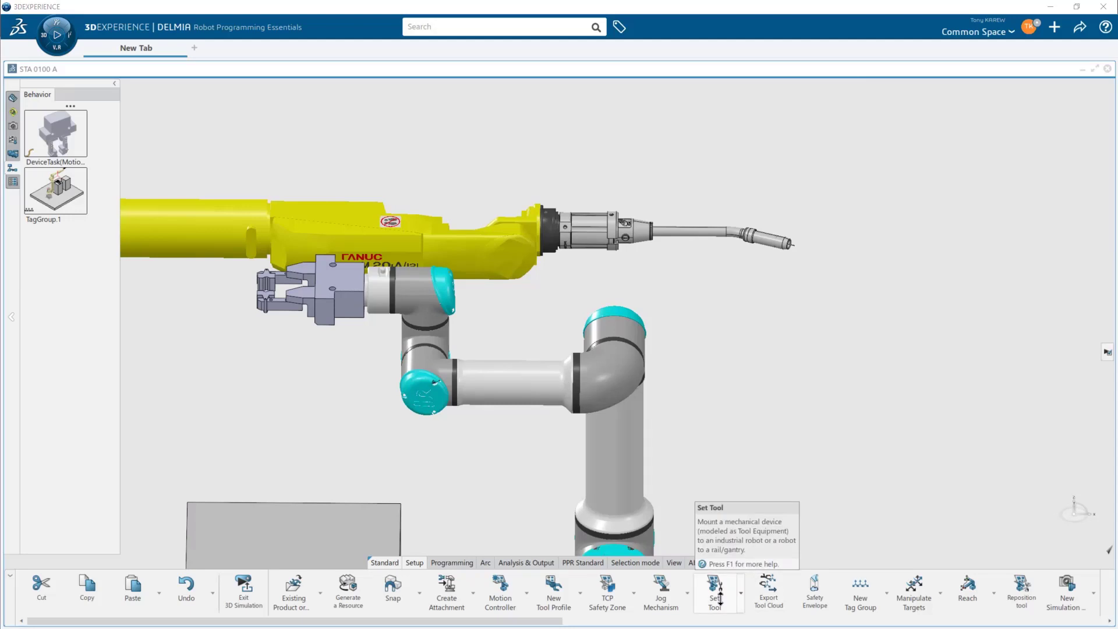
- Jog the UR16e arm to swing the gripper down and outward
left_click(661, 591)
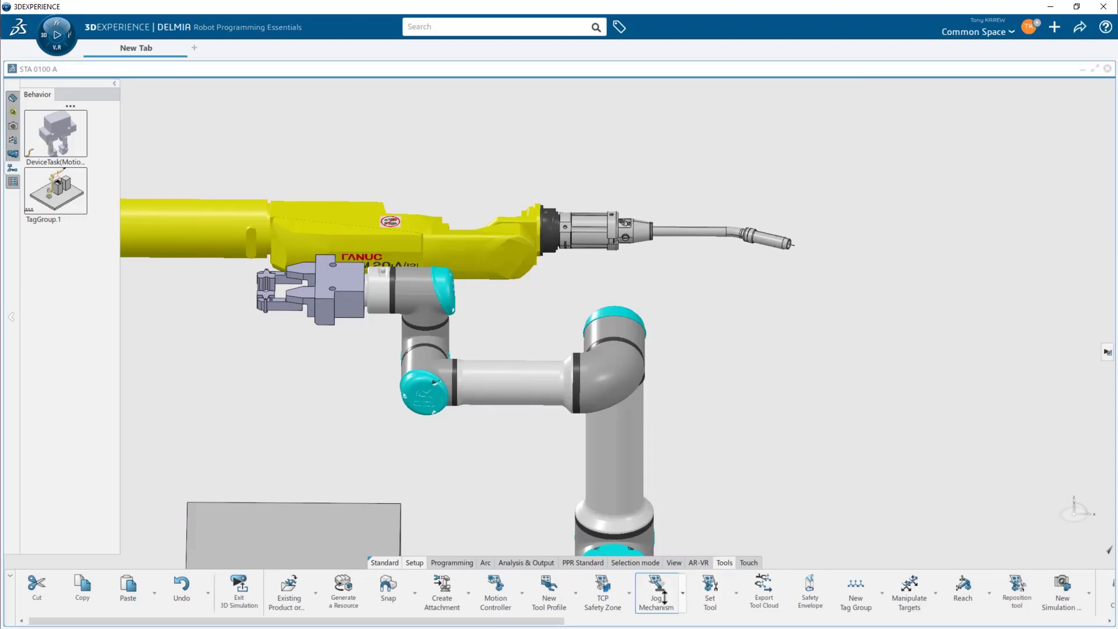
left_click(594, 378)
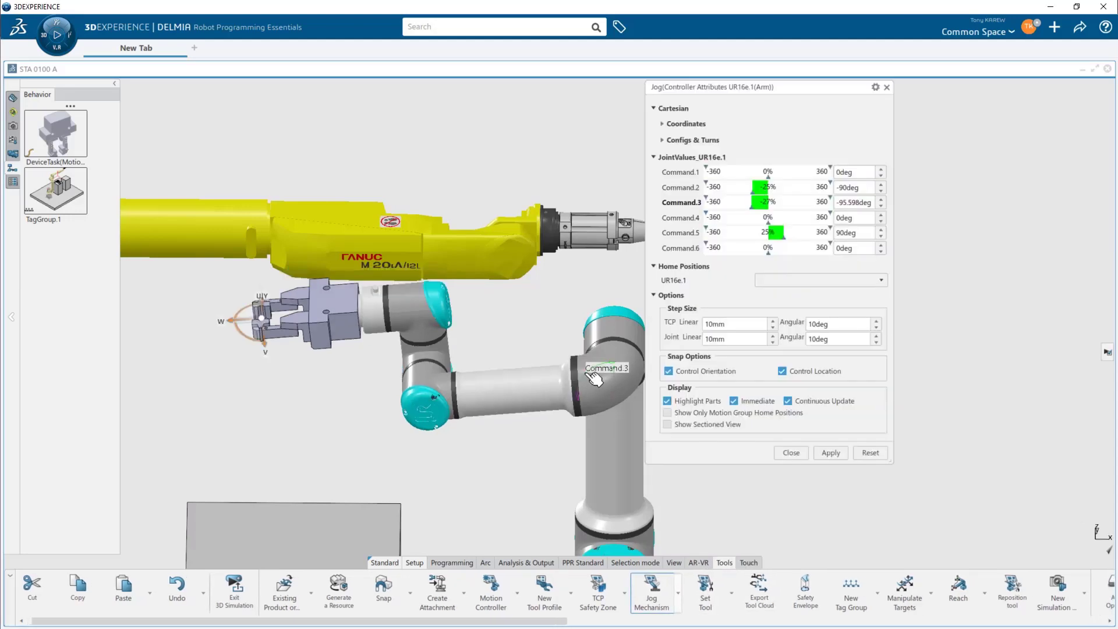
left_click_drag(245, 347, 243, 331)
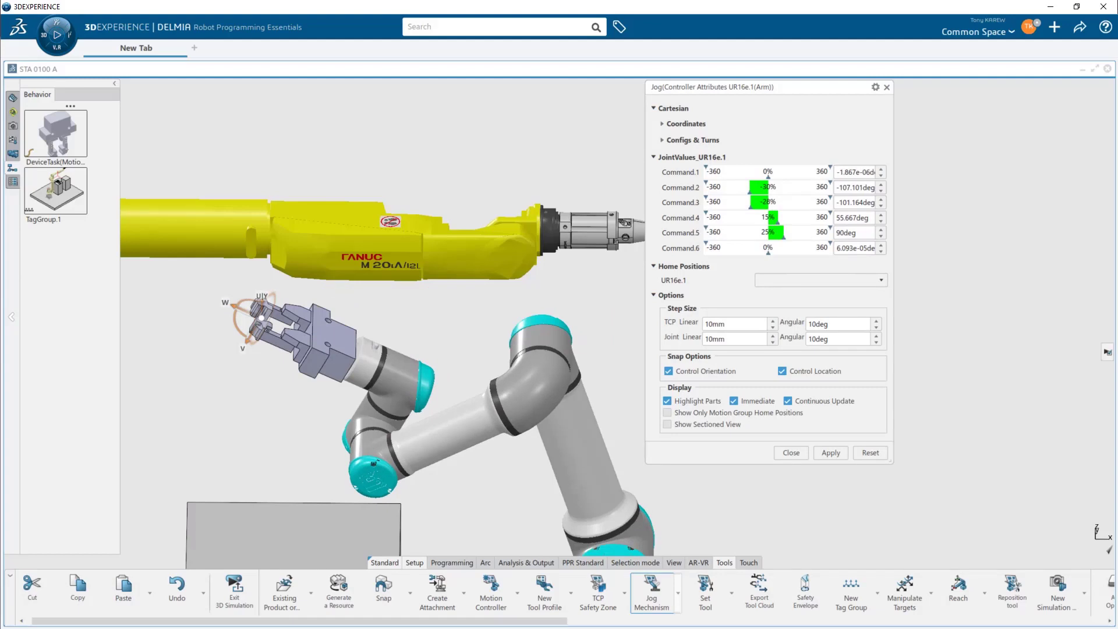
left_click(792, 453)
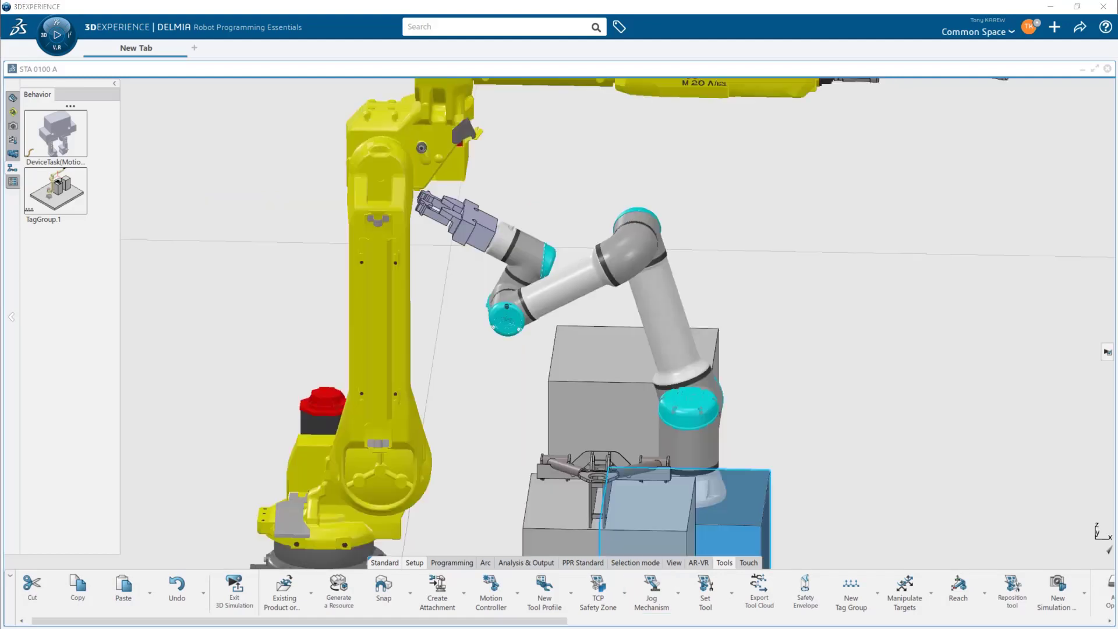
- Jog the UR16e so its gripper reaches the part on the left table
middle_click_drag(544, 338, 473, 327)
left_click(652, 590)
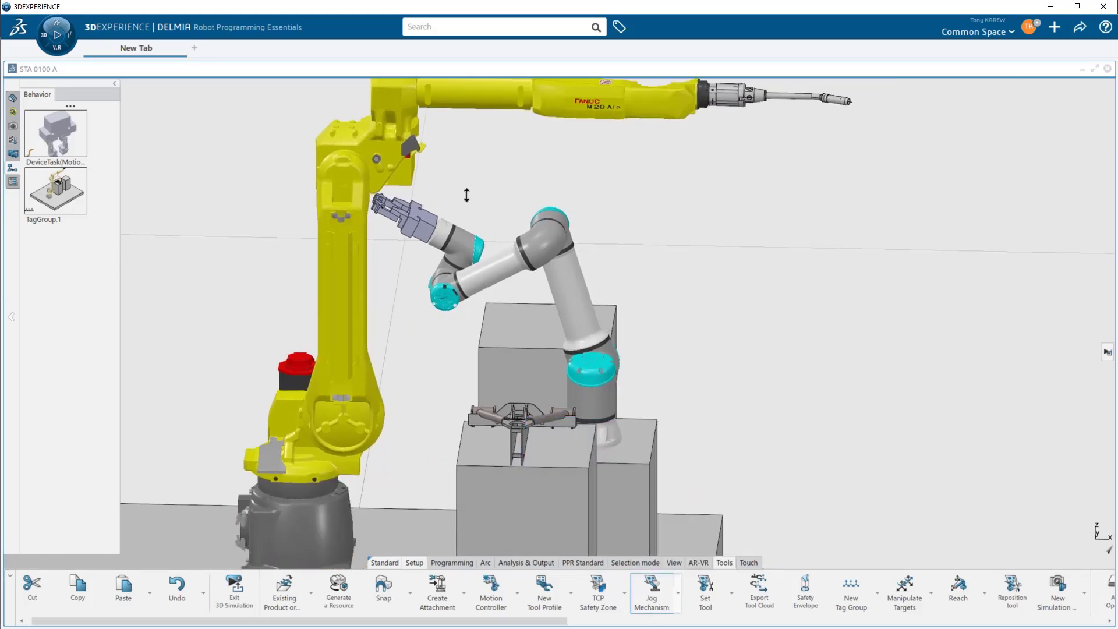
left_click(506, 268)
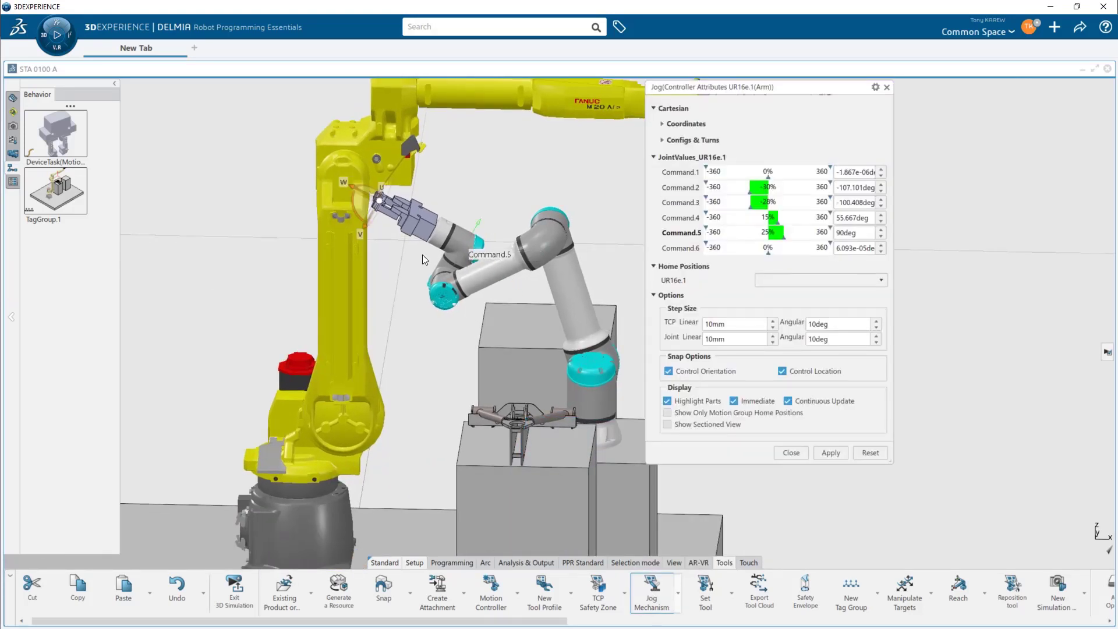
left_click_drag(352, 207, 390, 234)
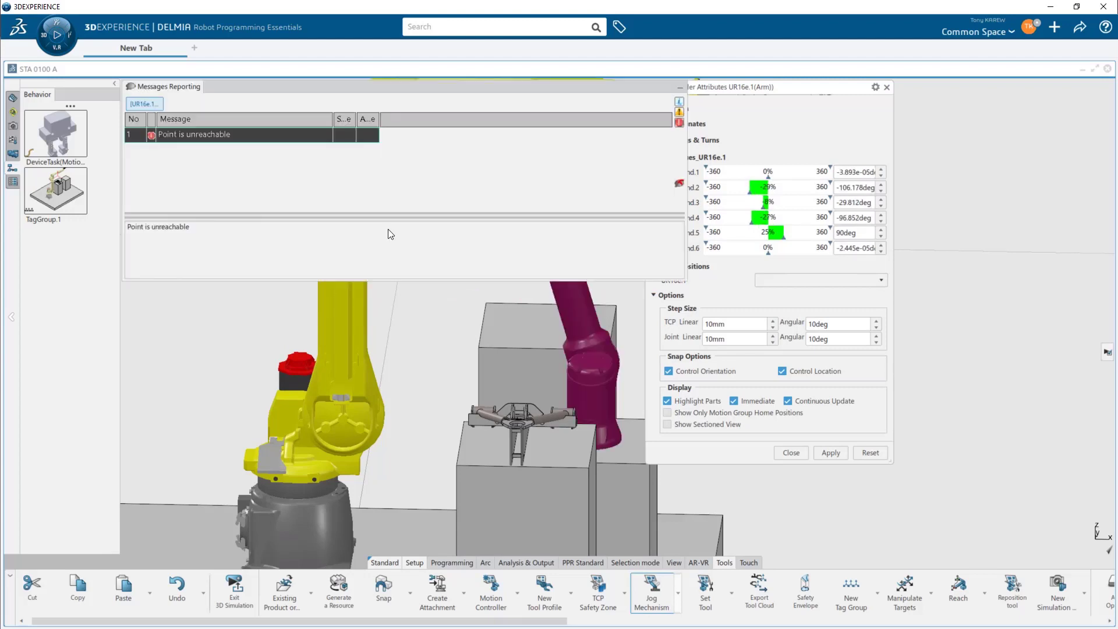
left_click(683, 89)
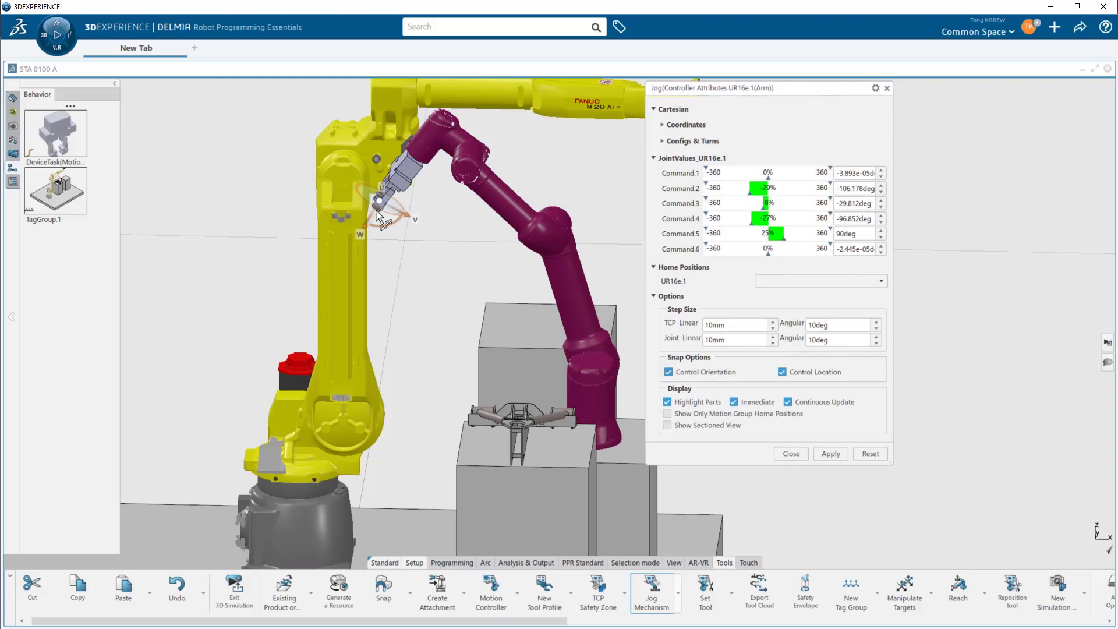
left_click_drag(383, 220, 420, 320)
middle_click_drag(535, 321, 424, 360)
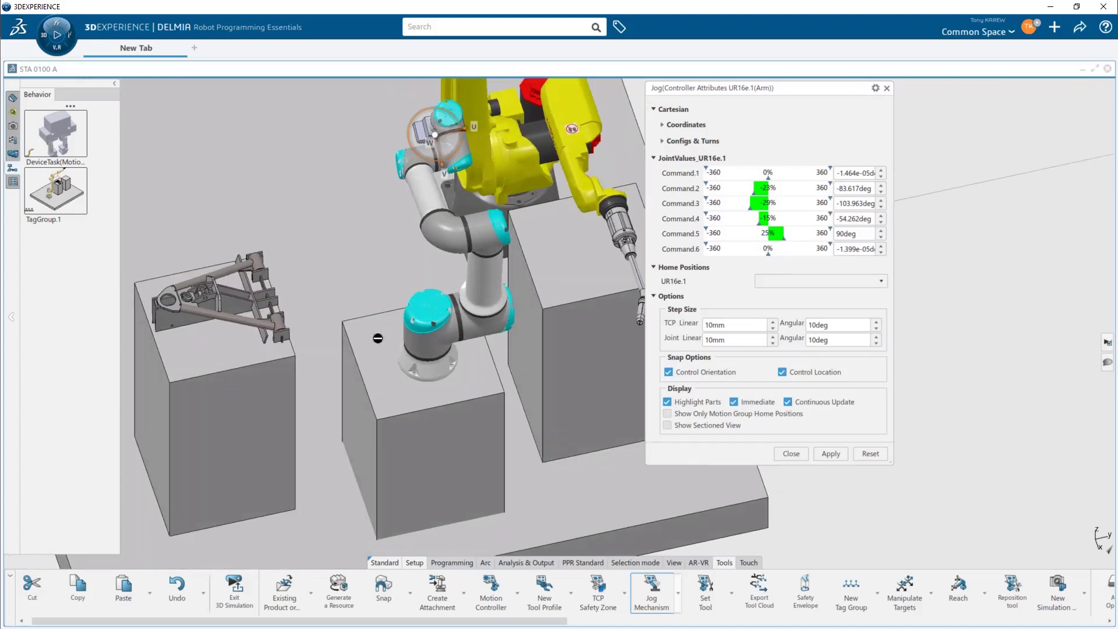
left_click_drag(429, 363, 468, 329)
middle_click_drag(412, 380, 461, 438)
left_click(790, 453)
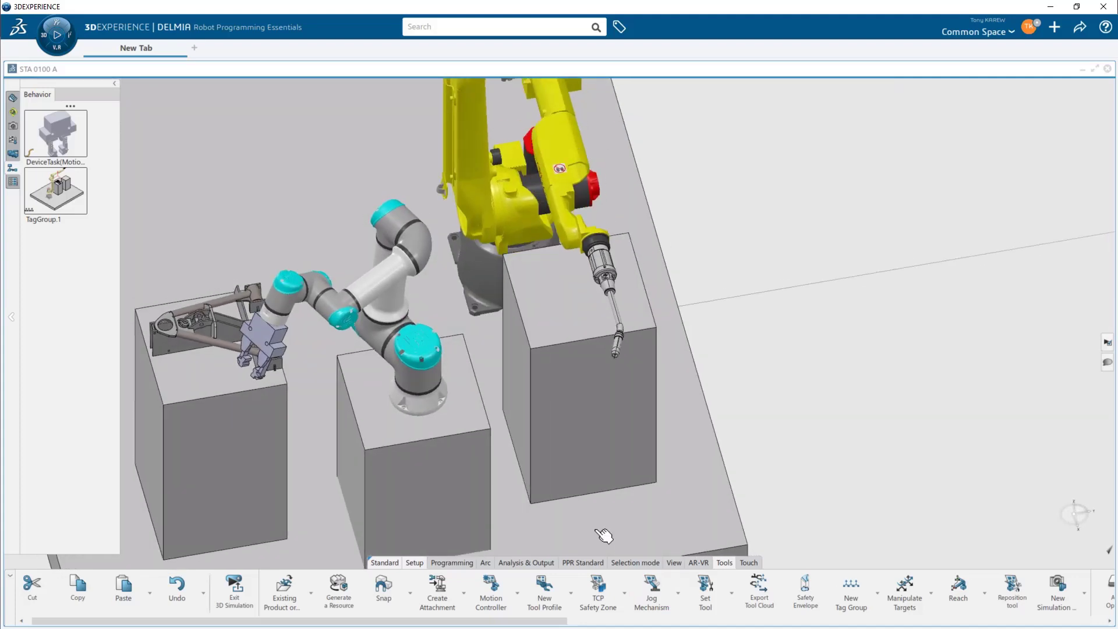
- Jog the M-20iA robot so its torch points down above the part on the left table
left_click(647, 589)
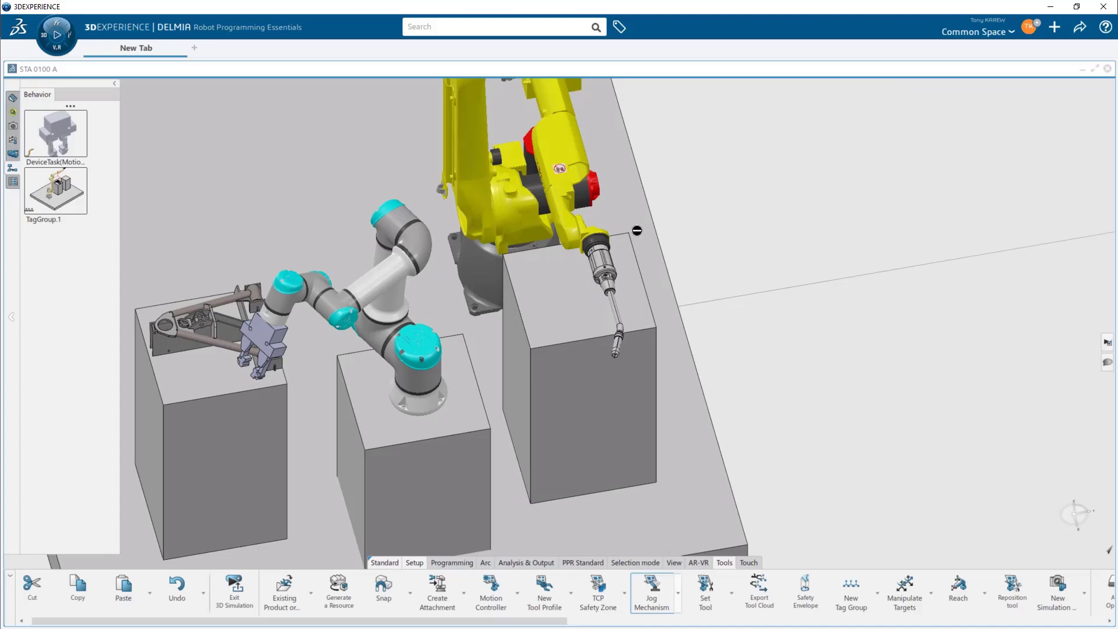
left_click(571, 154)
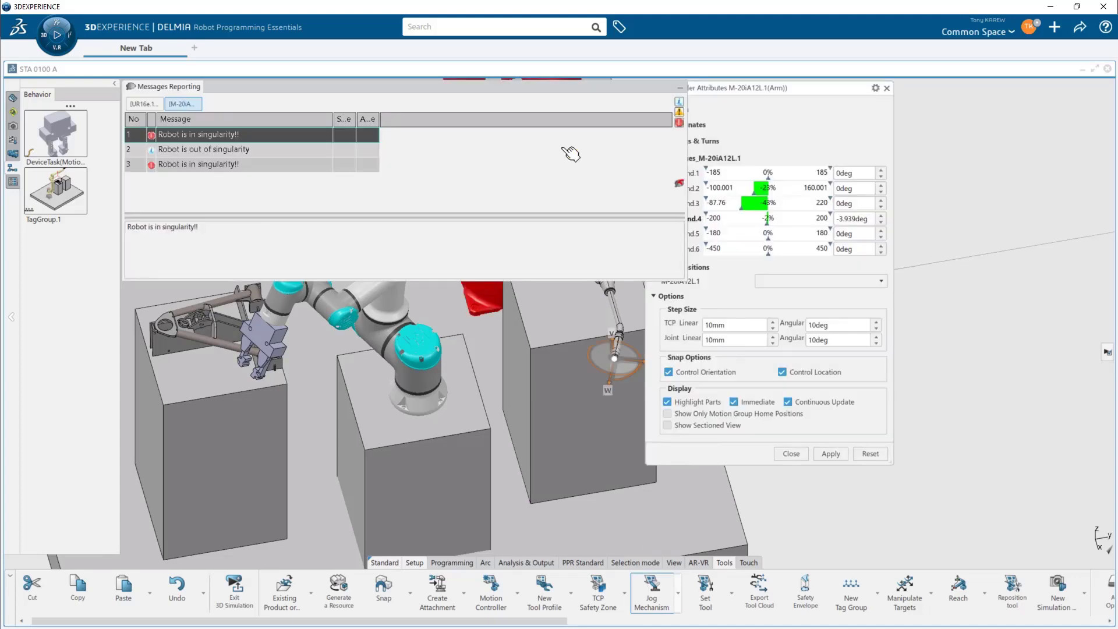
left_click(679, 88)
middle_click_drag(515, 275, 581, 214)
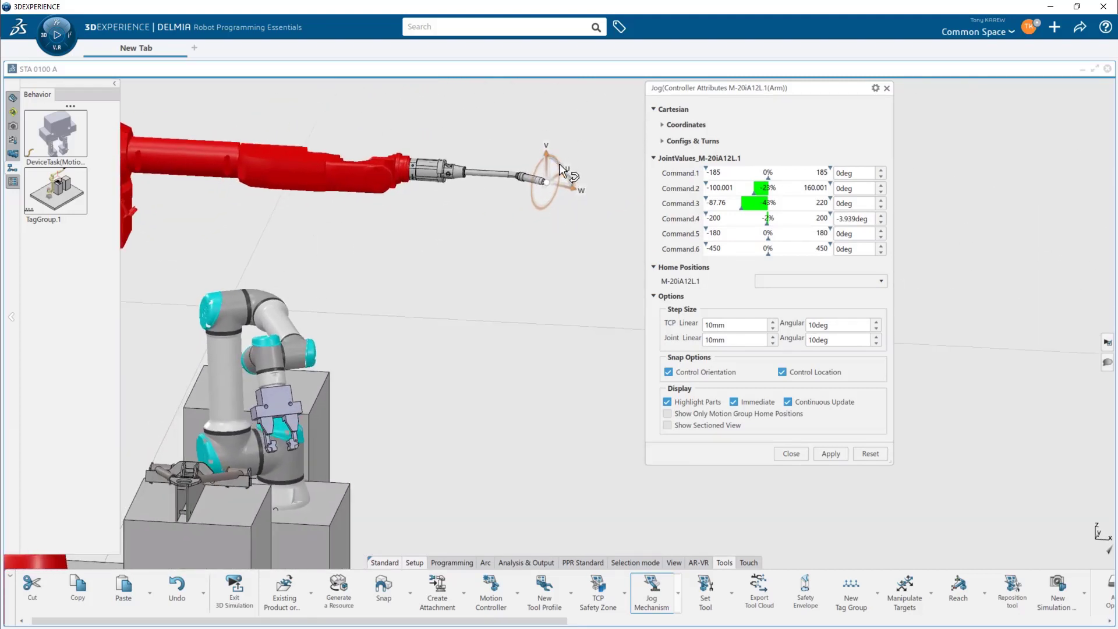
left_click_drag(561, 169, 508, 172)
middle_click_drag(513, 195, 520, 170)
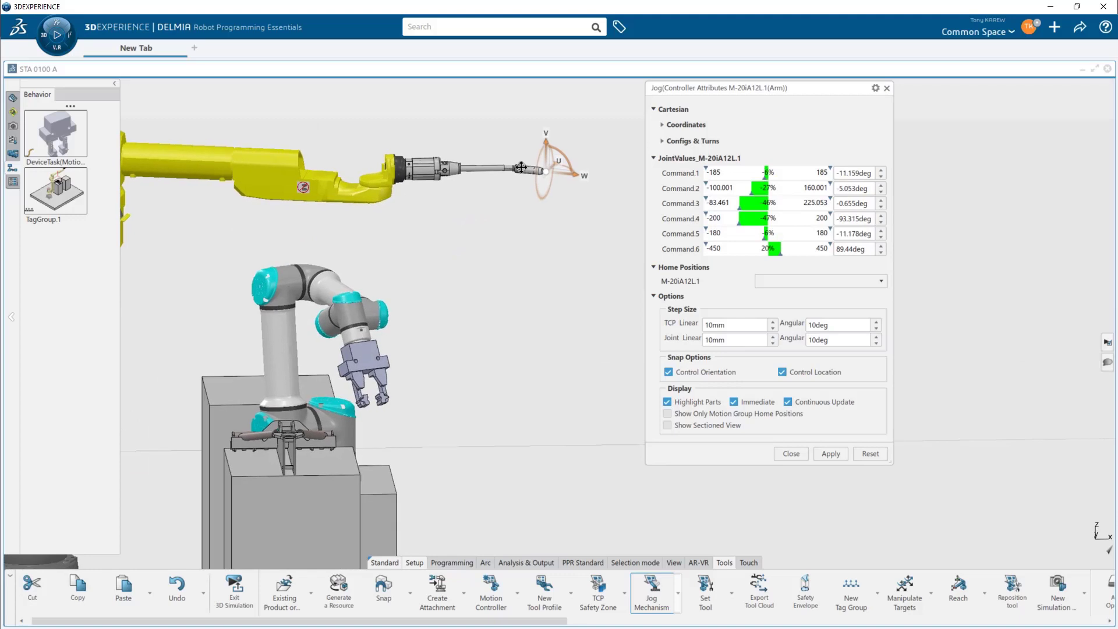
middle_click(523, 169)
middle_click_drag(495, 241, 475, 214)
left_click_drag(573, 308, 407, 461)
middle_click_drag(455, 402, 288, 429)
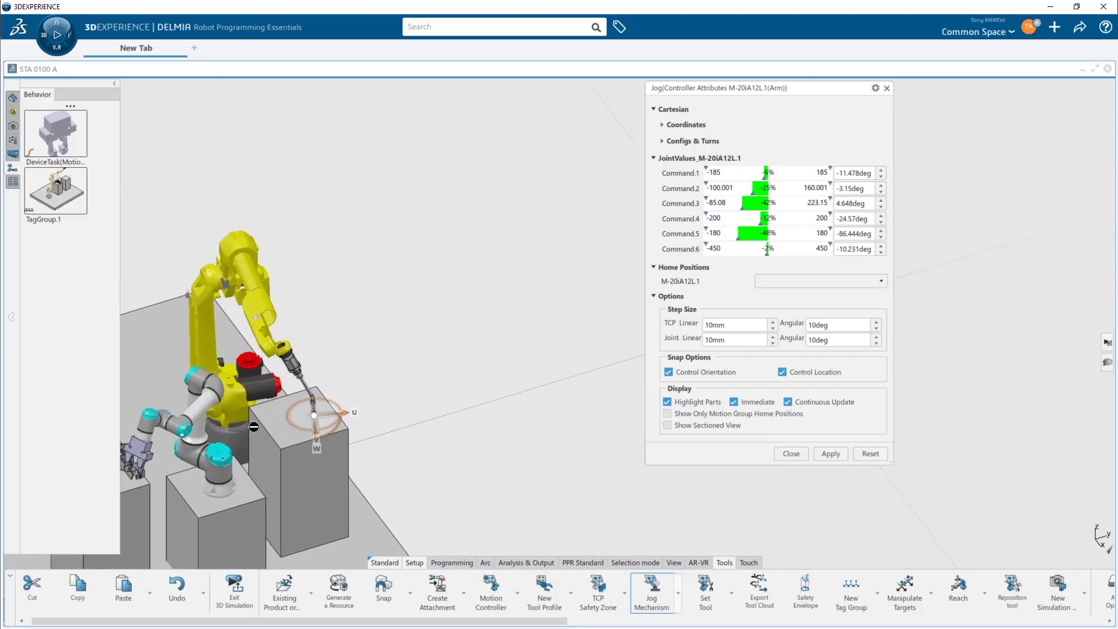
left_click_drag(246, 422, 201, 429)
middle_click_drag(216, 432, 472, 434)
middle_click_drag(378, 400, 399, 405)
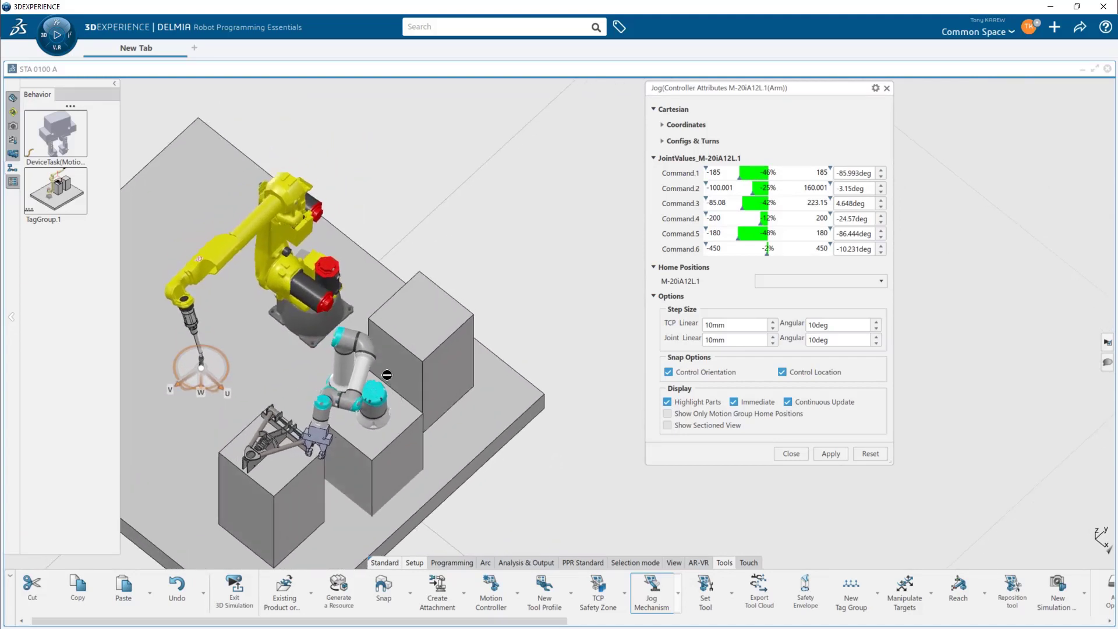
middle_click_drag(274, 390, 284, 320)
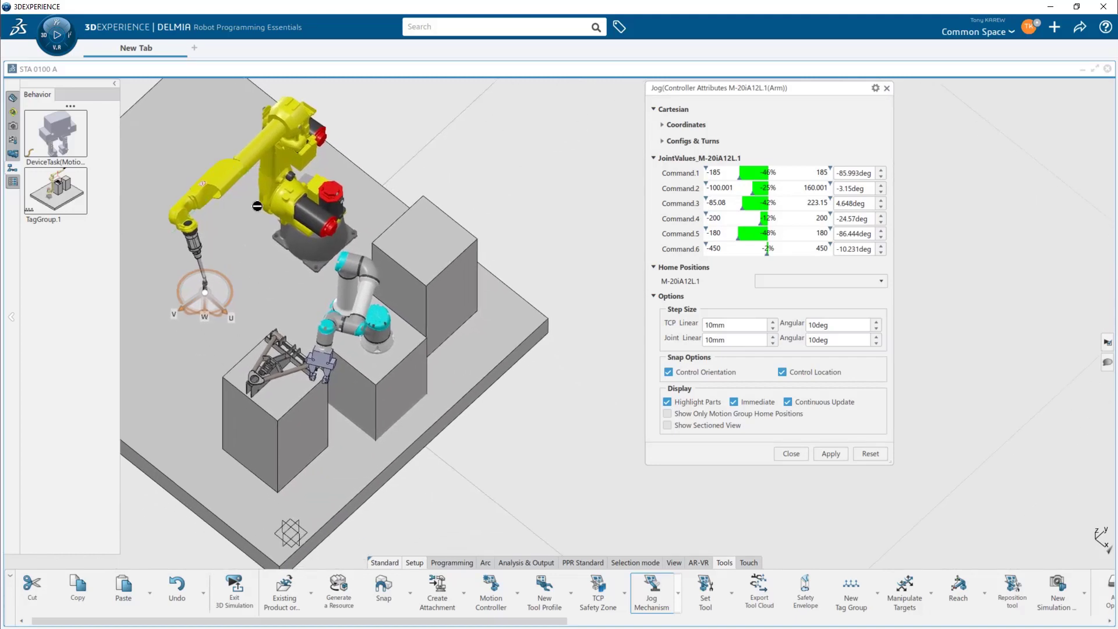
middle_click_drag(219, 188, 242, 557)
left_click_drag(258, 460, 358, 445)
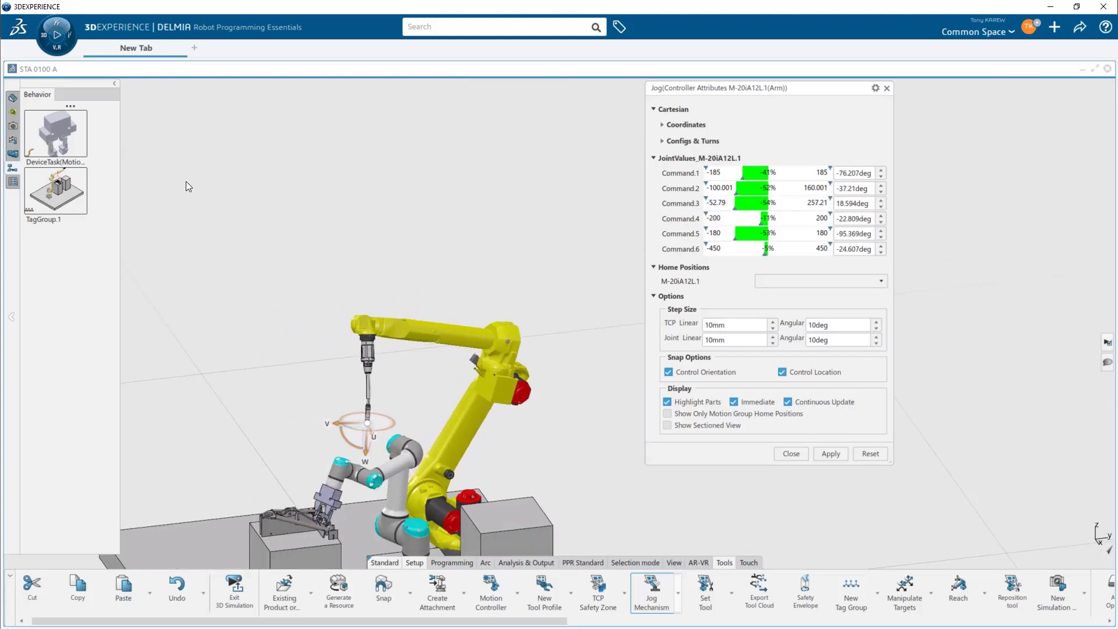
left_click(14, 126)
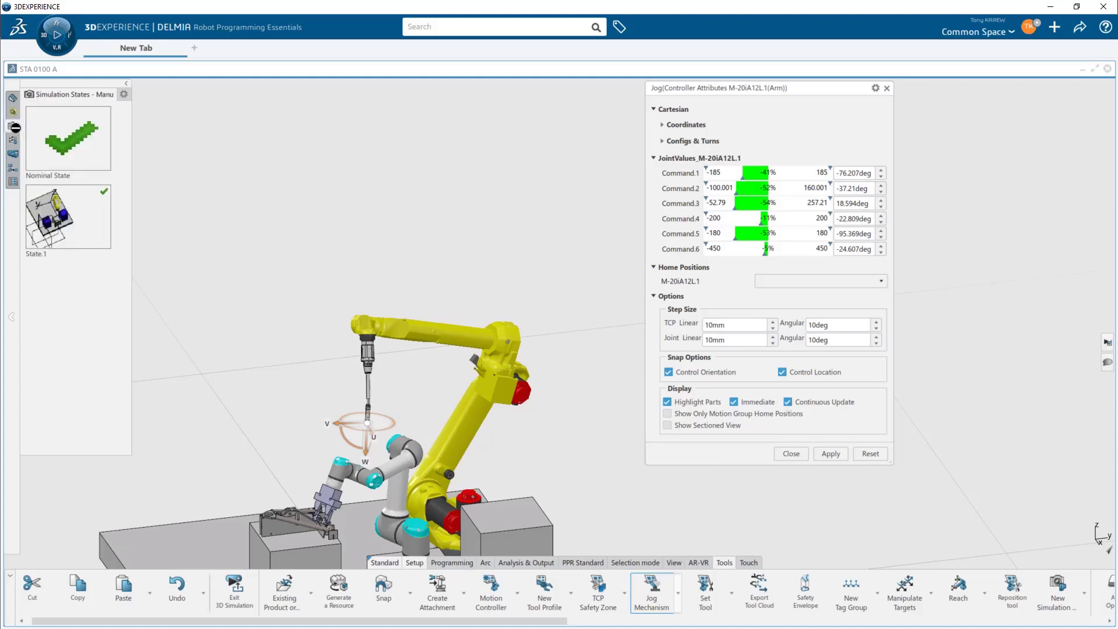
left_click(76, 208)
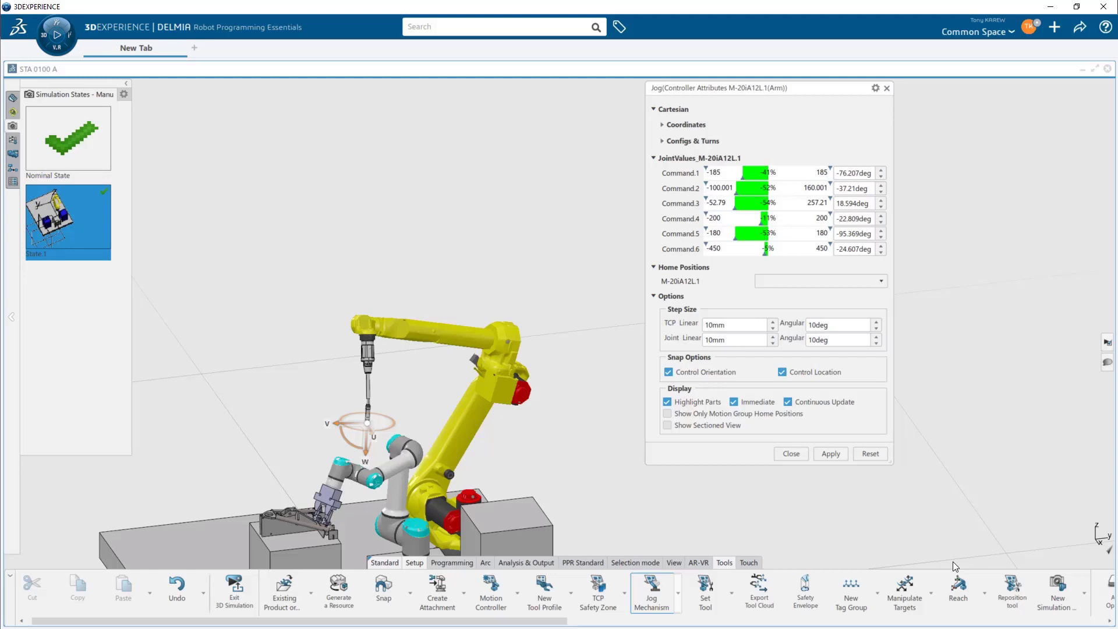
left_click(1055, 601)
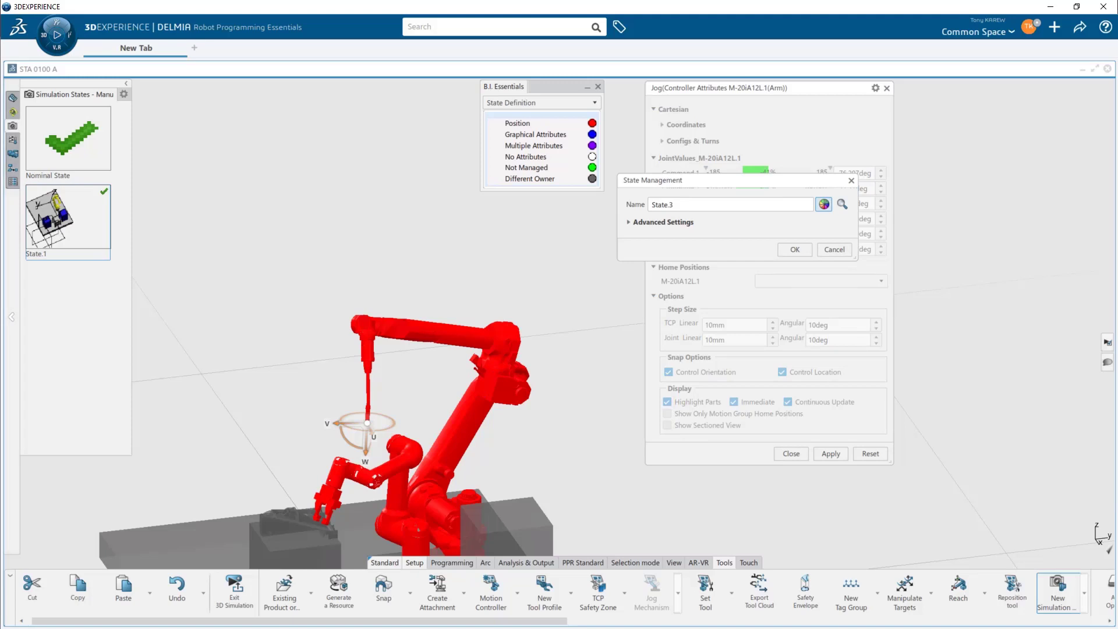
key("Escape")
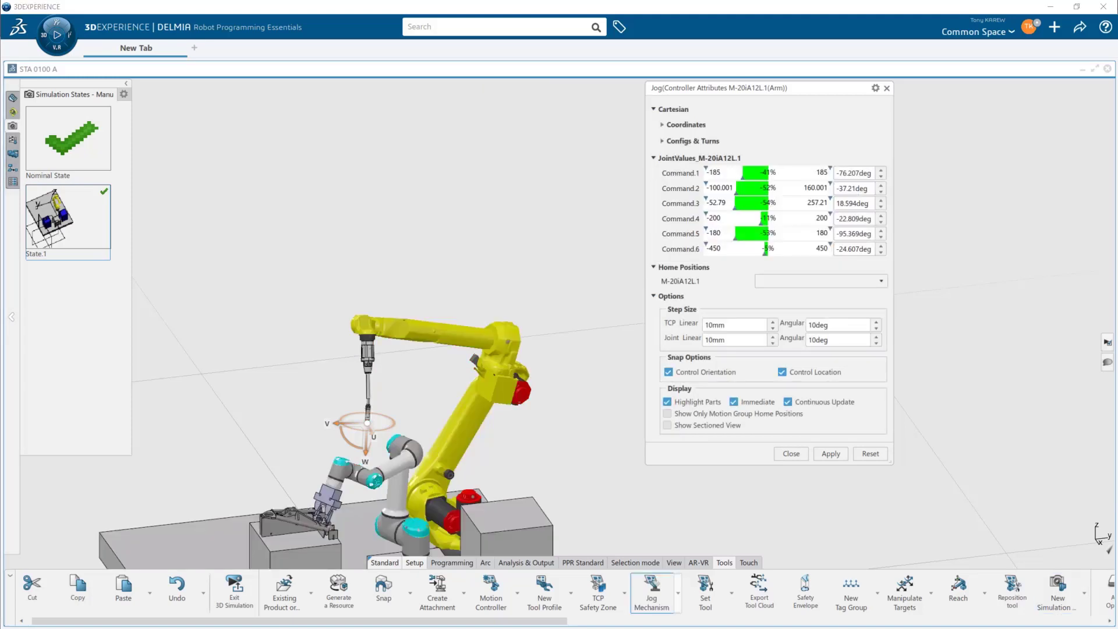
- Close the jog panel and select the outer tables of the cell
left_click(886, 89)
mouse_move(604, 449)
middle_mouse_down()
mouse_move(681, 369)
mouse_move(647, 380)
middle_mouse_up()
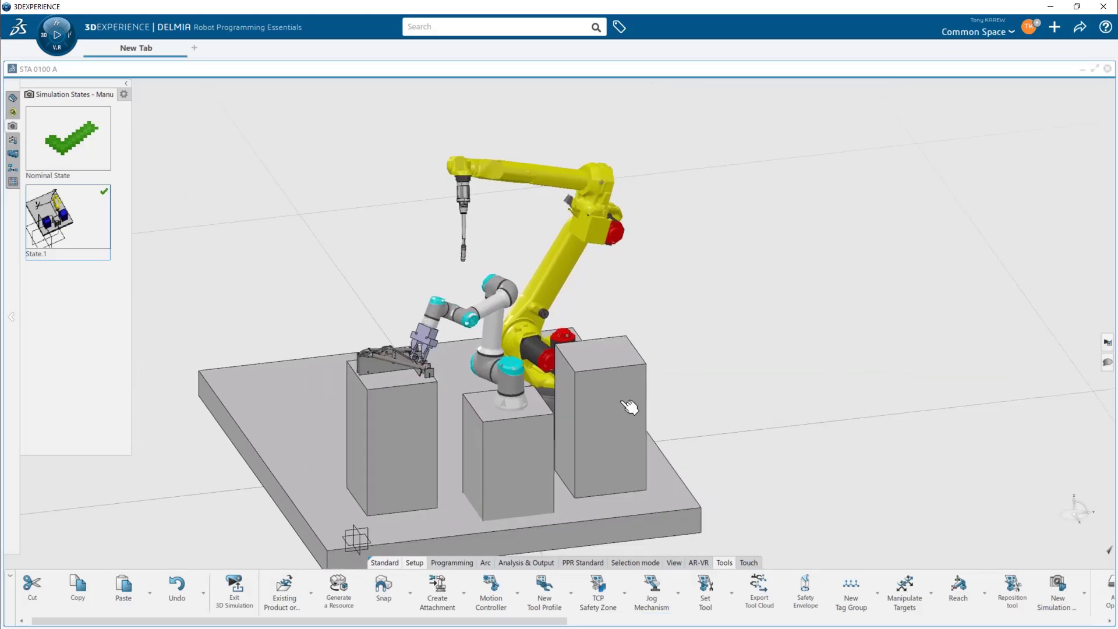
left_click(617, 430)
left_click(394, 441)
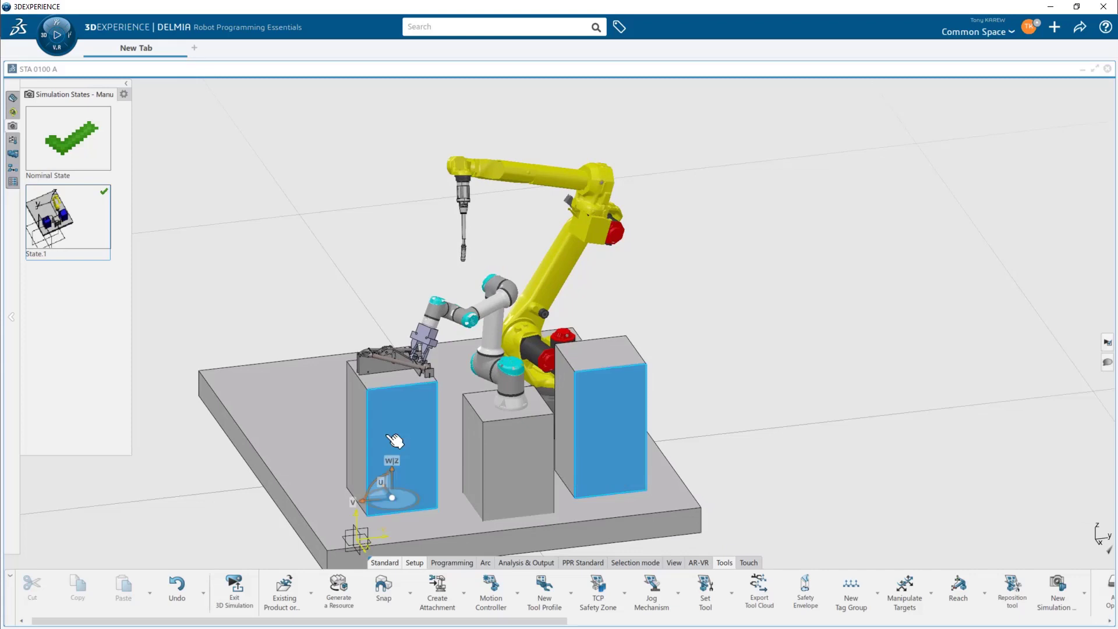
left_click(383, 437)
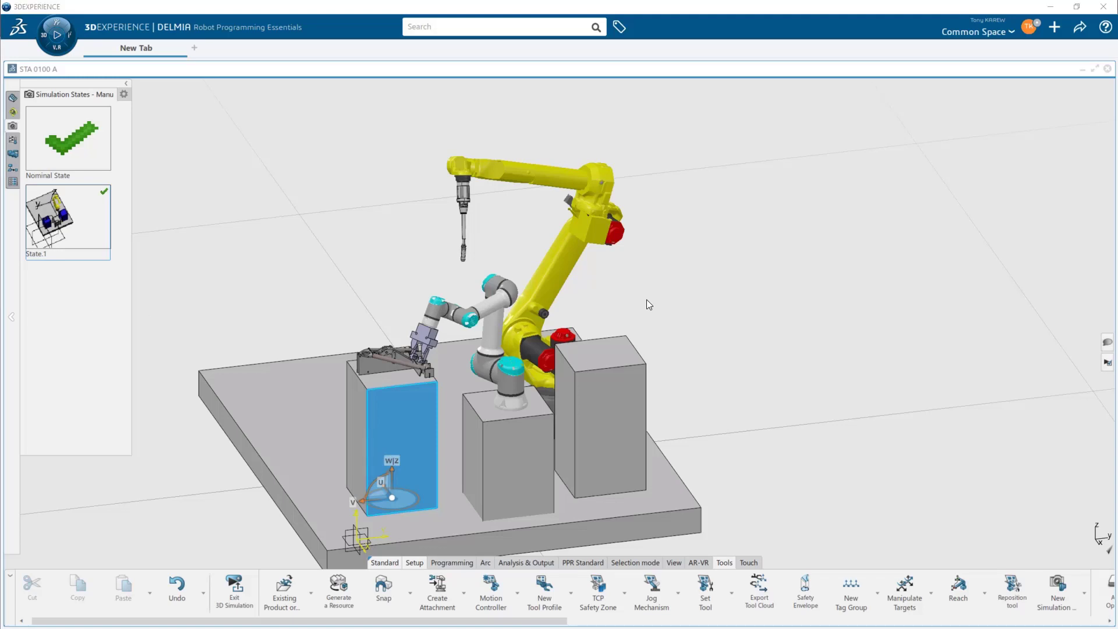
left_click(630, 448)
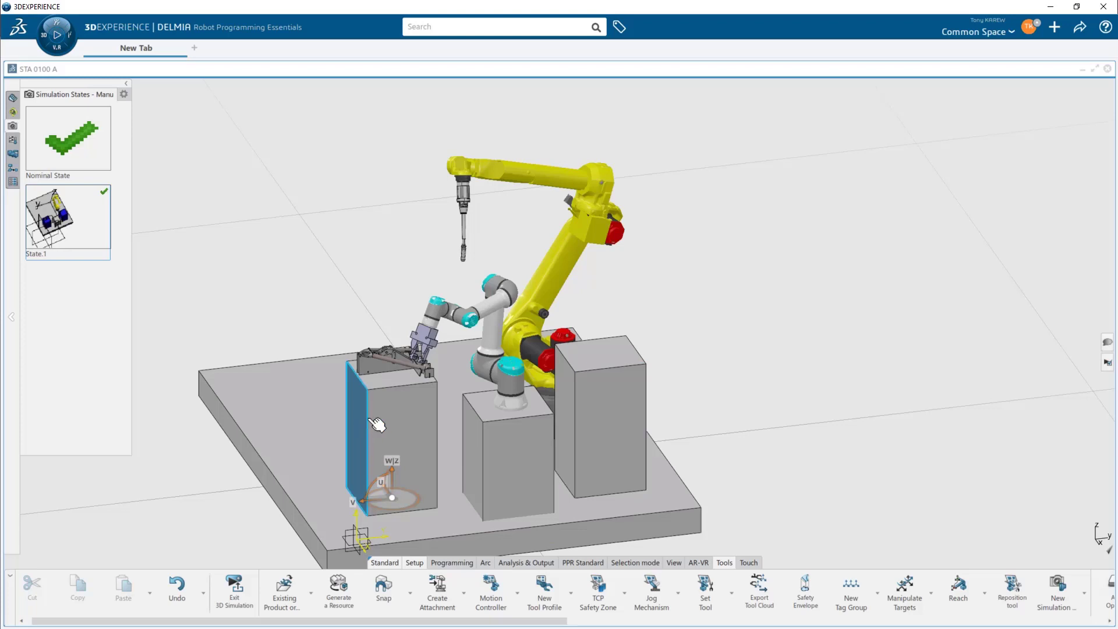
- Open App Options and toggle the first 3D Simulation option on and back off
right_click(656, 154)
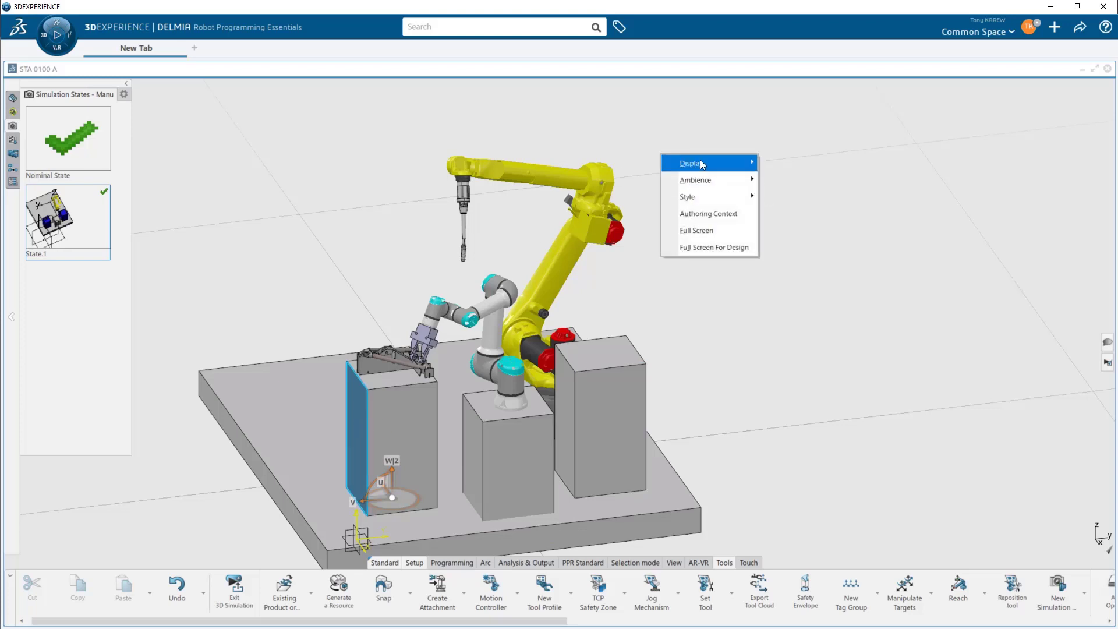
mouse_move(700, 162)
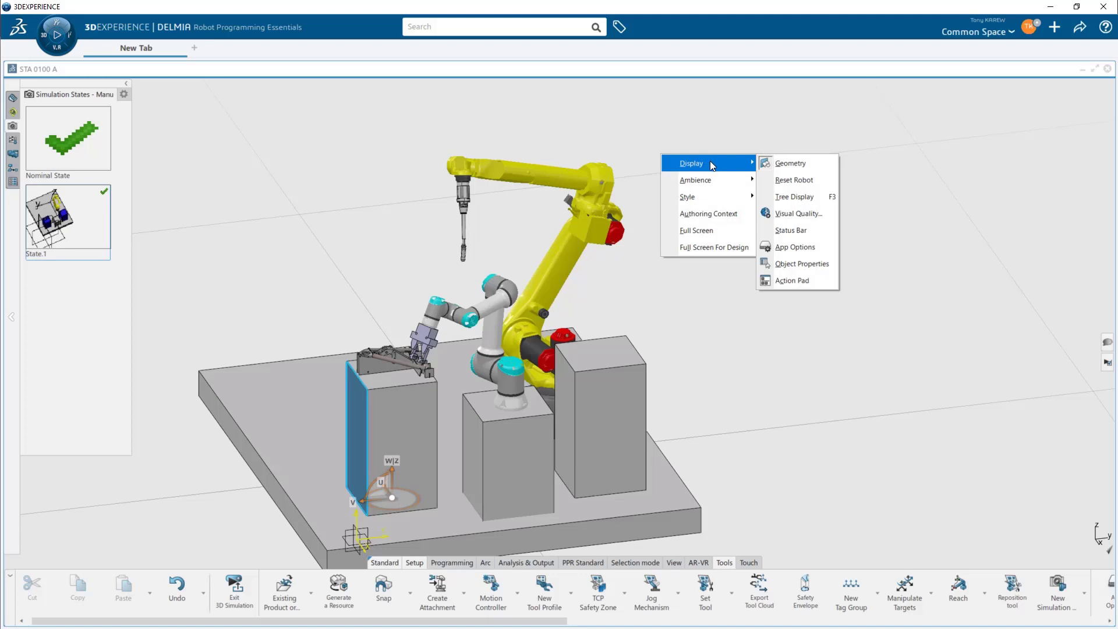
left_click(802, 250)
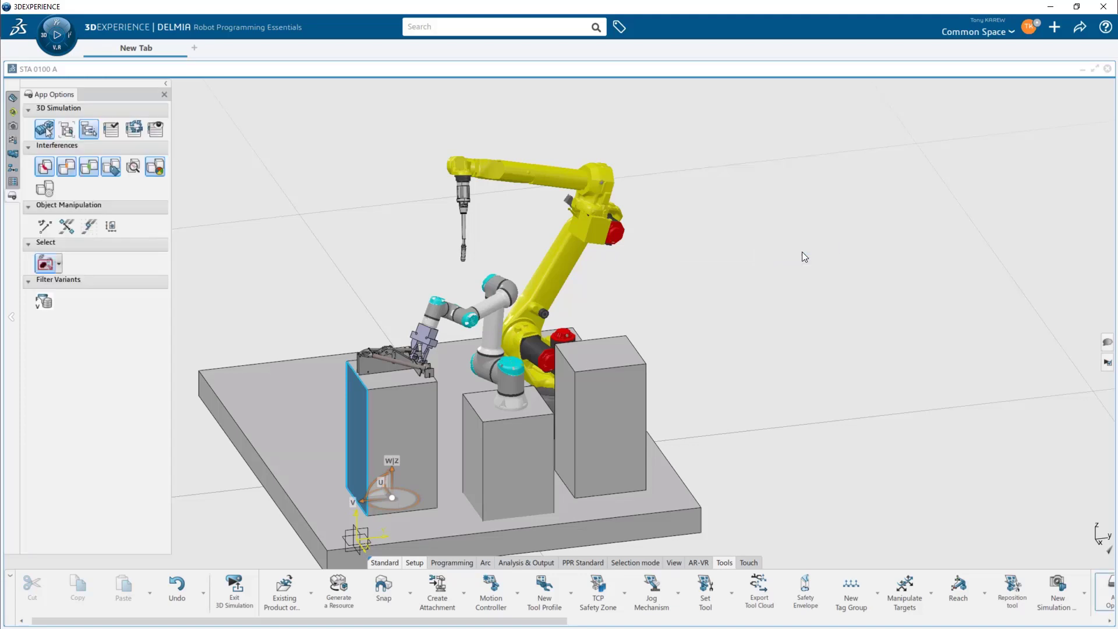
left_click(409, 428)
left_click(49, 131)
left_click(492, 436)
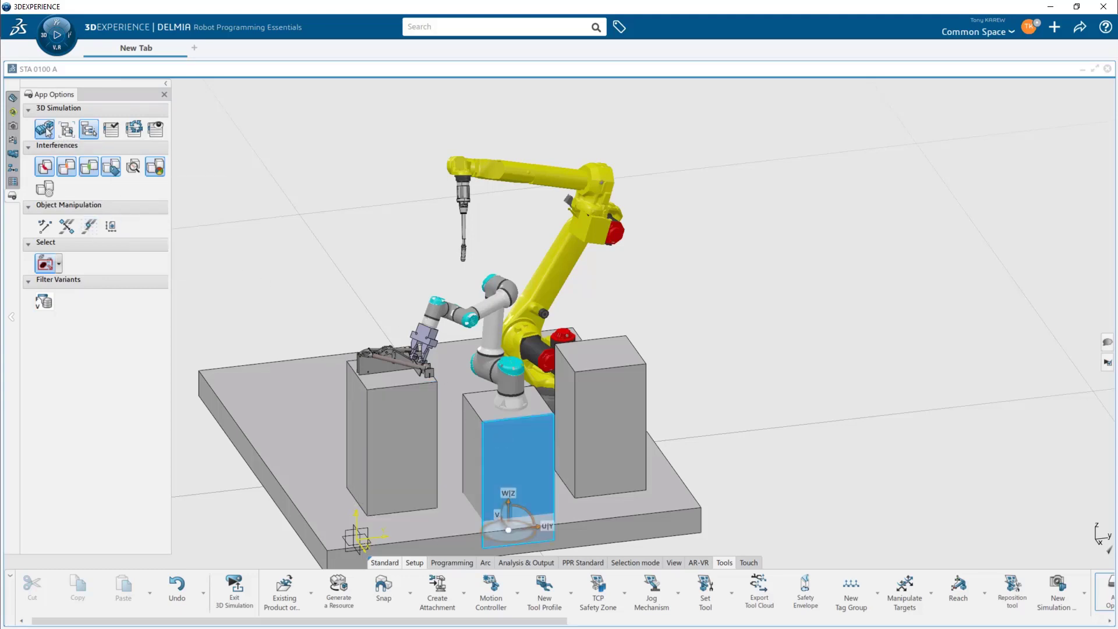
left_click(47, 130)
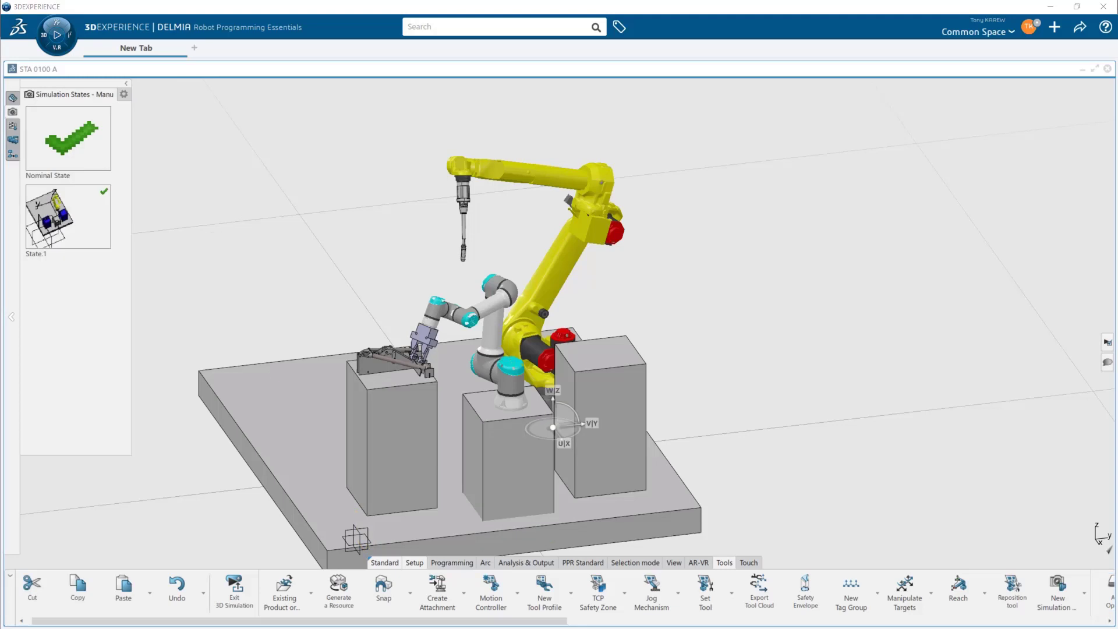
- Color the two outer tables blue through their graphic properties
right_click(86, 219)
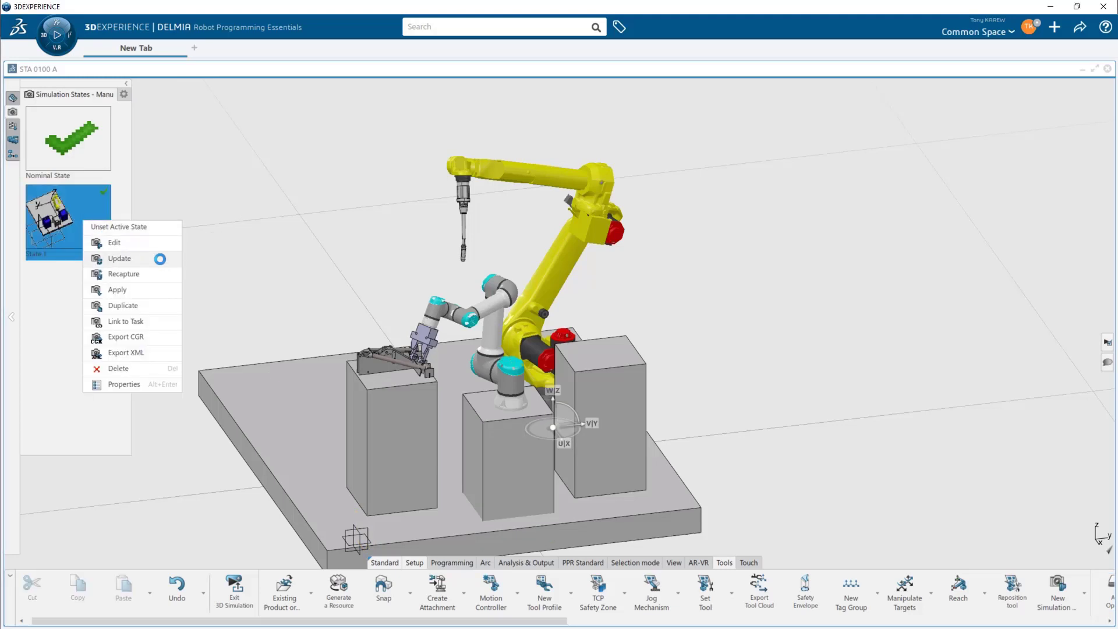
left_click(291, 261)
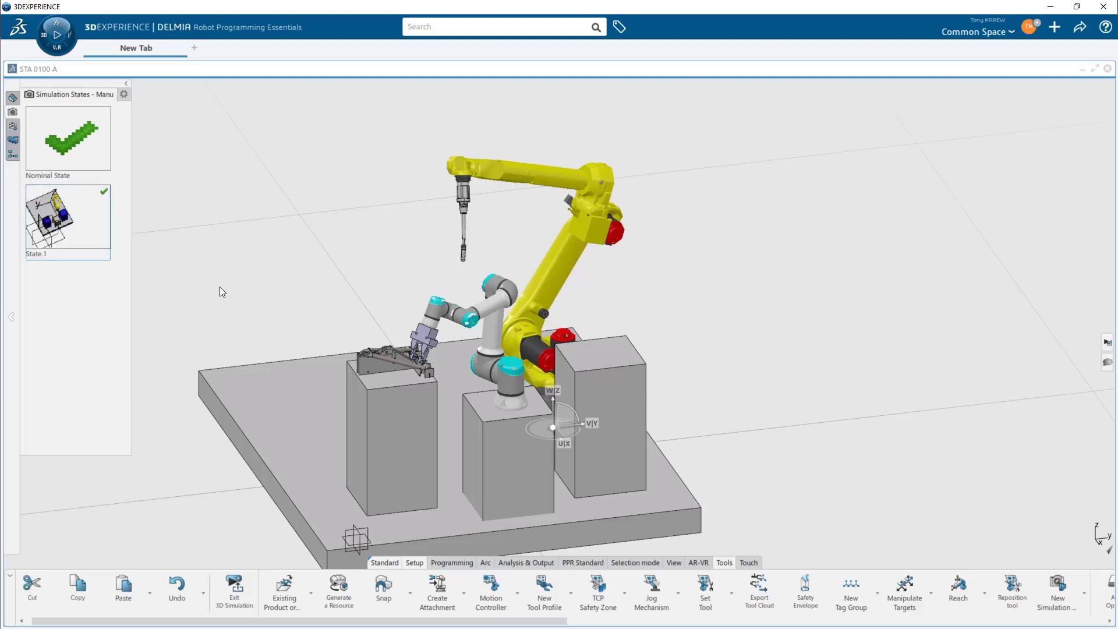
key("F3")
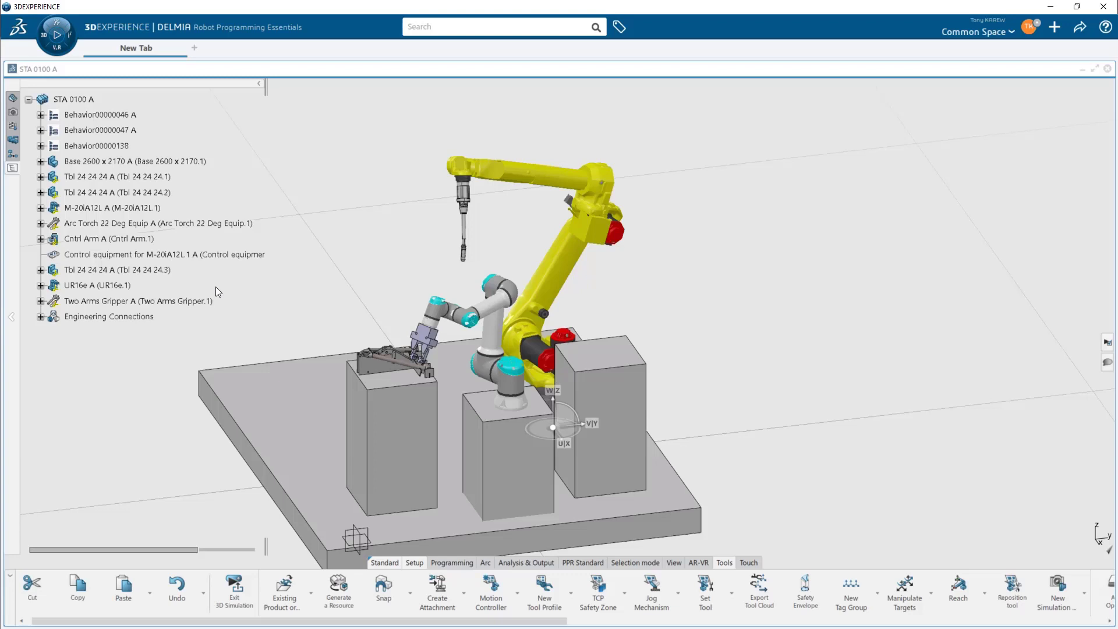
left_click_drag(150, 195, 151, 179)
right_click(148, 179)
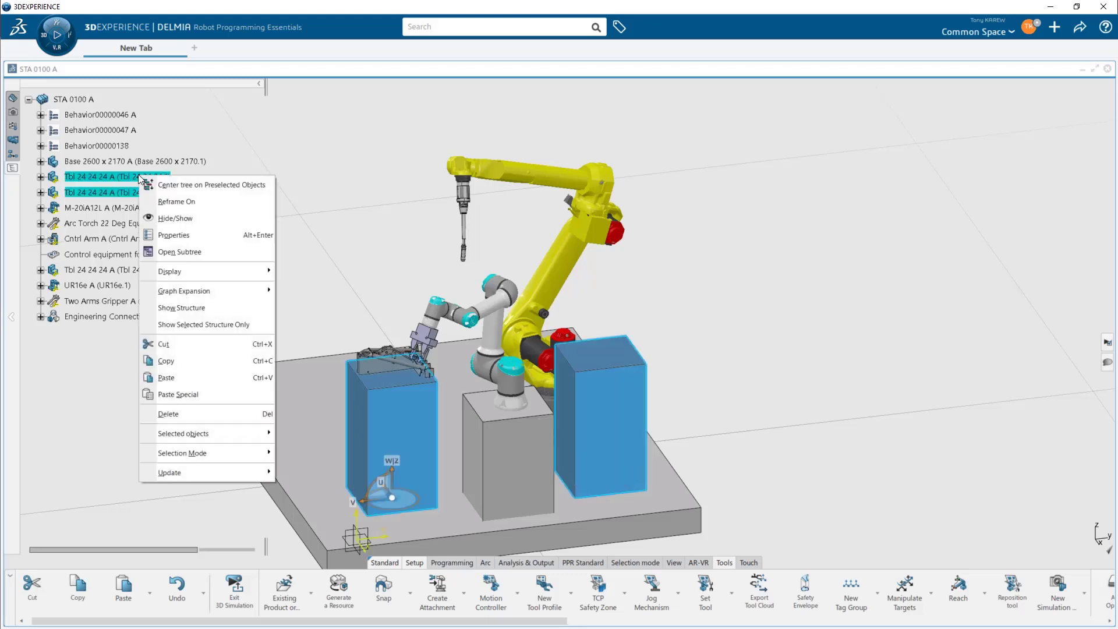
left_click(170, 233)
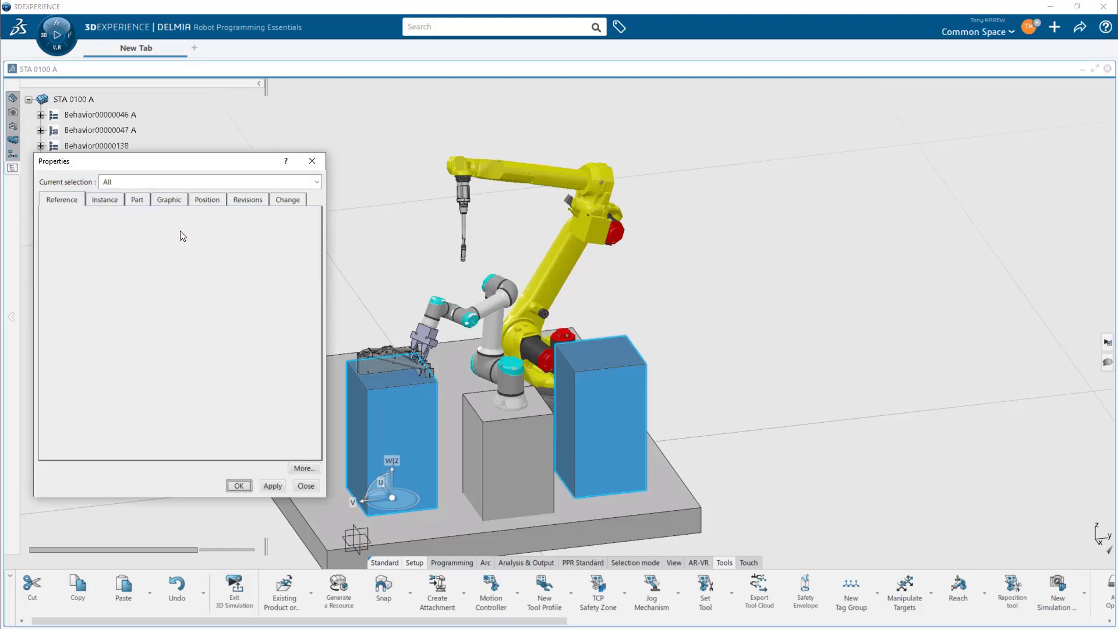
left_click(180, 200)
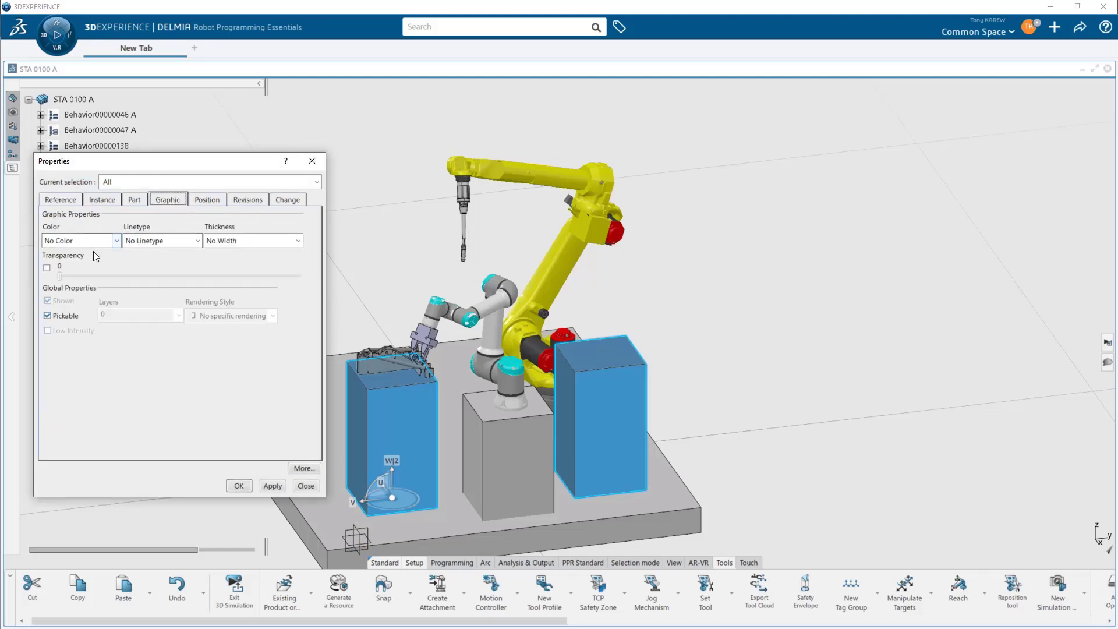
left_click(116, 241)
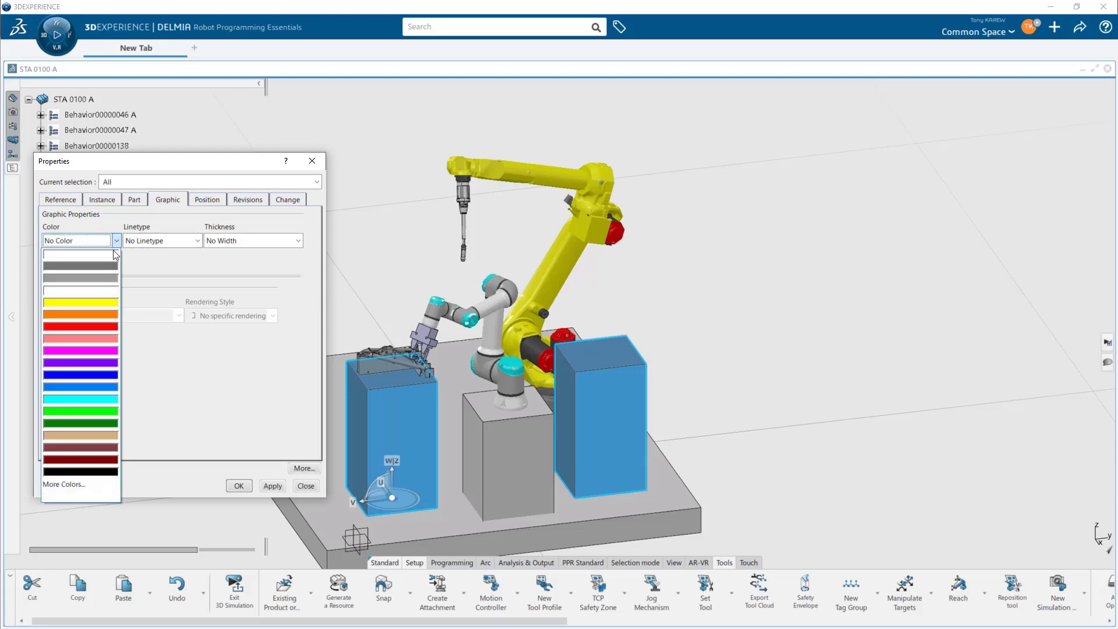
left_click(107, 380)
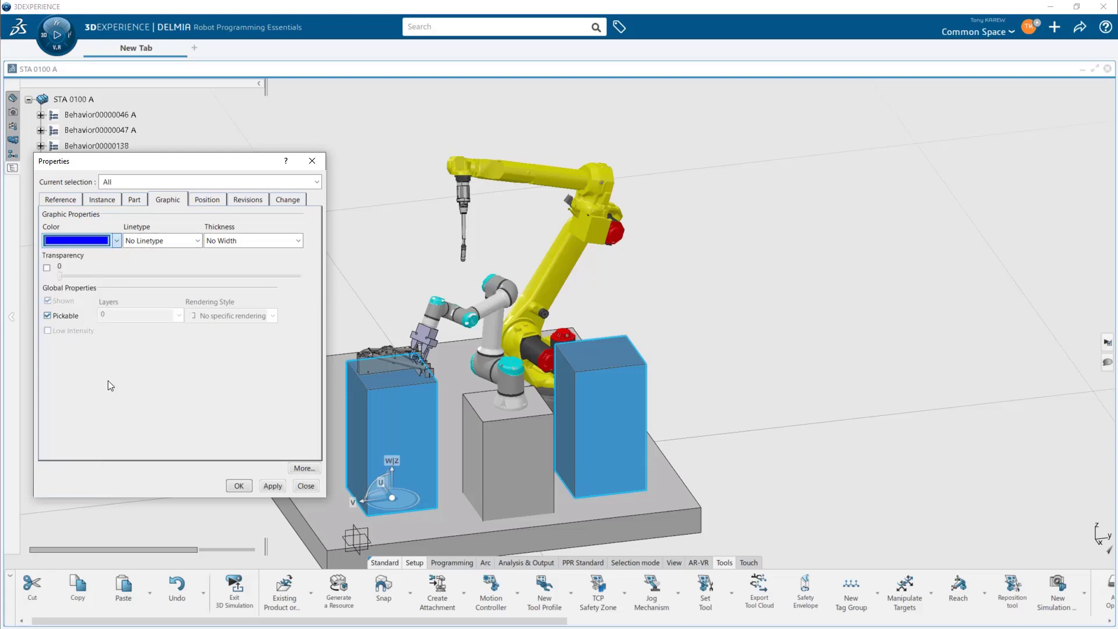
left_click(238, 485)
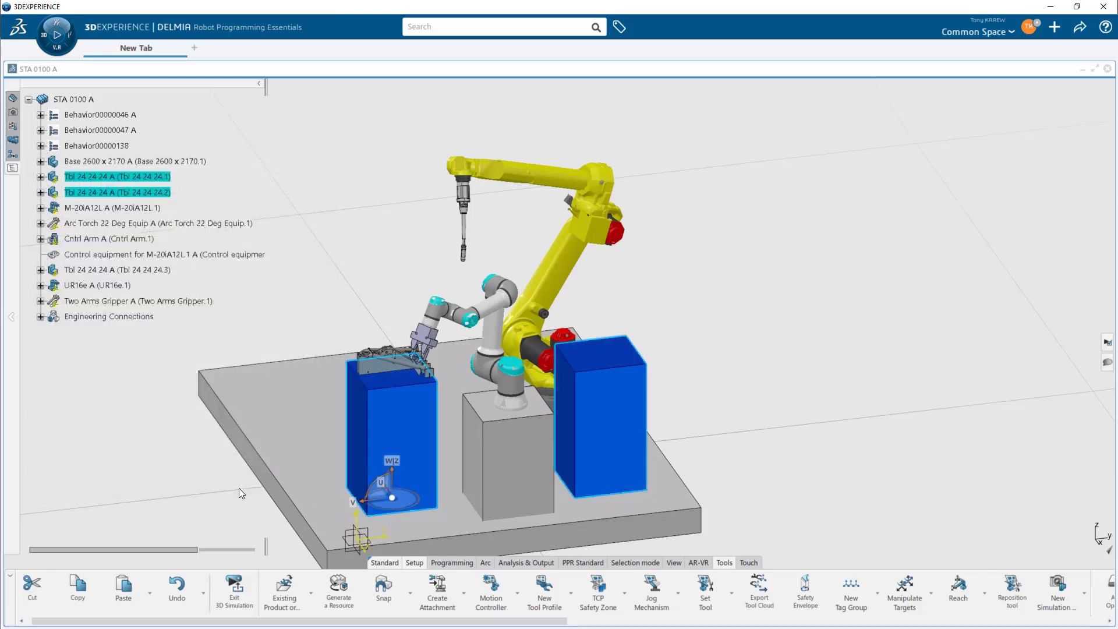
- Create a new simulation state capturing the current cell with all objects in context
left_click(13, 111)
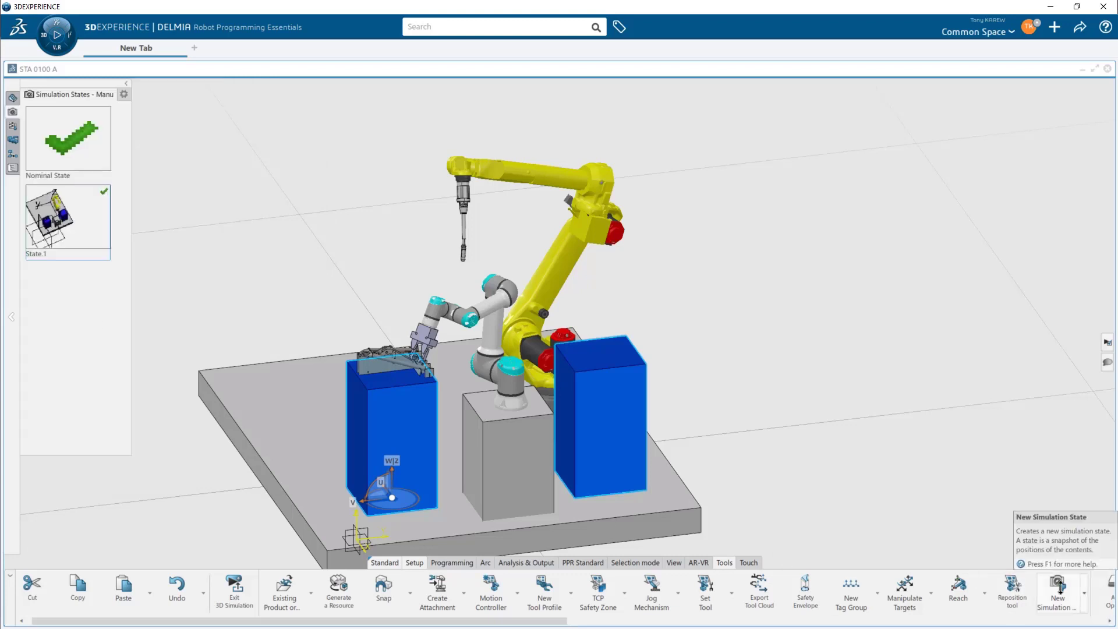
scroll(1058, 587, "down", 2)
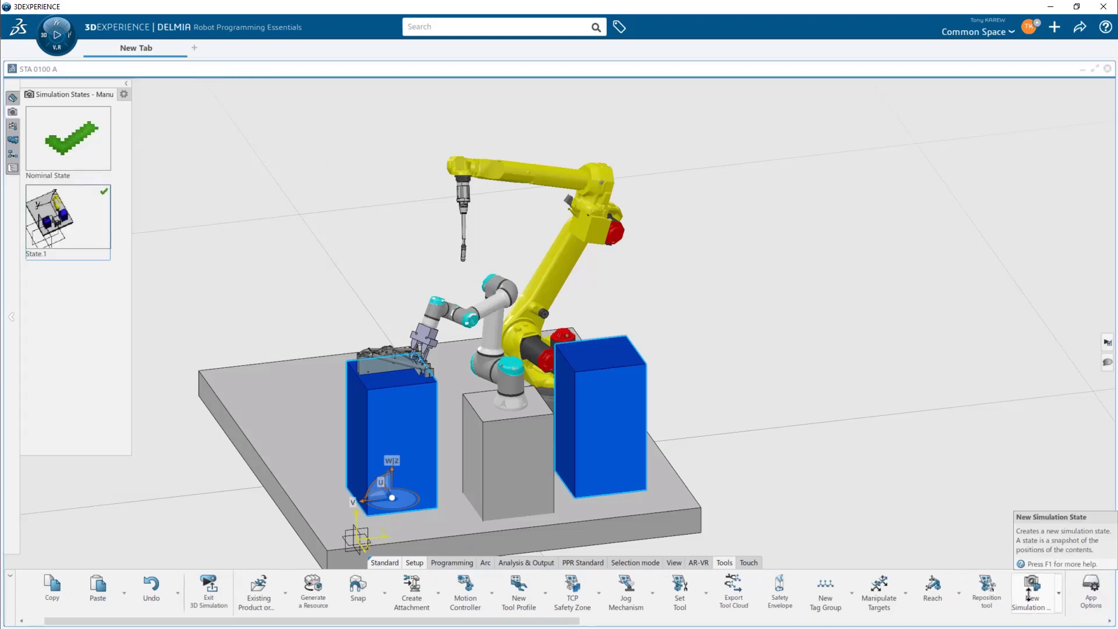
scroll(1039, 589, "up", 2)
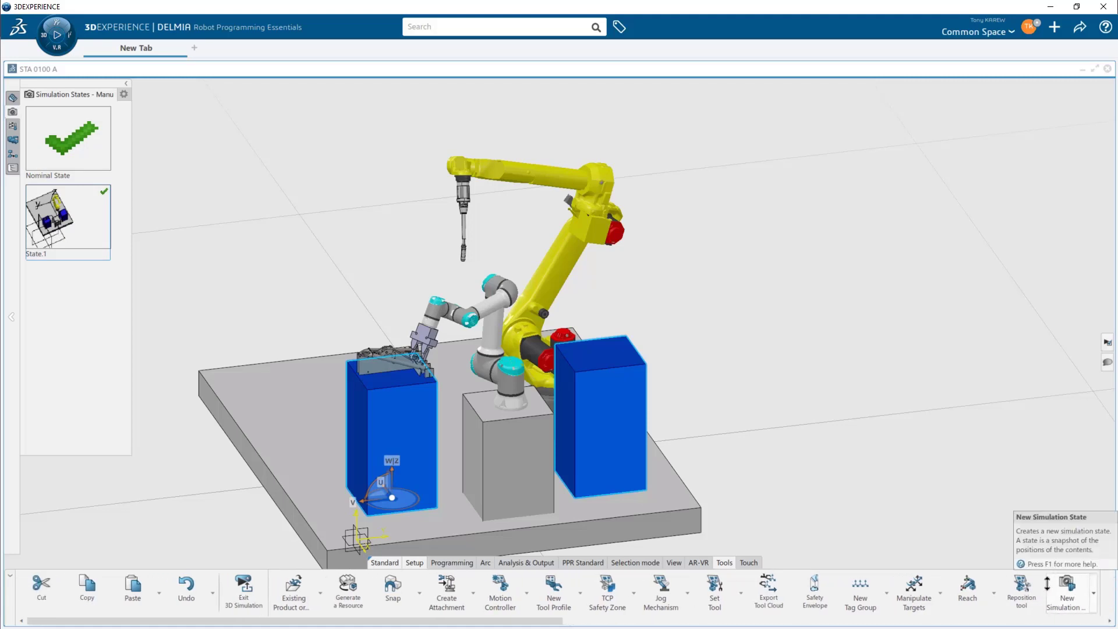
left_click(1067, 585)
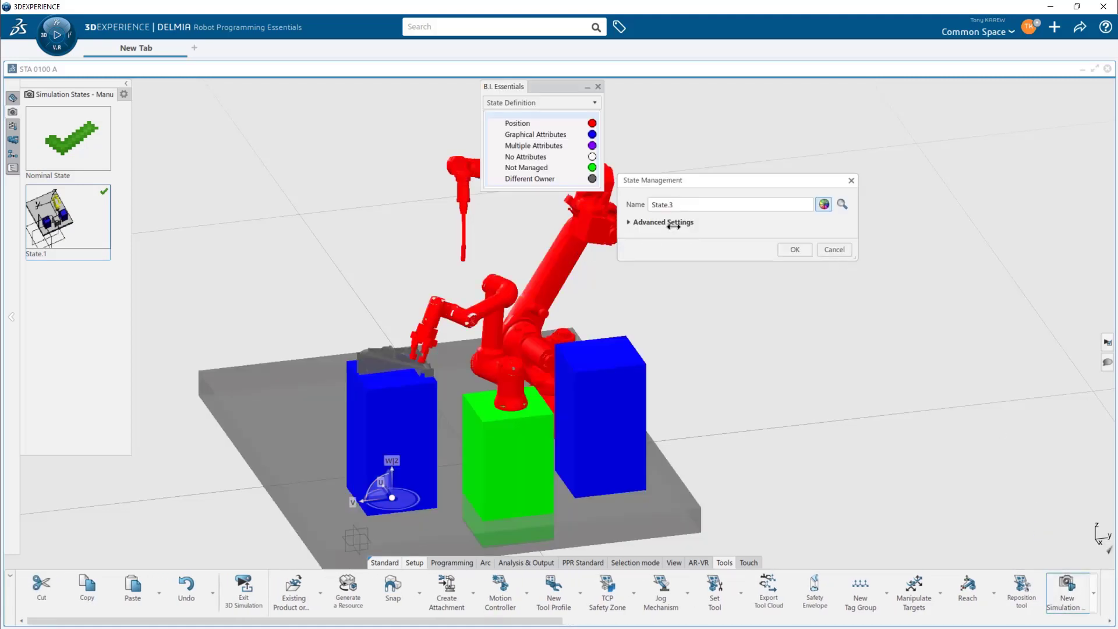
left_click(668, 223)
left_click(697, 256)
left_click(697, 279)
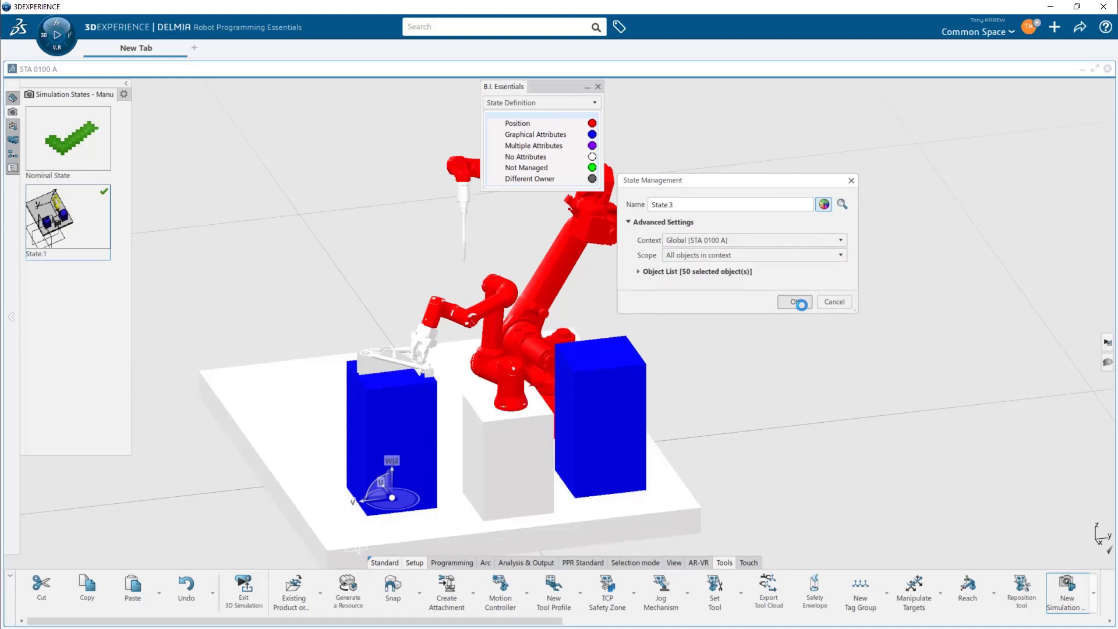
left_click(797, 304)
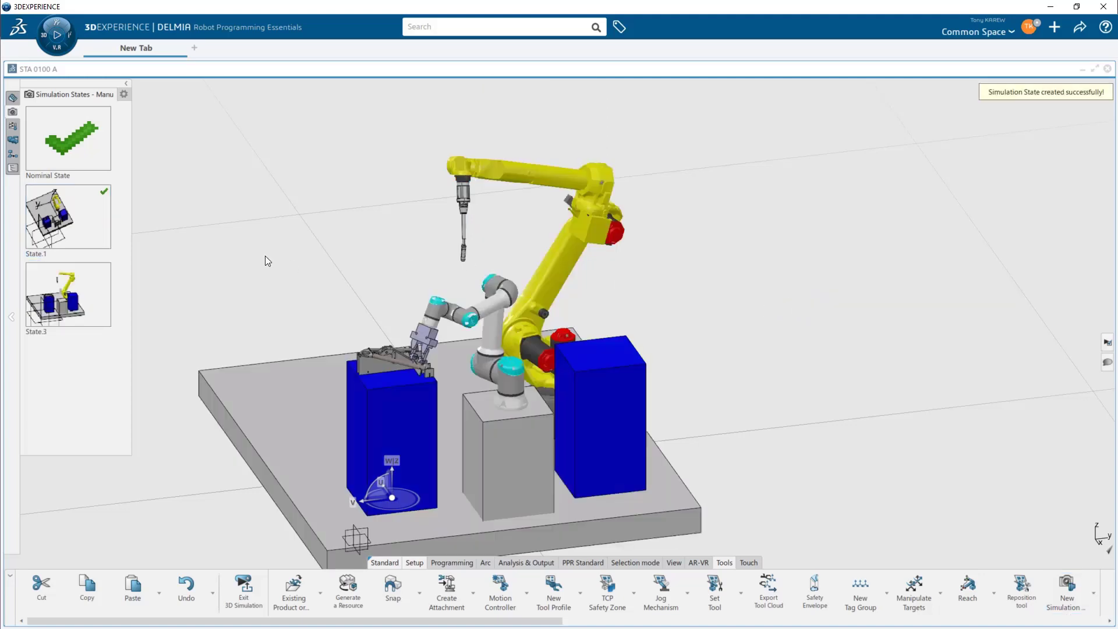
- Try to delete the State.1 simulation state
left_click(50, 227)
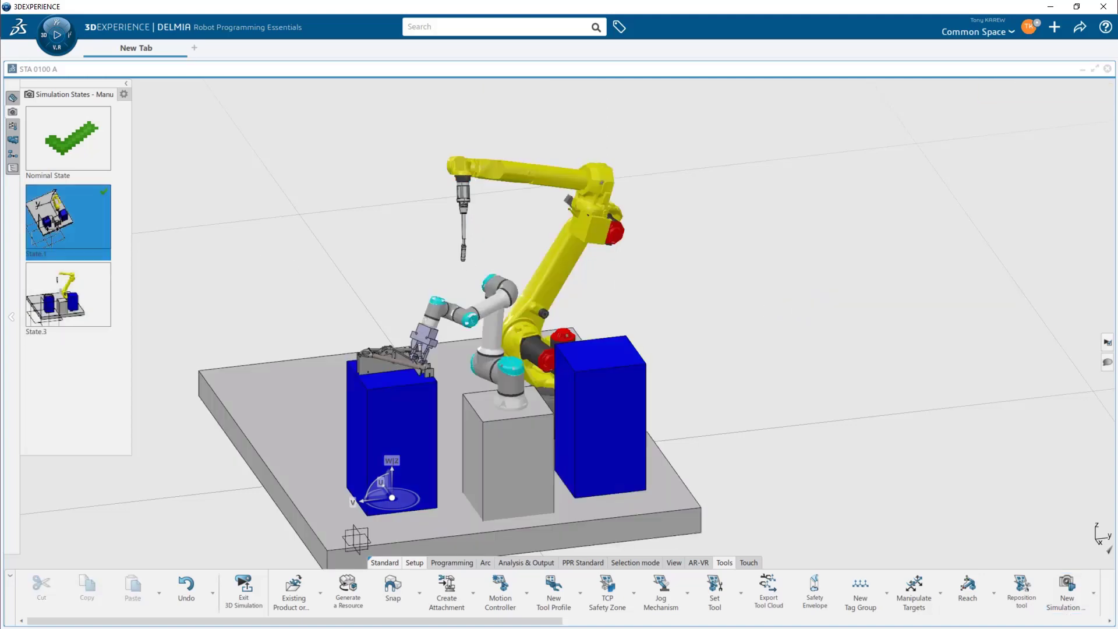
right_click(52, 227)
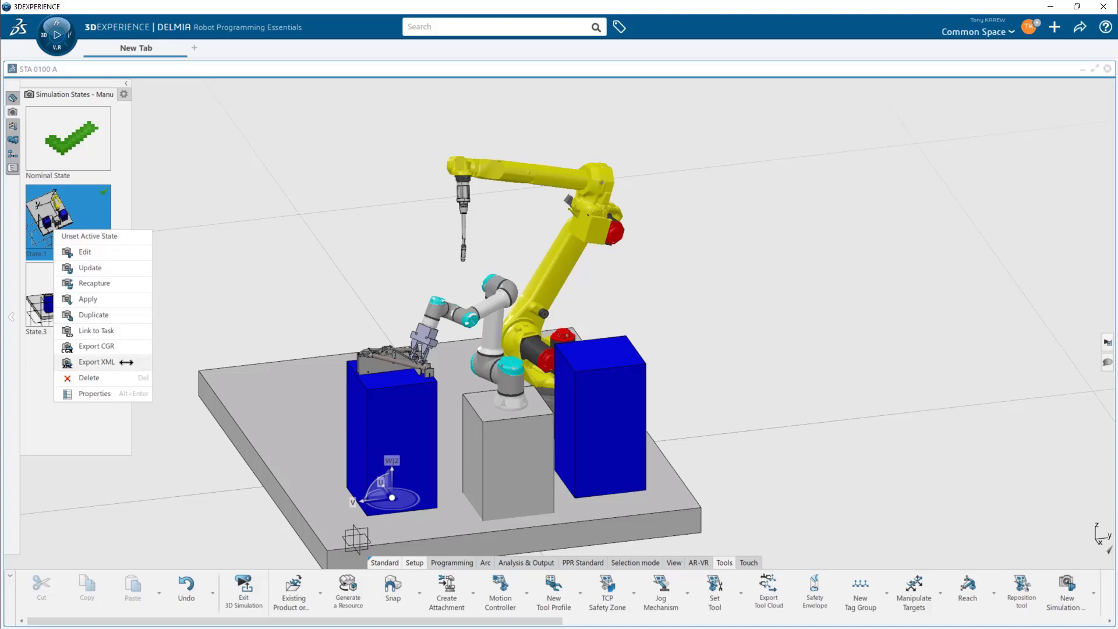
left_click(120, 380)
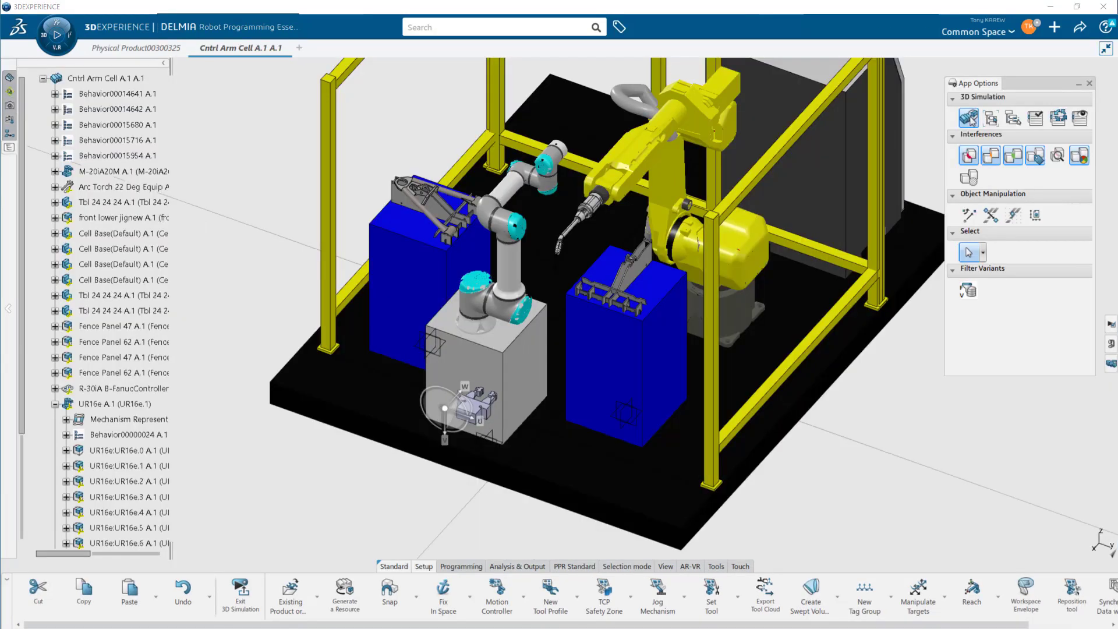
- Mount the Two Arms Gripper on the UR16e's Mount Port1 as End Of Arm Tooling using Set Tool
middle_click_drag(699, 483, 616, 514)
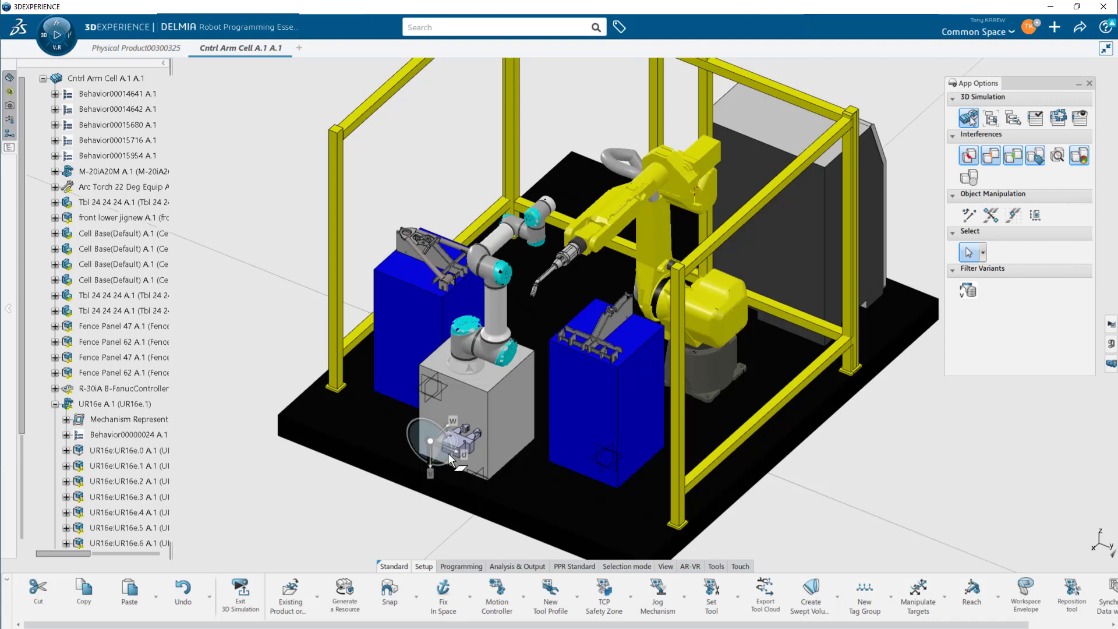
middle_click_drag(490, 445, 693, 399)
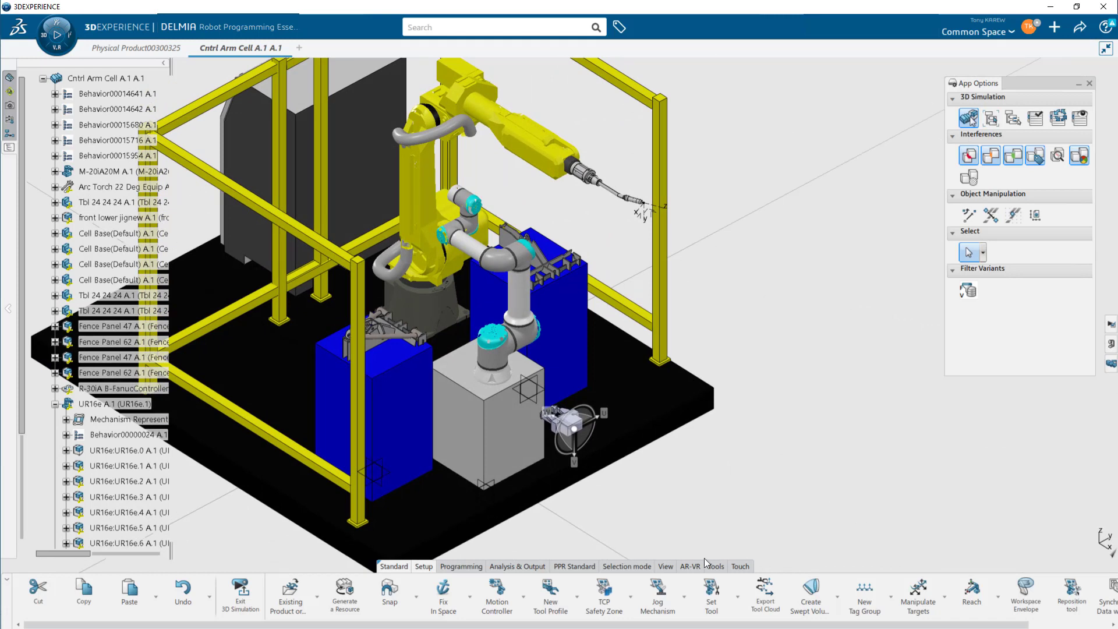
left_click(711, 597)
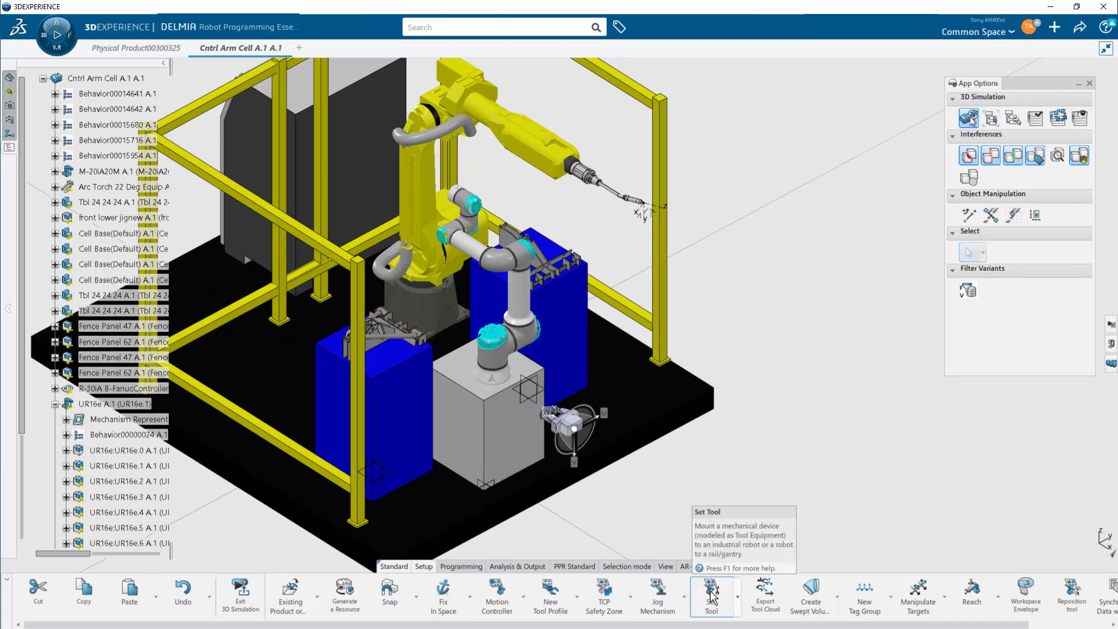
left_click(534, 338)
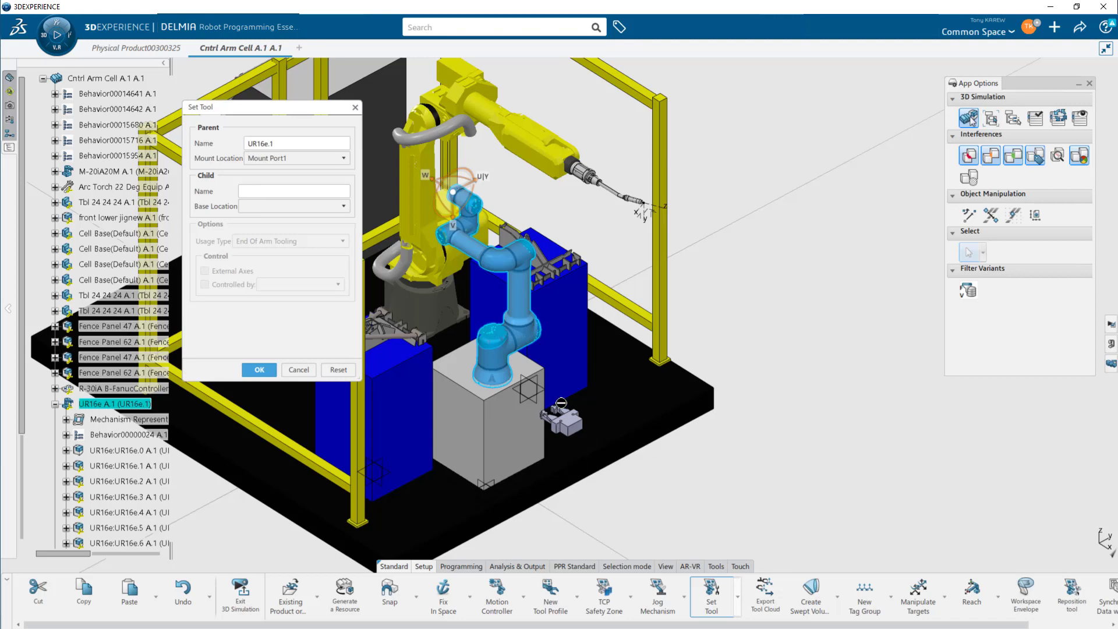
left_click(572, 427)
middle_click_drag(539, 359, 552, 331)
left_click_drag(538, 311, 604, 310)
middle_click_drag(571, 319, 550, 213)
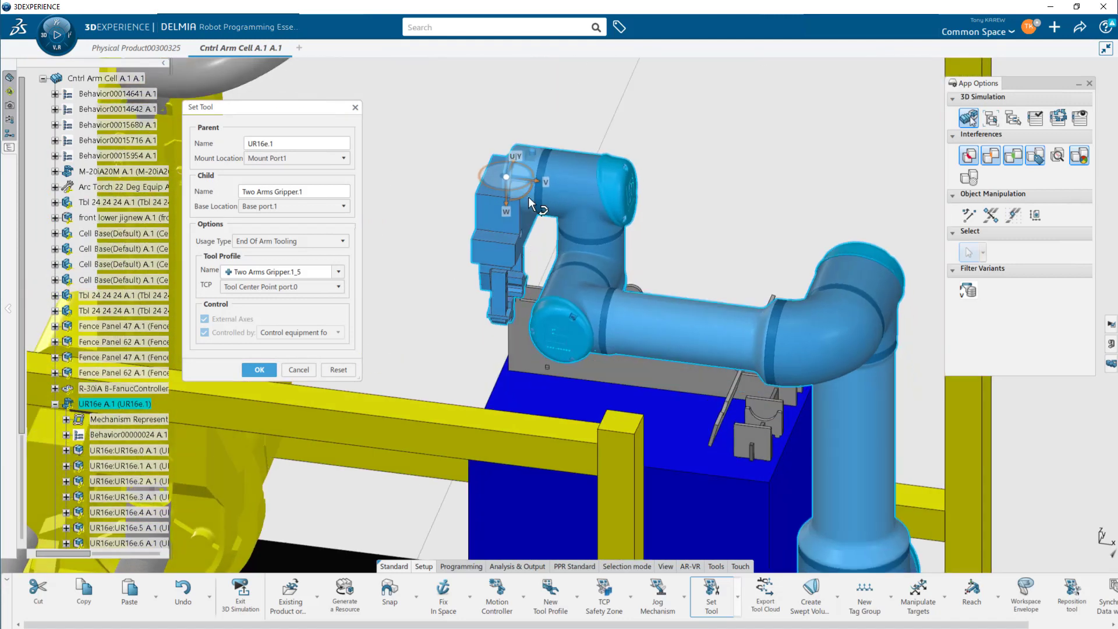
left_click_drag(473, 195, 479, 203)
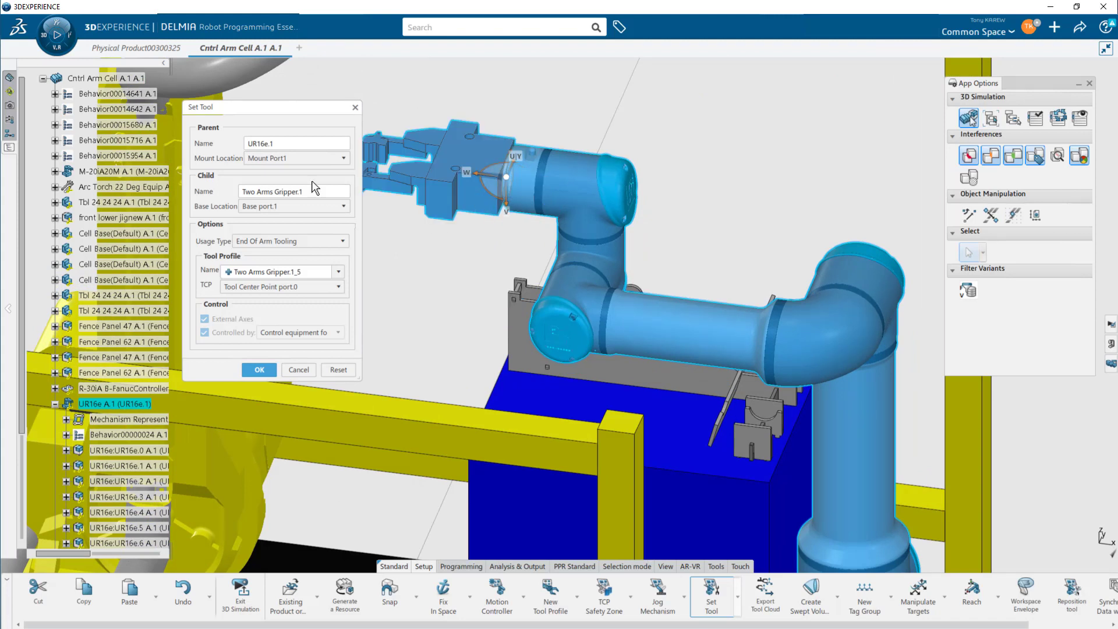
scroll(454, 252, "down", 5)
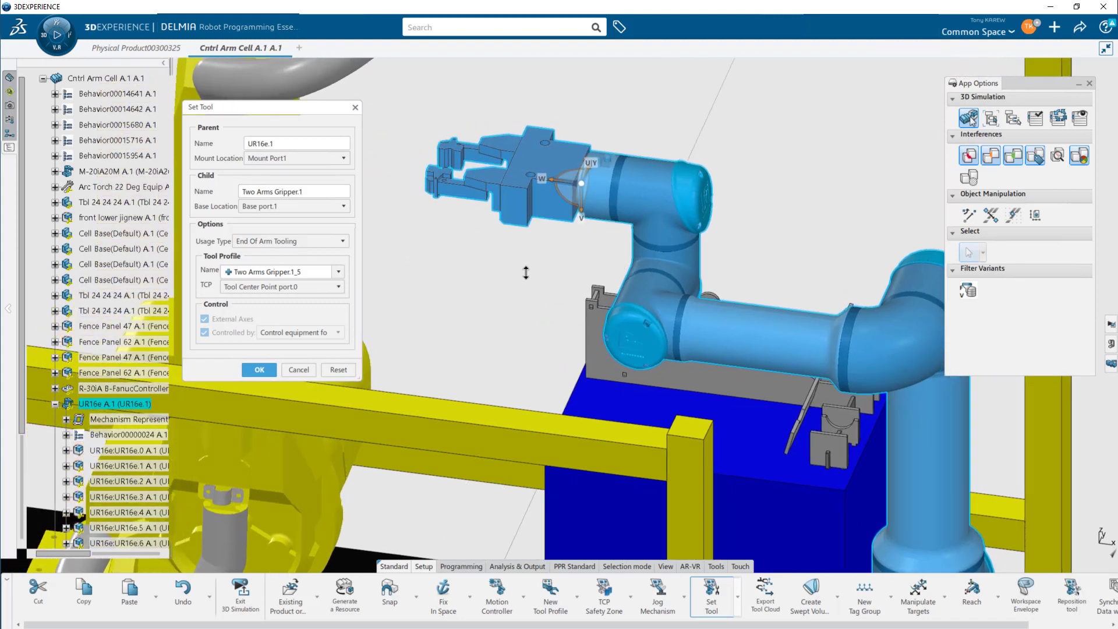
scroll(508, 330, "down", 2)
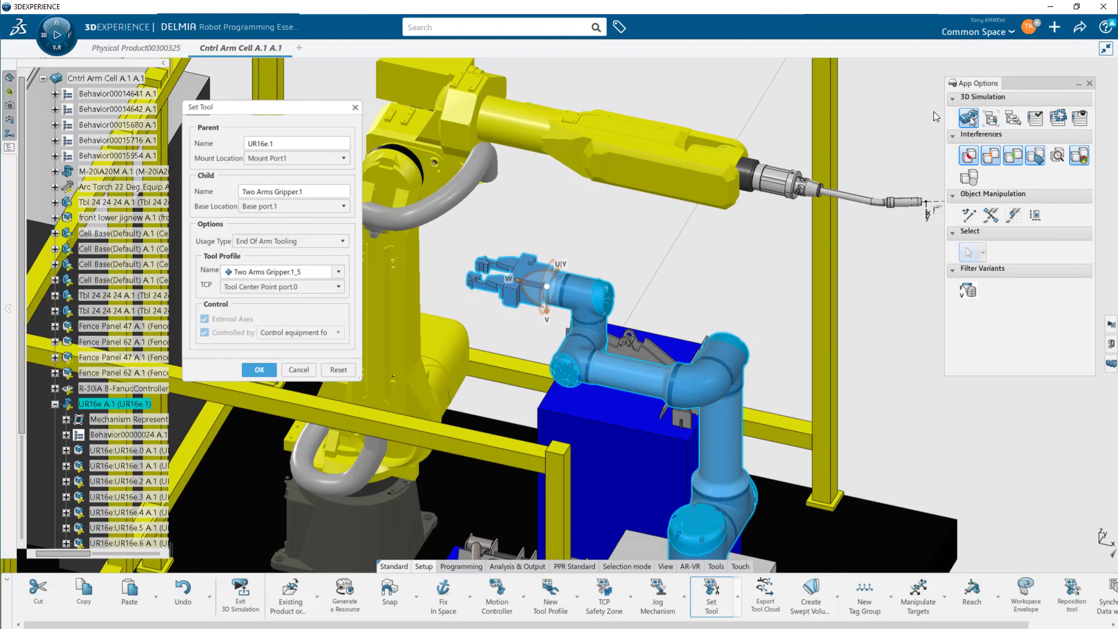
middle_click_drag(552, 367, 546, 362)
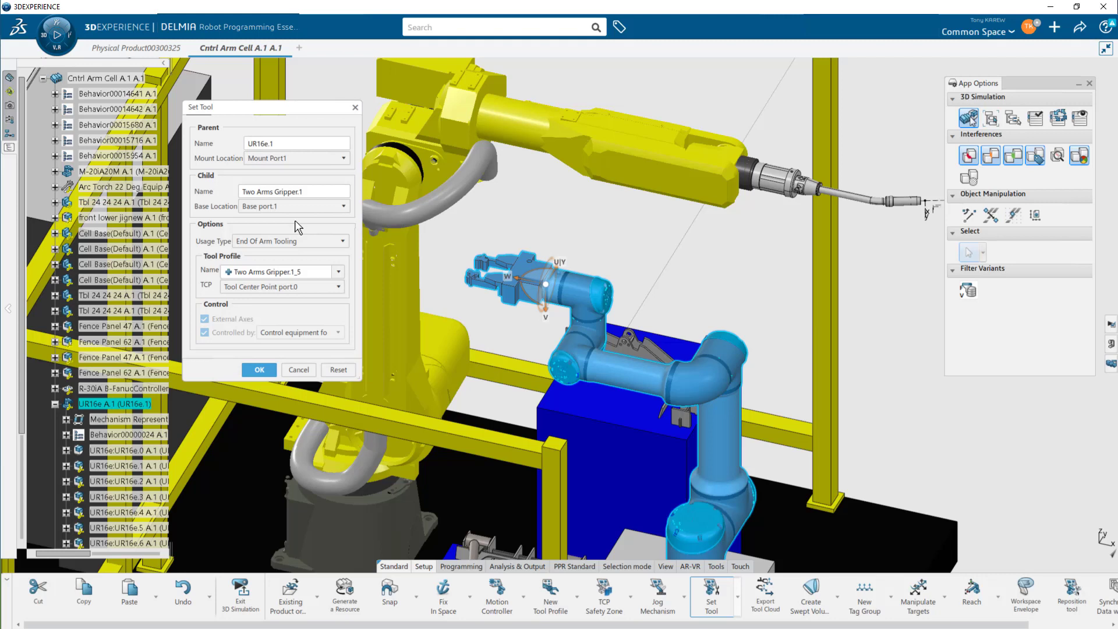
left_click(320, 241)
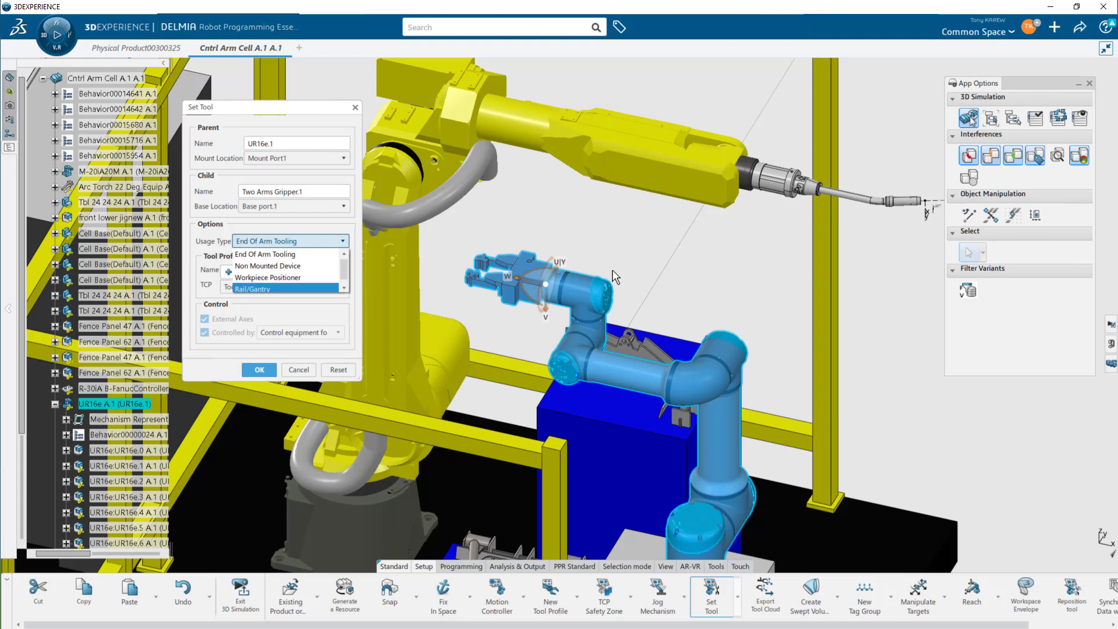
left_click(311, 258)
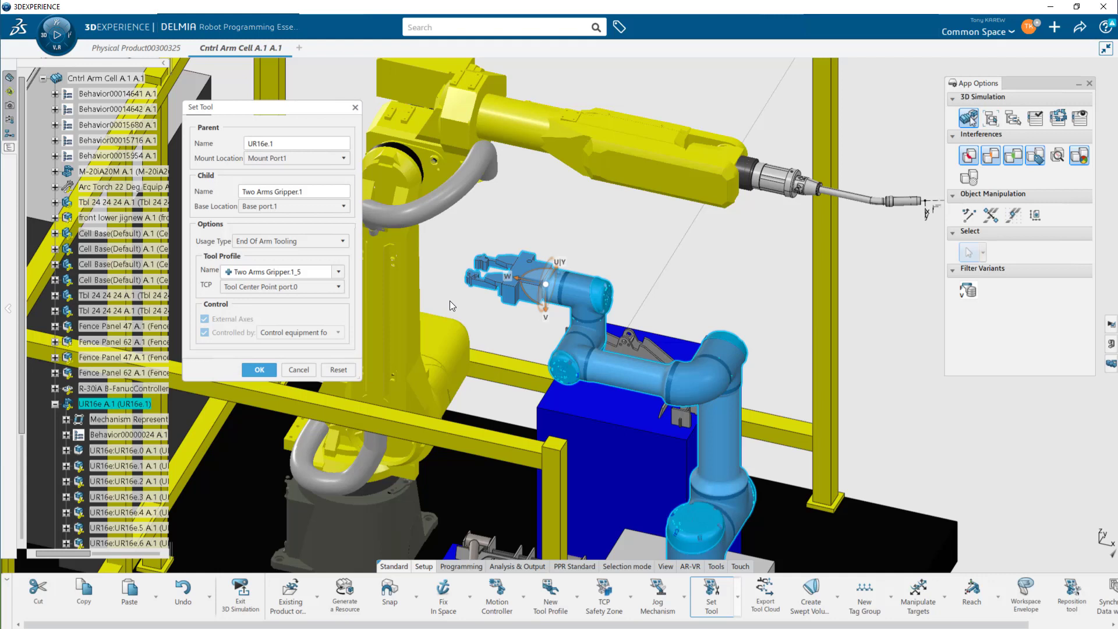
left_click(259, 370)
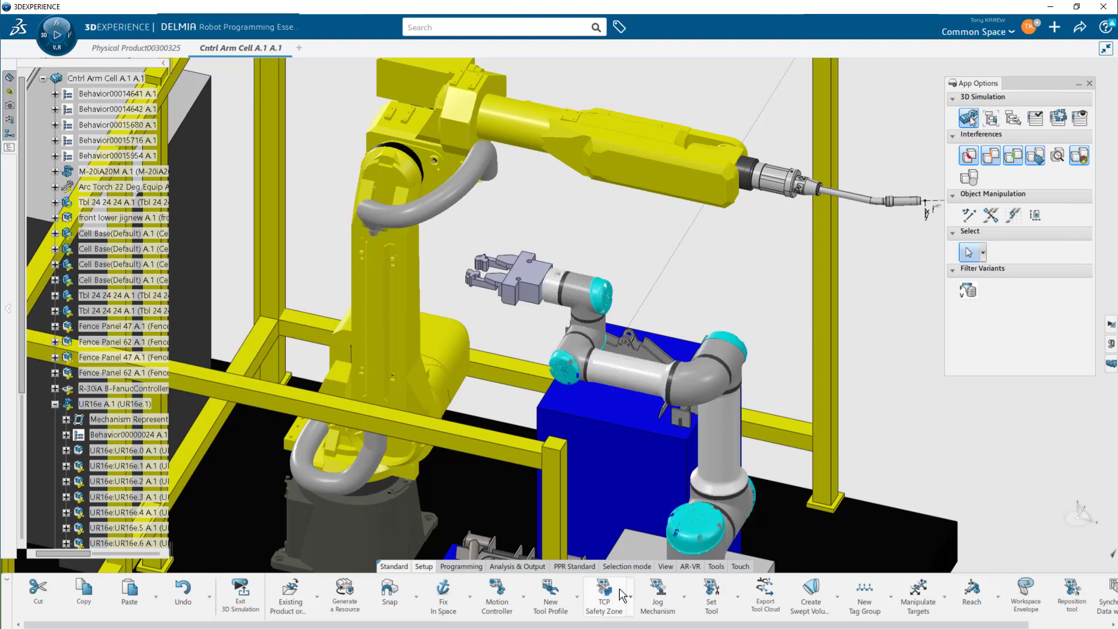
- Jog the UR16e so the gripper reaches down toward the fixture on the blue table
left_click(657, 600)
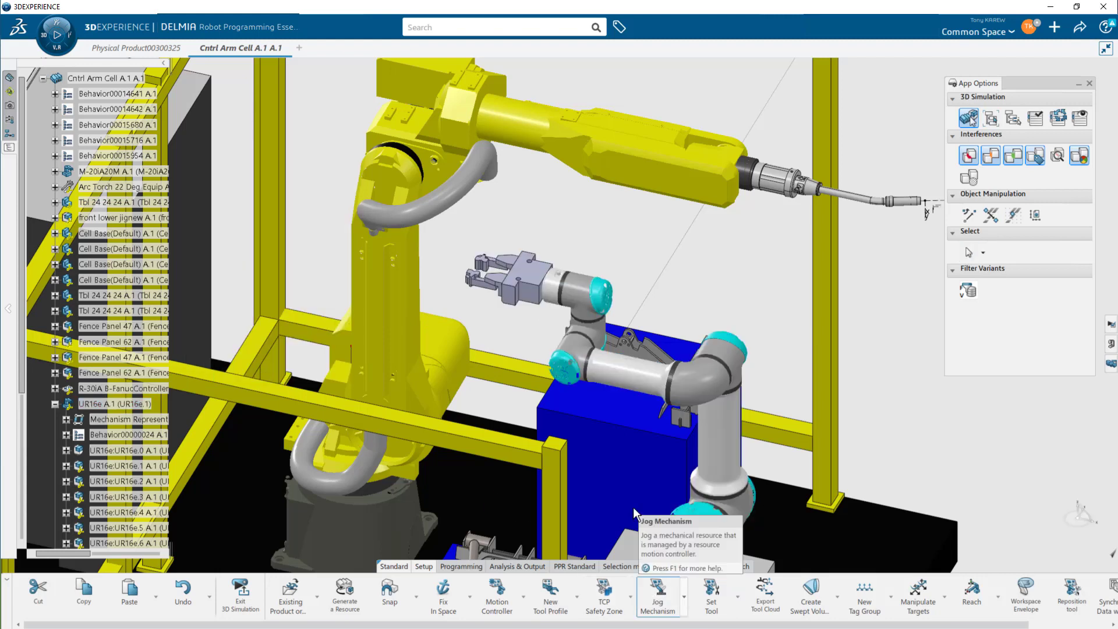
left_click(562, 288)
middle_click_drag(484, 416, 483, 361)
left_click_drag(467, 298, 567, 399)
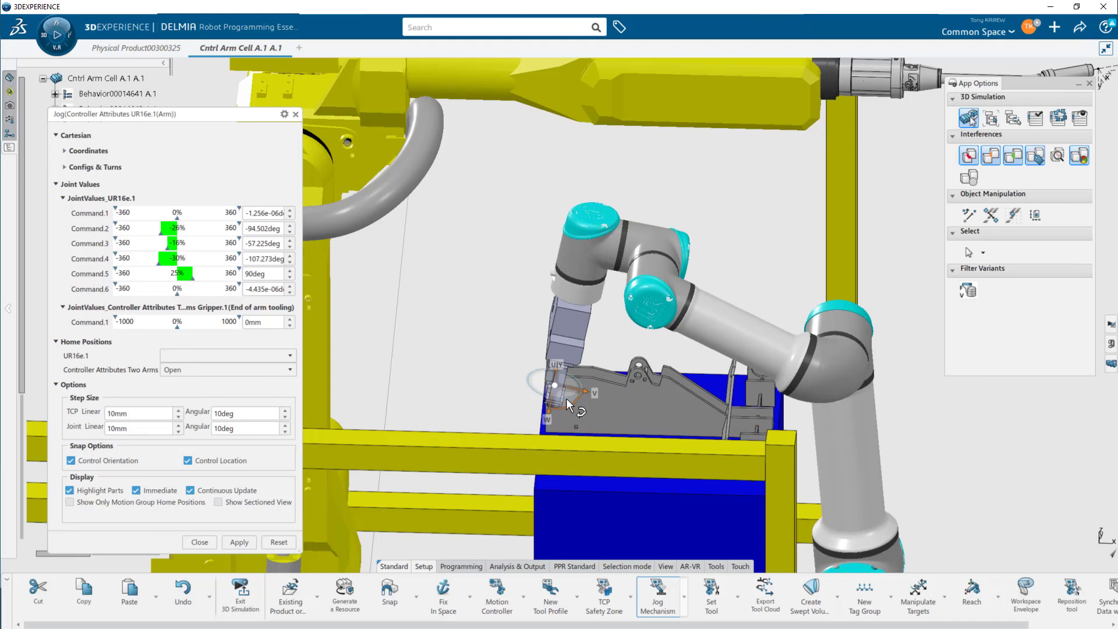
middle_click_drag(566, 397, 532, 338)
middle_click_drag(510, 320, 457, 324)
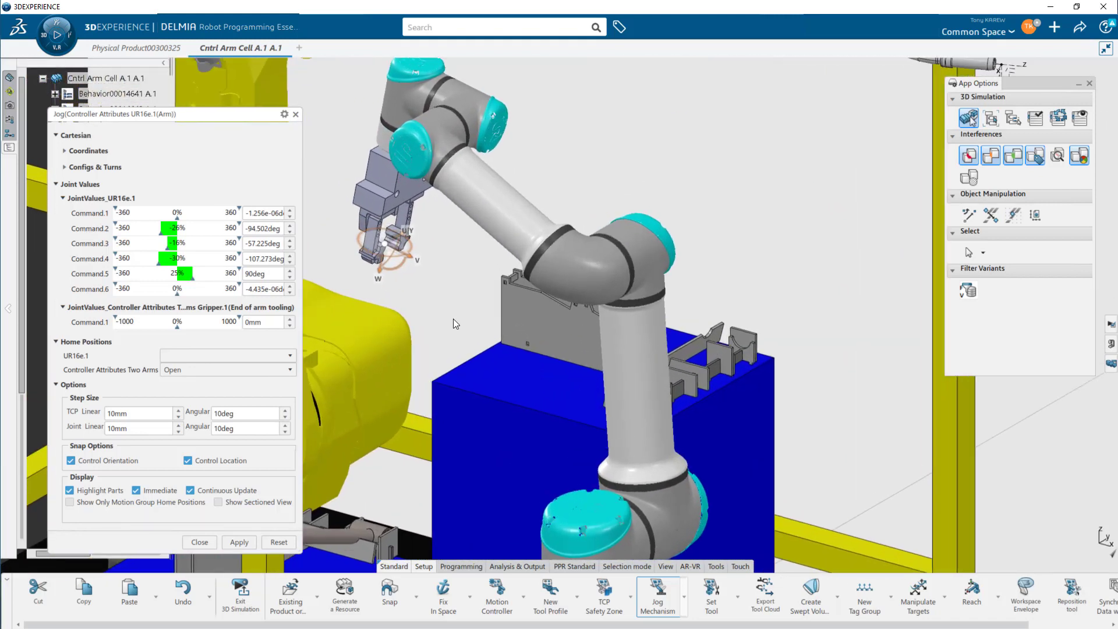
left_click_drag(382, 273, 351, 362)
middle_click_drag(355, 369, 519, 391)
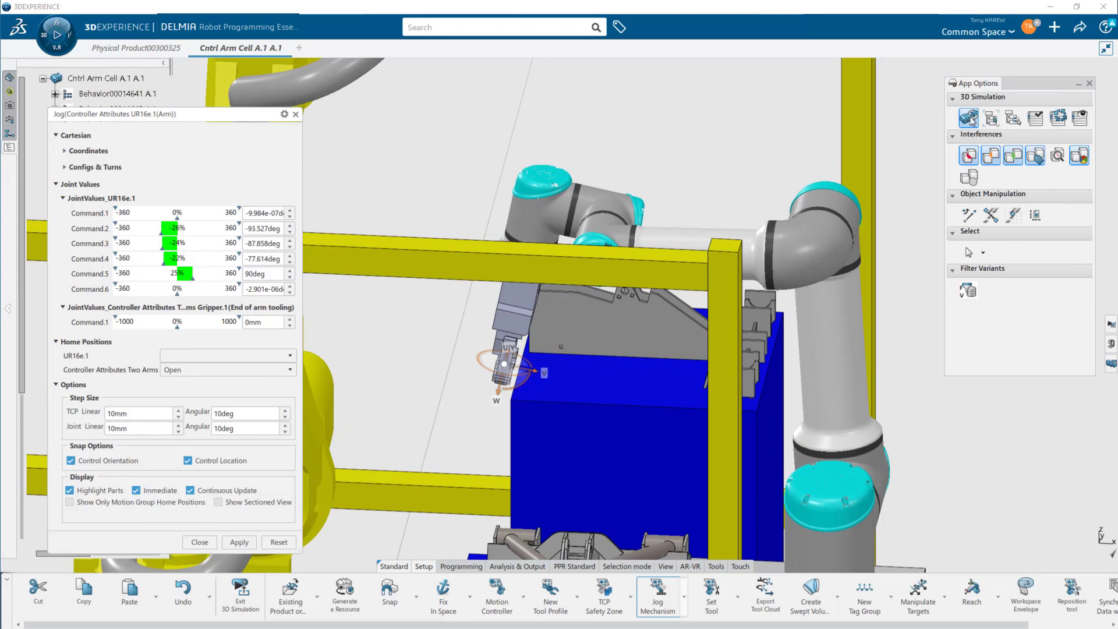
- Set the UR16e tool frame's X angle to -180deg in the robot manipulation parameters and apply it
double_click(504, 363)
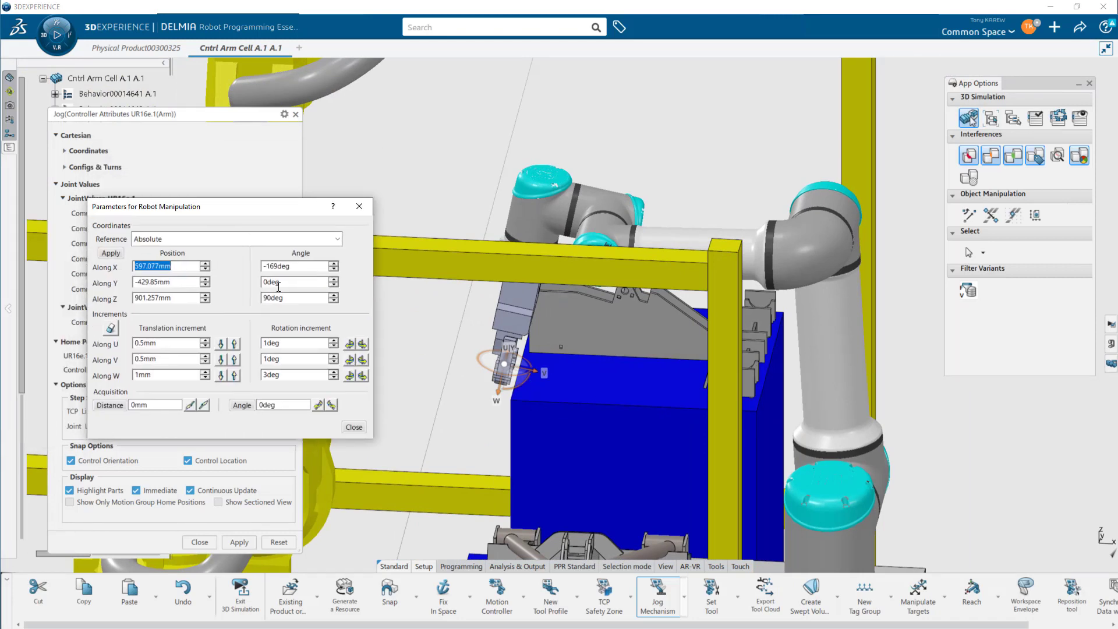
left_click(311, 265)
type("-180")
left_click(111, 253)
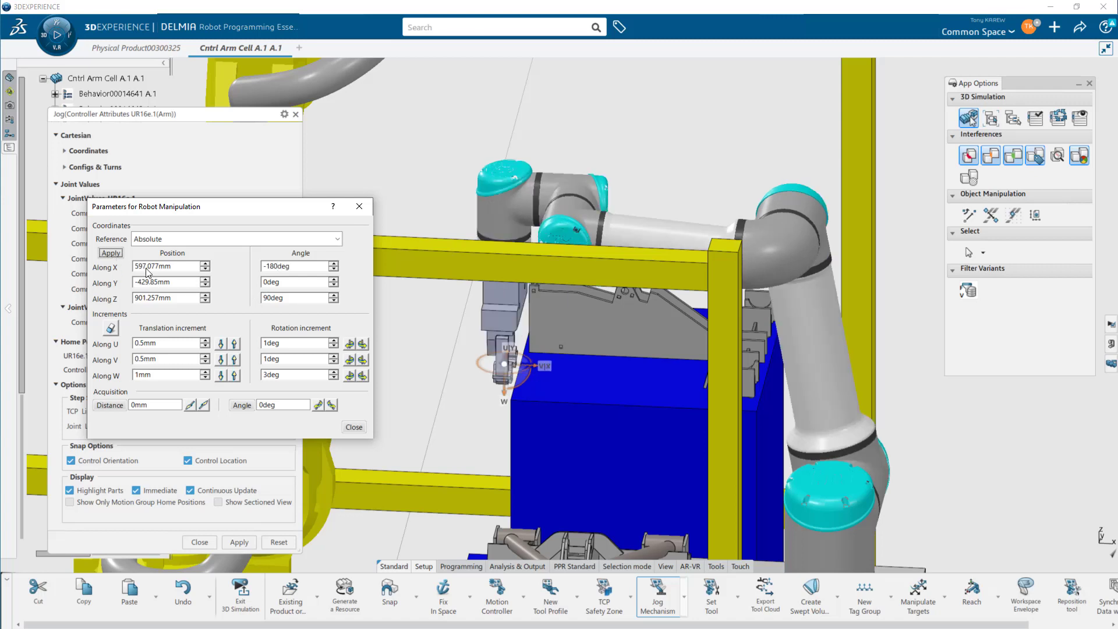
- Jog the UR16e's gripper onto the part on the left blue table and close both jog dialogs
scroll(442, 409, "up", 5)
middle_click_drag(527, 417, 572, 273)
left_click_drag(556, 251, 594, 269)
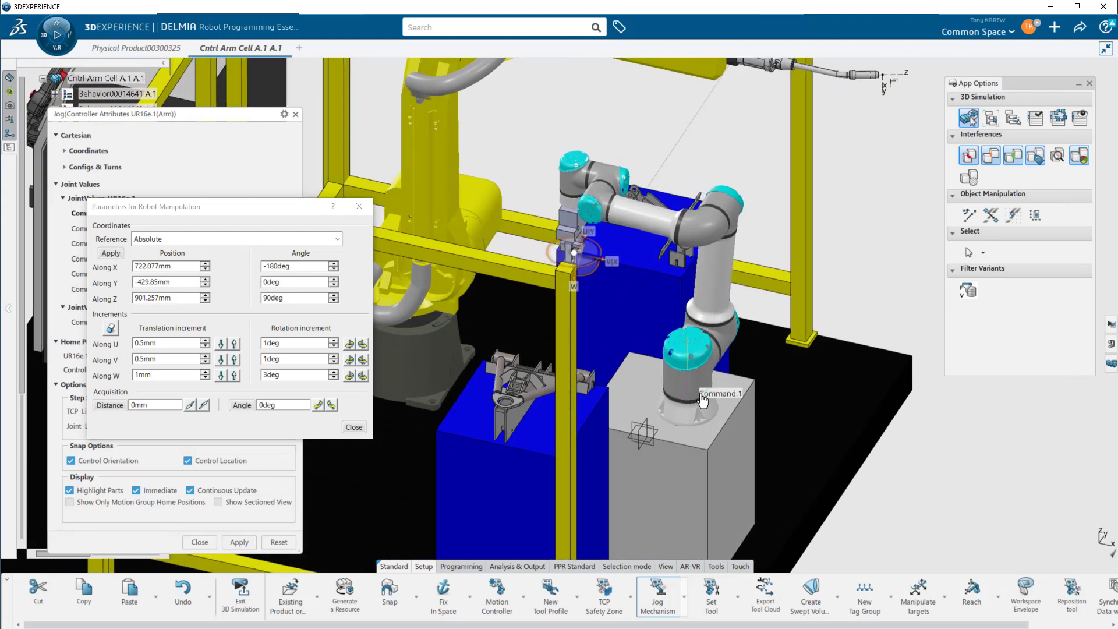
left_click_drag(703, 400, 749, 365)
middle_click_drag(747, 367, 674, 429)
middle_click_drag(658, 484, 649, 357)
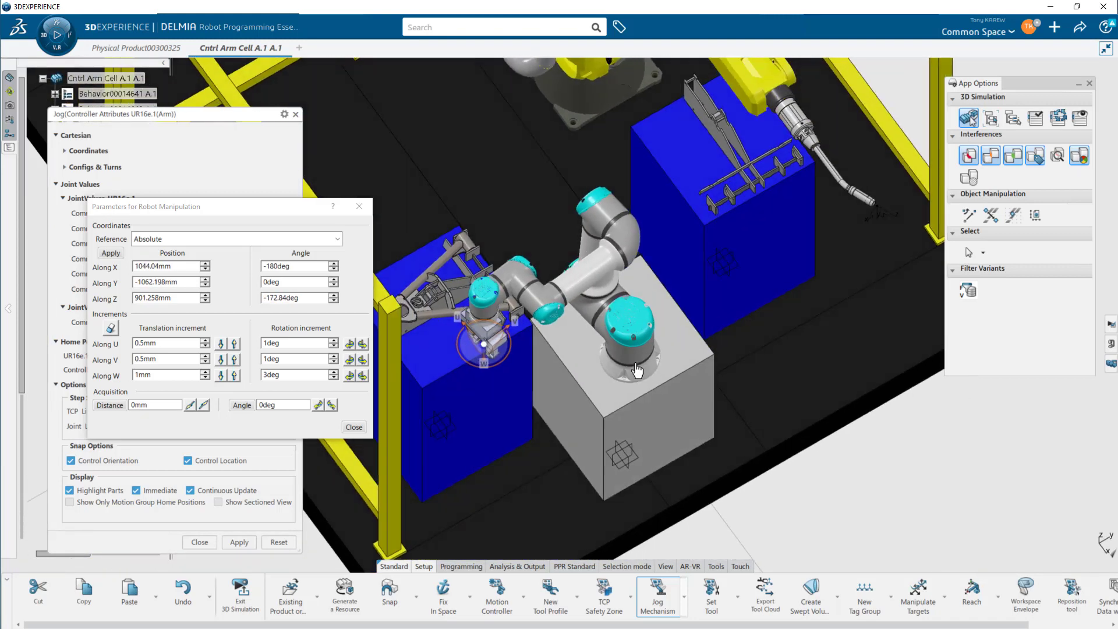
left_click_drag(638, 368, 648, 365)
middle_click_drag(730, 322, 666, 425)
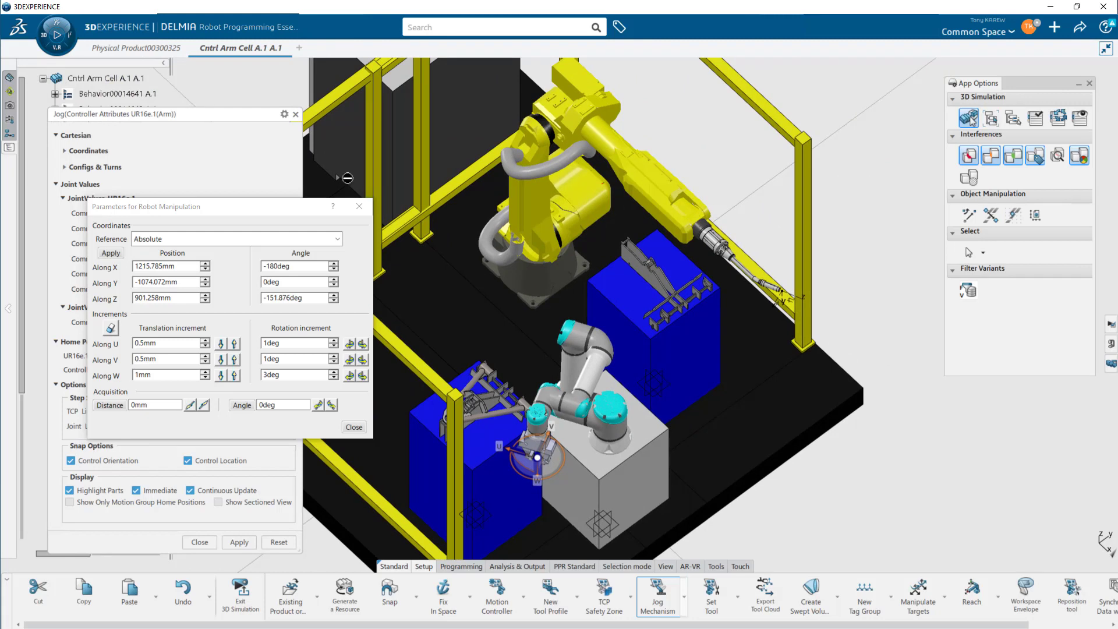
left_click(296, 114)
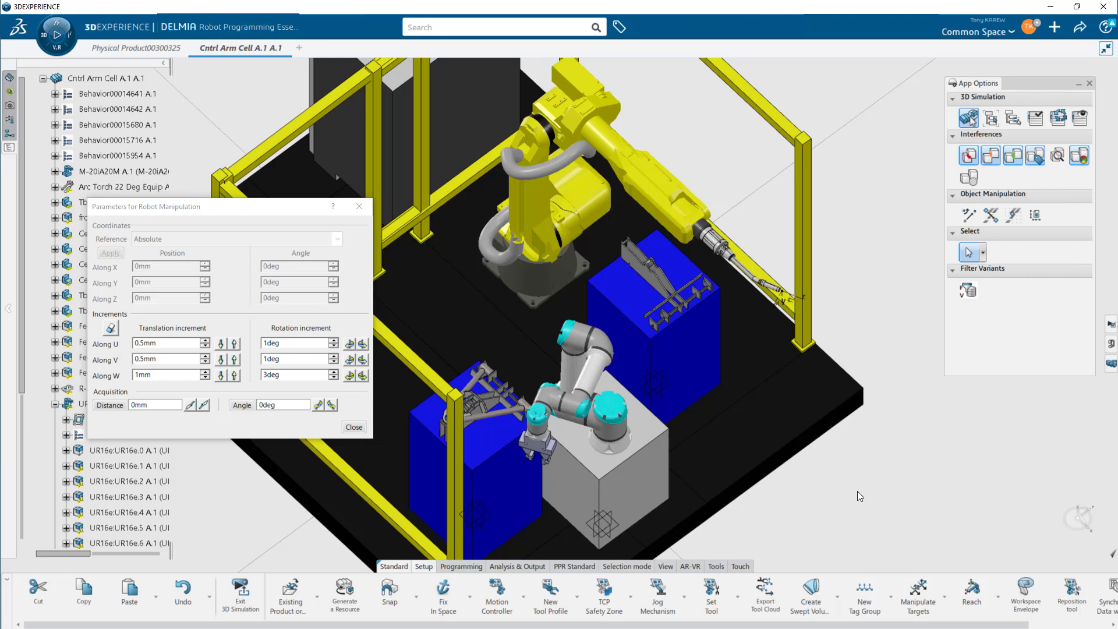
left_click(361, 210)
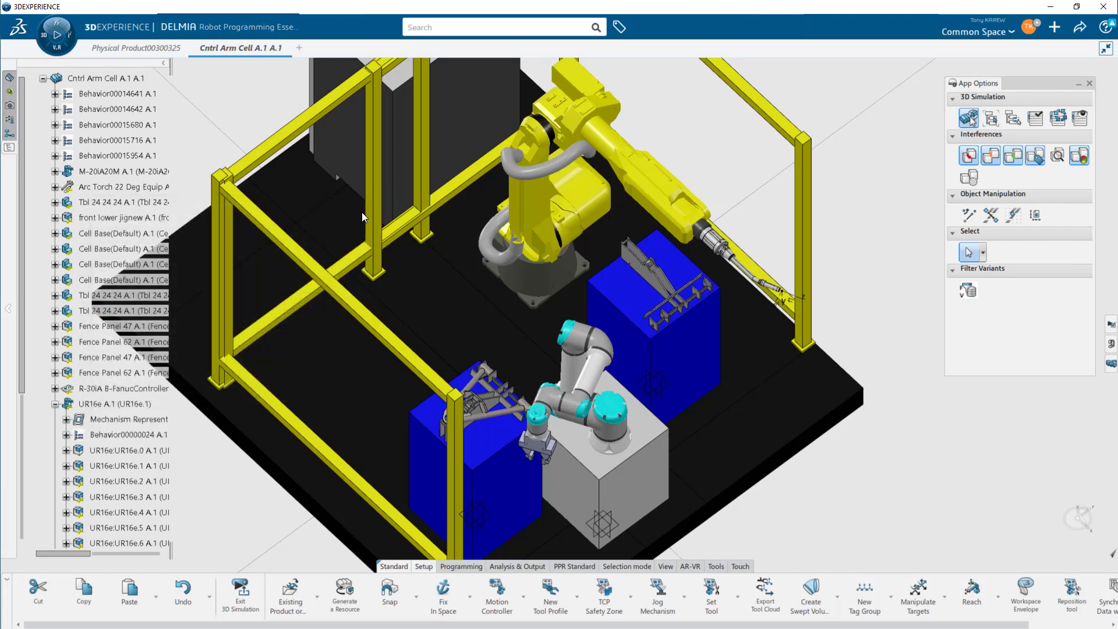
- Start jogging the Fanuc M-20iA/20M robot and dismiss the message reports that appear
left_click(658, 600)
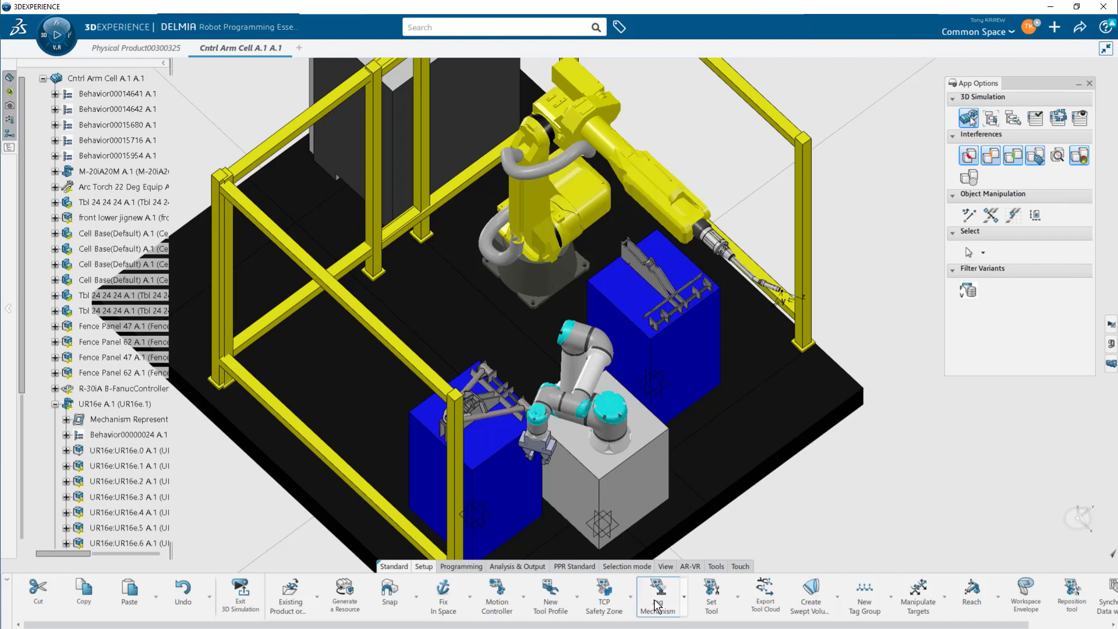
left_click(648, 186)
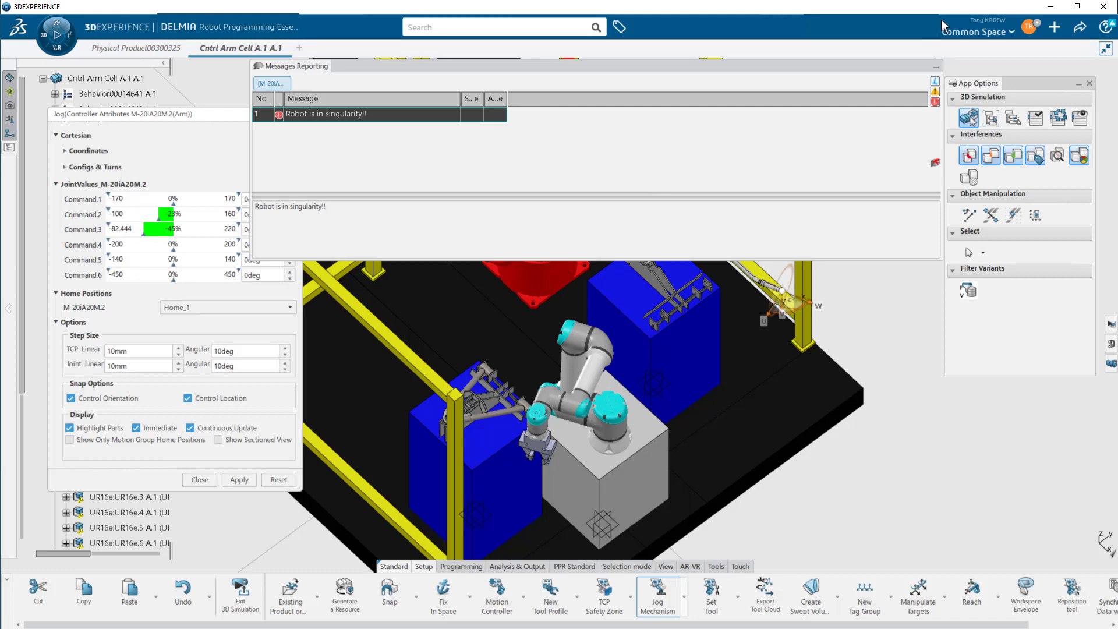
left_click(935, 70)
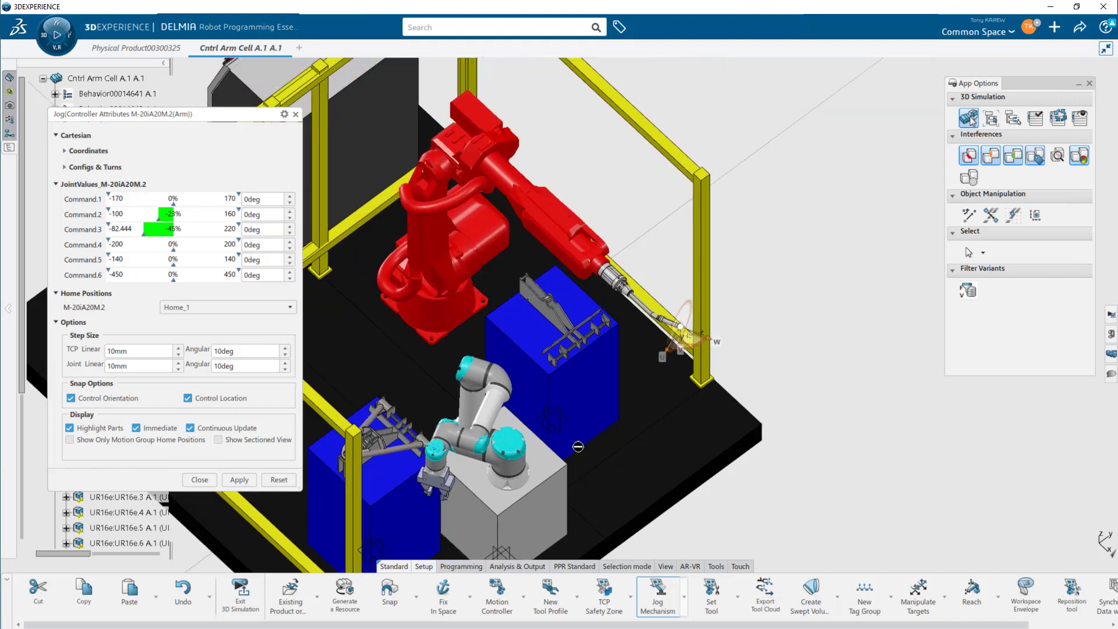
left_click_drag(721, 256, 709, 295)
middle_click_drag(687, 303, 548, 290)
mouse_move(620, 275)
left_mouse_down()
mouse_move(603, 263)
mouse_move(605, 281)
left_mouse_up()
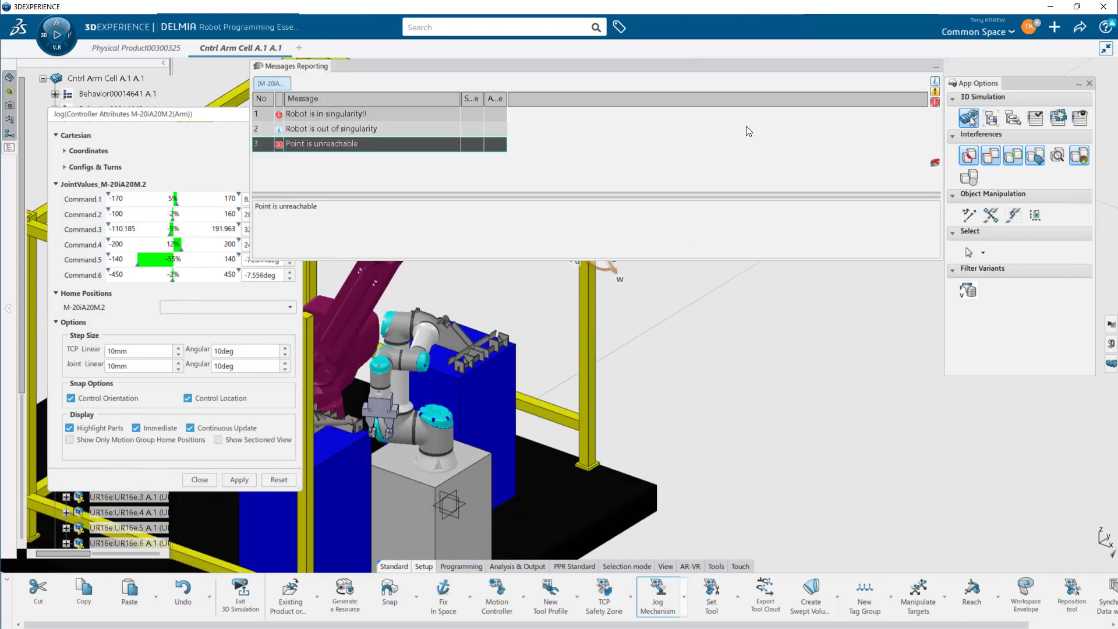
left_click(936, 70)
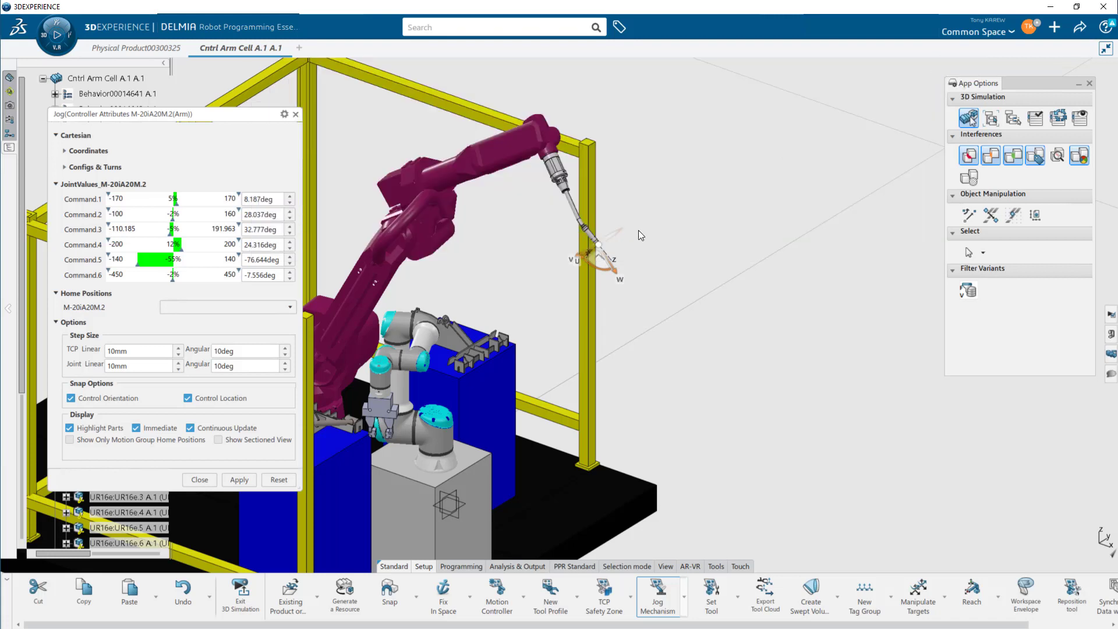
- Jog the Fanuc M-20iA/20M torch toward the part on the left blue table and close the jog dialog
left_click_drag(602, 267, 566, 285)
middle_click_drag(569, 301, 730, 282)
left_click_drag(732, 269, 486, 334)
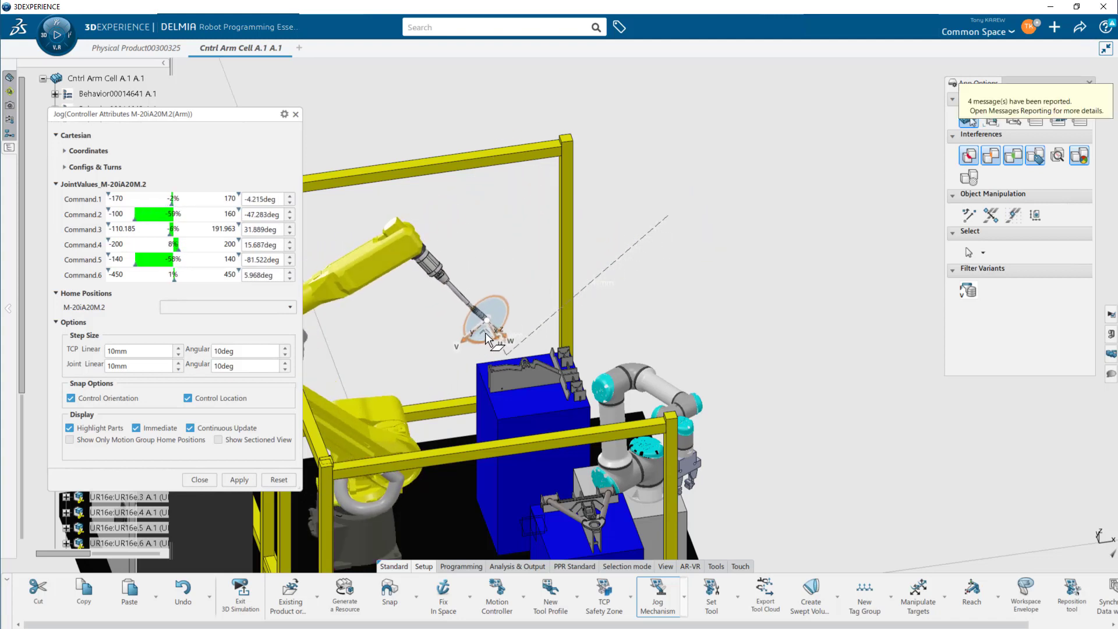
middle_click_drag(530, 317, 663, 262)
middle_click_drag(625, 315, 614, 244)
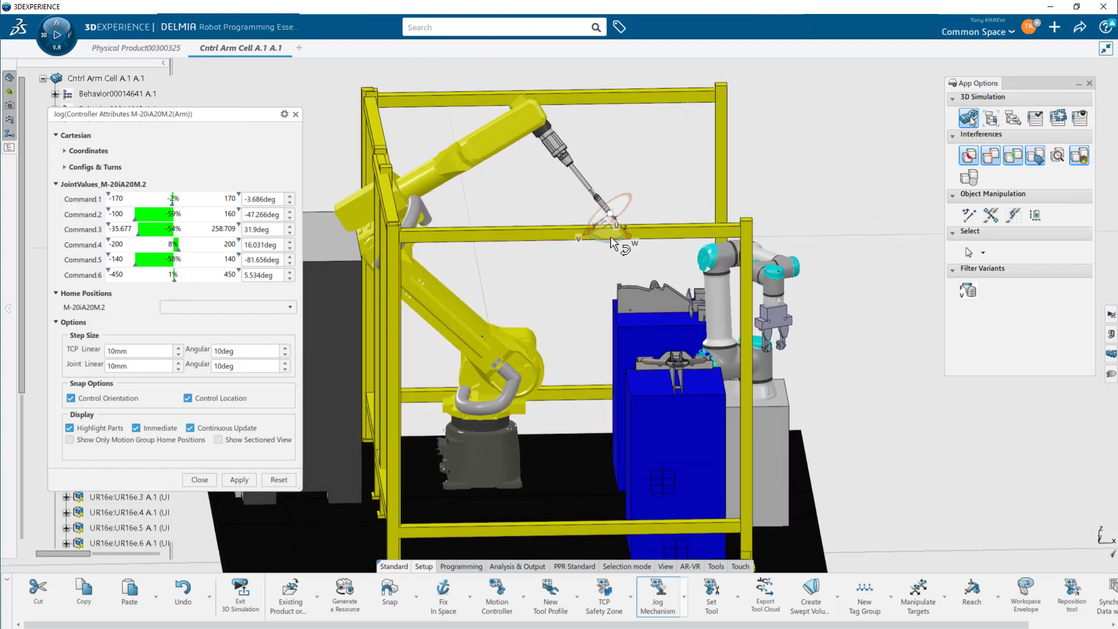
left_click_drag(610, 236, 626, 260)
middle_click_drag(626, 260, 444, 375)
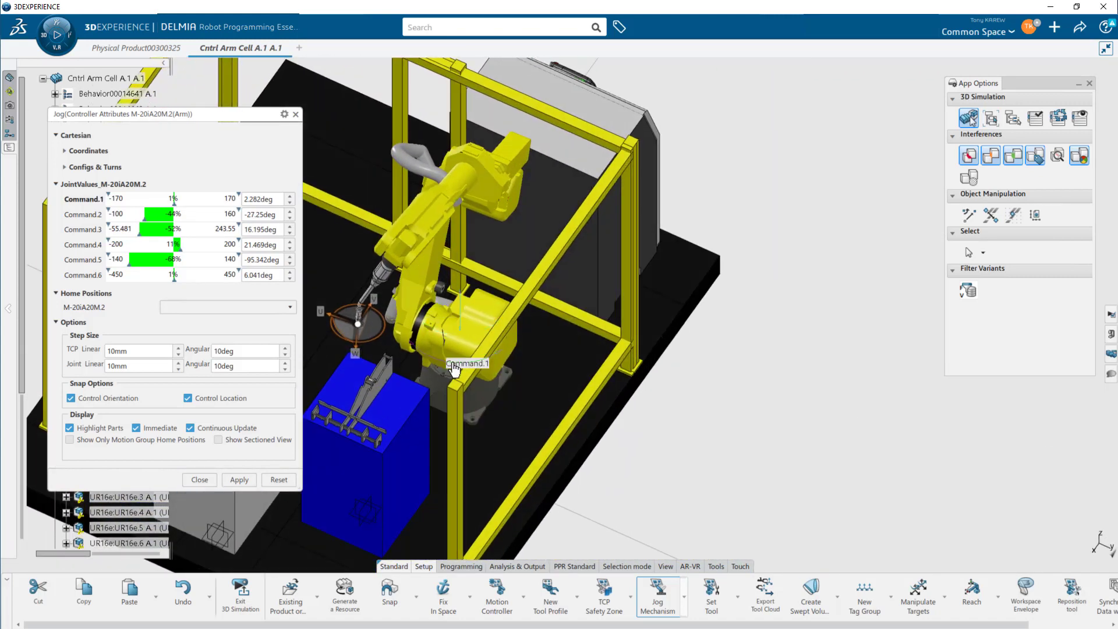
left_click_drag(451, 368, 381, 348)
middle_click_drag(544, 366, 725, 239)
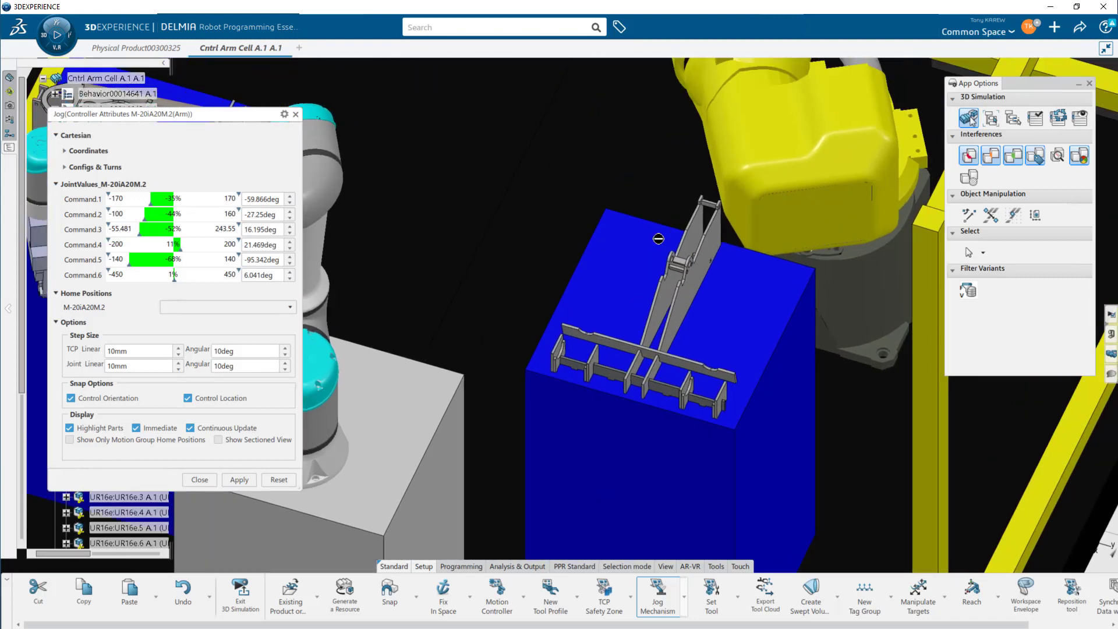
middle_click_drag(484, 314, 577, 342)
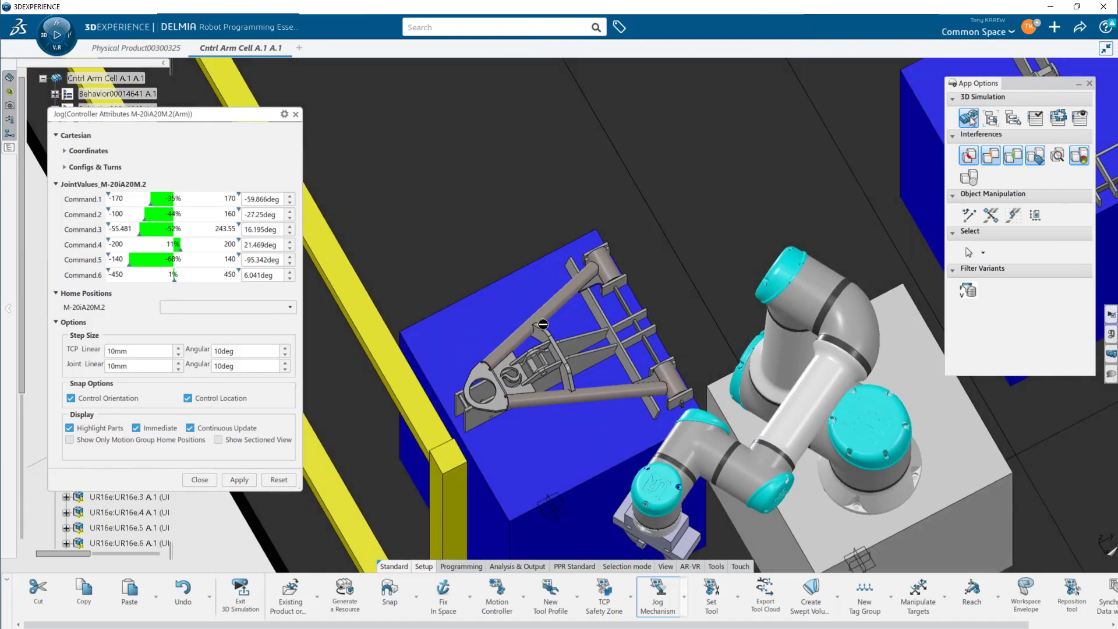
middle_click_drag(790, 278, 594, 346)
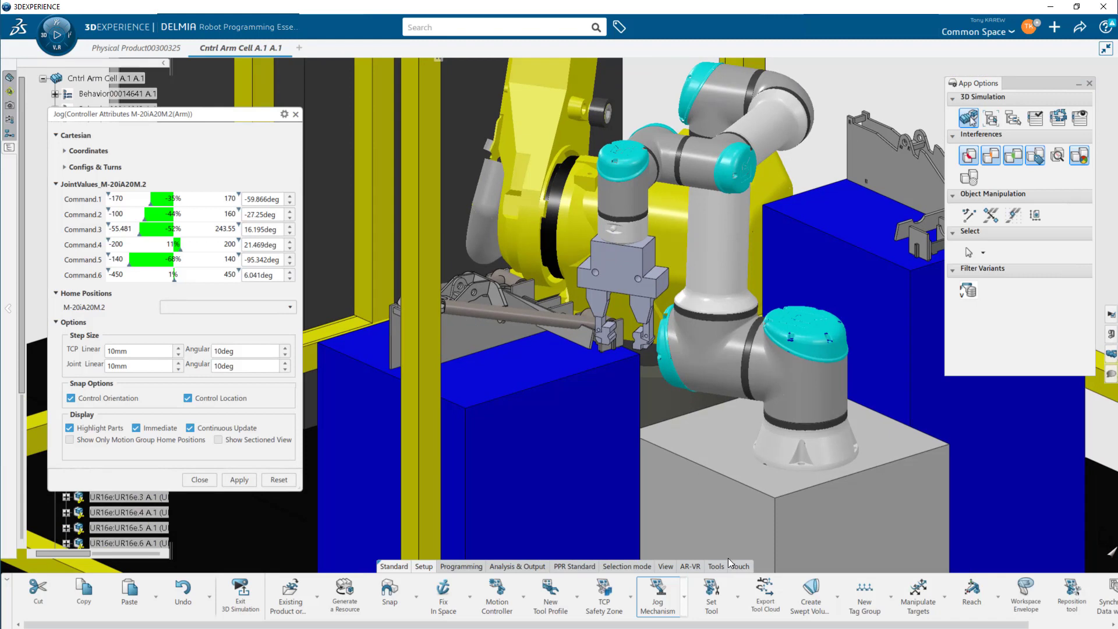
left_click(296, 114)
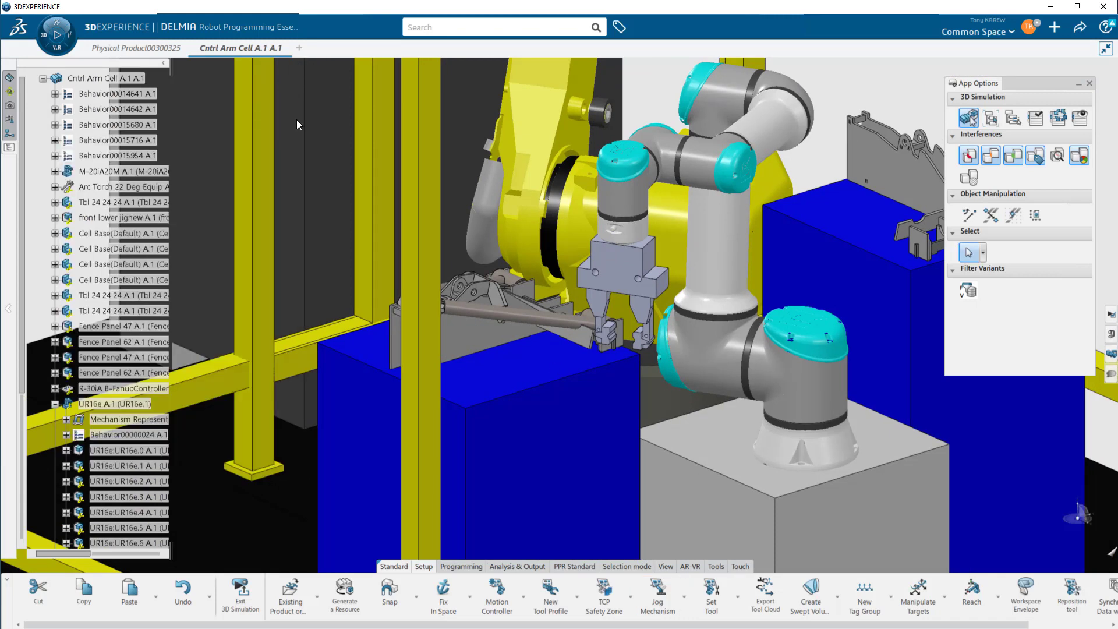
- Jog the UR16e gripper, setting the two-arm controller's home position to Close and back to Open, then close the jog dialog
left_click(669, 599)
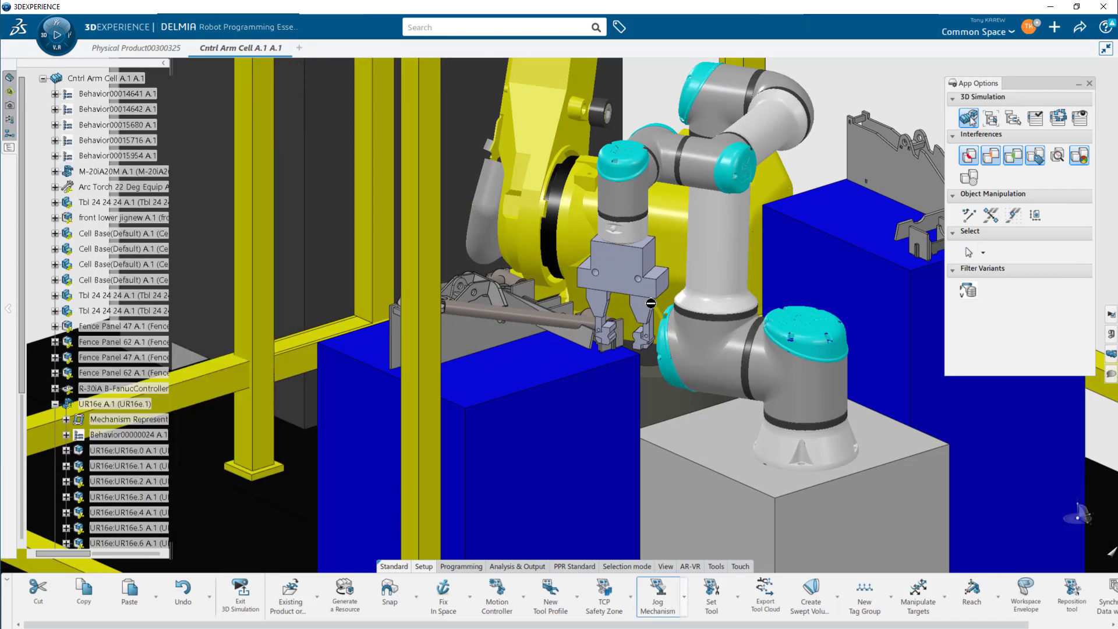
left_click(638, 269)
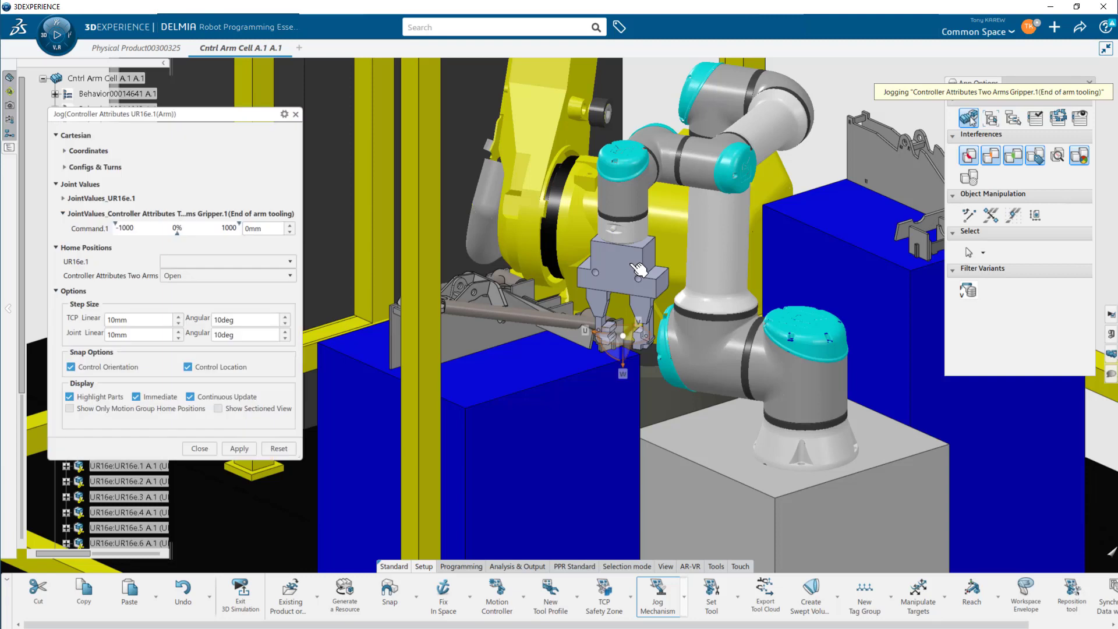
left_click(289, 277)
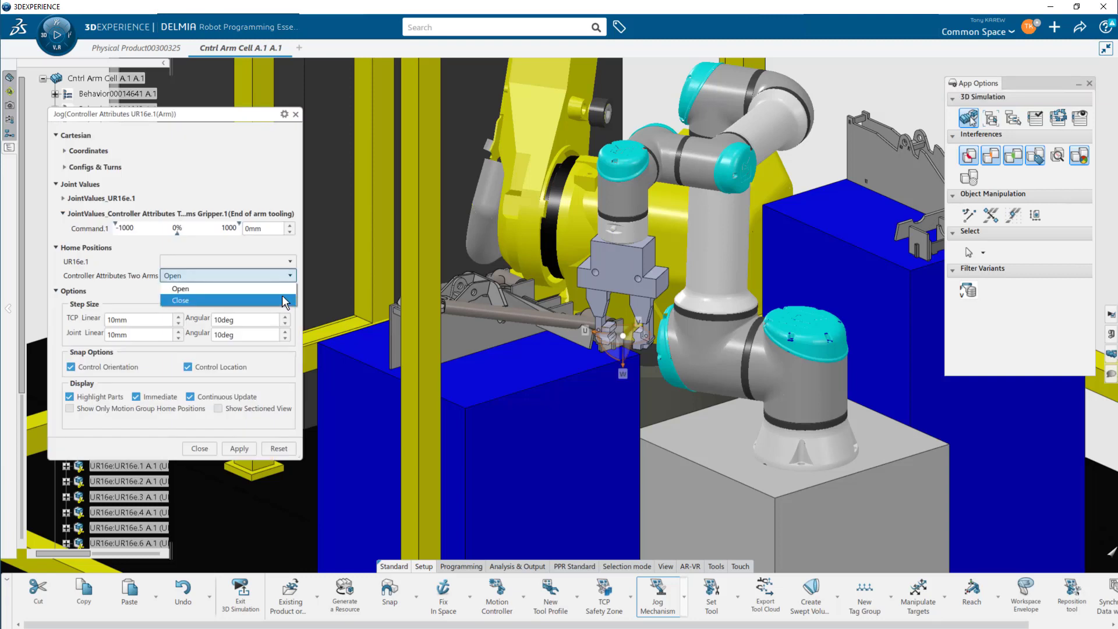
left_click(282, 299)
left_click(277, 274)
left_click(276, 285)
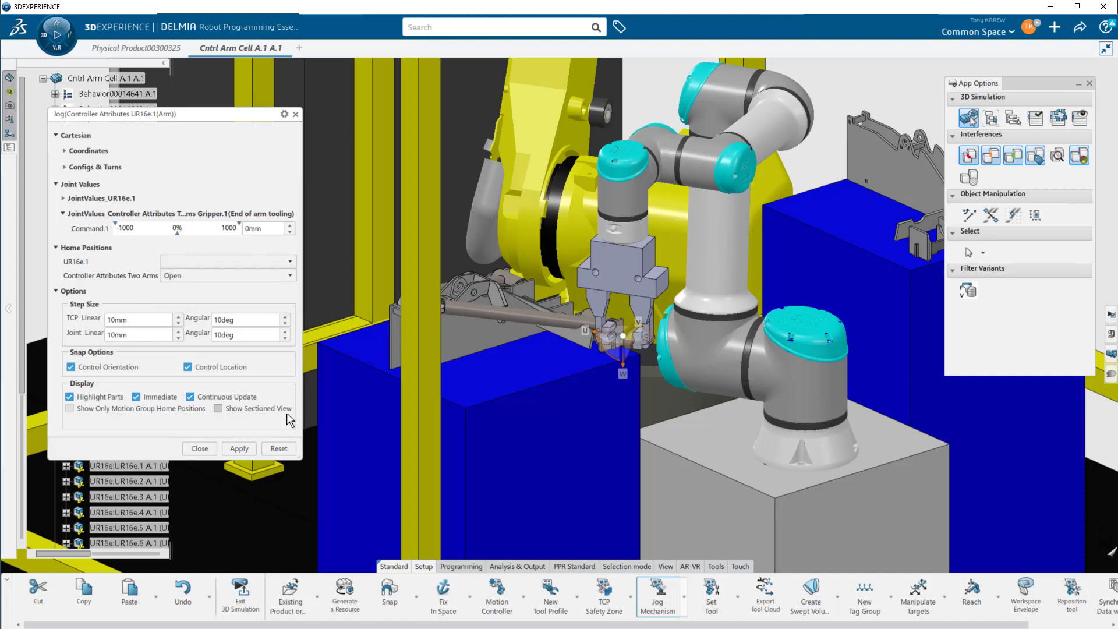
left_click(206, 449)
- Create a new simulation state named Pick Drop
middle_click_drag(618, 375, 601, 451, "ctrl")
left_click(9, 107)
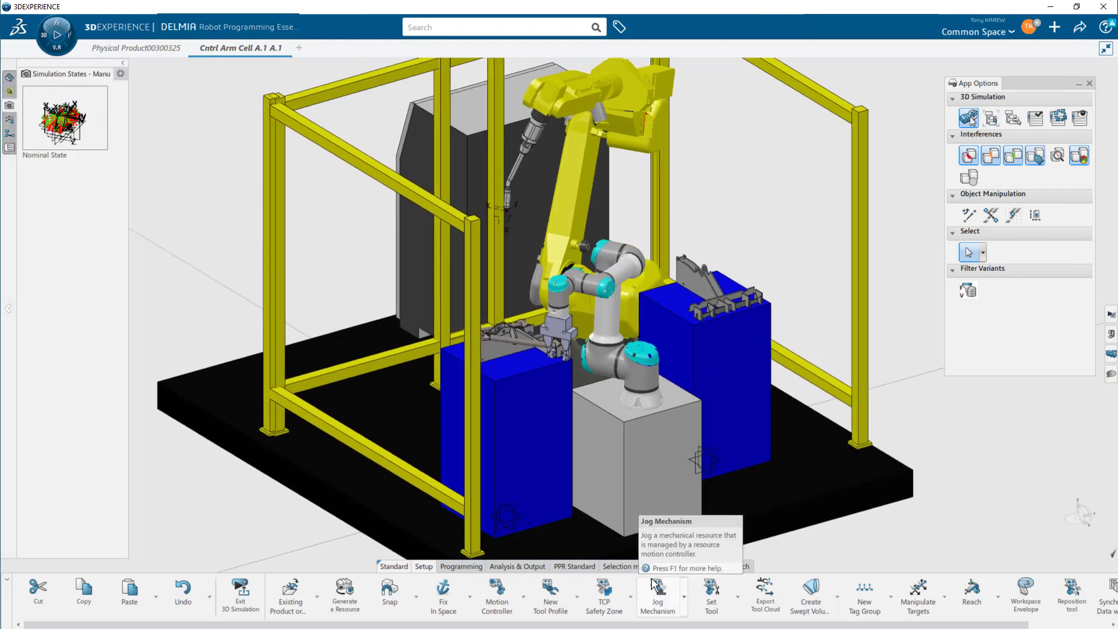
left_click_drag(455, 624, 587, 625)
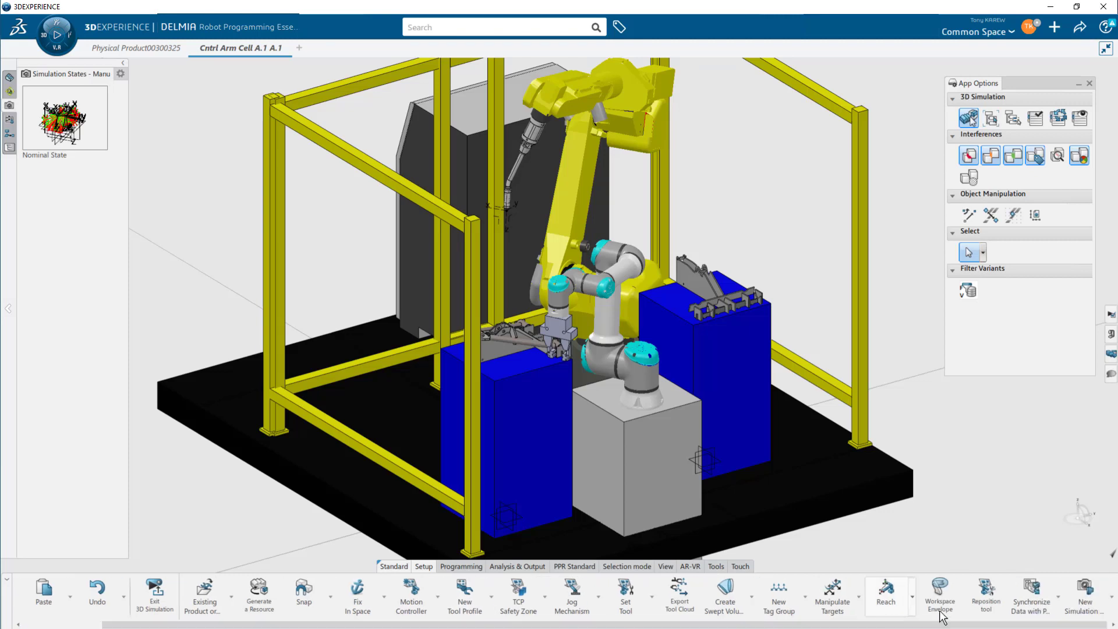
left_click(1084, 601)
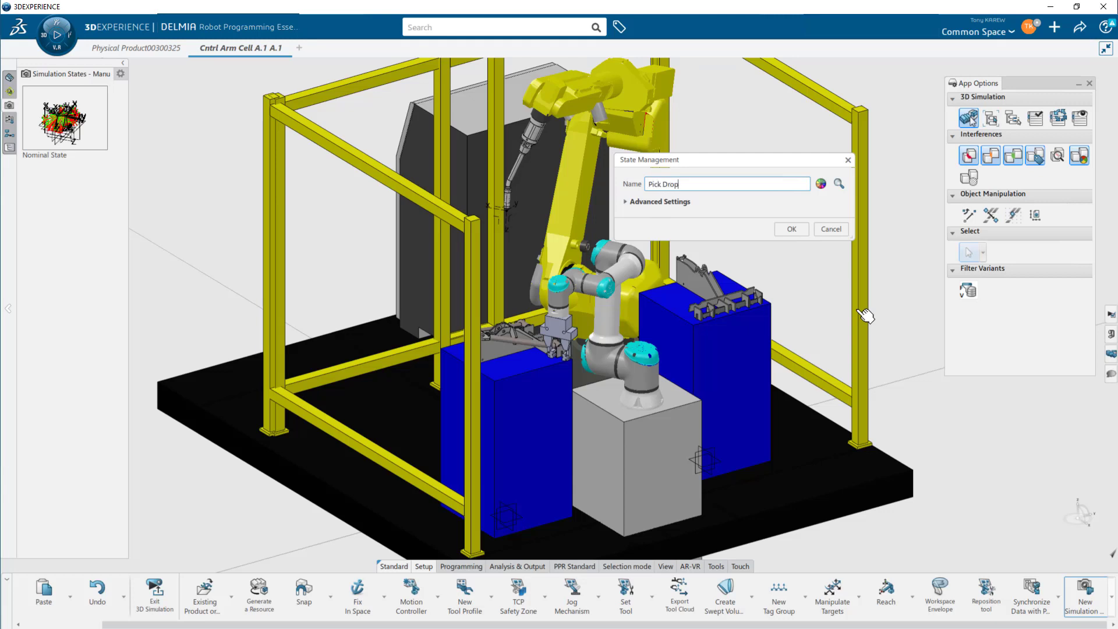
left_click(802, 230)
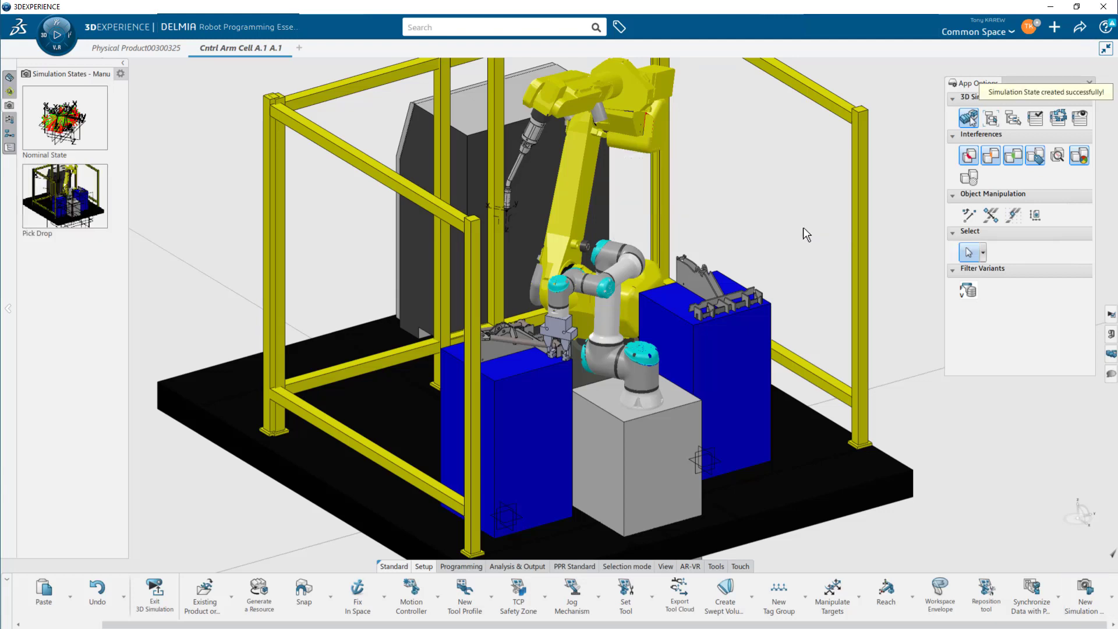
- Apply the Pick Drop simulation state from a top view of the cell
middle_click_drag(445, 381, 288, 384)
middle_click_drag(510, 312, 464, 365)
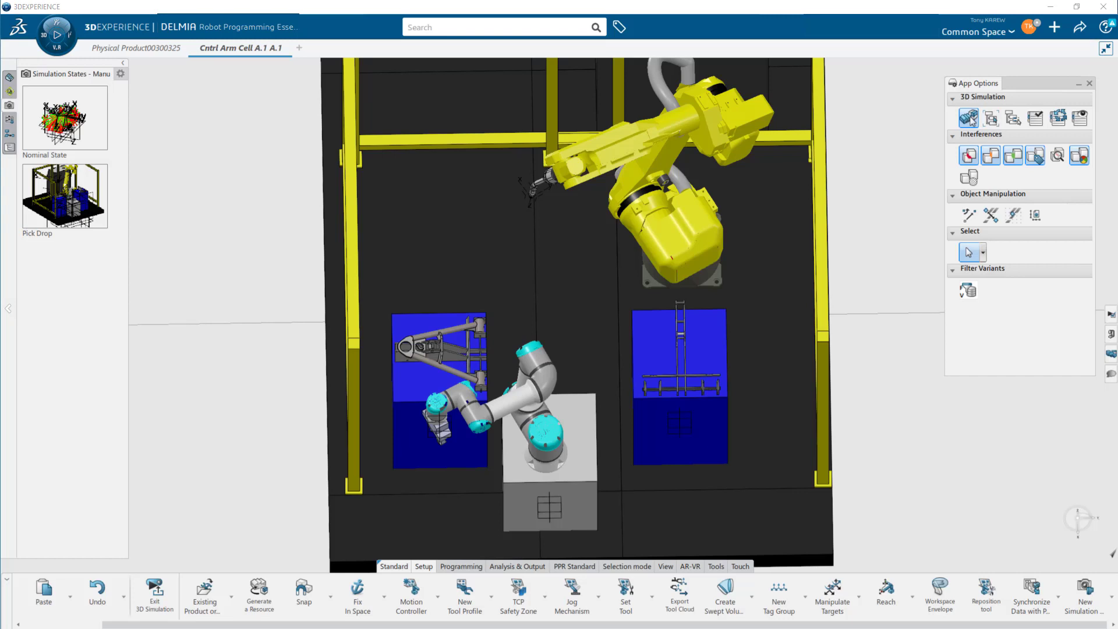
left_click(86, 226)
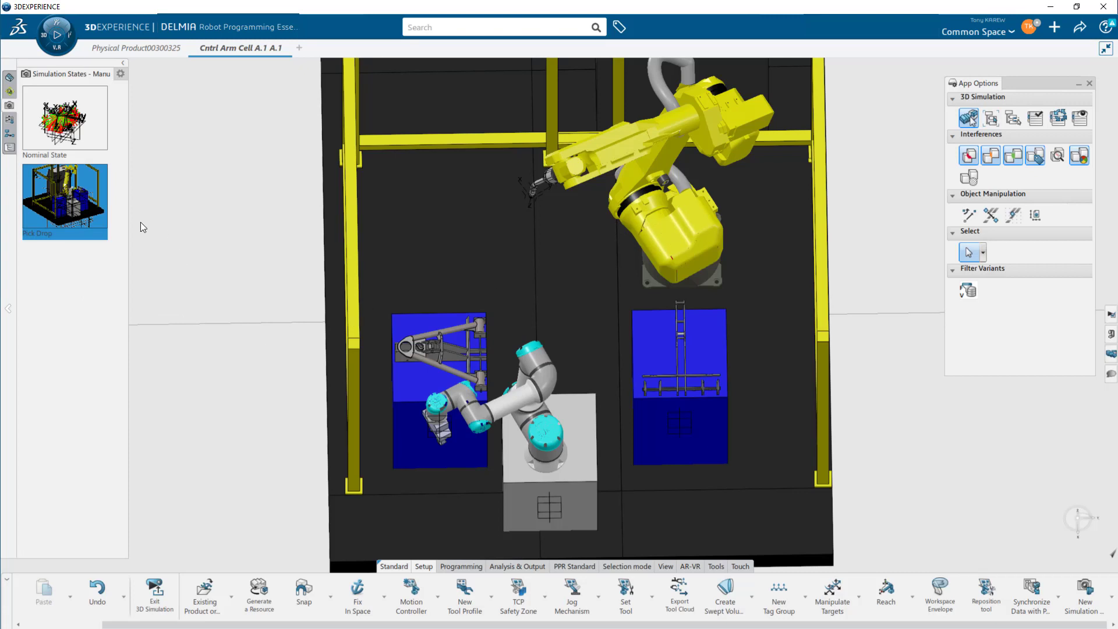
- Close the App Options panel
scroll(420, 338, "up", 5)
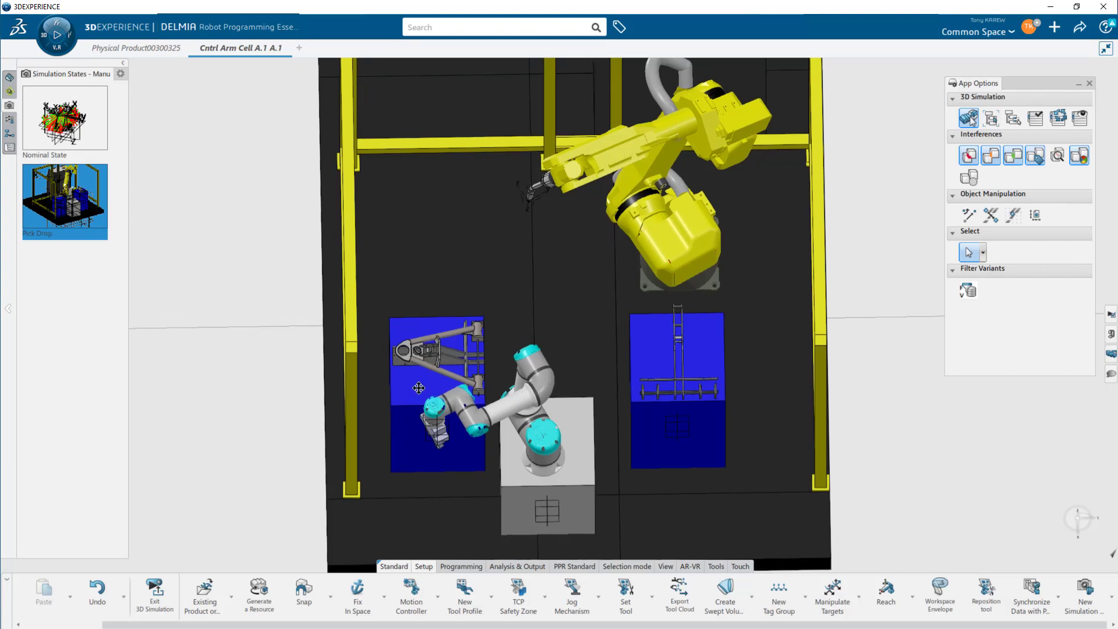
scroll(420, 337, "up", 1)
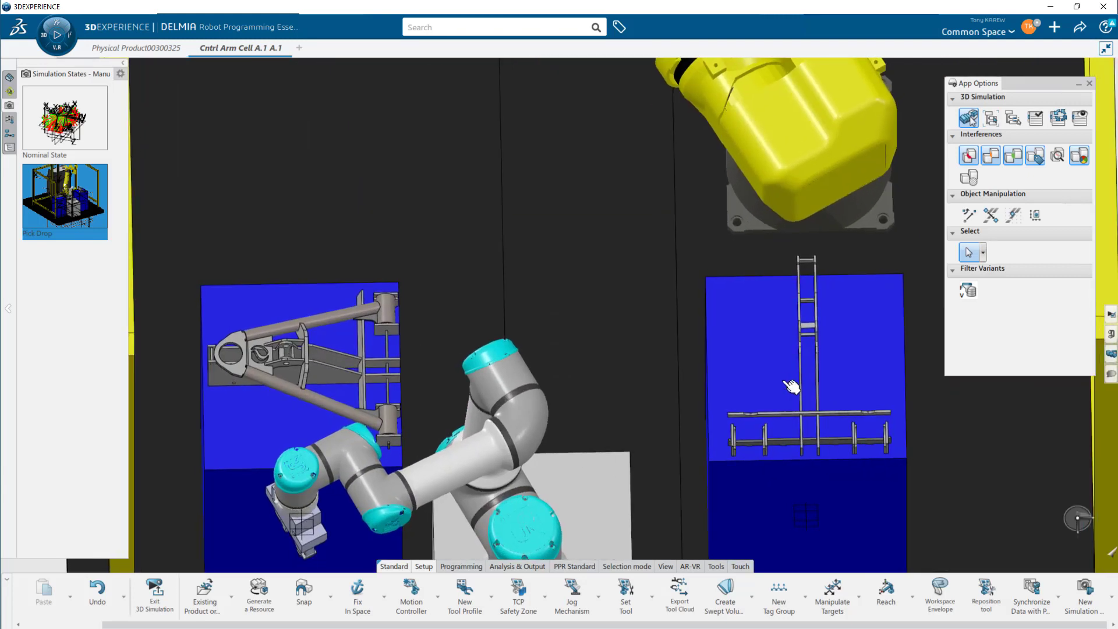
scroll(783, 385, "down", 5)
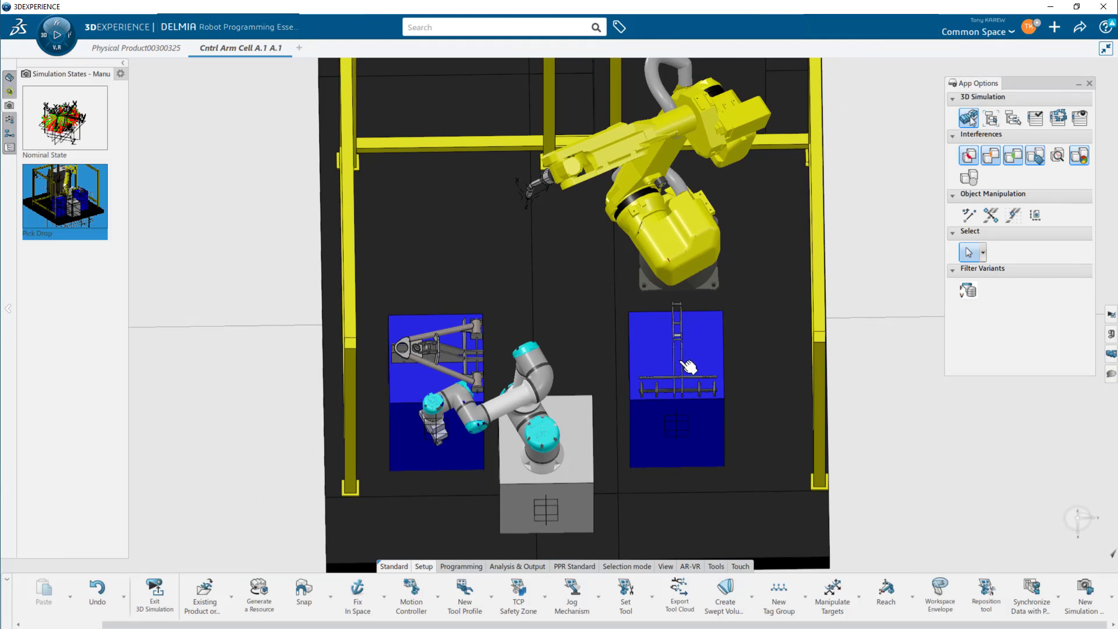
middle_click_drag(415, 433, 529, 411)
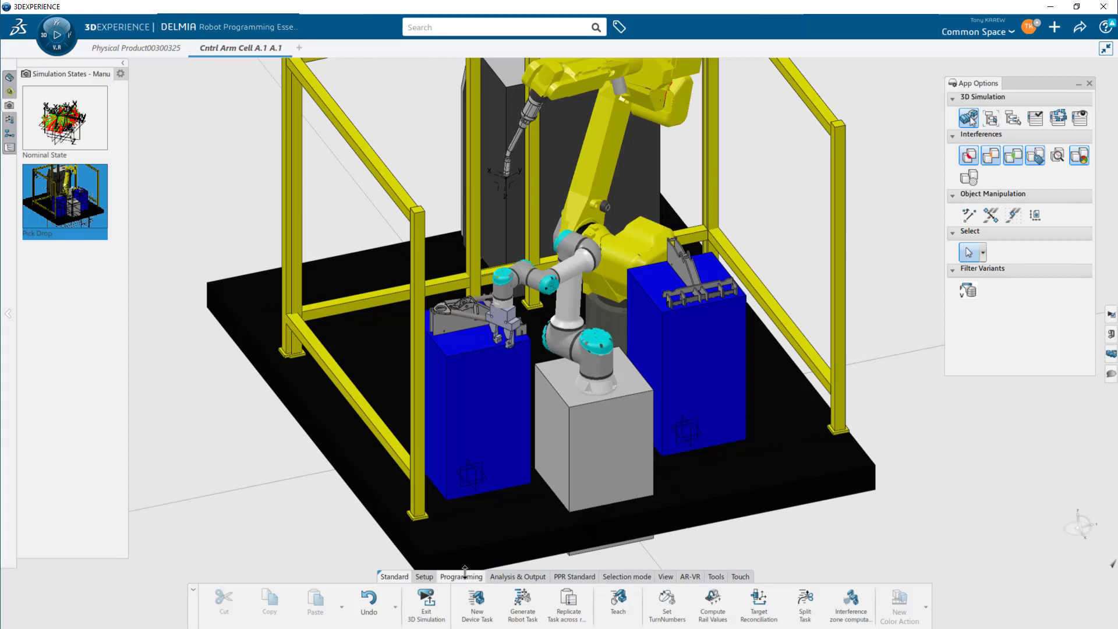
left_click(1080, 85)
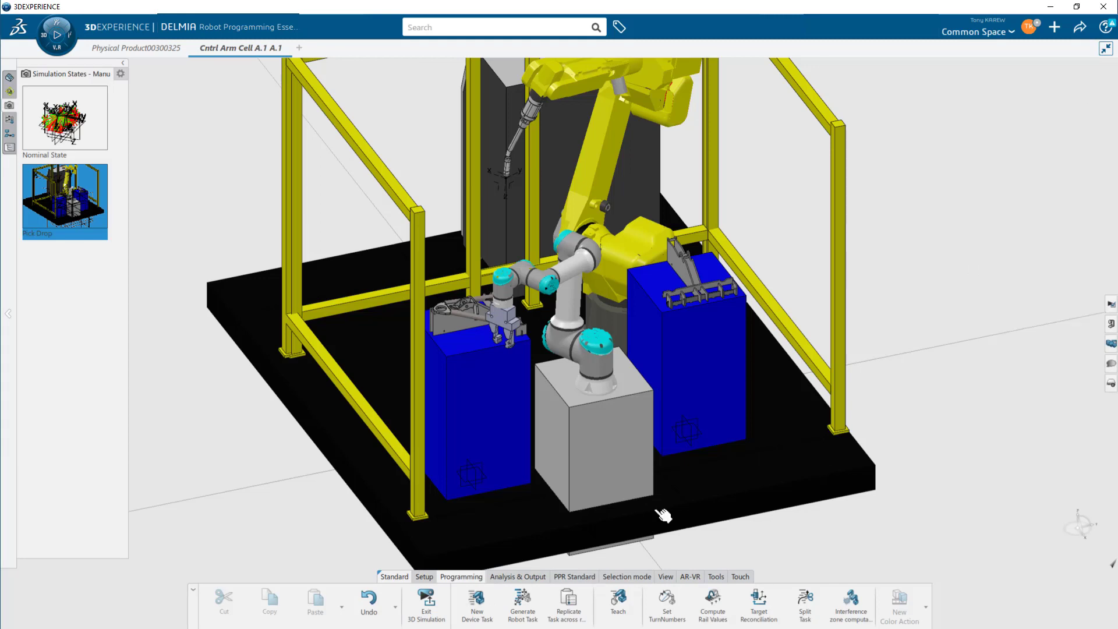
- Start the Teach command for the UR16e robot to open its robot task
left_click(616, 602)
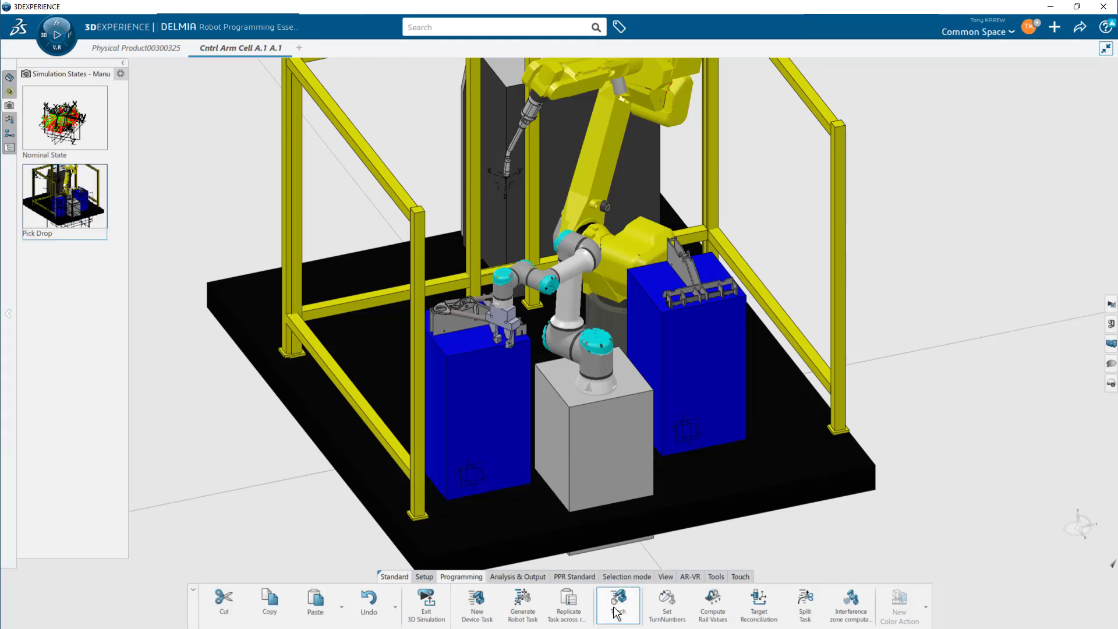
left_click(578, 317)
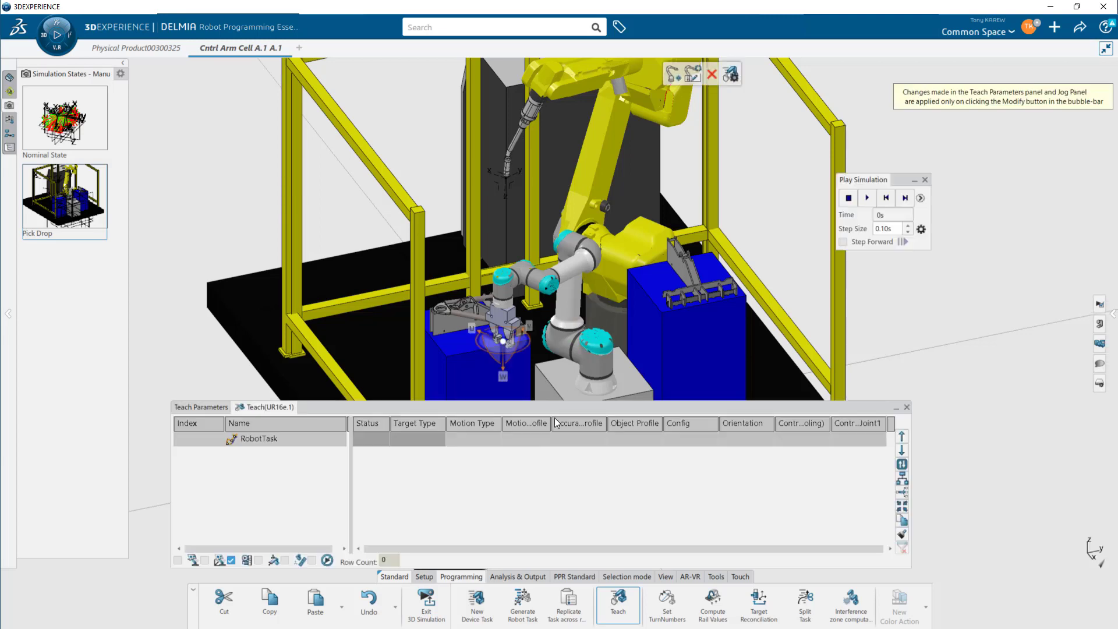
mouse_move(557, 409)
left_mouse_down()
mouse_move(558, 420)
mouse_move(553, 410)
left_mouse_up()
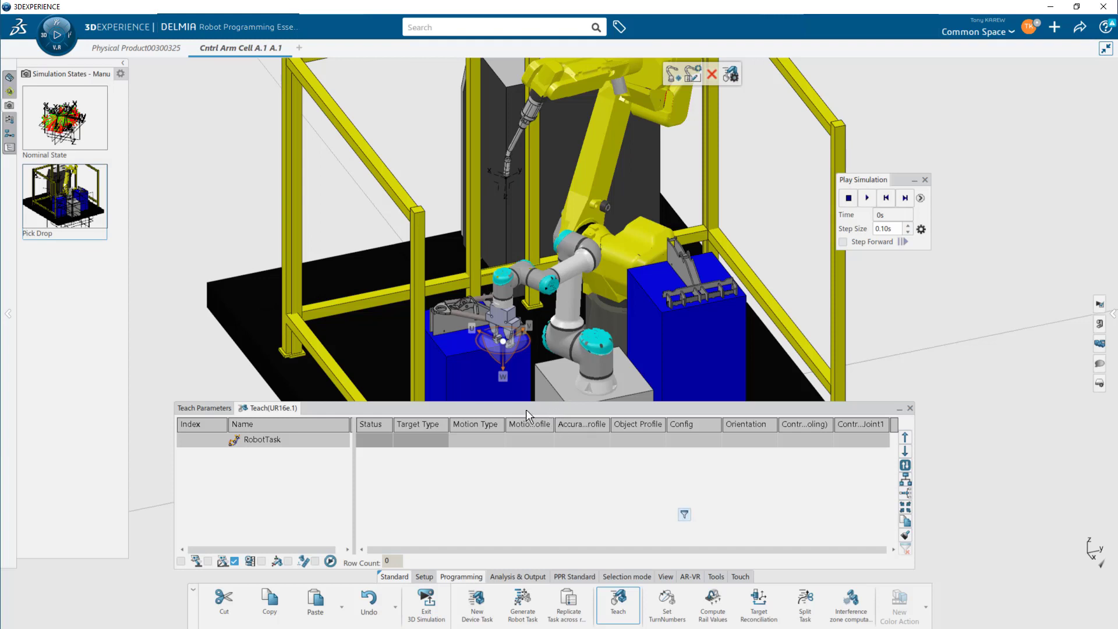
scroll(542, 391, "up", 8)
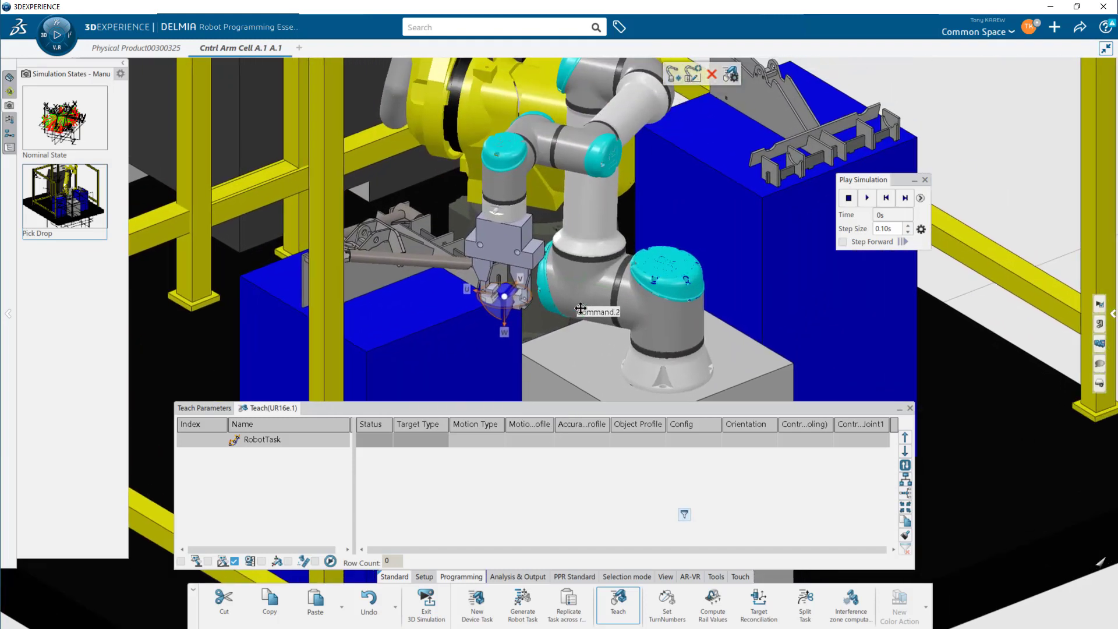
middle_click_drag(581, 308, 580, 310)
- Insert two robot motion targets into the UR16e robot task
mouse_move(677, 79)
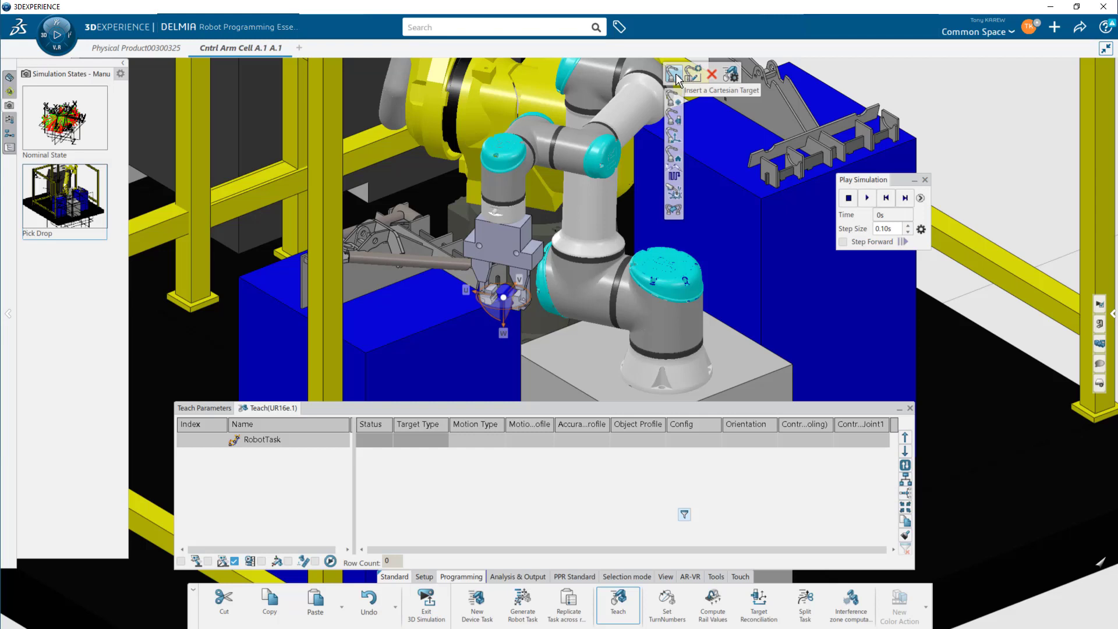
left_click(675, 136)
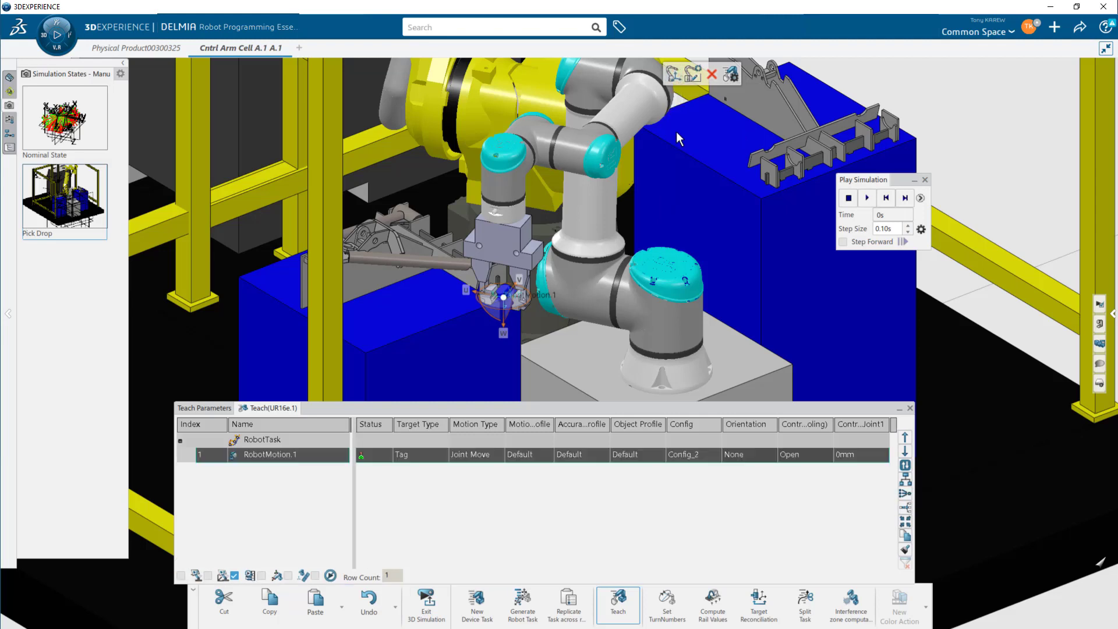
left_click(673, 77)
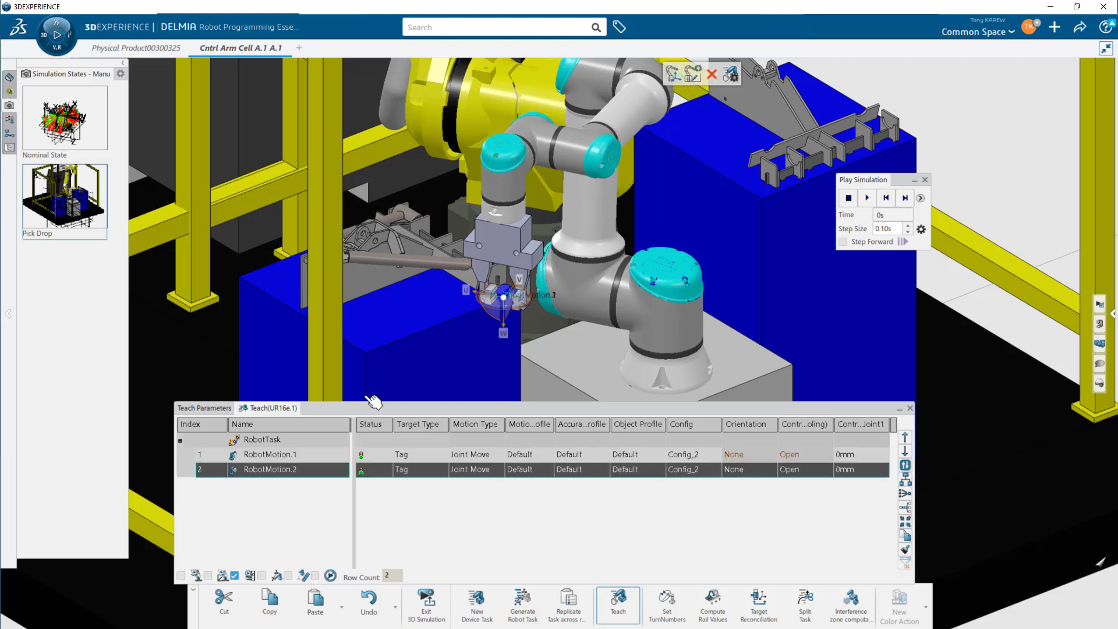
- Select RobotMotion.2 and drag the UR16e gripper target onto the part on the left blue table
left_click(326, 460)
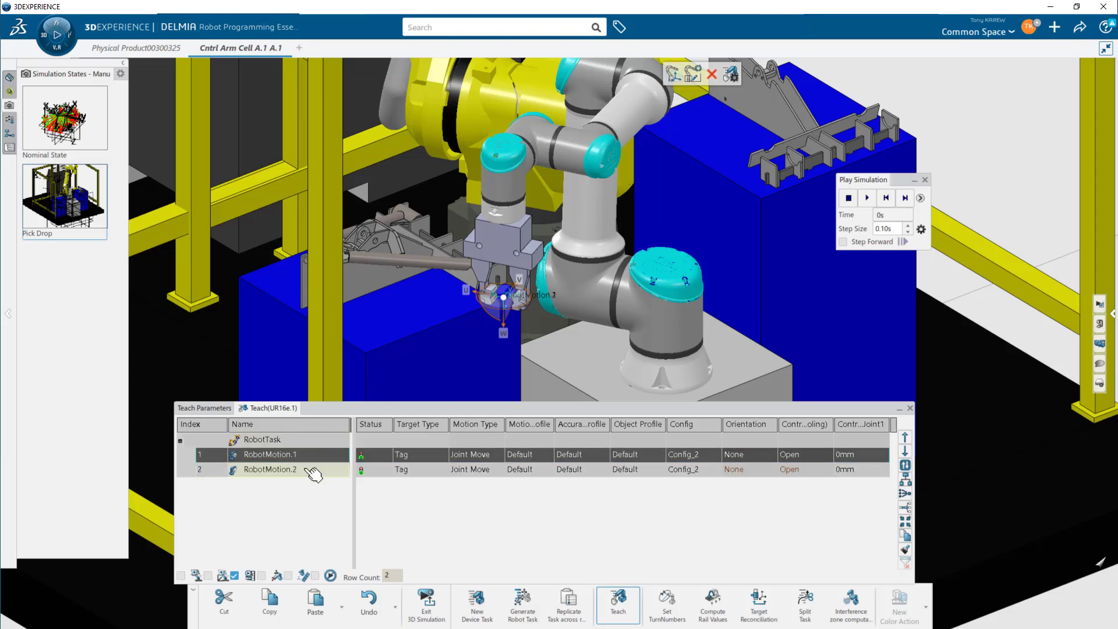
left_click(324, 468)
middle_click_drag(587, 273, 609, 298)
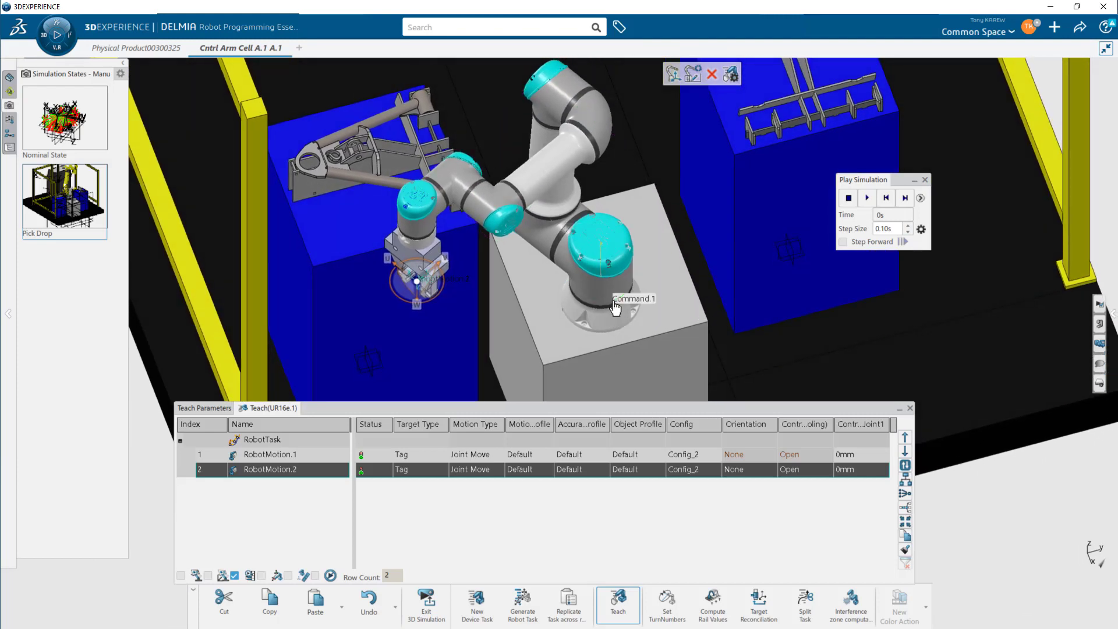
left_click_drag(615, 301, 589, 296)
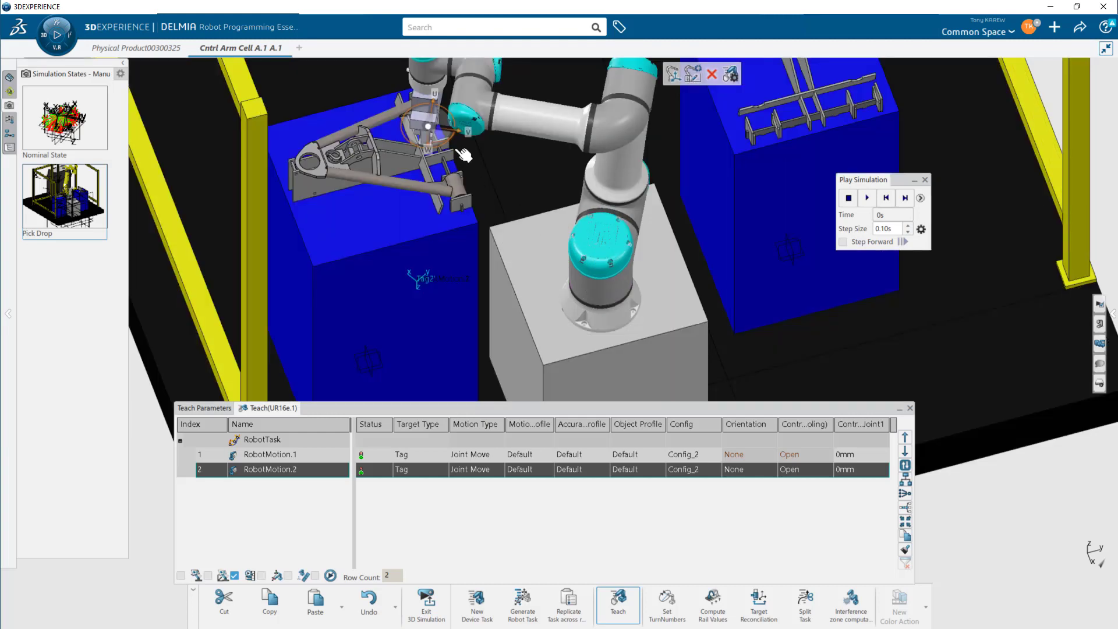
- Refine the RobotMotion.2 target's position on the part by dragging the robot manipulator
left_click_drag(448, 141, 423, 156)
middle_click_drag(514, 166, 506, 236)
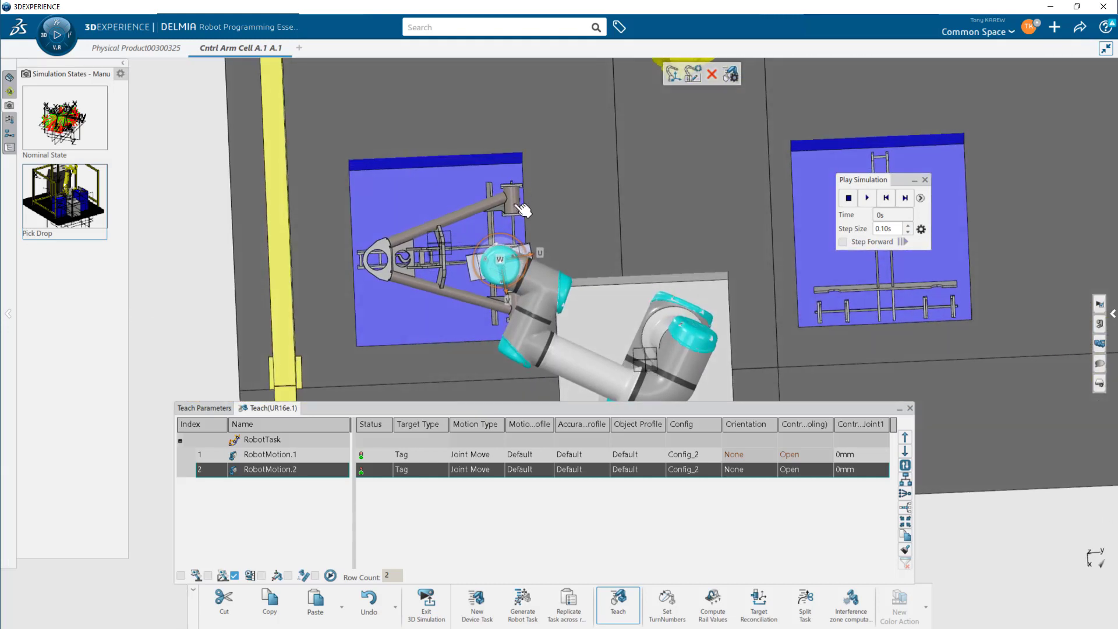
left_click_drag(506, 232, 447, 245)
middle_click_drag(562, 252, 457, 150)
middle_click_drag(514, 238, 862, 99)
middle_click_drag(503, 276, 600, 328)
middle_click(559, 291)
middle_click_drag(559, 291, 579, 259)
left_click_drag(557, 251, 558, 247)
middle_click_drag(557, 267, 544, 234)
left_click_drag(530, 274, 535, 285)
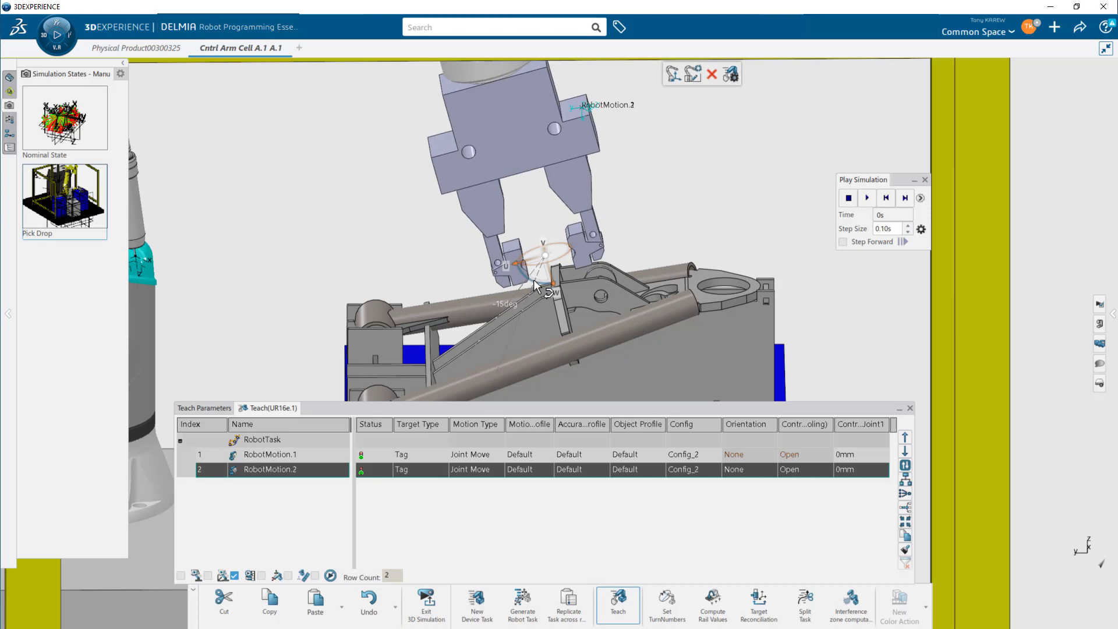
middle_click_drag(575, 311, 546, 247)
left_click_drag(528, 229, 546, 321)
middle_click_drag(591, 307, 539, 297)
left_click_drag(561, 303, 589, 310)
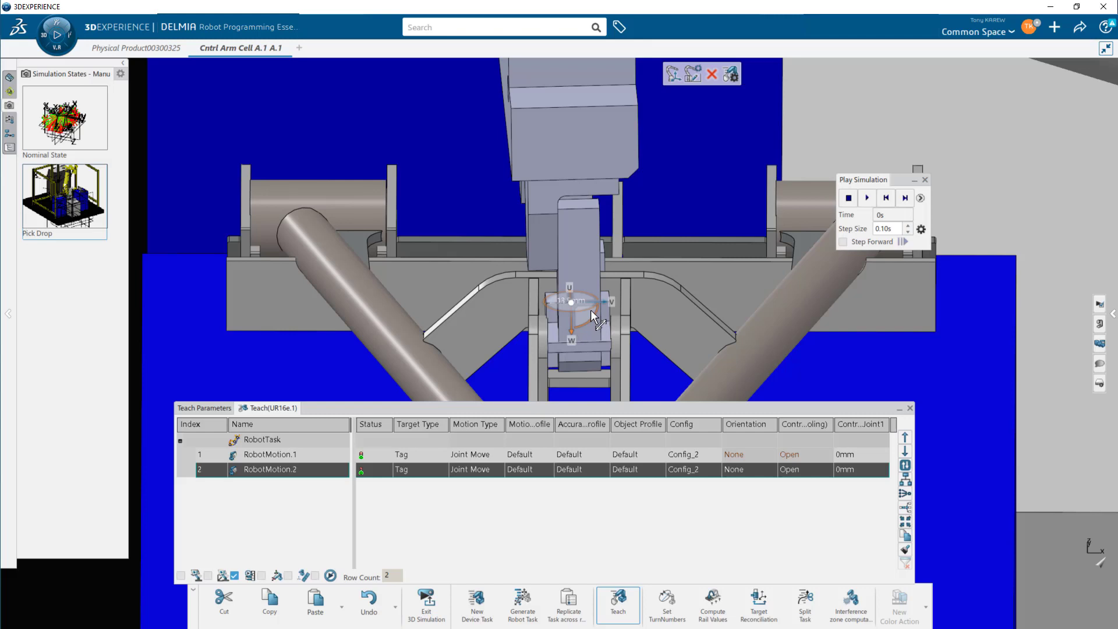
mouse_move(603, 311)
middle_mouse_down()
mouse_move(663, 324)
mouse_move(678, 252)
mouse_move(646, 273)
mouse_move(633, 261)
mouse_move(389, 214)
middle_mouse_up()
mouse_move(760, 313)
middle_mouse_down()
mouse_move(606, 292)
mouse_move(416, 242)
mouse_move(442, 245)
mouse_move(305, 239)
middle_mouse_up()
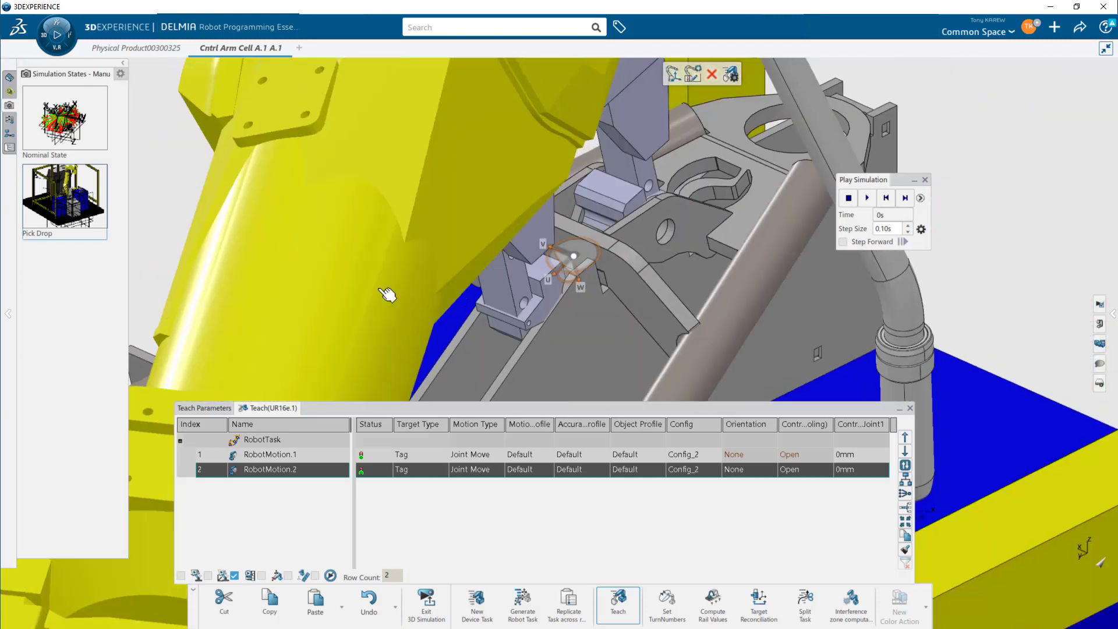
middle_click_drag(594, 280, 539, 320)
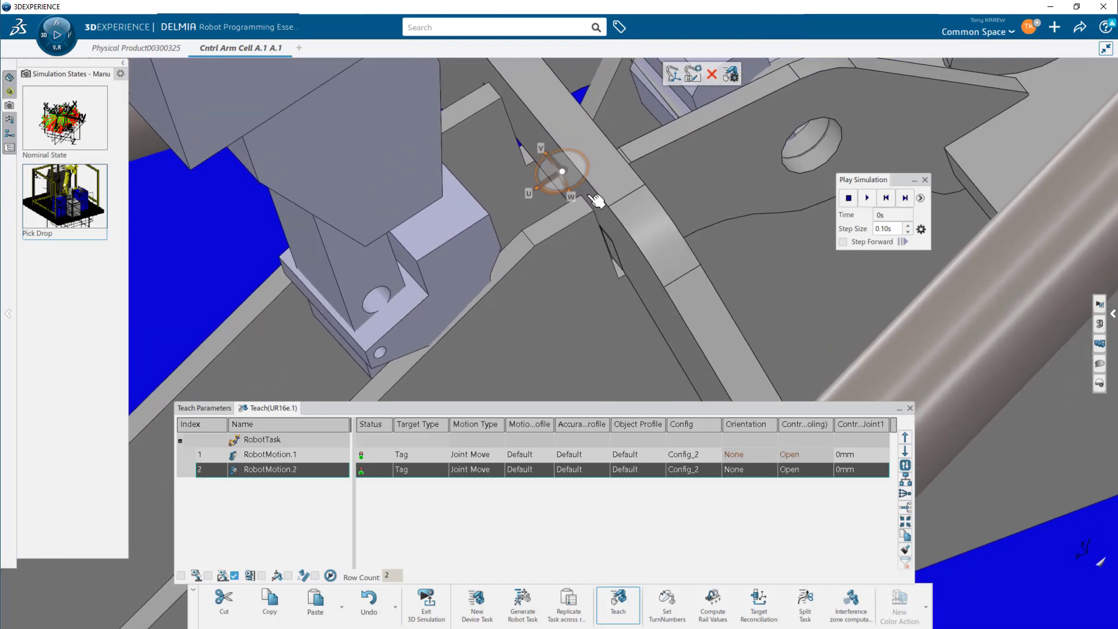
left_click_drag(585, 174, 551, 160)
middle_click_drag(639, 243, 481, 131)
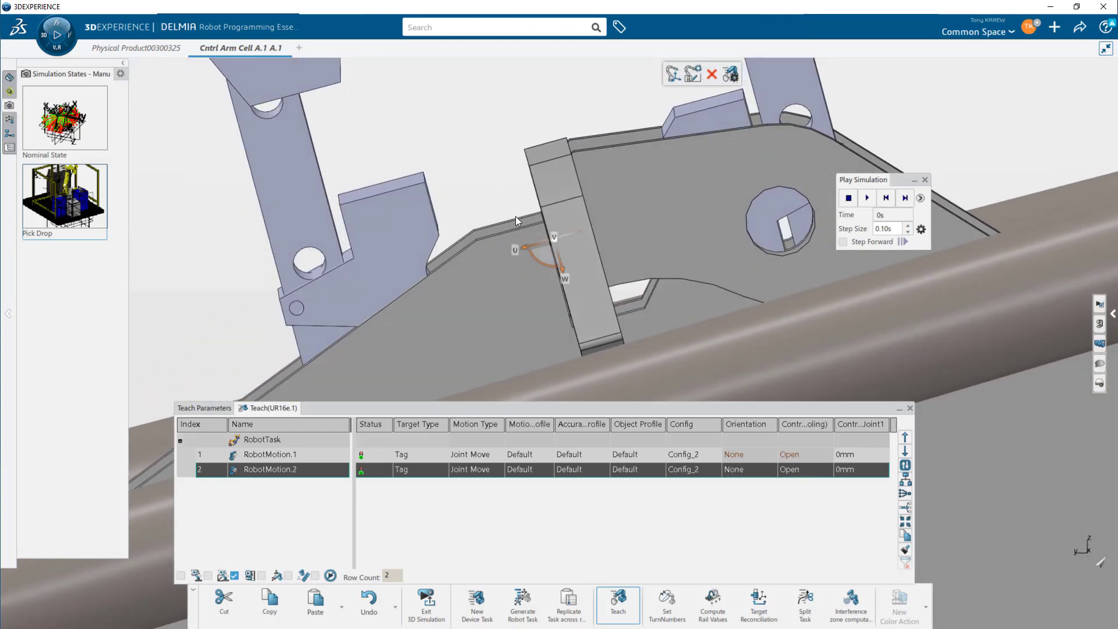
left_click_drag(535, 245, 553, 249)
middle_click_drag(636, 228, 767, 266)
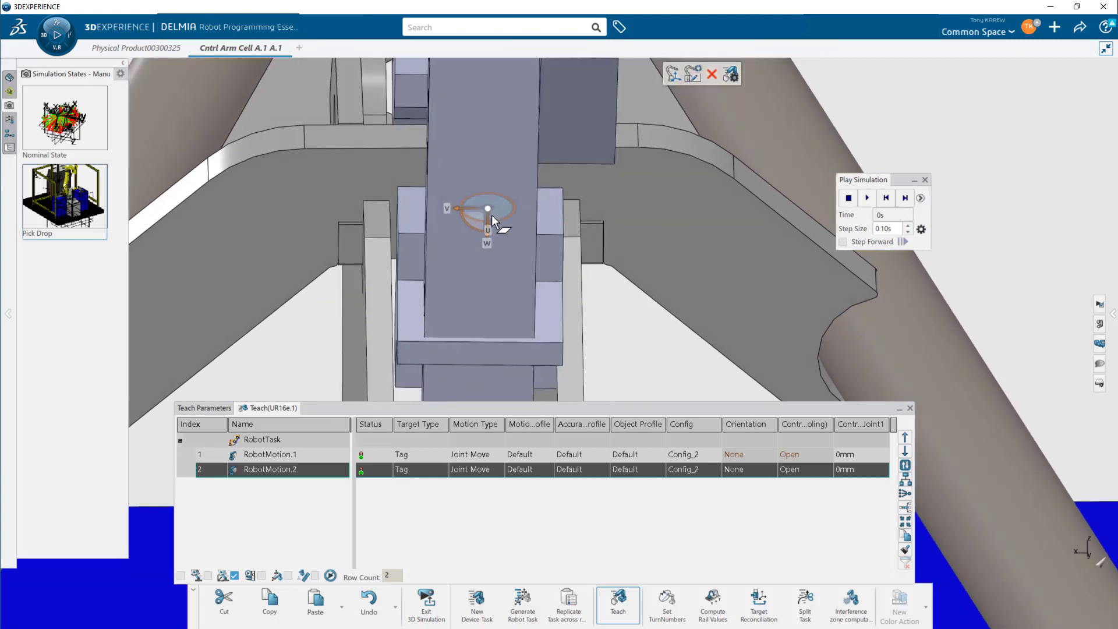
left_click_drag(470, 209, 469, 209)
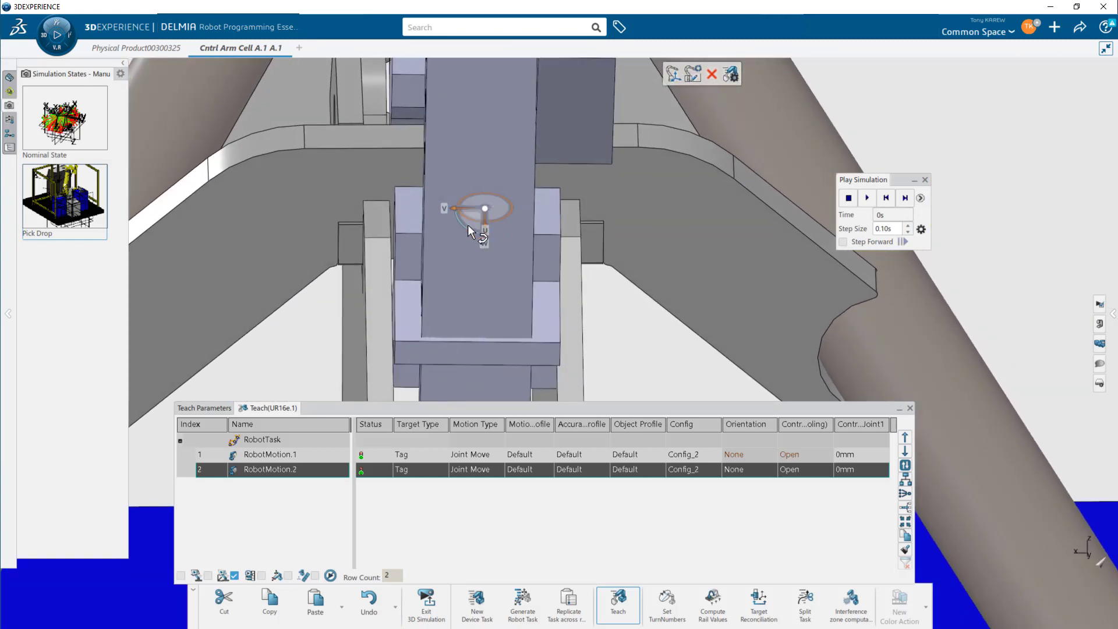
- Open the manipulation parameters of the RobotMotion.2 target and set its angles to 180 deg, 15 deg and 90 deg
double_click(468, 227)
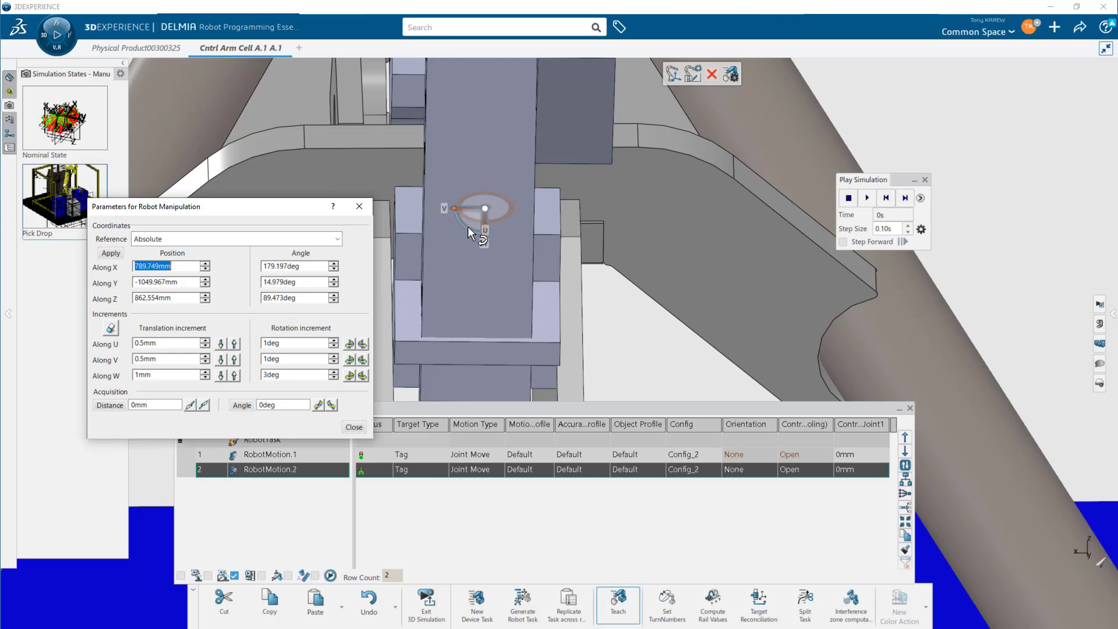
key("Tab")
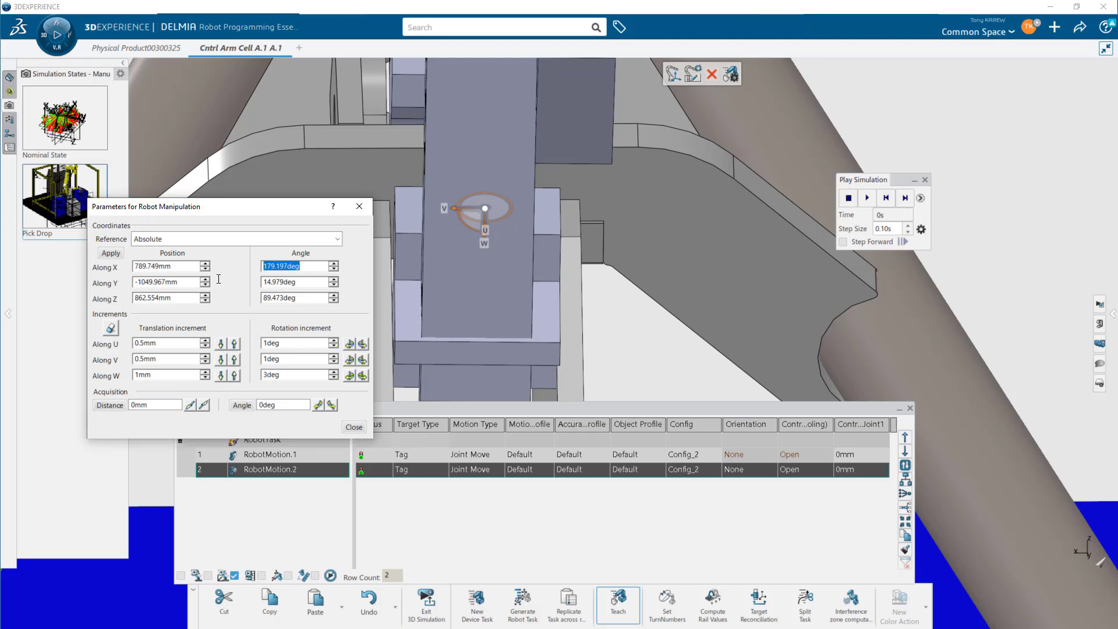
type("180")
left_click(305, 282)
type("15")
left_click(309, 299)
type("90")
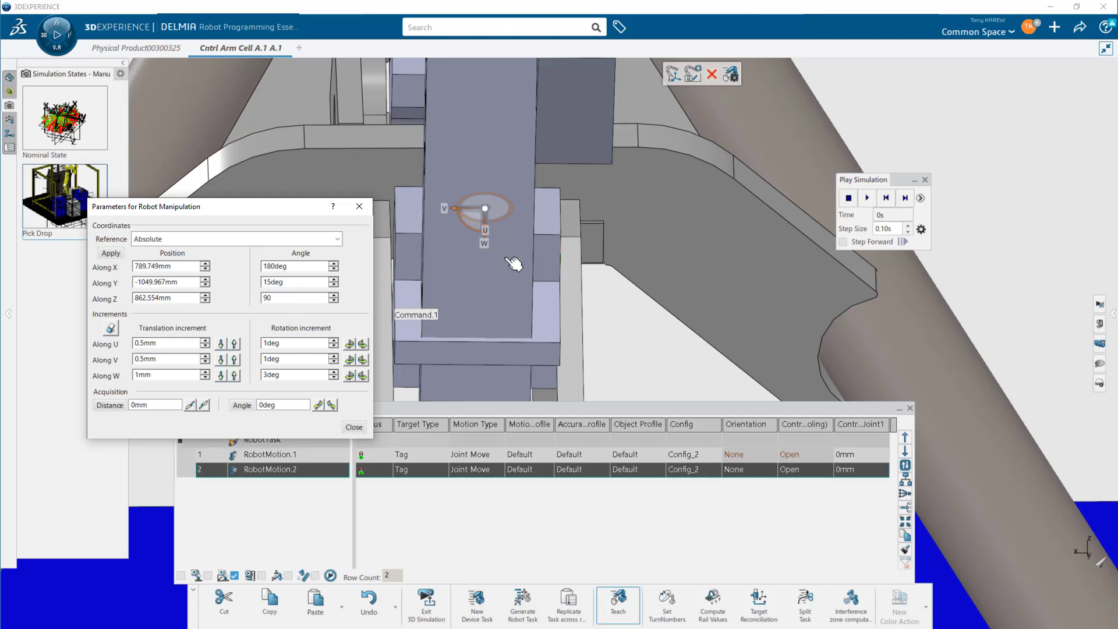
left_click(112, 254)
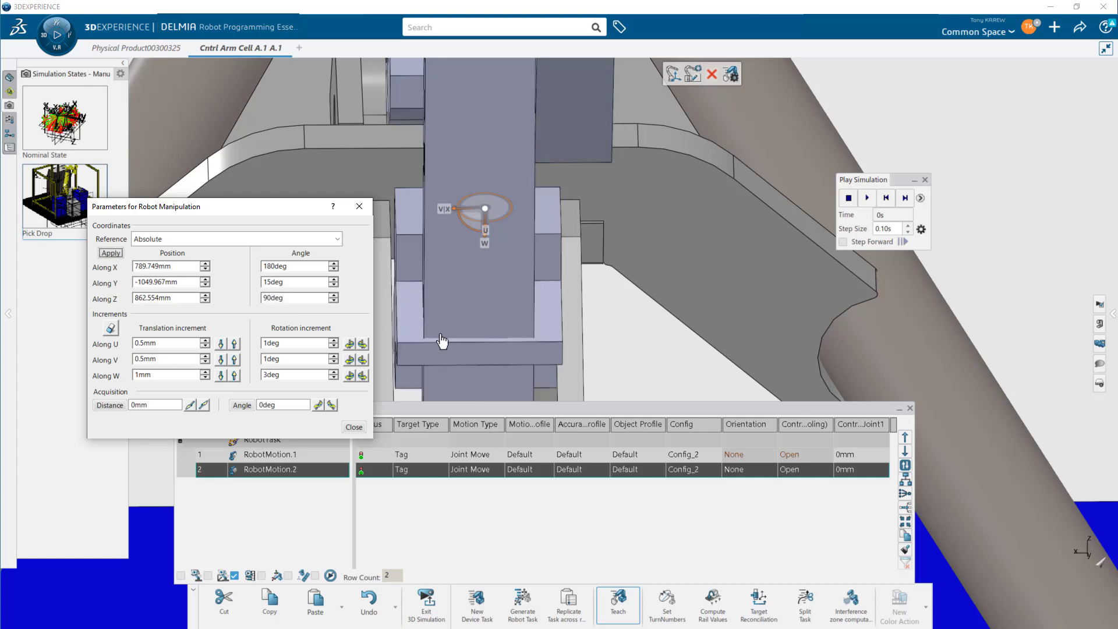
middle_click_drag(502, 264, 547, 270)
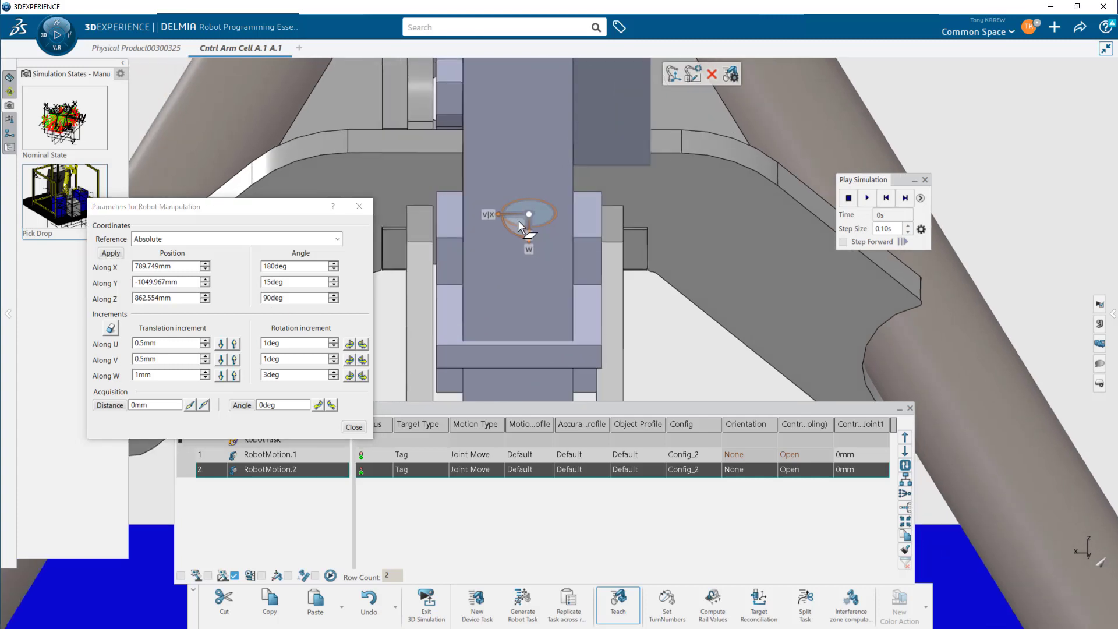
left_click_drag(515, 219, 515, 219)
middle_click_drag(570, 266, 591, 195)
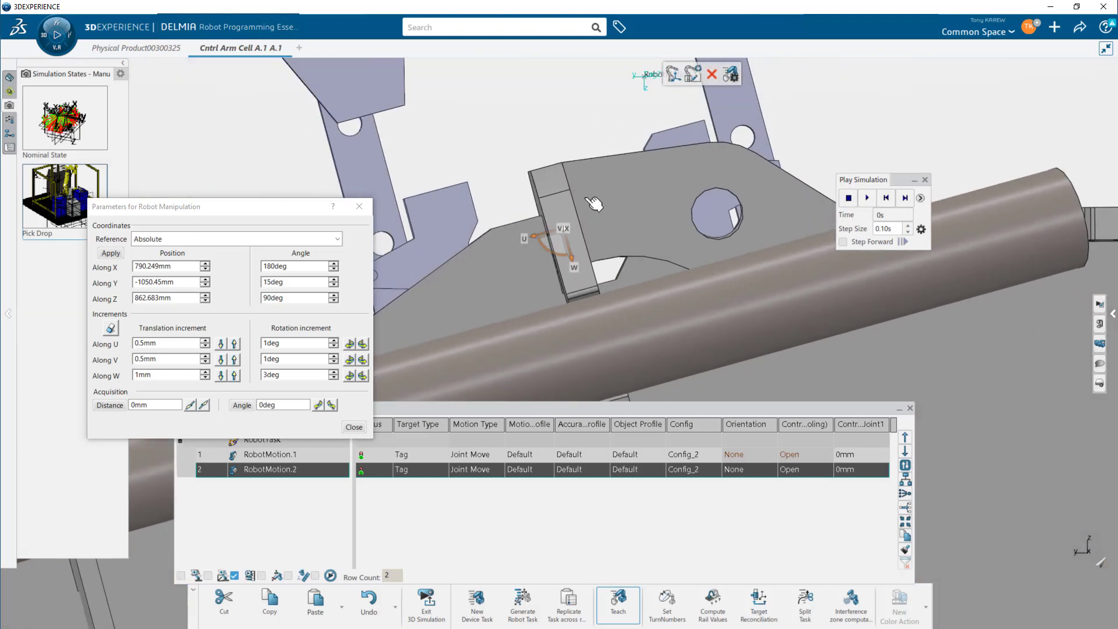
left_click(354, 427)
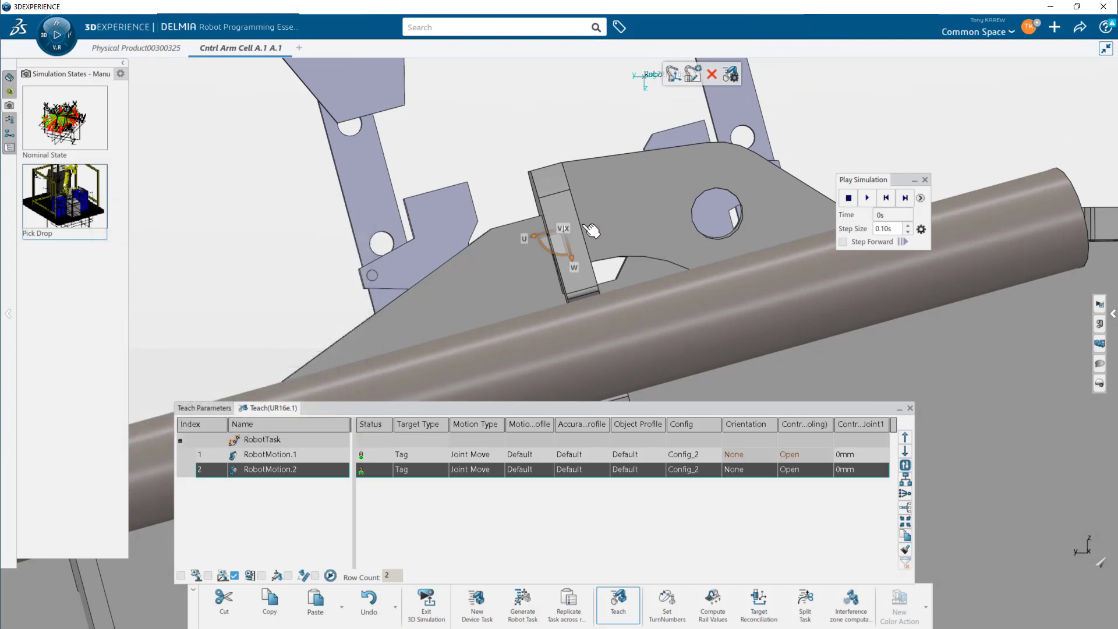
- Insert a new tag target RobotMotion.3 at the gripper's grasp position on the part
left_click(675, 78)
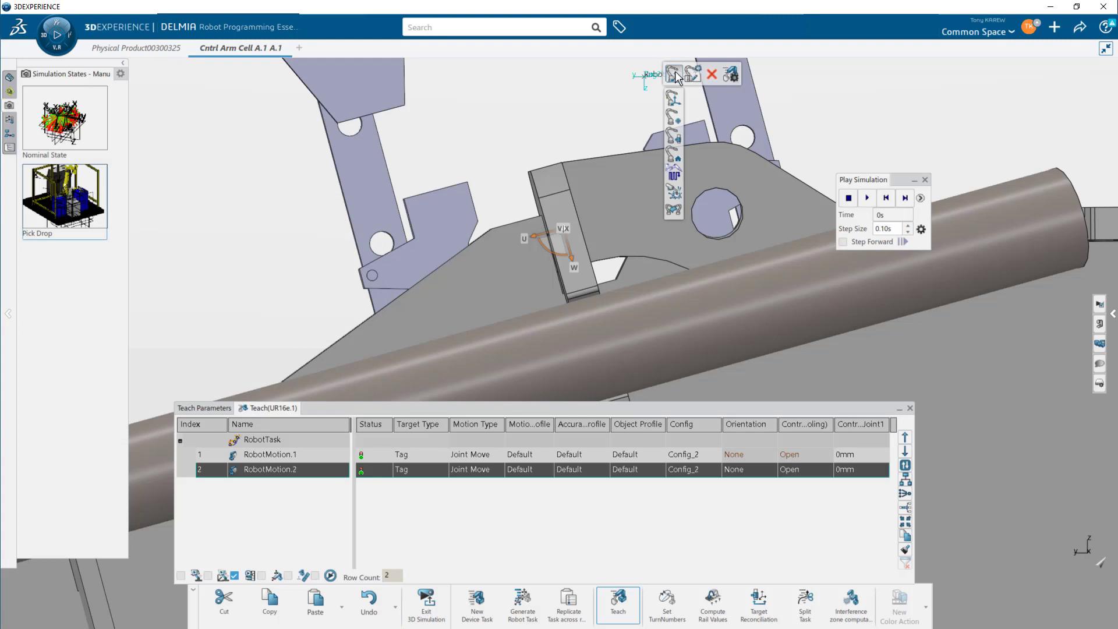
middle_click_drag(588, 291, 575, 314)
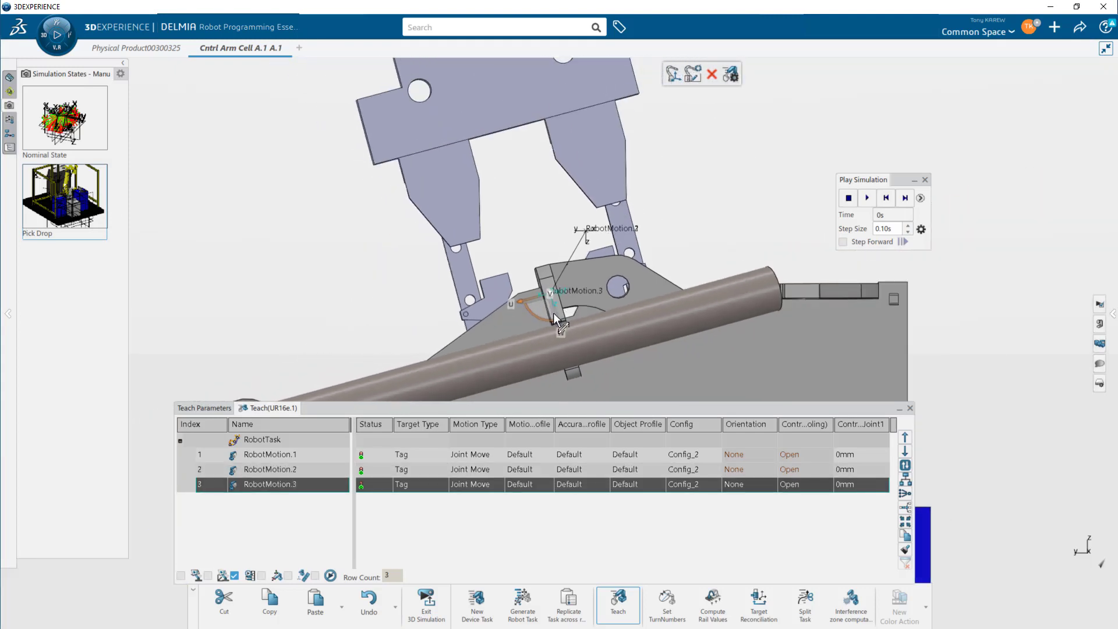
- Jog the gripper up above the part and insert two more tag targets, RobotMotion.4 and RobotMotion.5, there
left_click_drag(553, 312, 495, 124)
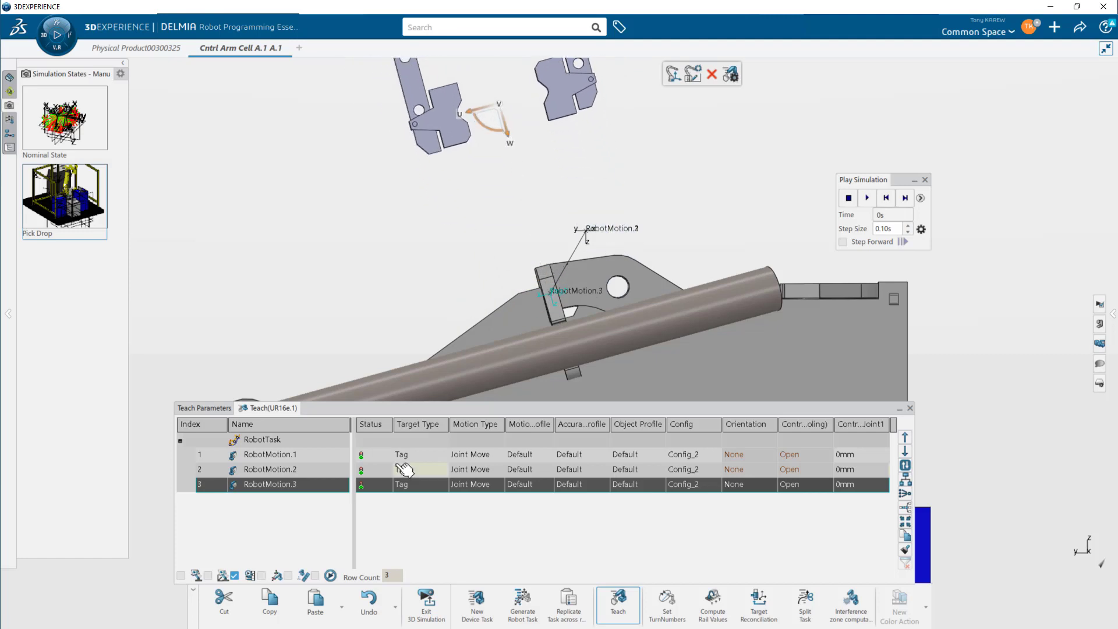
left_click(673, 76)
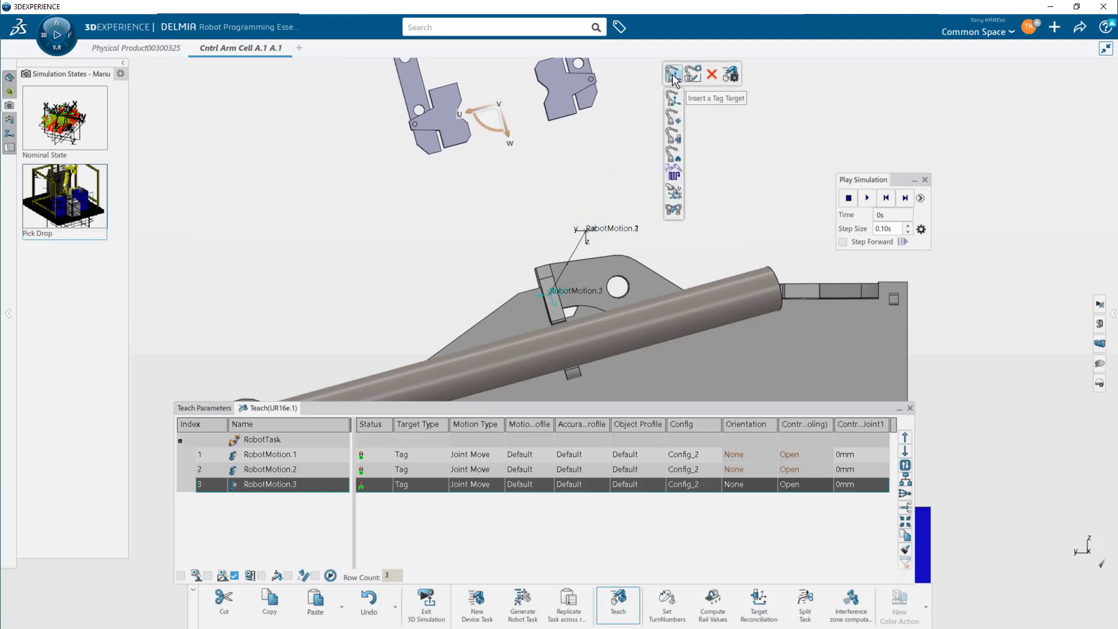
left_click(673, 76)
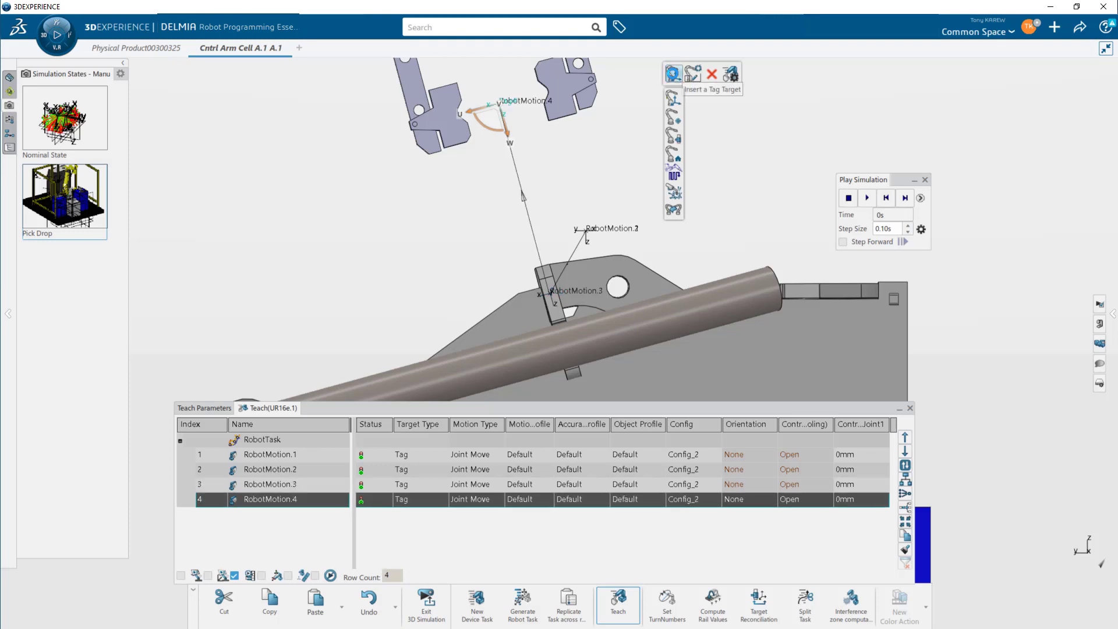
left_click(673, 76)
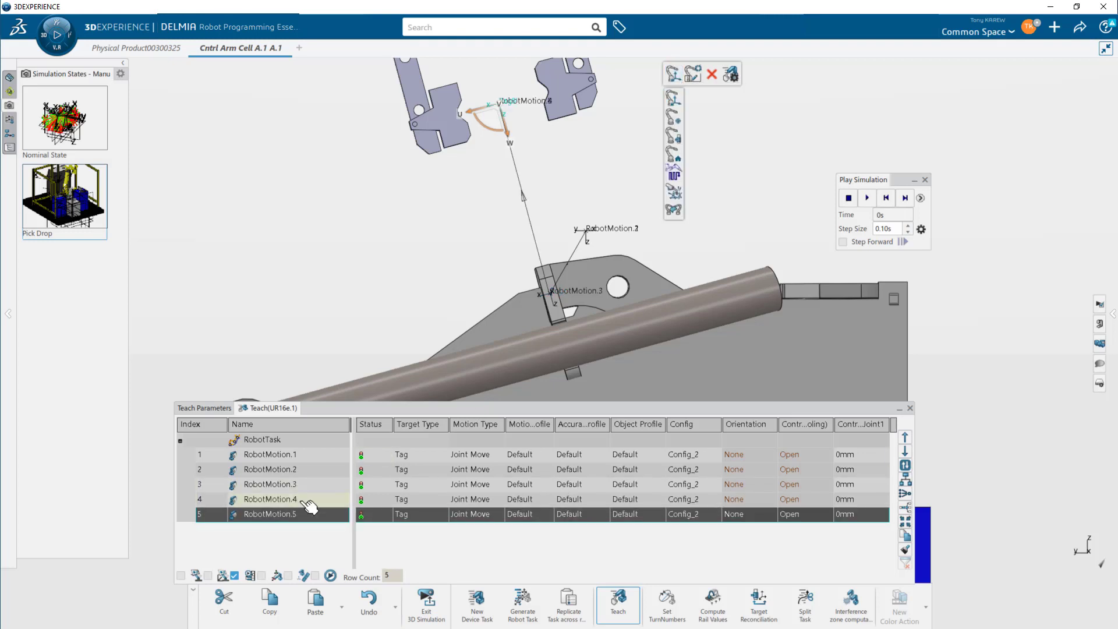
- Move RobotMotion.4 up to the second position in the robot task list
left_click(313, 504)
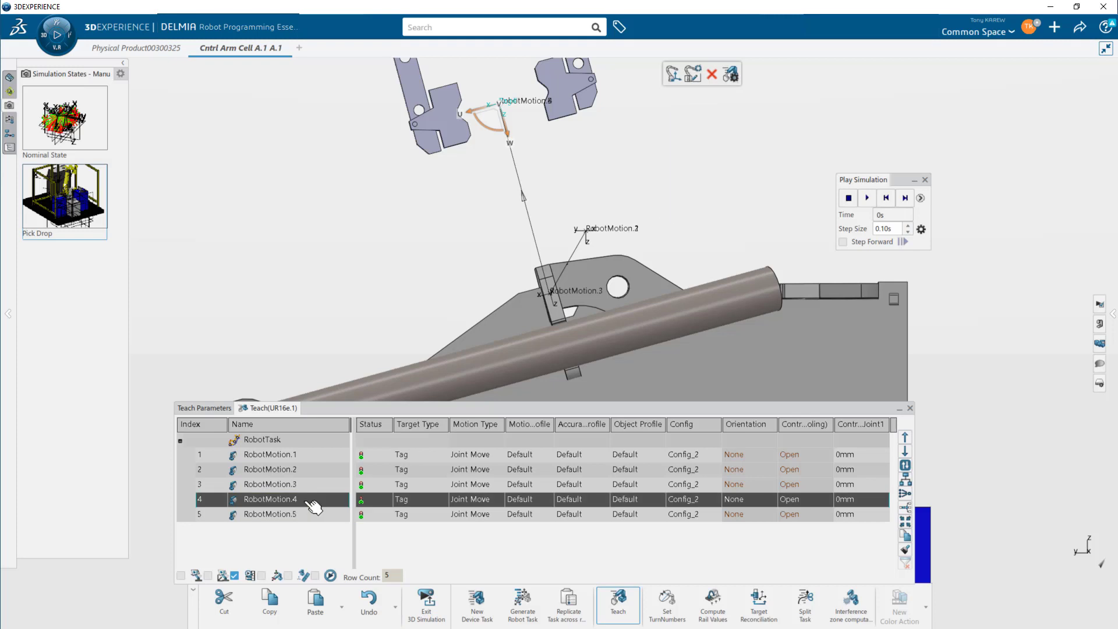
left_click(905, 438)
left_click(905, 437)
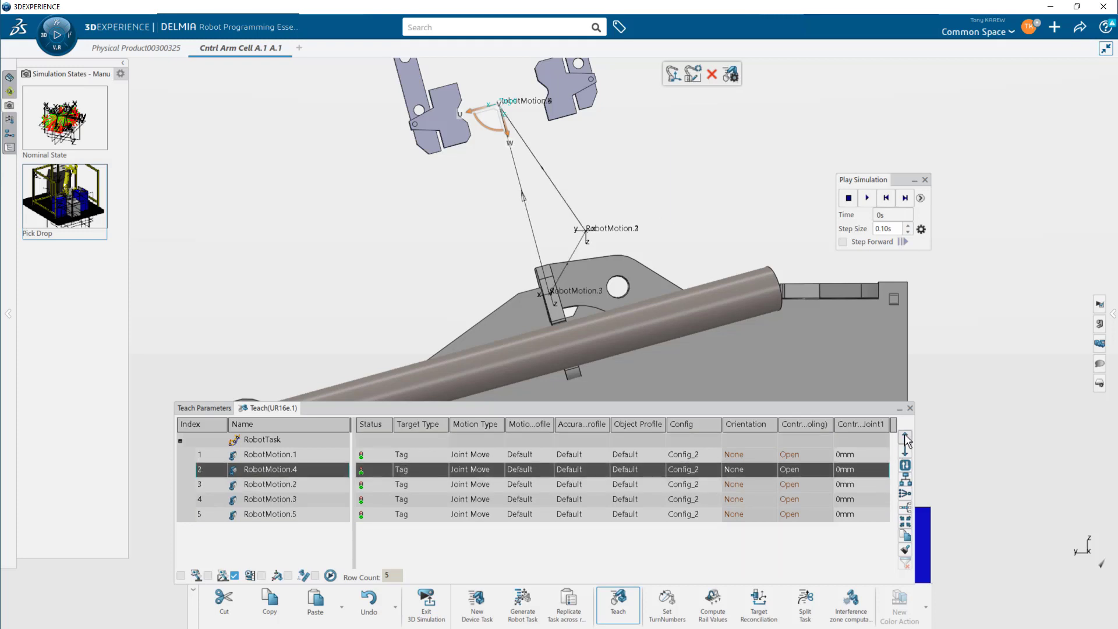
- Preview the targets in turn, then move RobotMotion.2 to the end of the task list
left_click(318, 492)
left_click(319, 476)
left_click(319, 460)
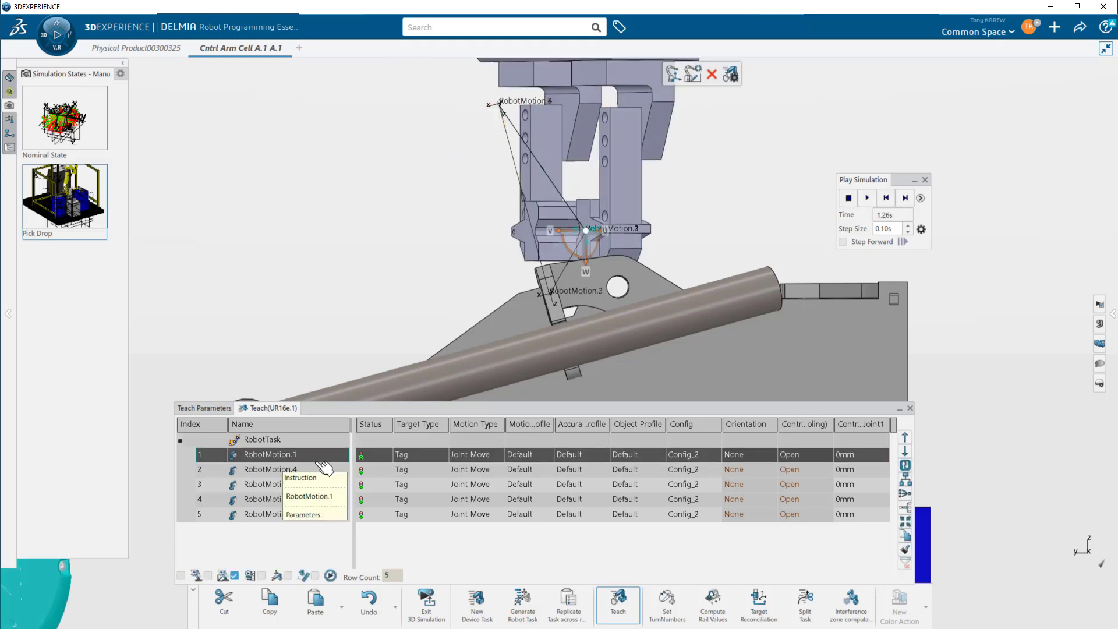
left_click(322, 470)
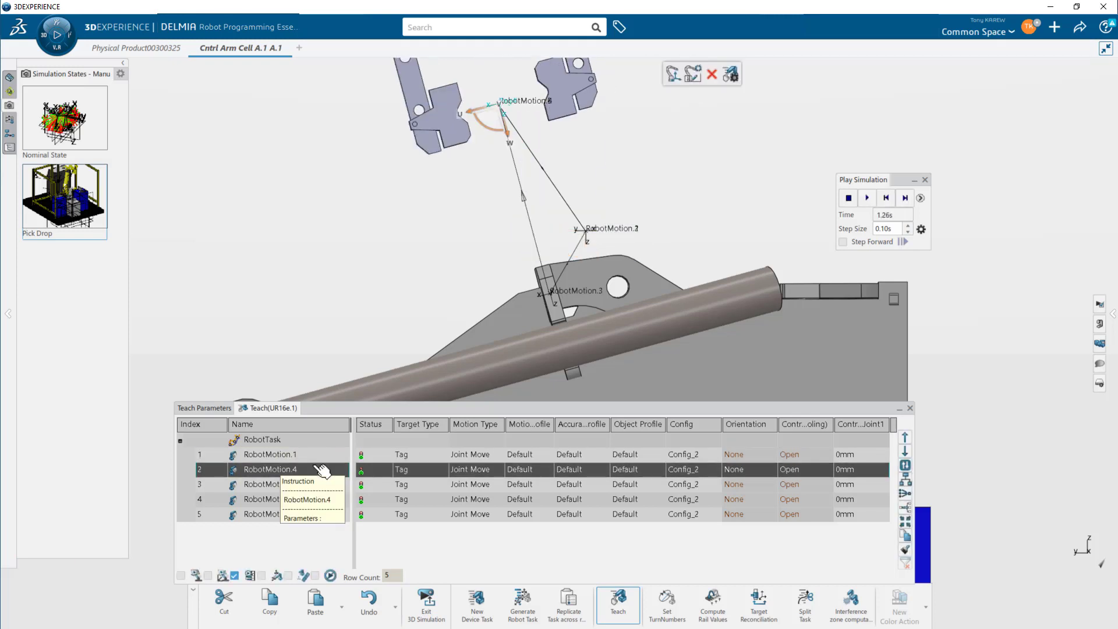
left_click(317, 484)
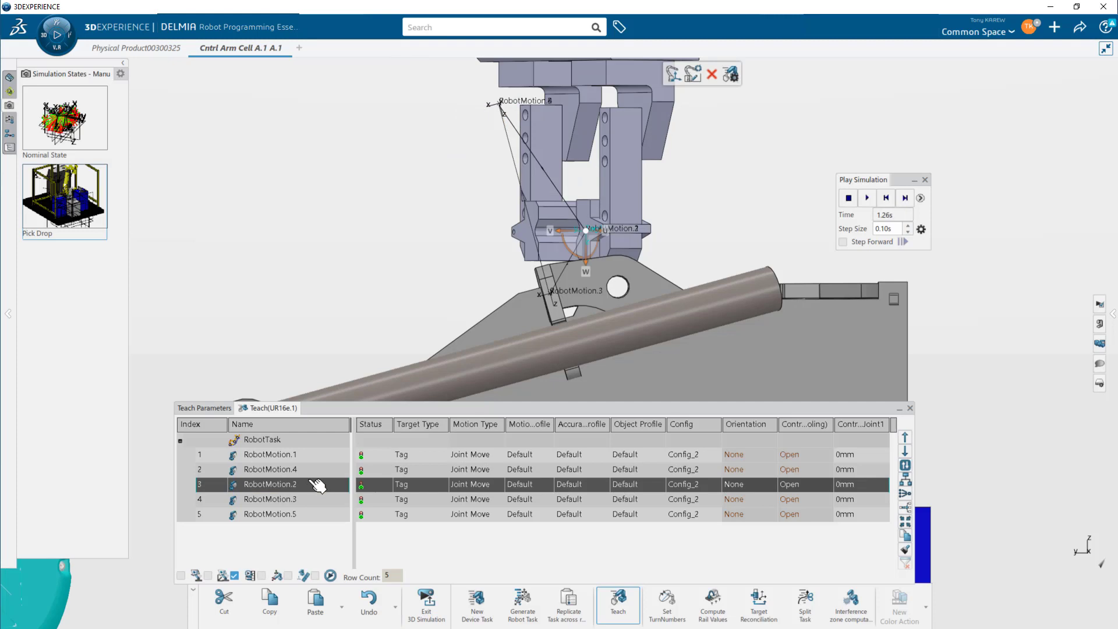
left_click(313, 501)
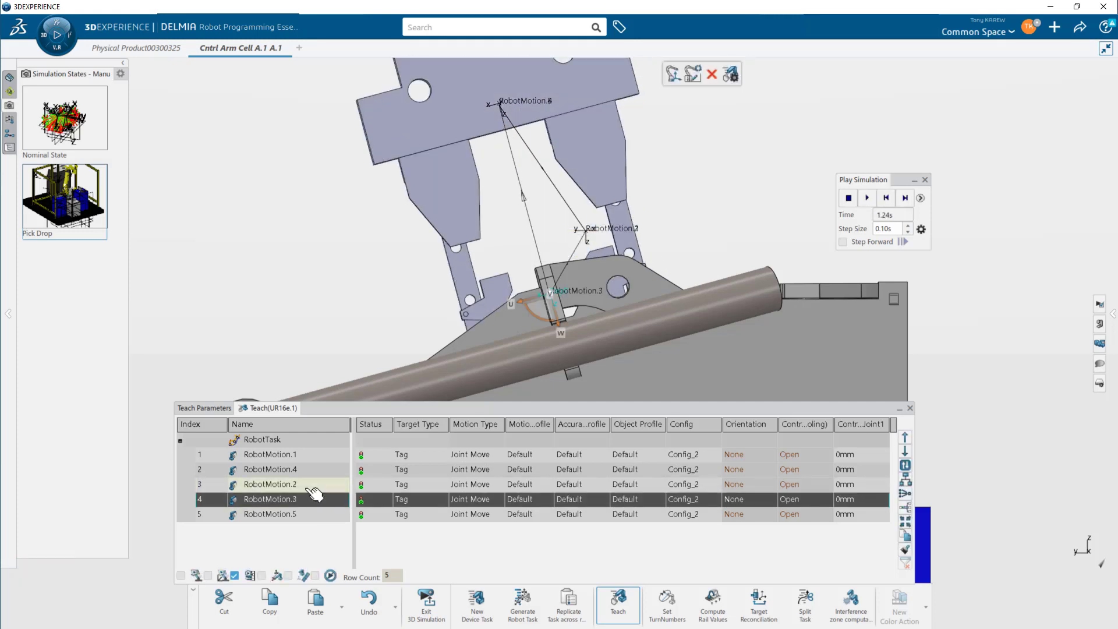
left_click(316, 488)
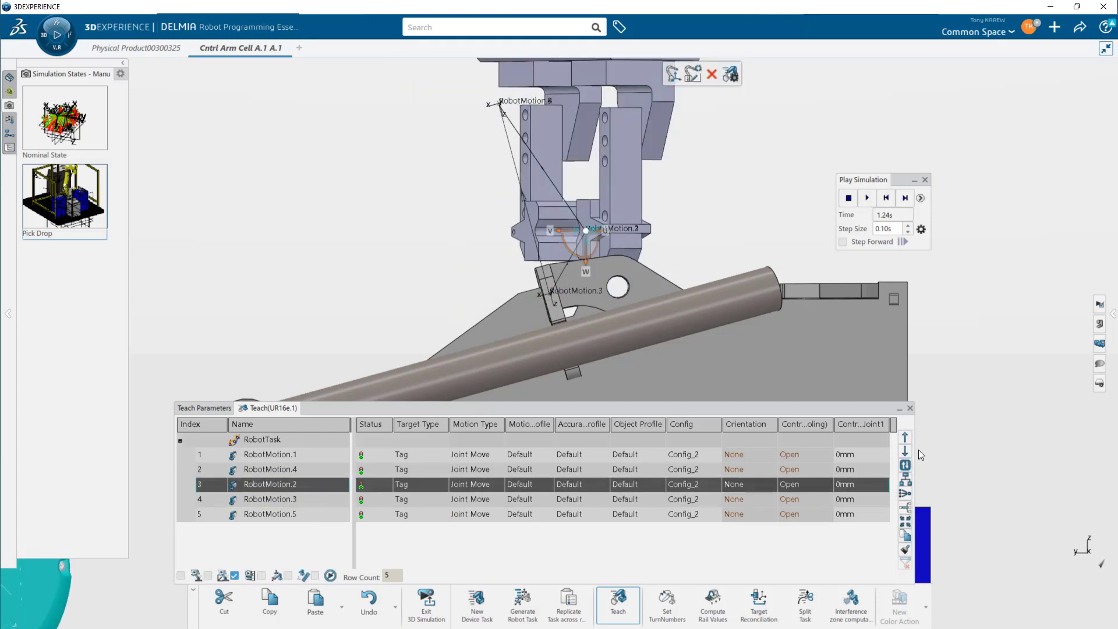
left_click(905, 453)
left_click(905, 453)
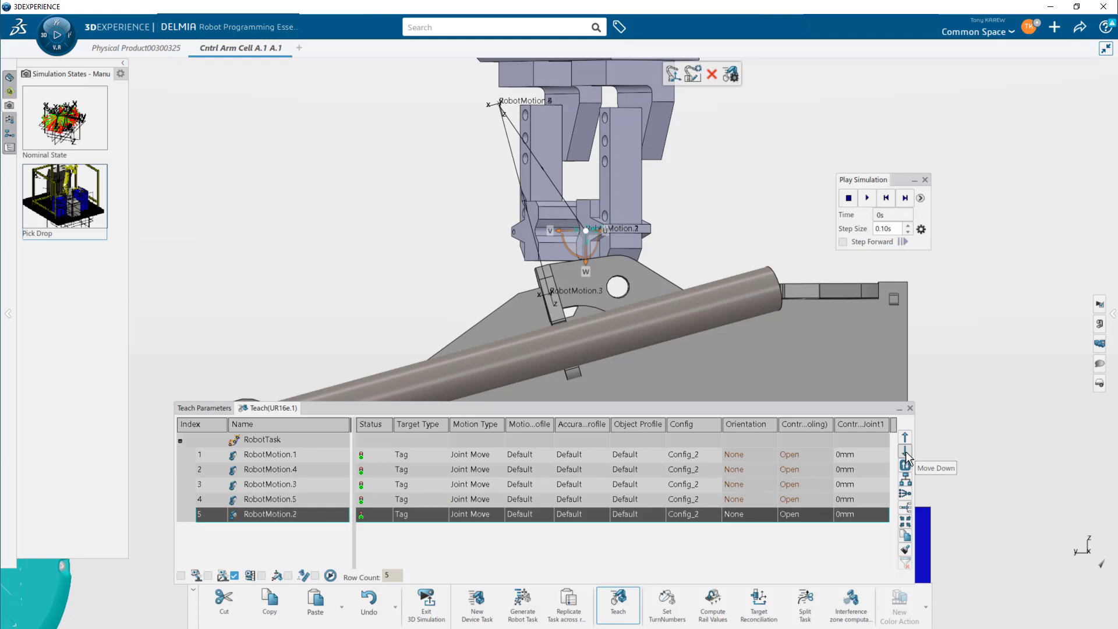
- Select RobotMotion.3 and insert a new tag target RobotMotion.6 after it
left_click(325, 456)
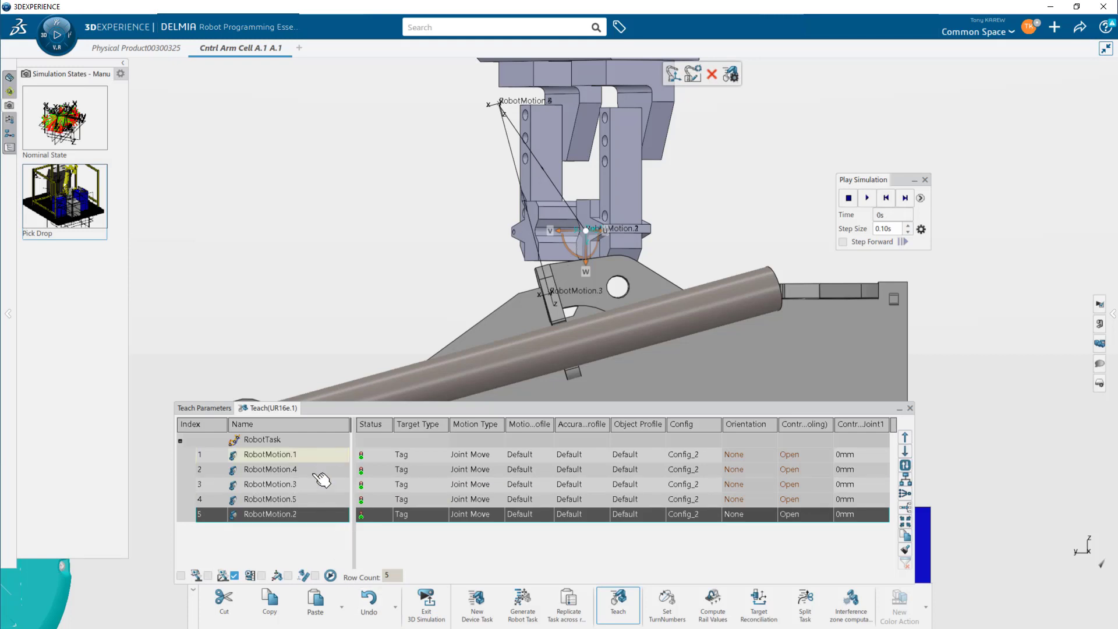
left_click(319, 470)
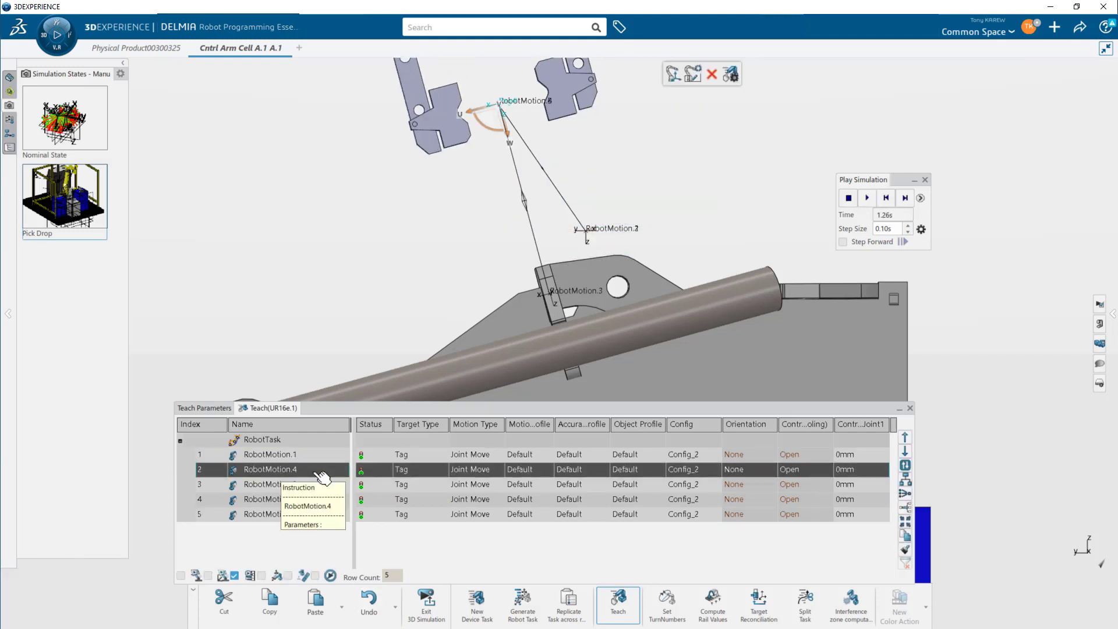
left_click(319, 487)
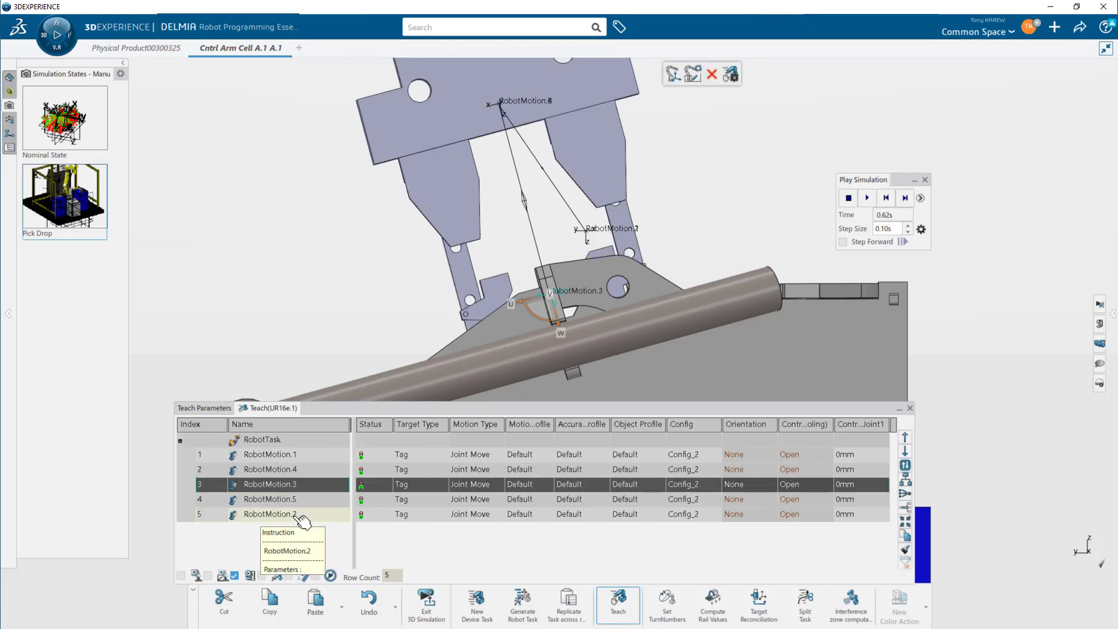
left_click(304, 502)
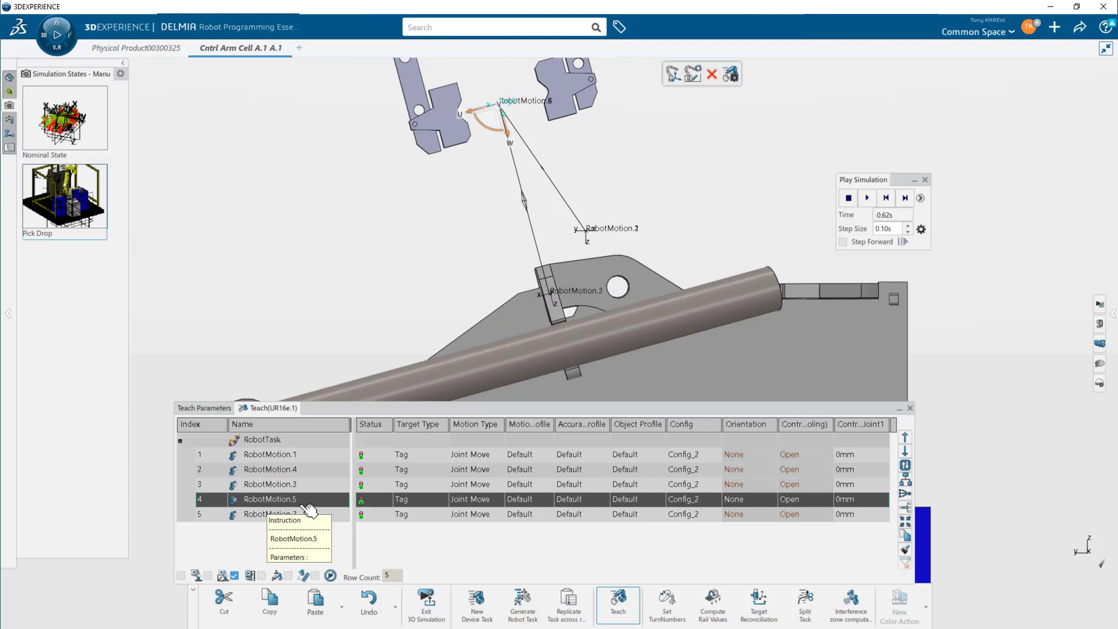
left_click(310, 485)
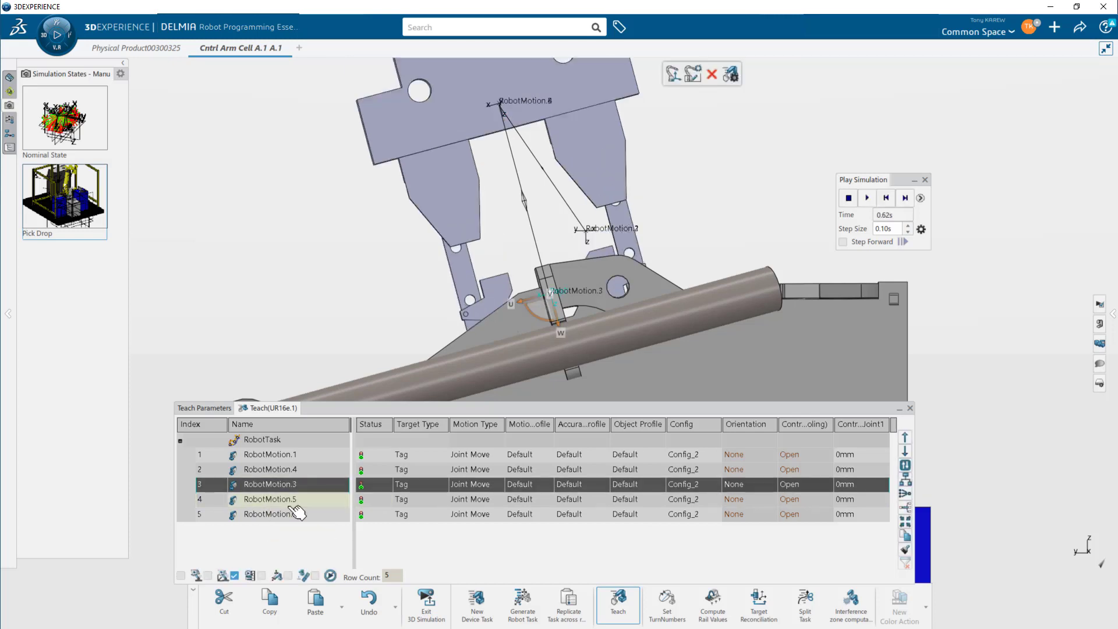
left_click(675, 78)
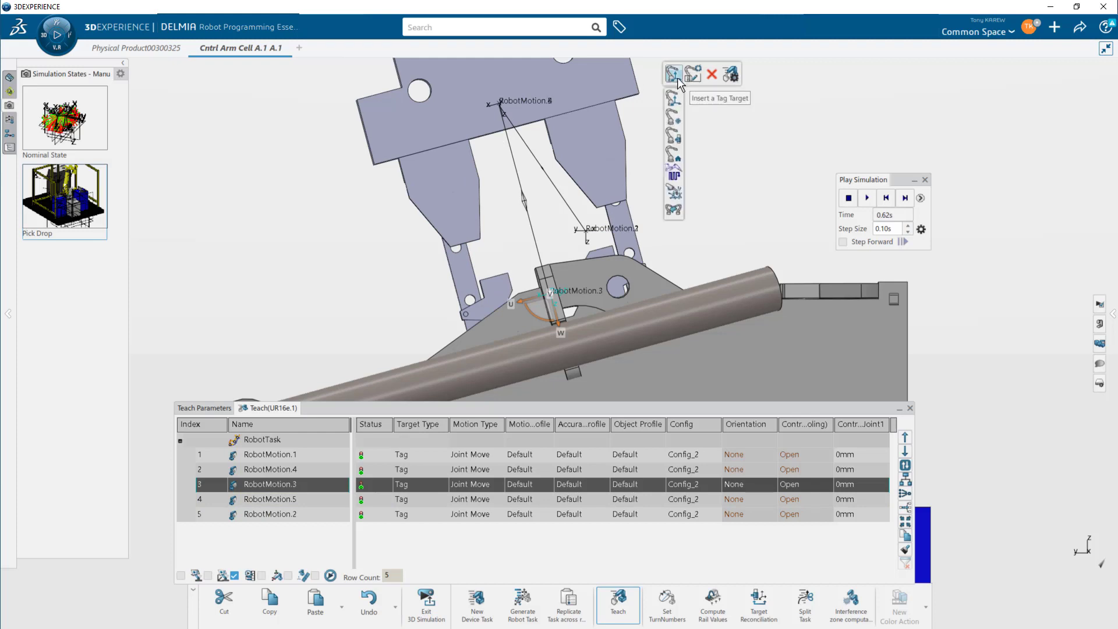
left_click(677, 78)
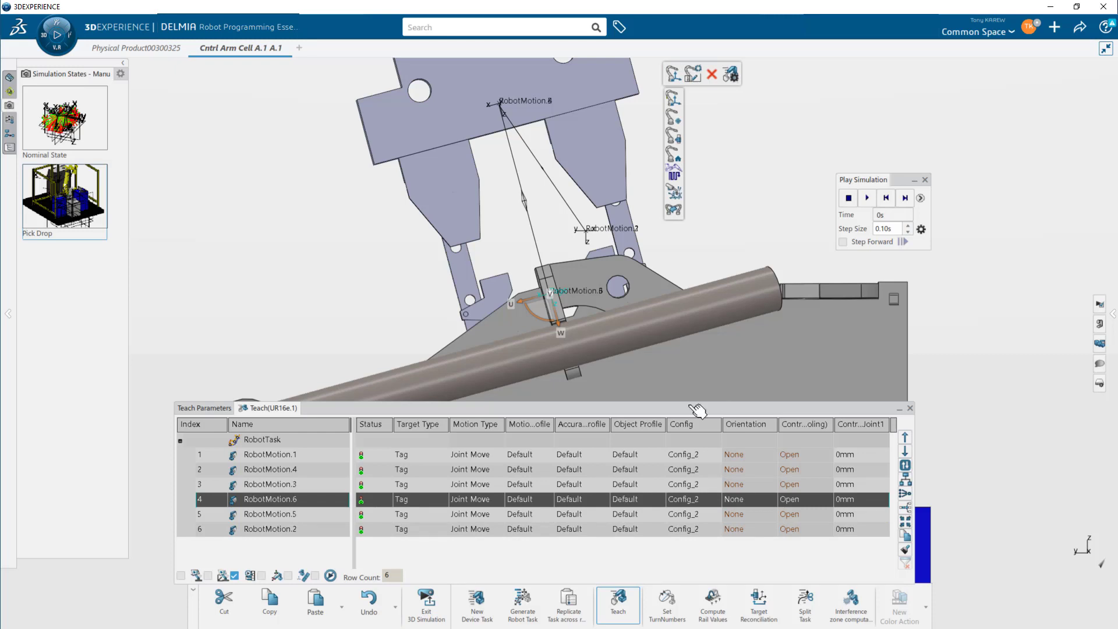
- Close the gripper through the jog panel's two-arms controller attribute and insert tag target RobotMotion.7 at that state
left_click(181, 575)
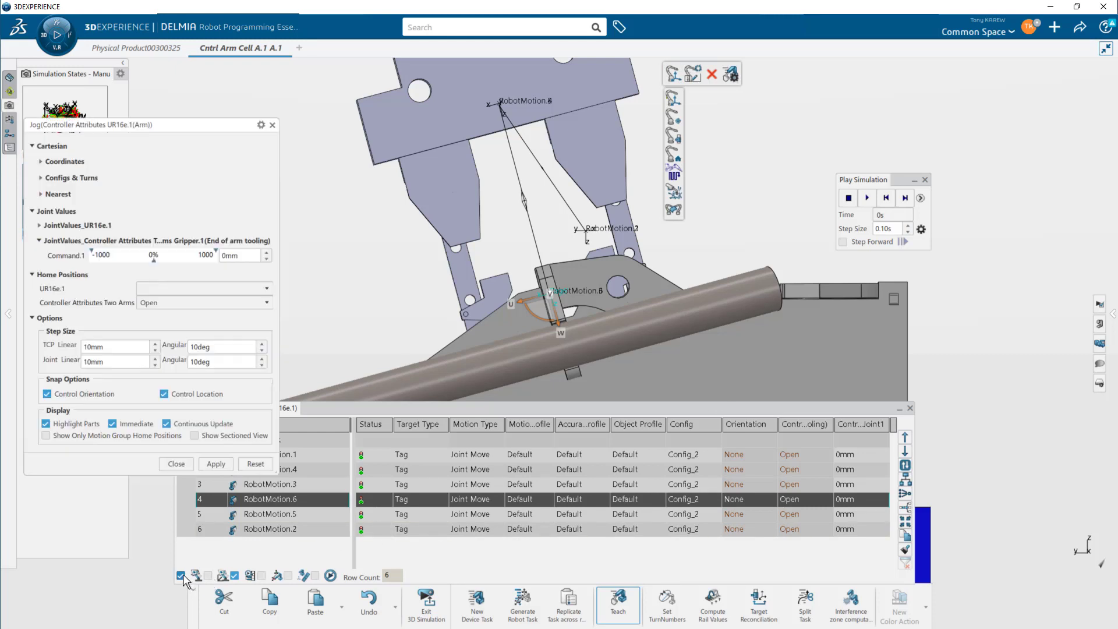
left_click(183, 303)
left_click(182, 327)
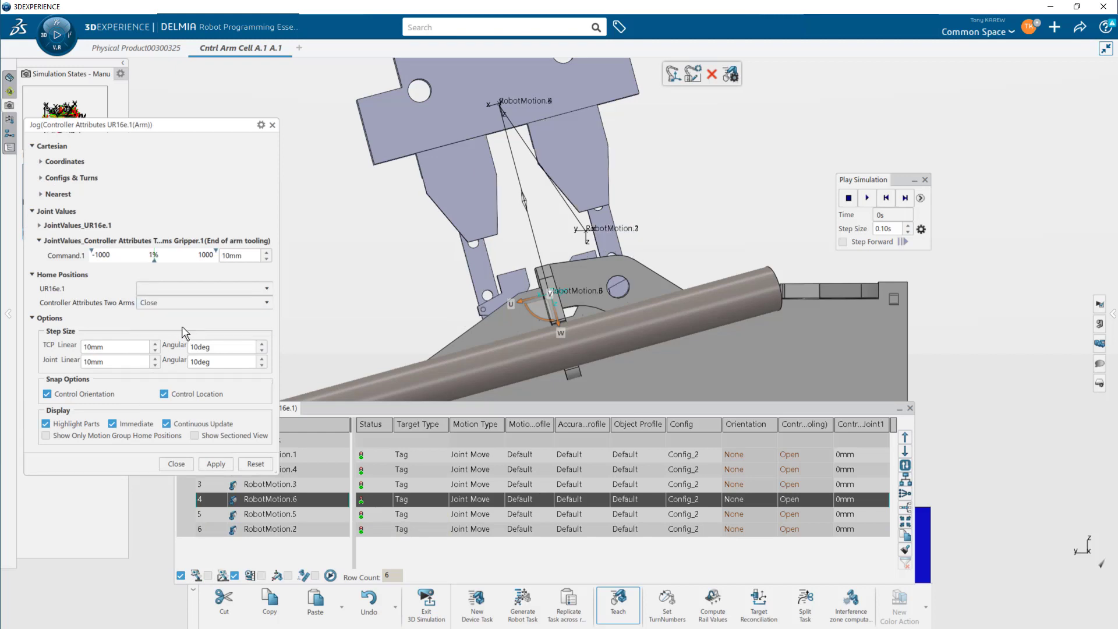
left_click(175, 464)
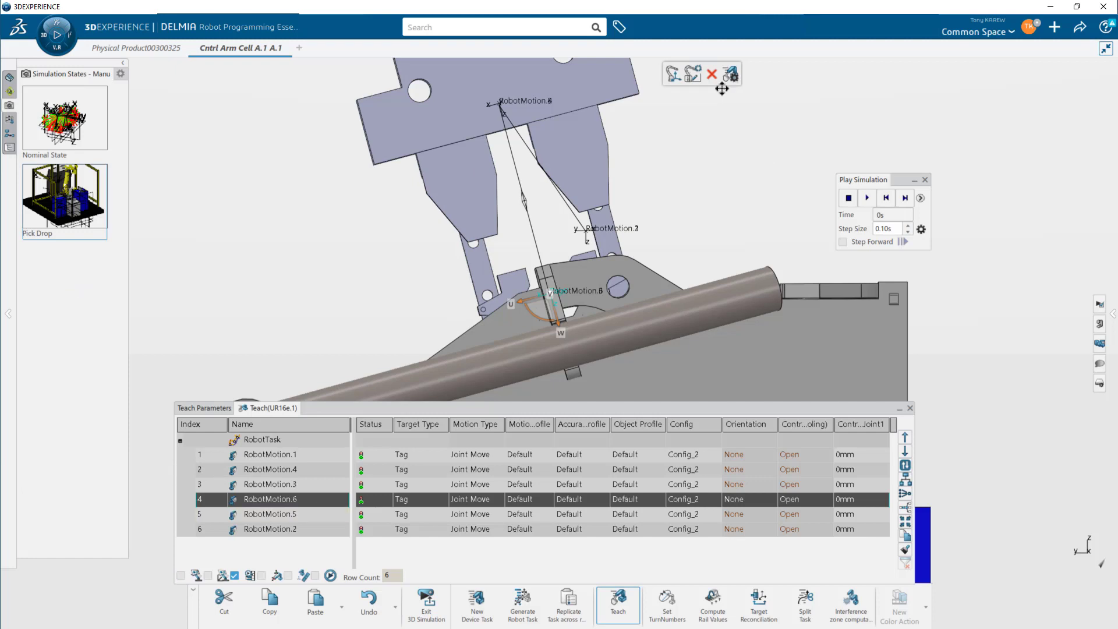
left_click(674, 74)
left_click(675, 78)
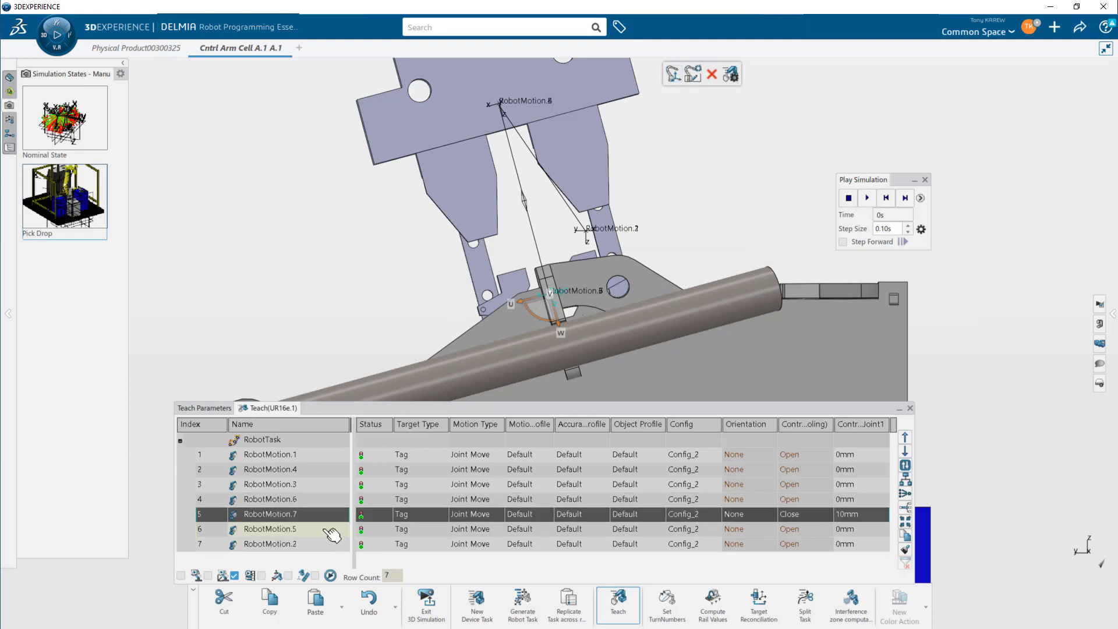
- Set the two-arms controller attribute to Close at RobotMotion.5 and update that target with the closed gripper state
left_click(327, 531)
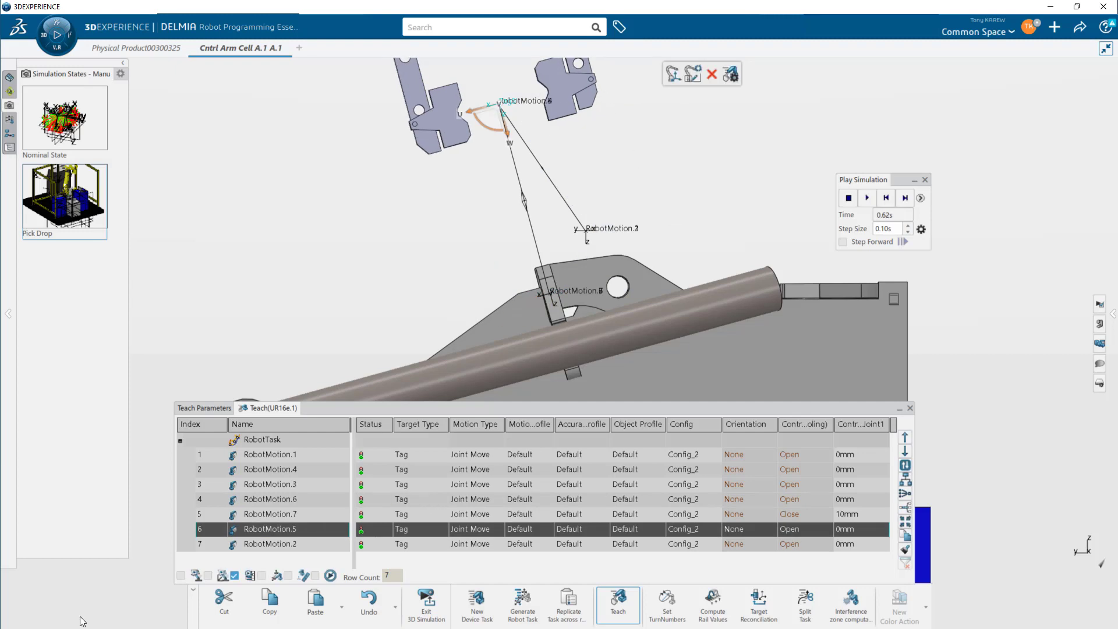
left_click(181, 575)
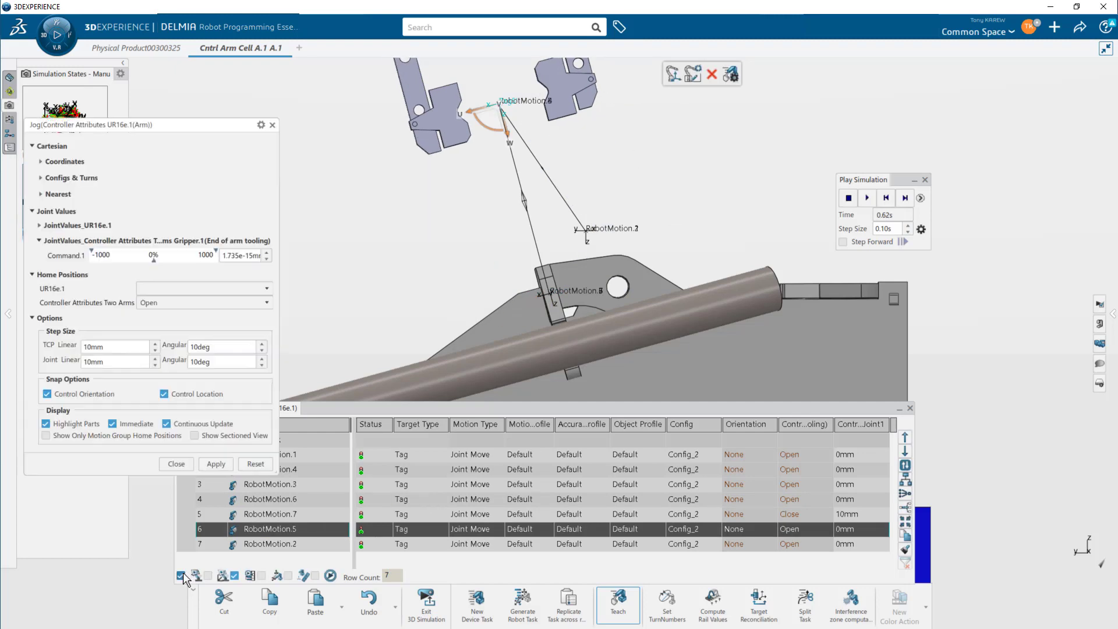
left_click(244, 304)
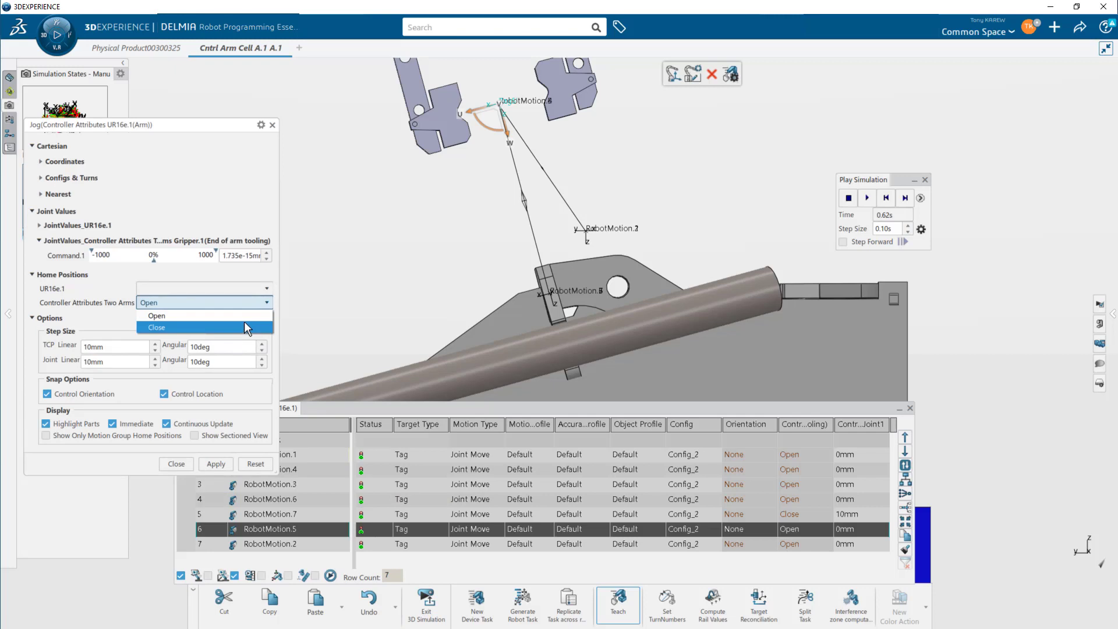
left_click(243, 322)
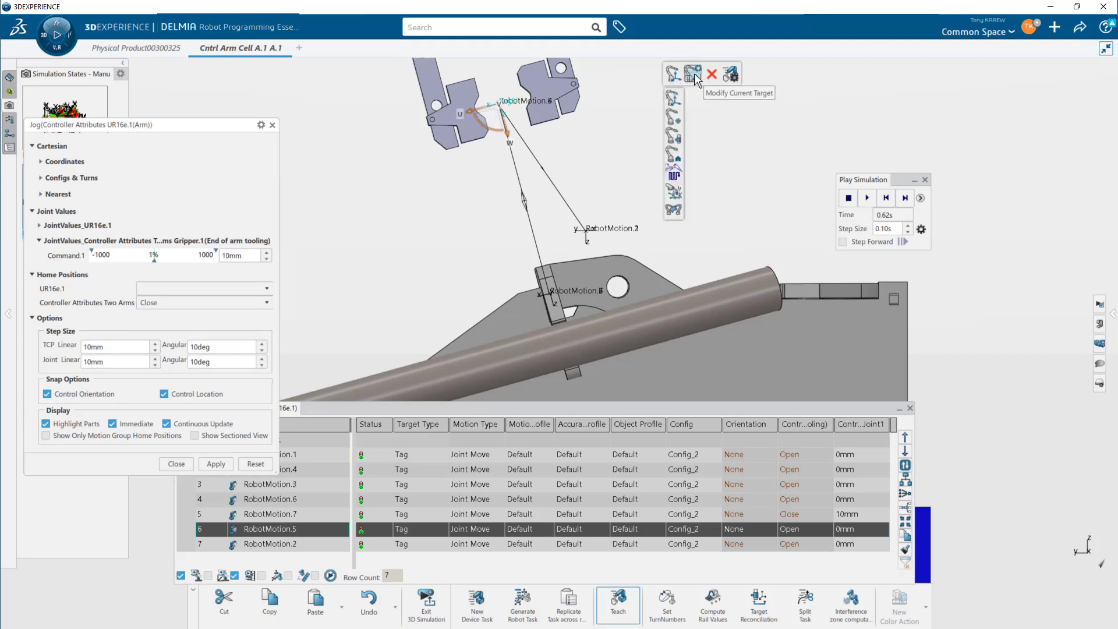
left_click(693, 73)
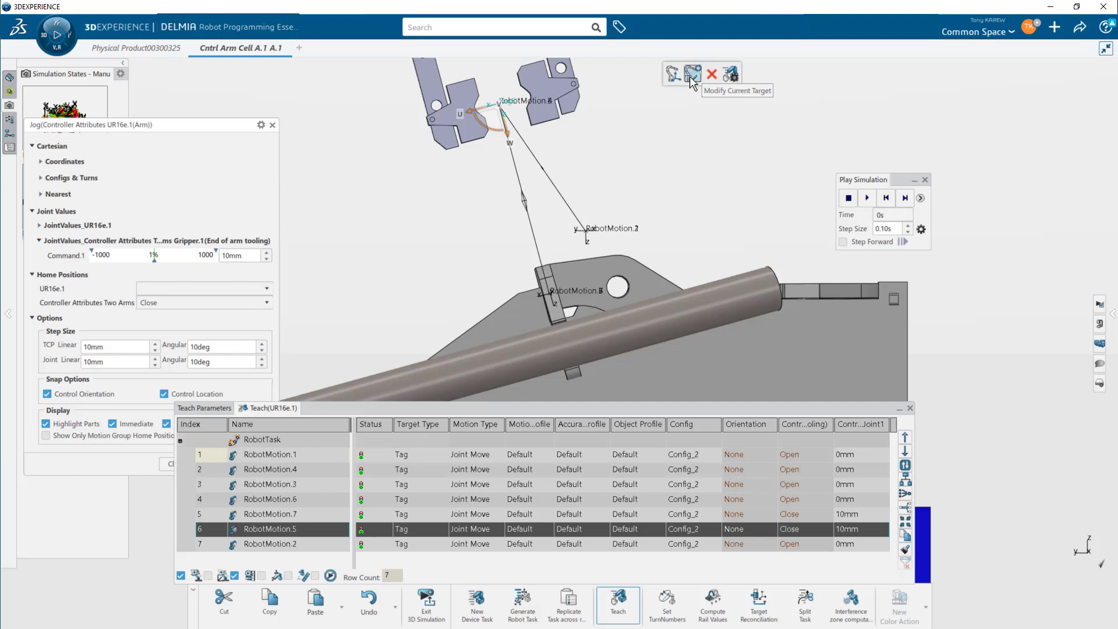
- Preview the task targets one after another, from RobotMotion.3 down to RobotMotion.5
left_click(313, 492)
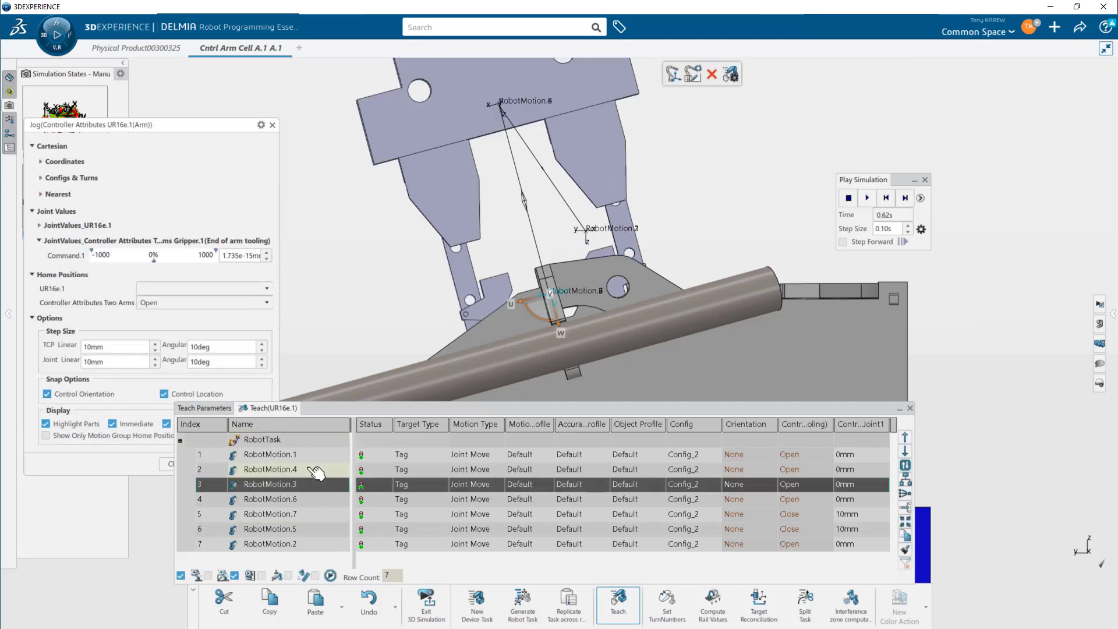
left_click(315, 470)
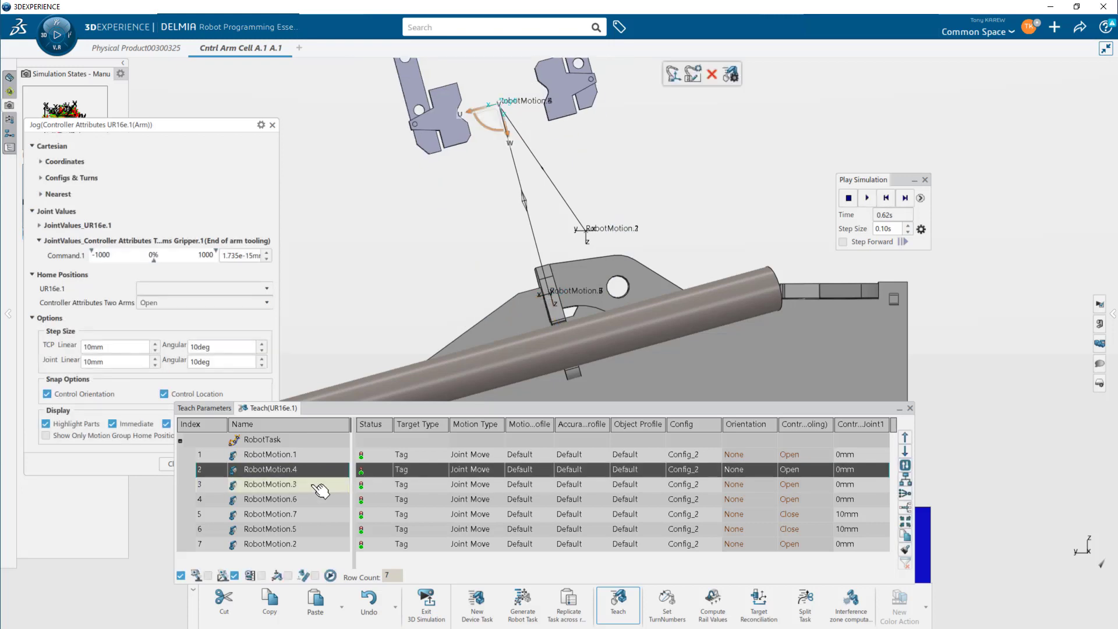
left_click(315, 487)
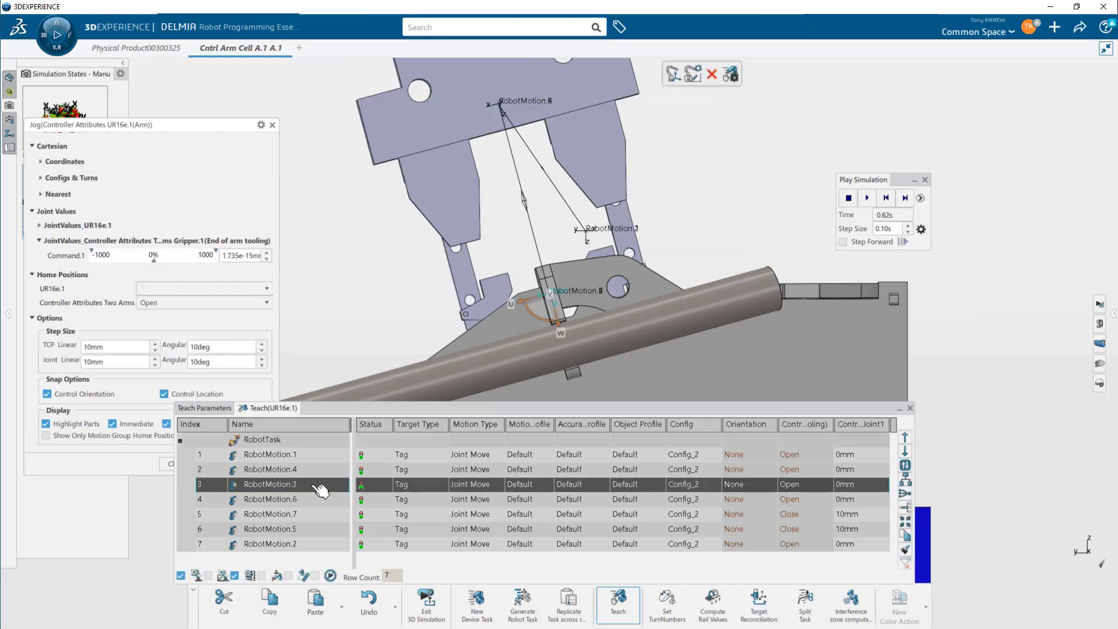
left_click(315, 499)
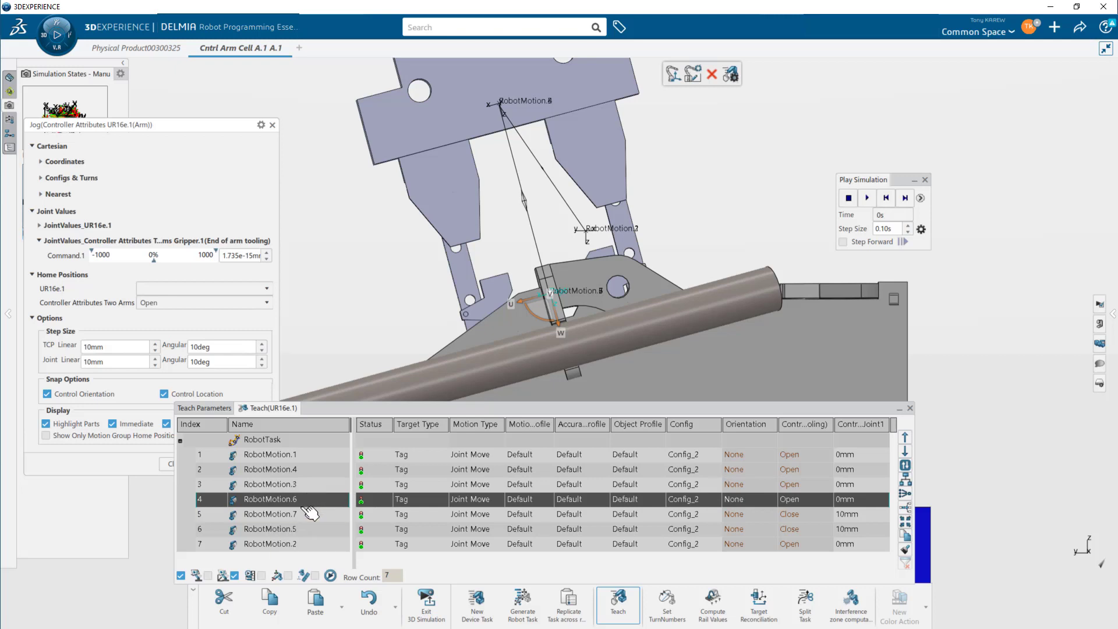
left_click(307, 515)
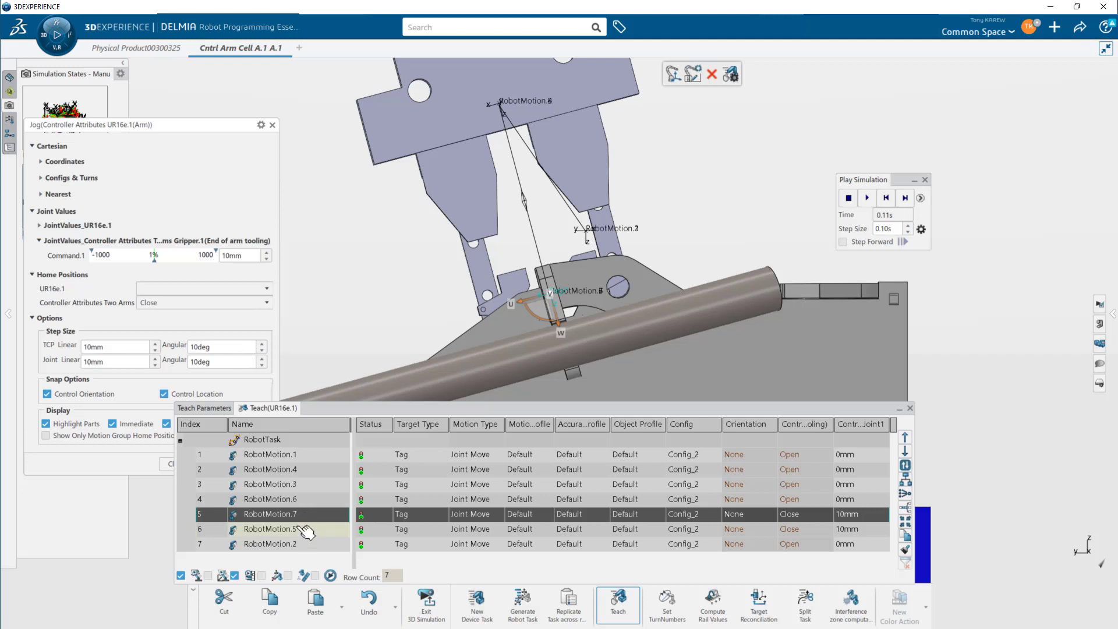
left_click(304, 529)
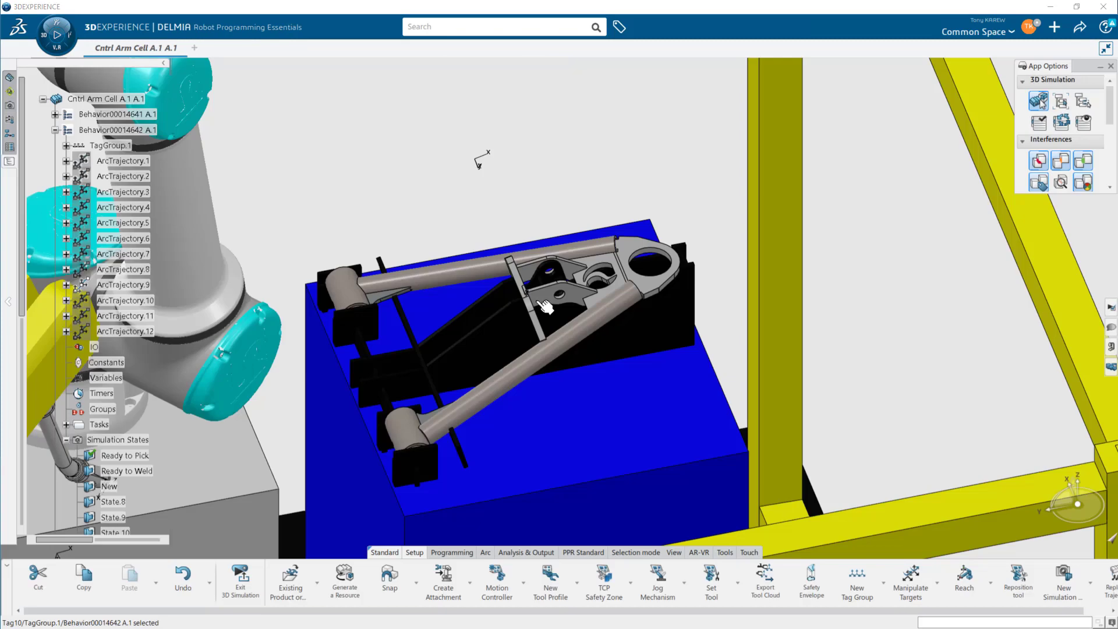
- Locate Tag10 of TagGroup.1 in the product tree from the scene and copy it
mouse_move(539, 321)
middle_mouse_down()
mouse_move(502, 336)
mouse_move(502, 300)
mouse_move(460, 277)
middle_mouse_up()
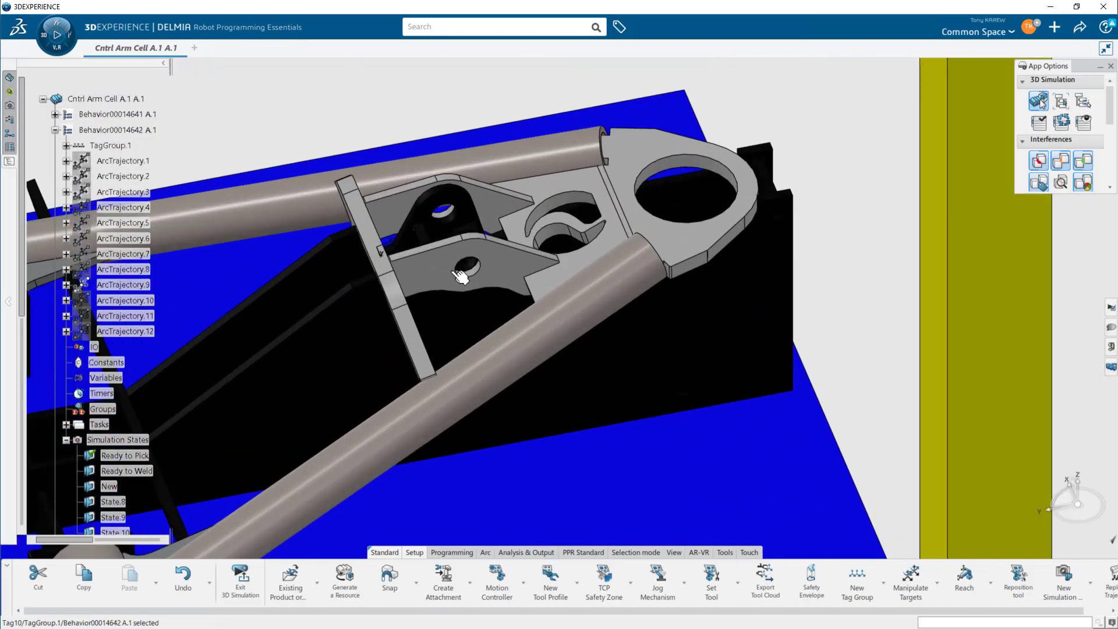
left_click(385, 248)
right_click(379, 247)
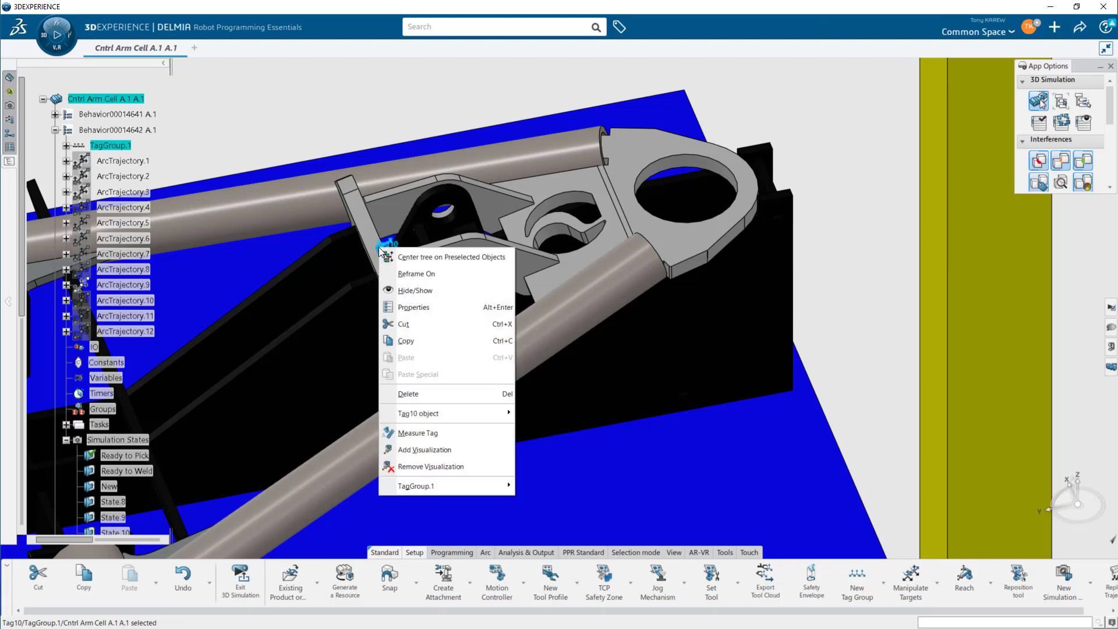
left_click(408, 256)
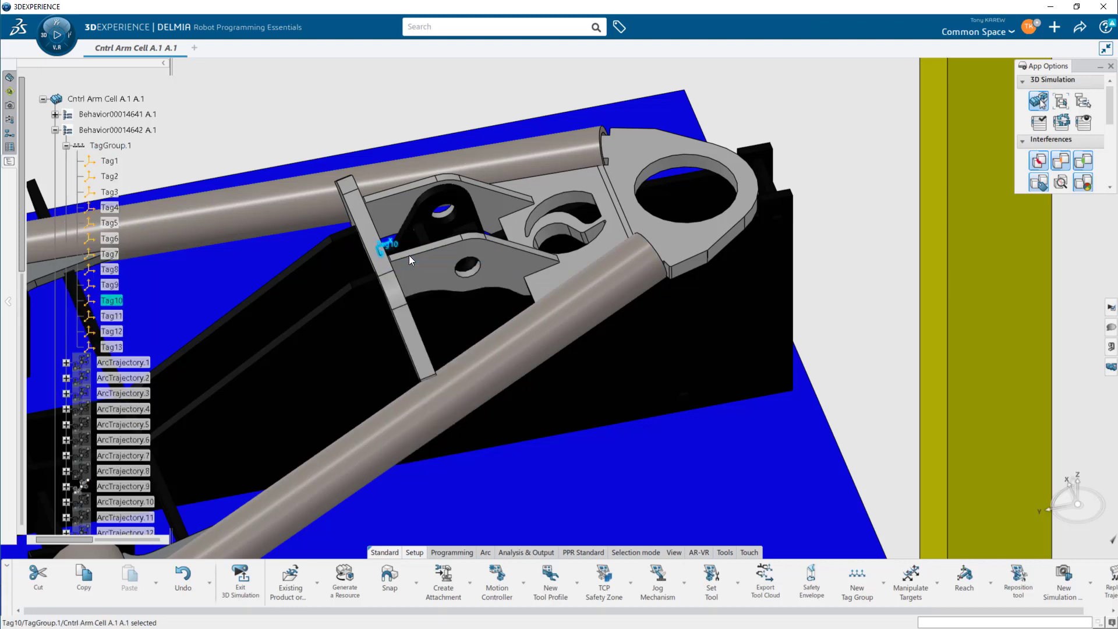
right_click(109, 301)
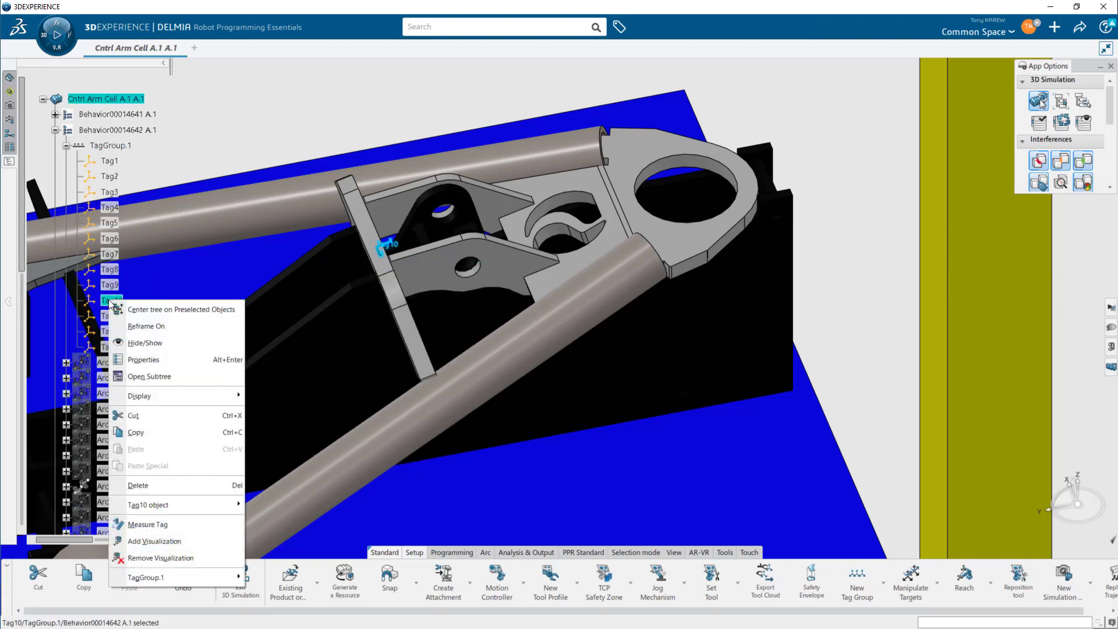
left_click(145, 432)
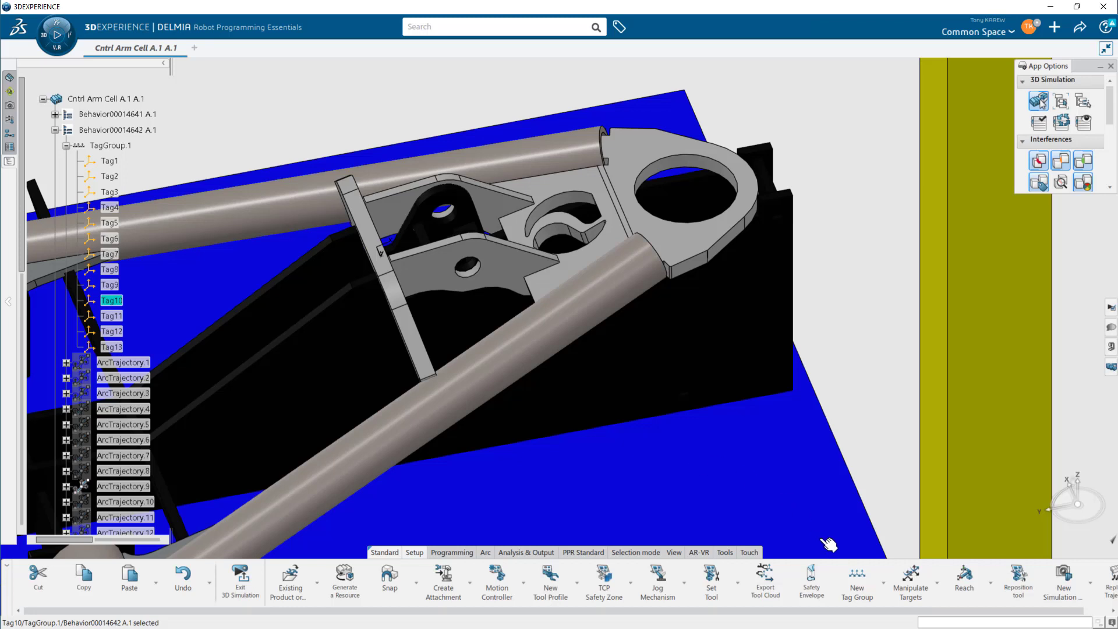
- Create a new tag group named Pick1
left_click(861, 591)
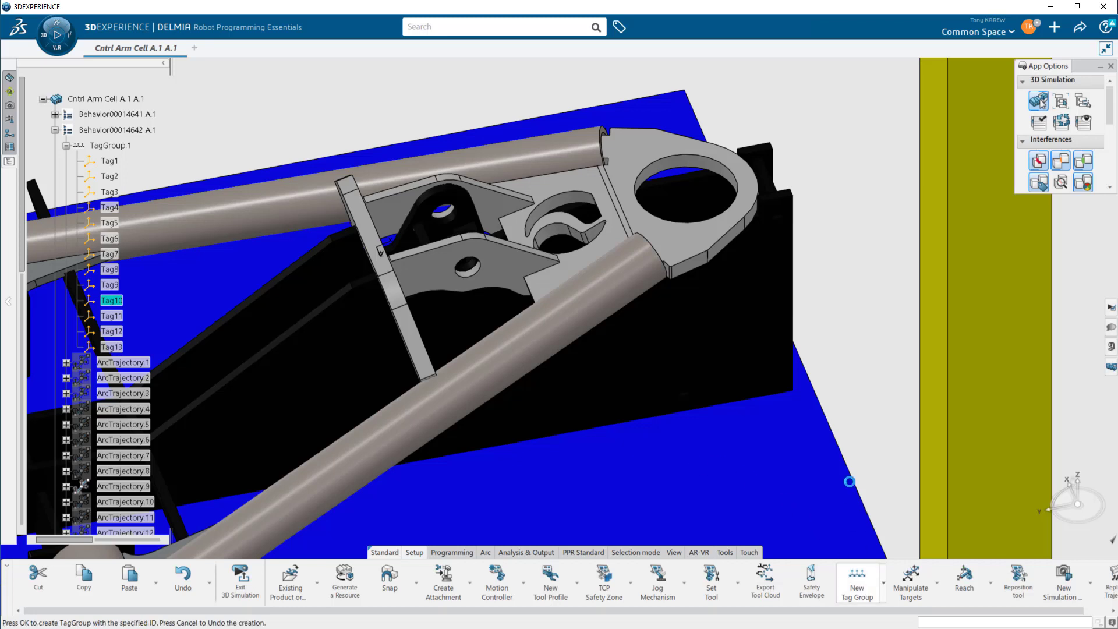
left_click_drag(591, 320, 541, 322)
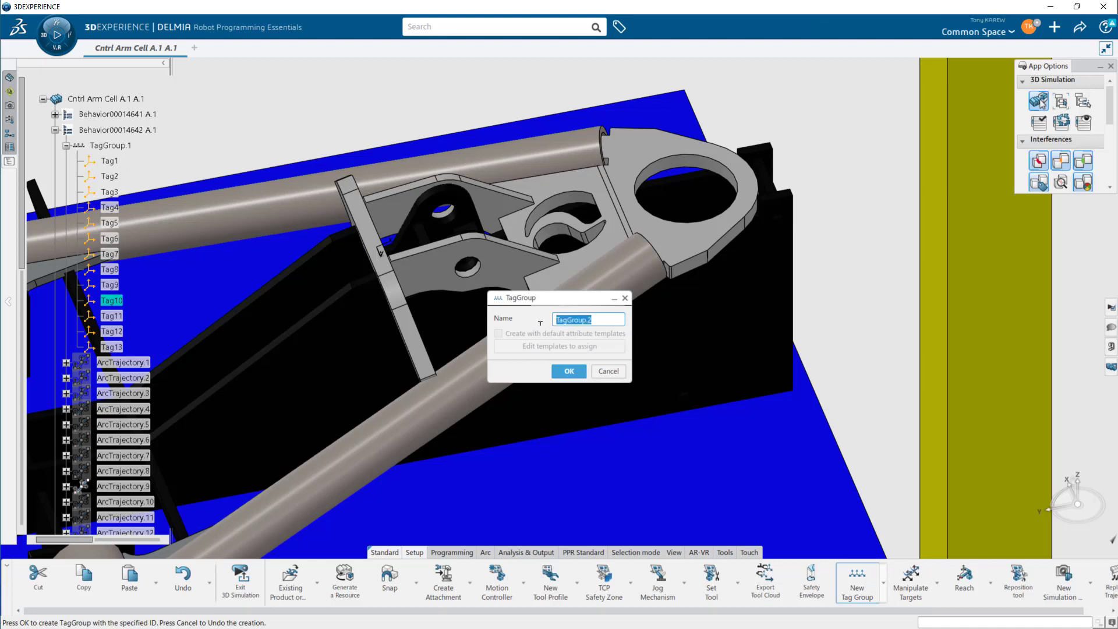
type("P")
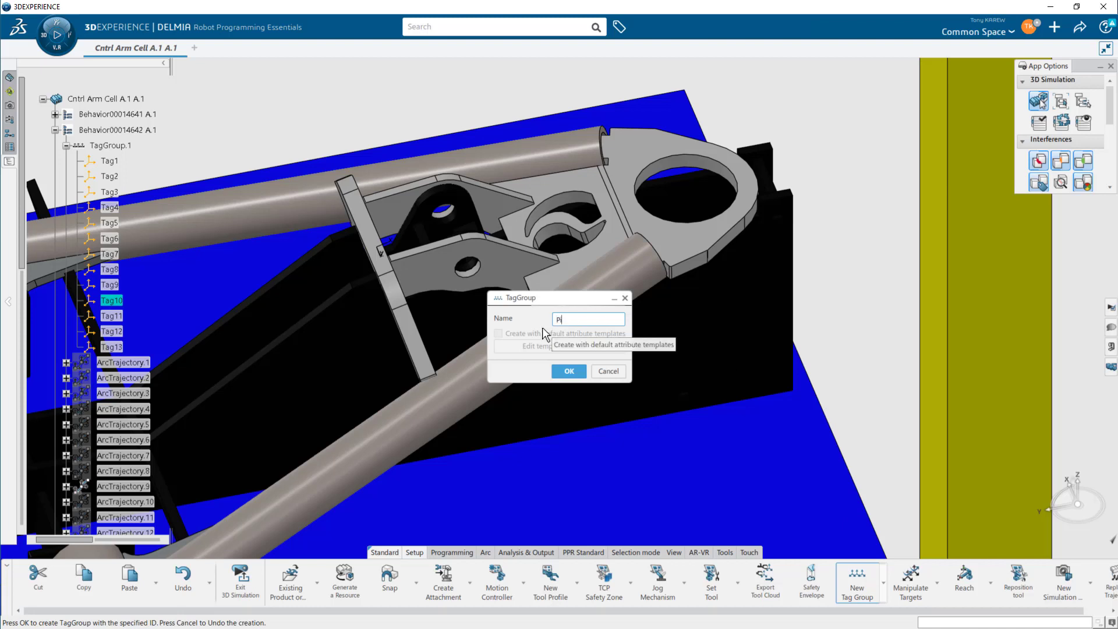
type("ick1")
key("Return")
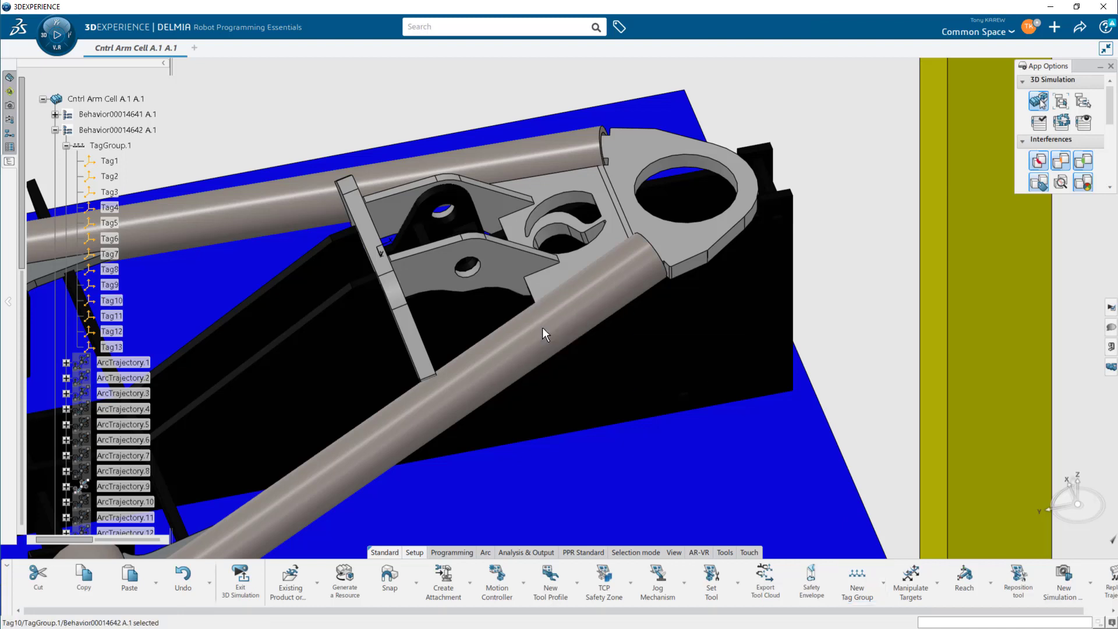
- Paste the copied Tag10 into the Pick1 tag group
left_click(66, 145)
left_click(55, 130)
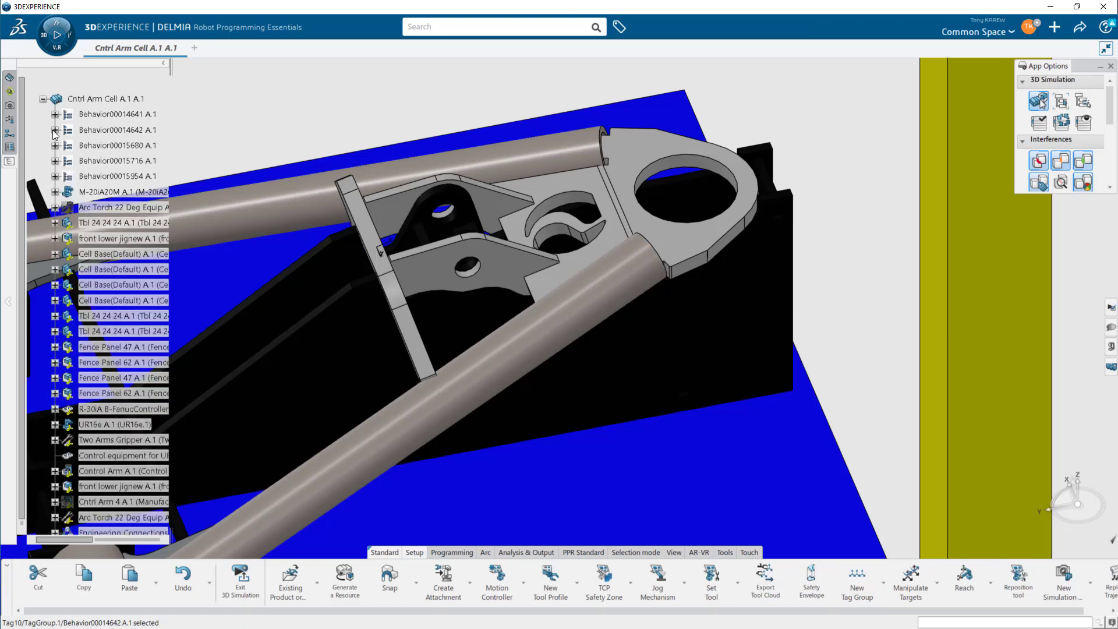
left_click(55, 130)
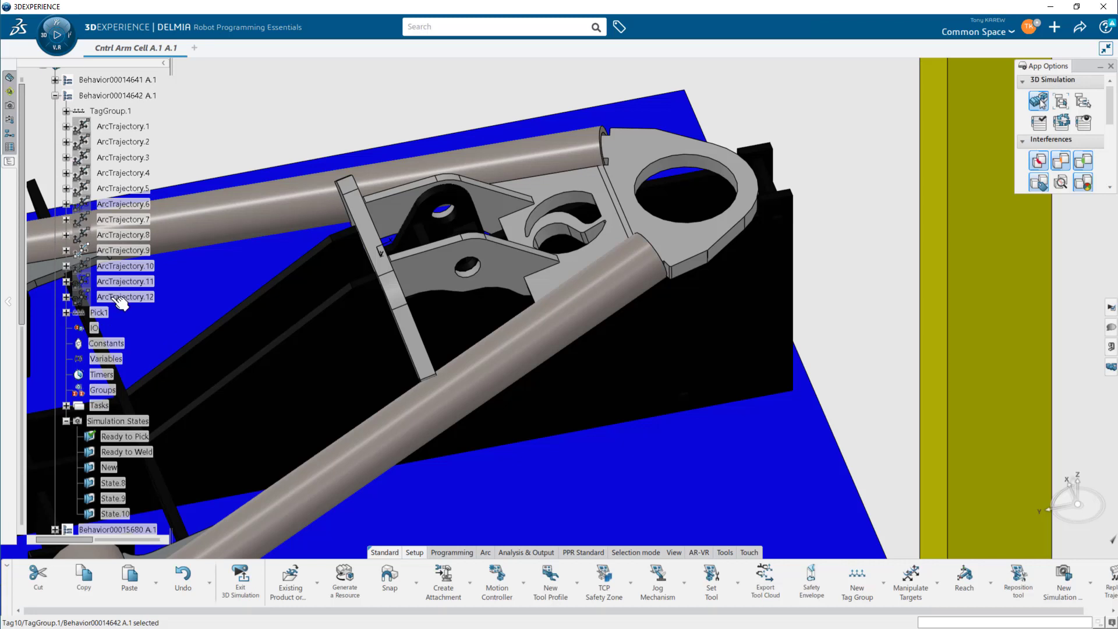
left_click(99, 313)
right_click(96, 315)
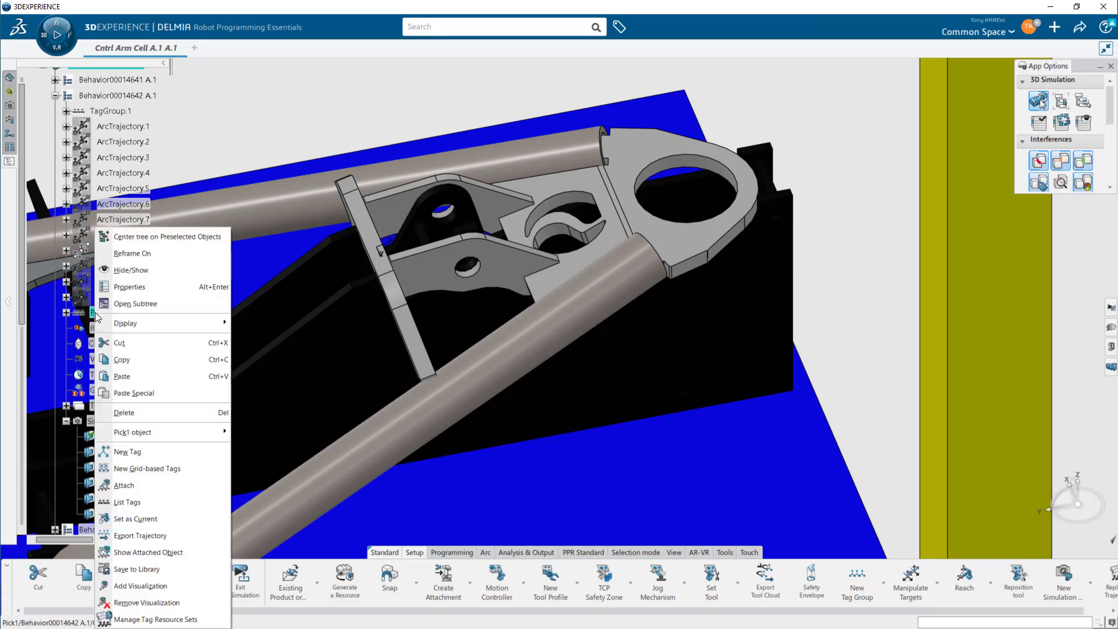
left_click(125, 373)
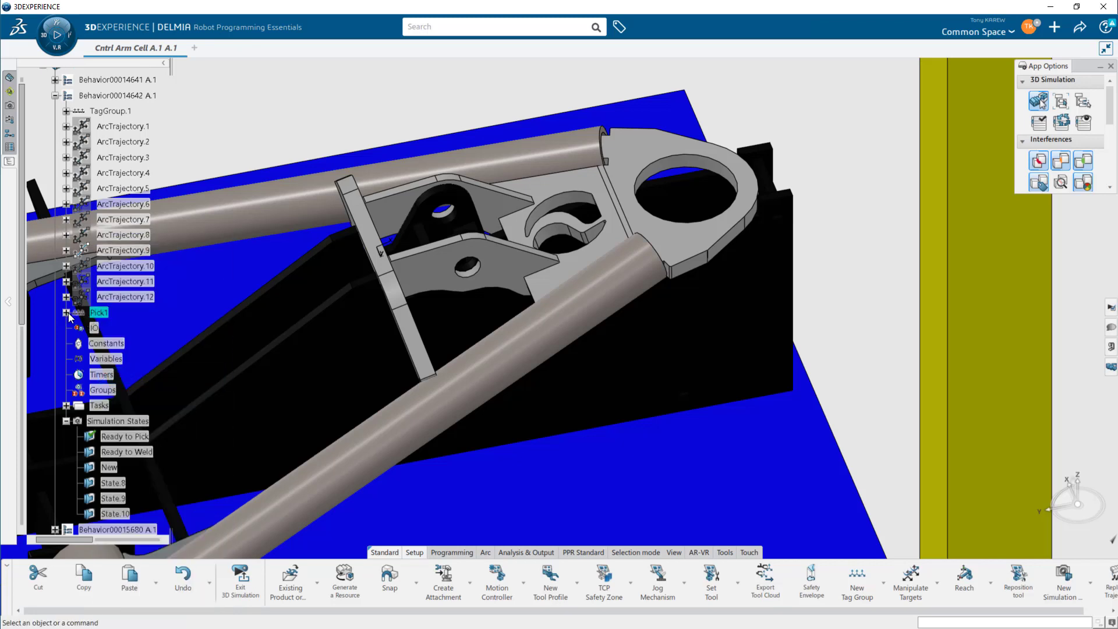
left_click(121, 330)
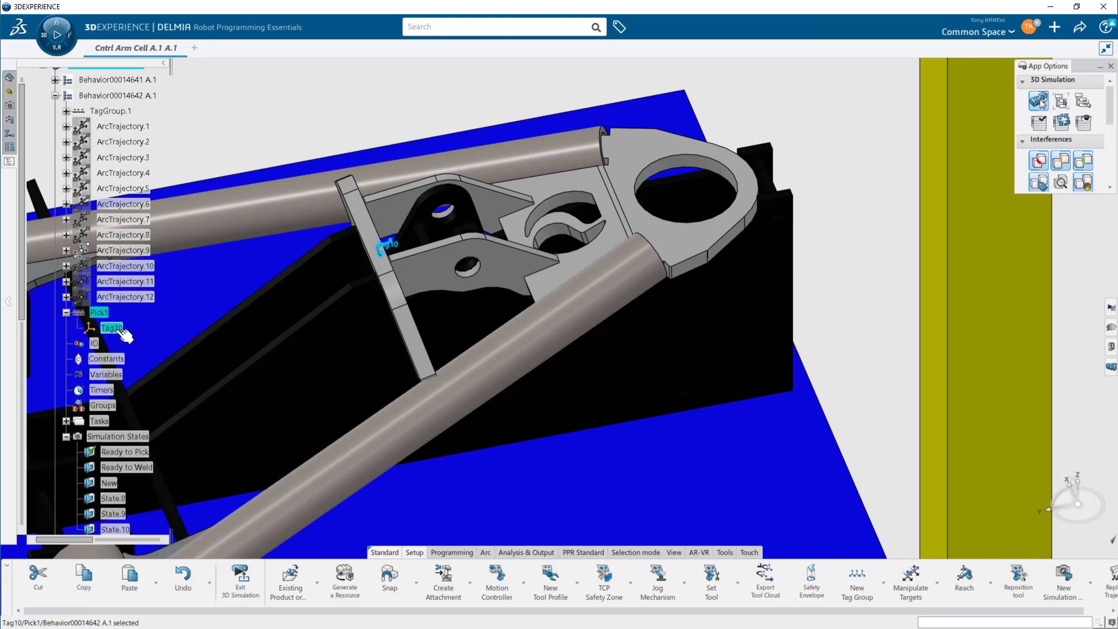
- Attach the Pick1 tag group to the Control Arm A.1 part
left_click(105, 313)
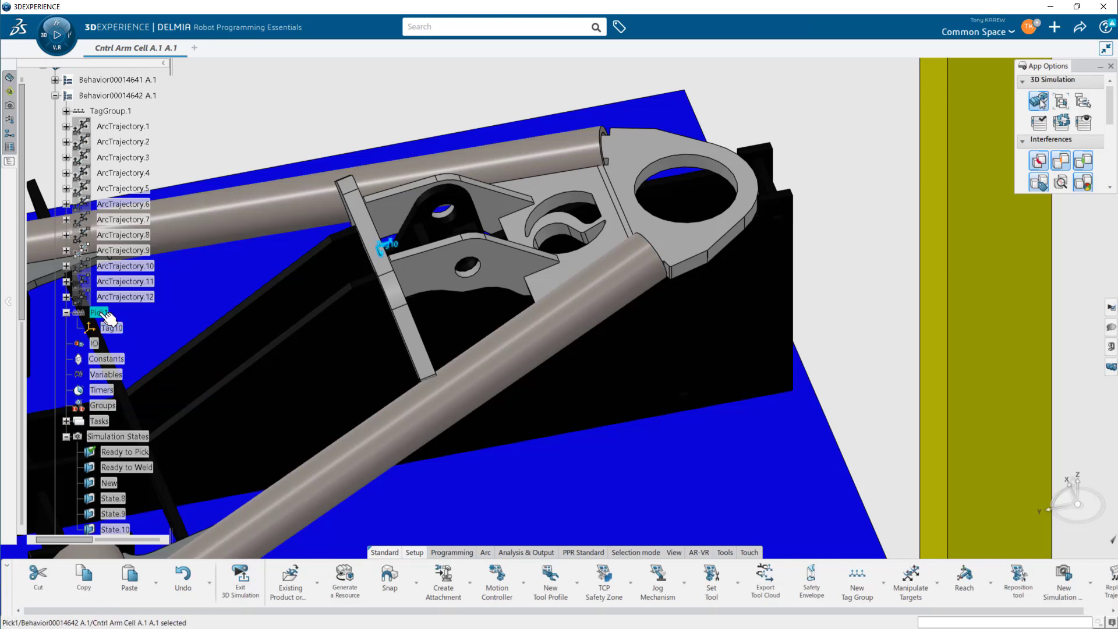
right_click(101, 317)
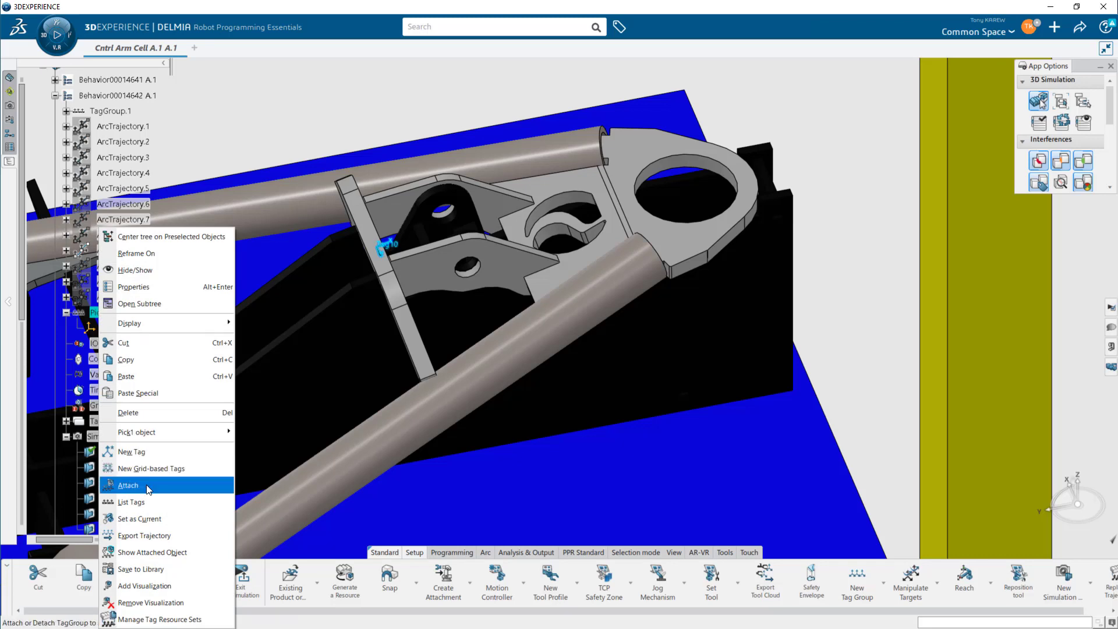
left_click(128, 485)
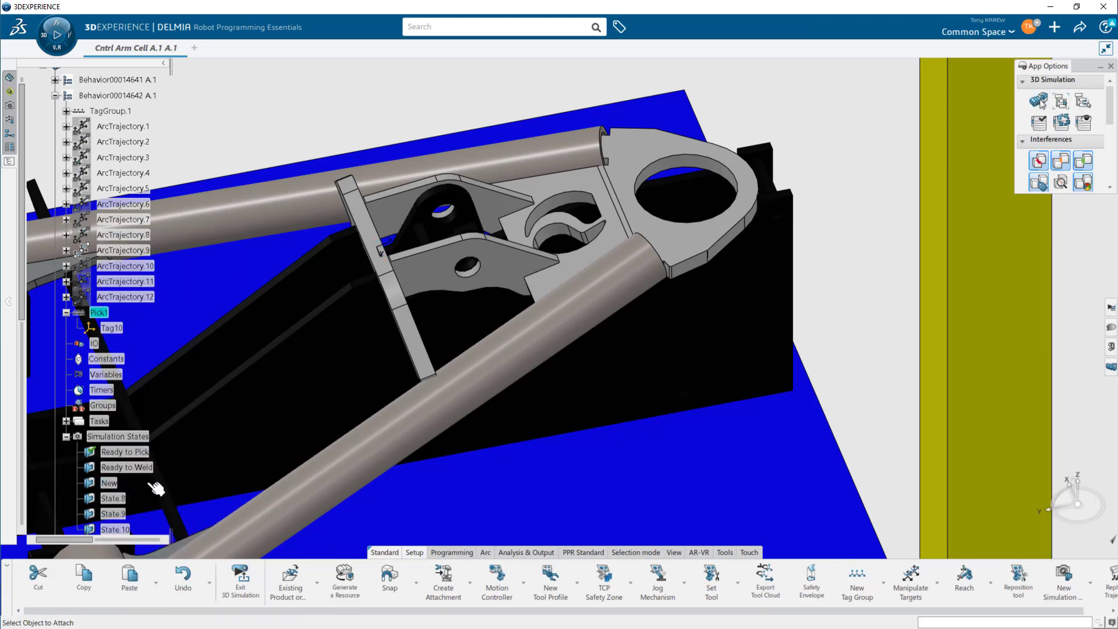
left_click(154, 487)
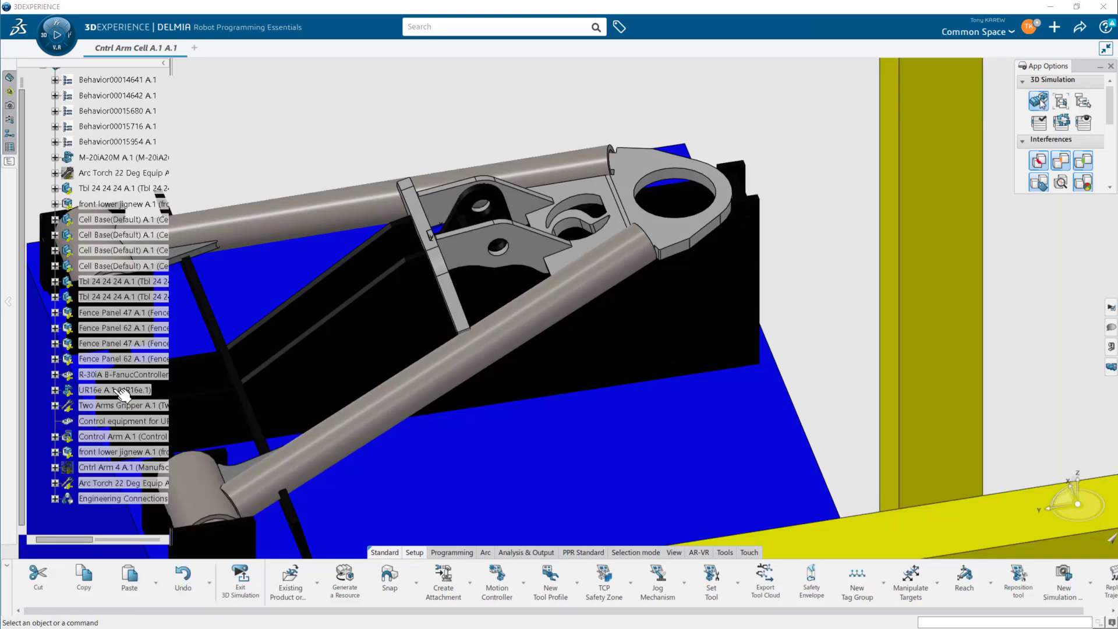
left_click(117, 438)
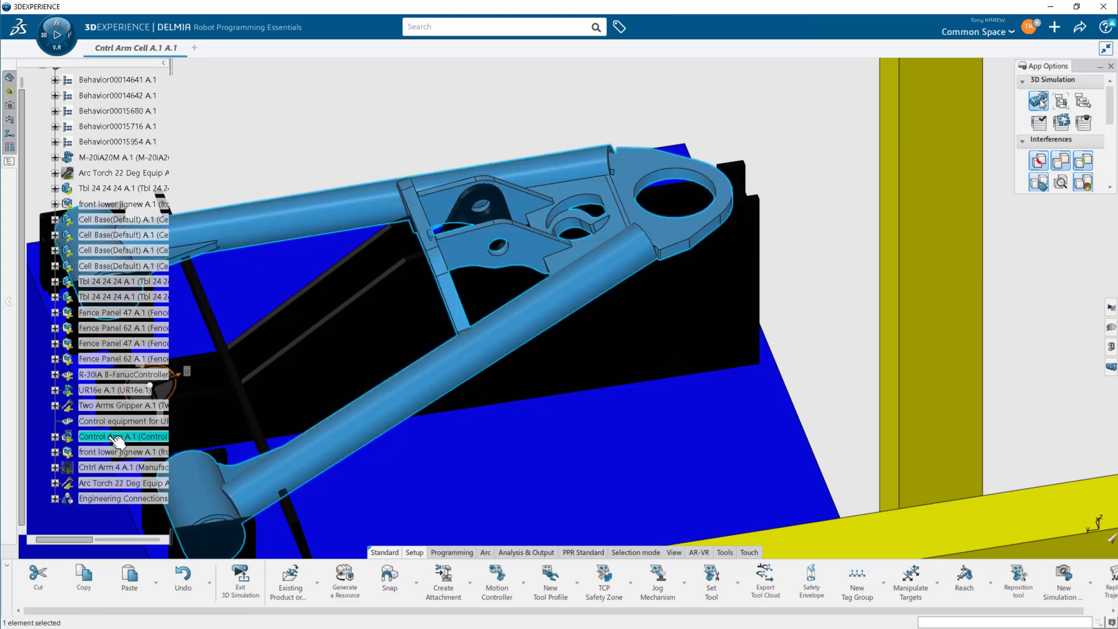
middle_click_drag(321, 387, 394, 371)
left_click_drag(233, 382, 215, 274)
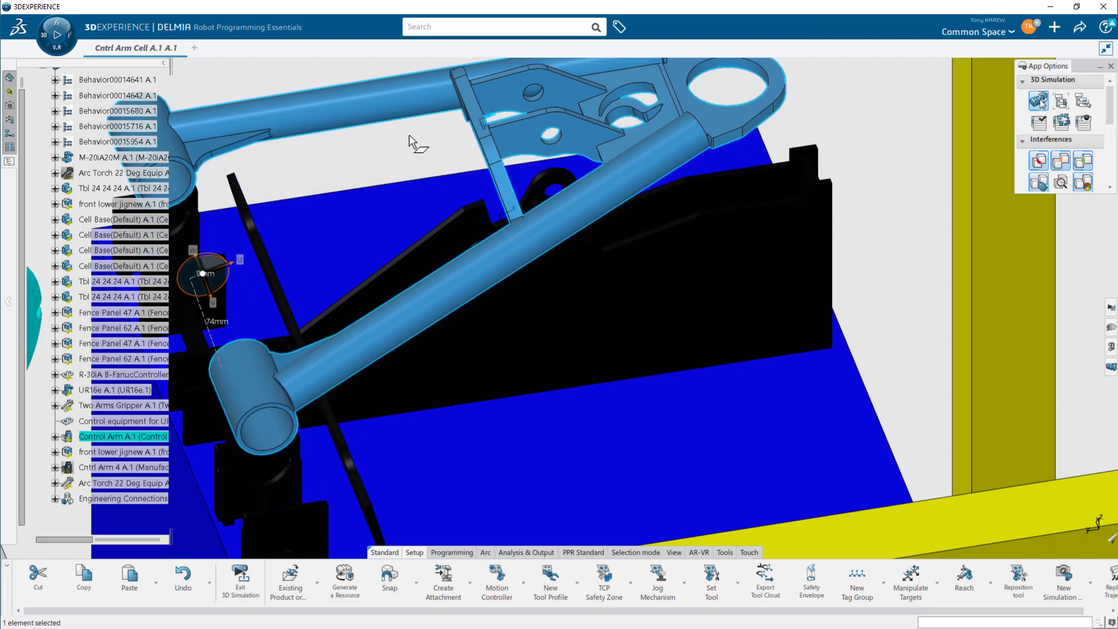
left_click(479, 124)
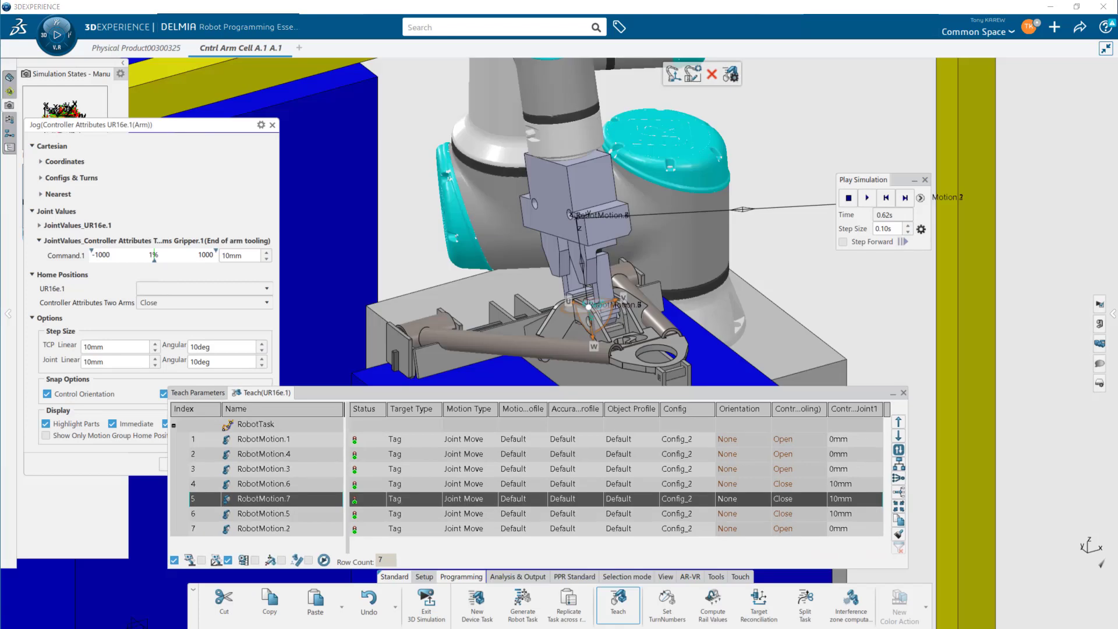
- Close the jog panel and expand the product tree's Engineering Connections to inspect the attachments
left_click(271, 124)
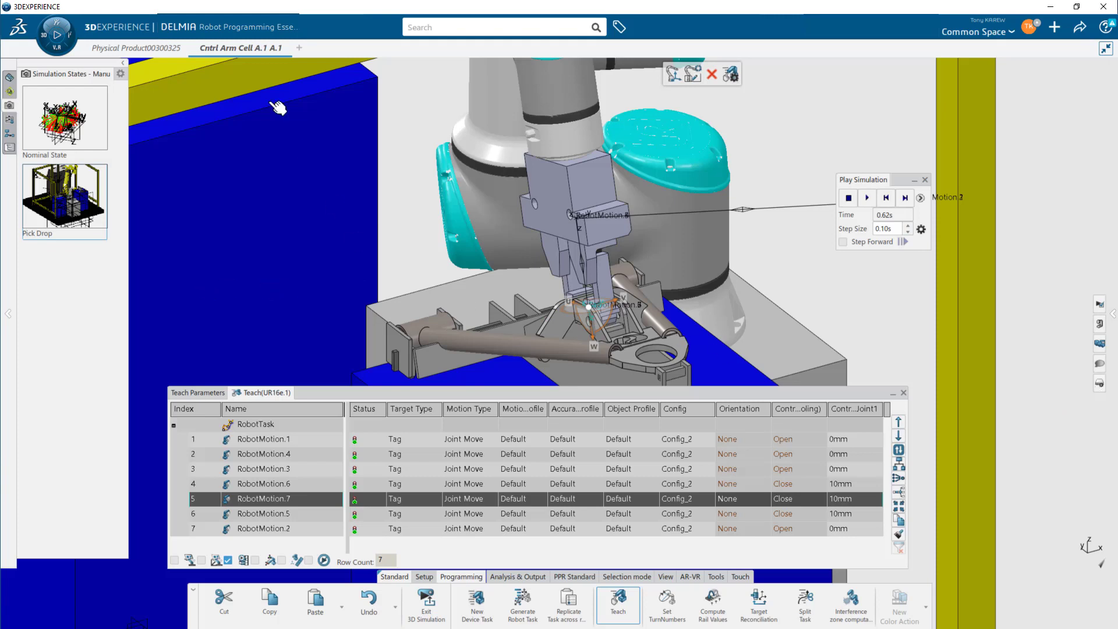
left_click(122, 65)
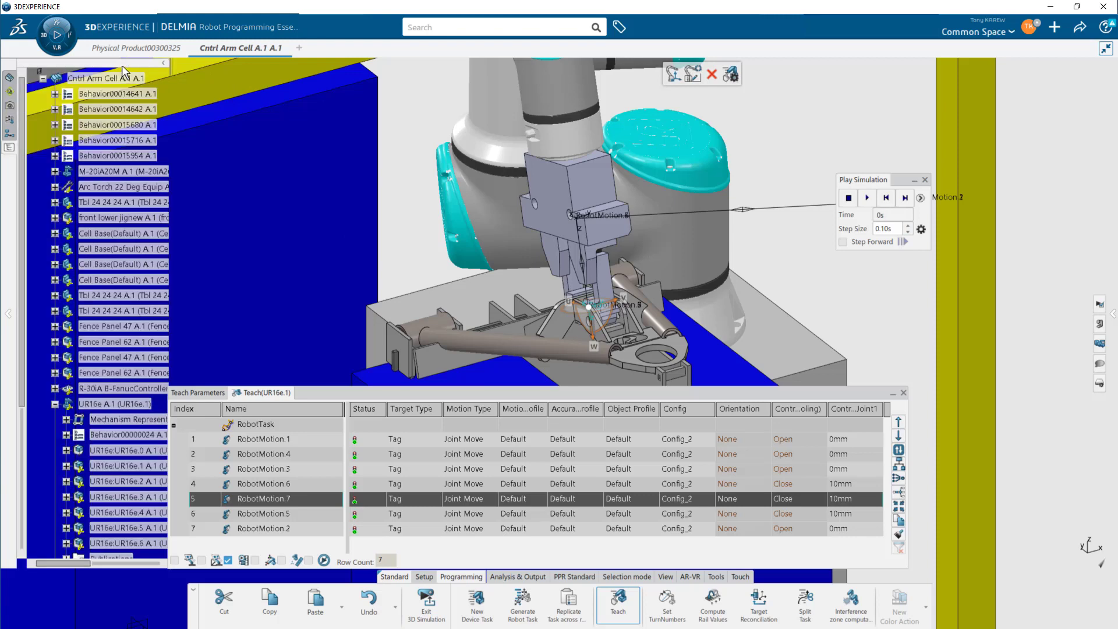
left_click(55, 404)
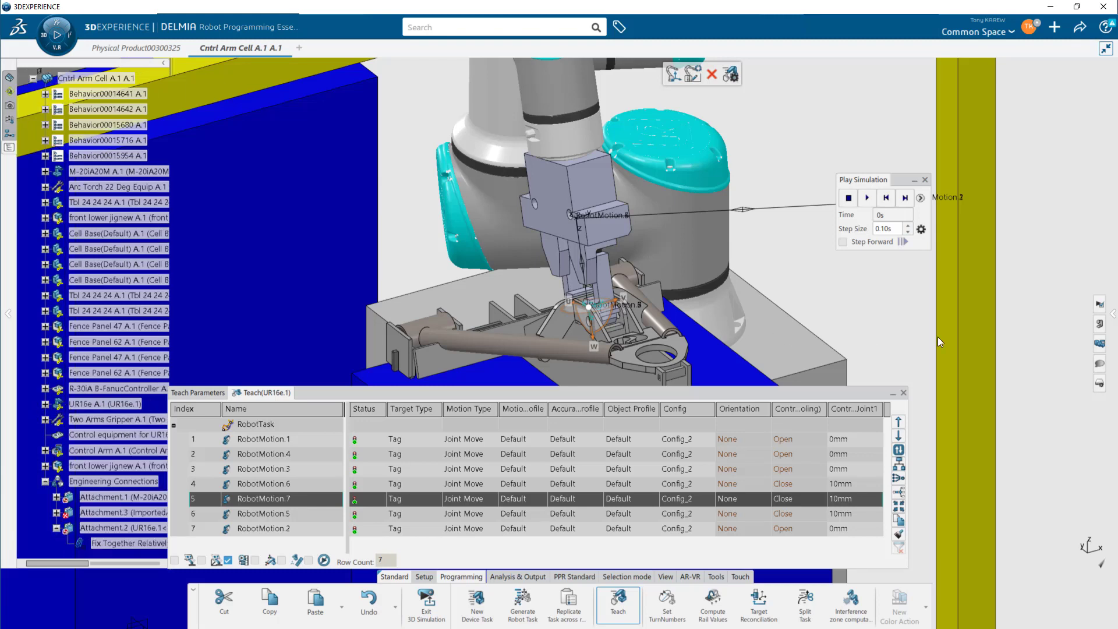
mouse_move(1114, 250)
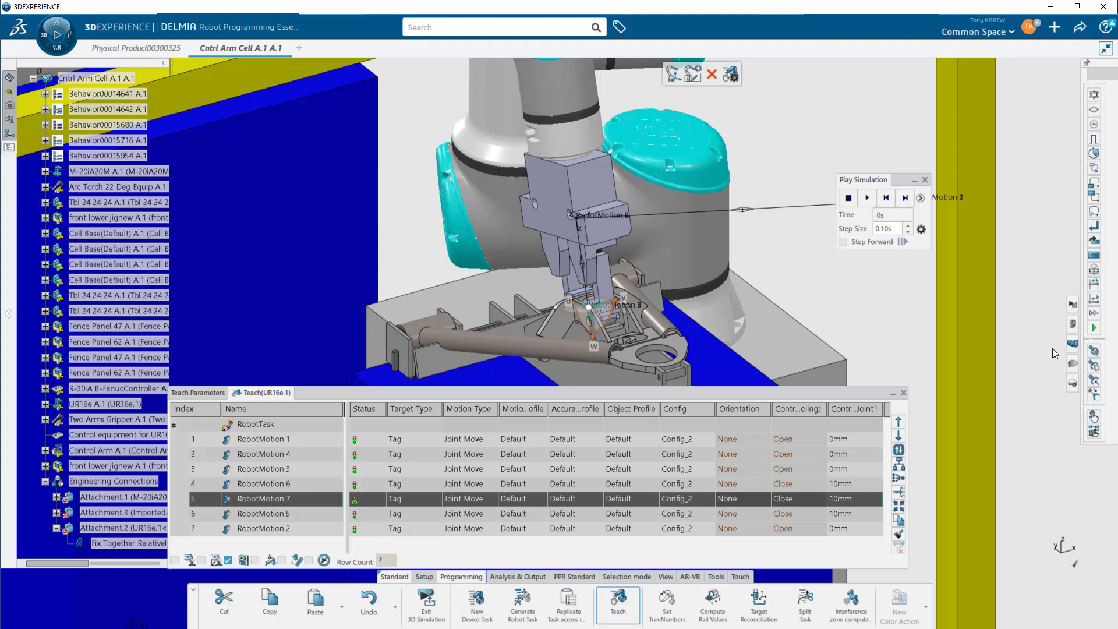
- Create a Pick and Drop grab activity in which the Two Arms Gripper grabs the Control Arm part
left_click(1094, 351)
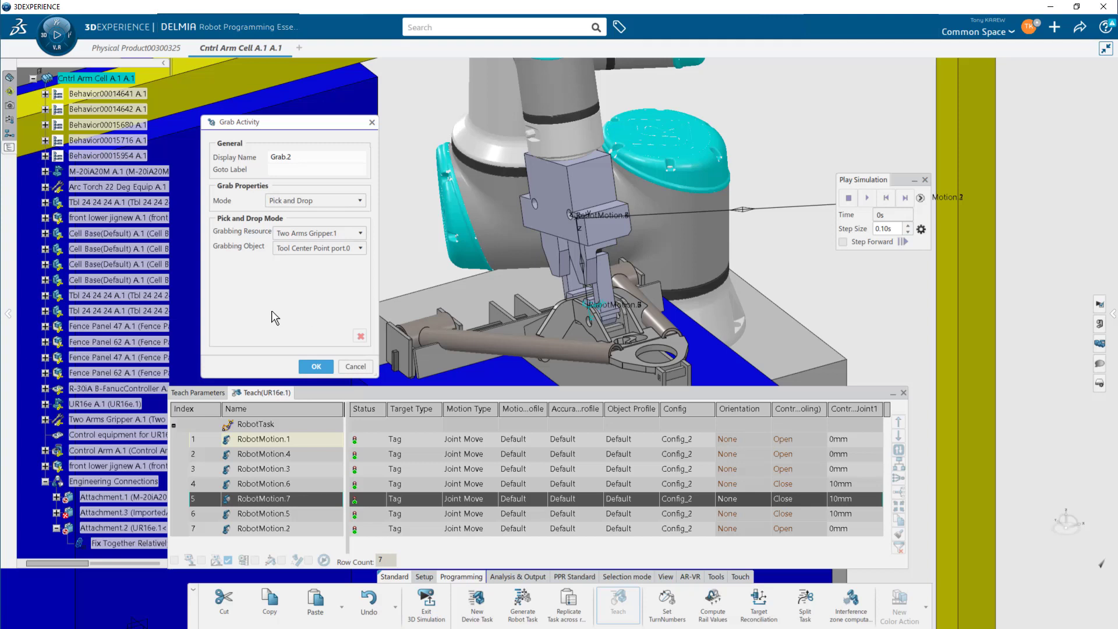
left_click(118, 454)
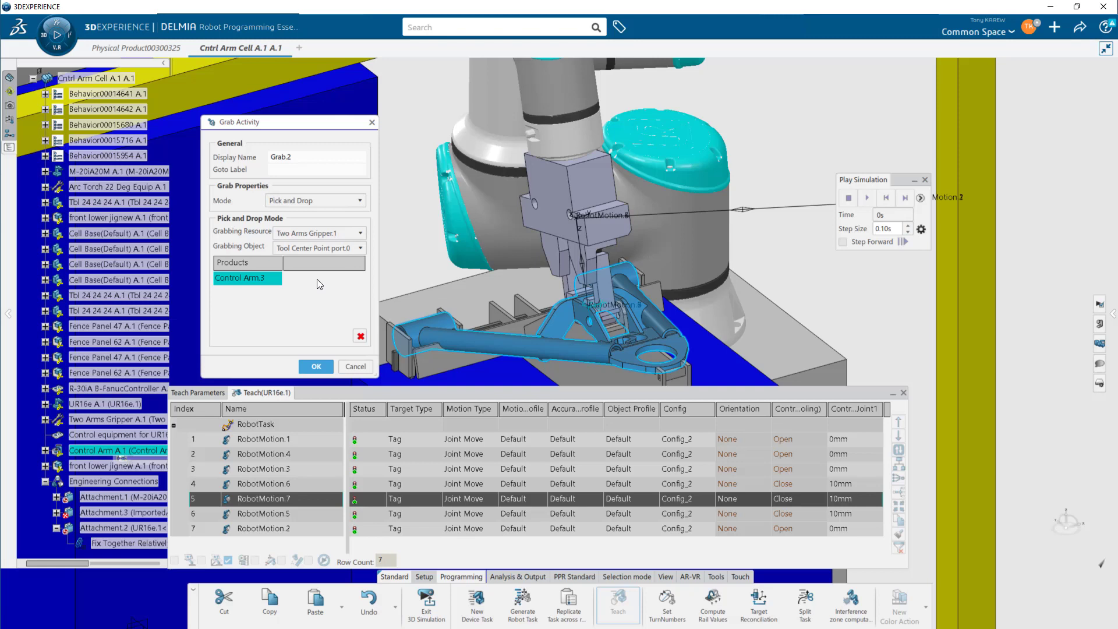
left_click(316, 366)
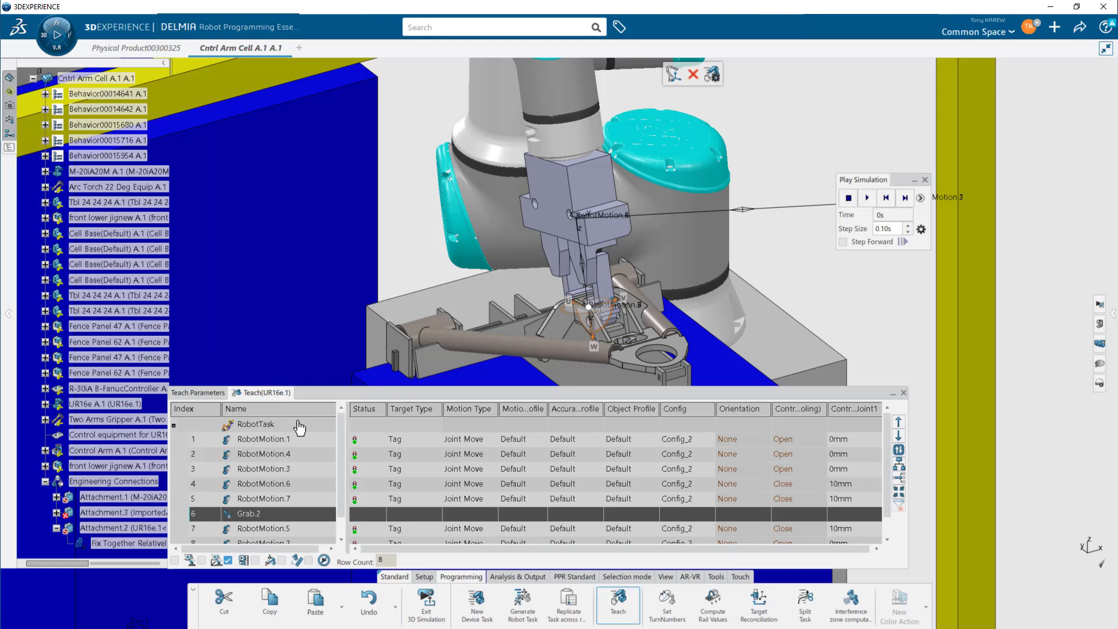
- Step through the taught robot motions to review the gripper positions at the control arm
left_click(297, 439)
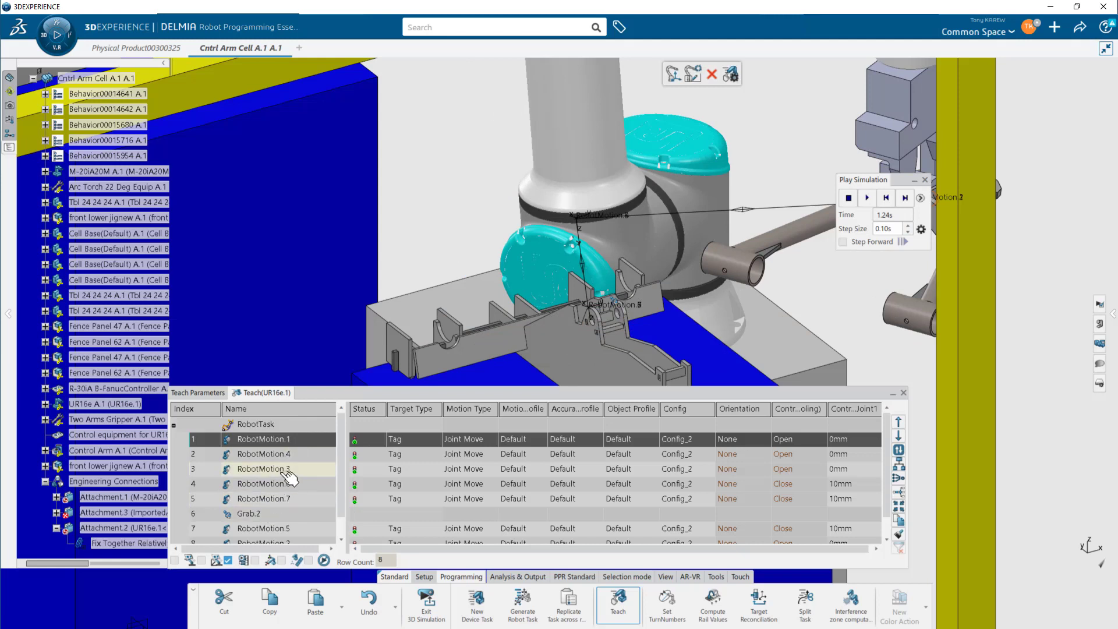
left_click(291, 469)
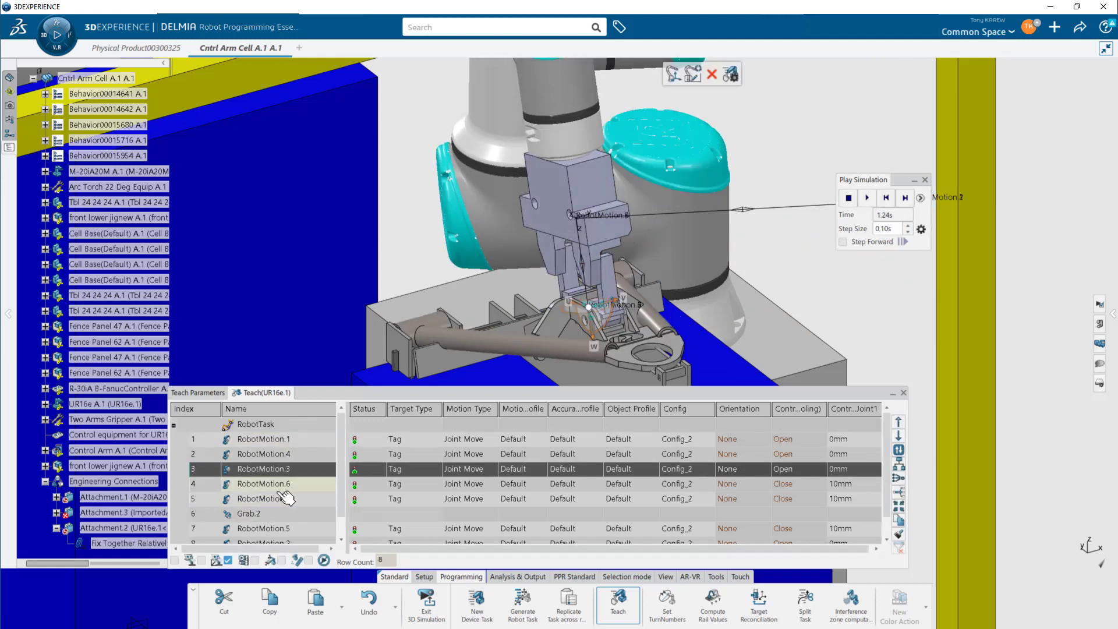
left_click(281, 488)
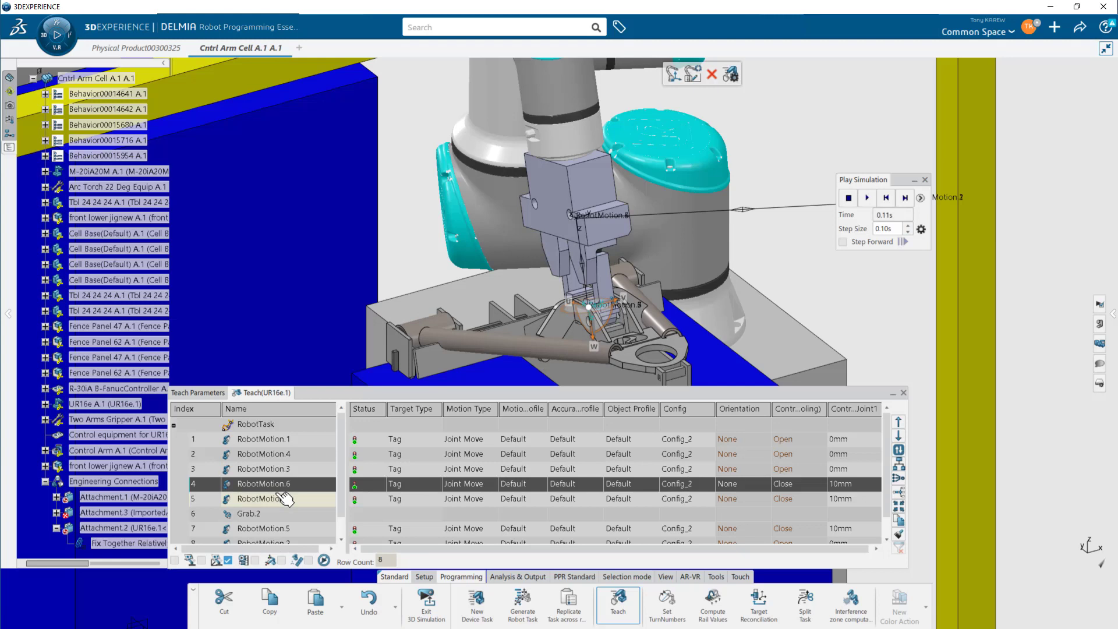
left_click(285, 500)
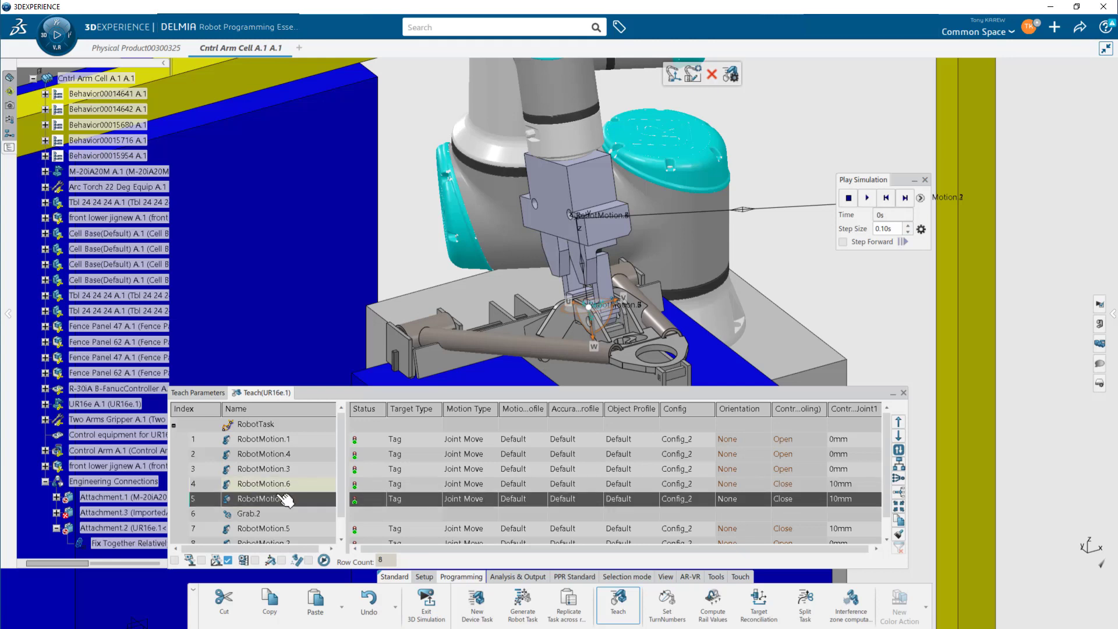
left_click(279, 528)
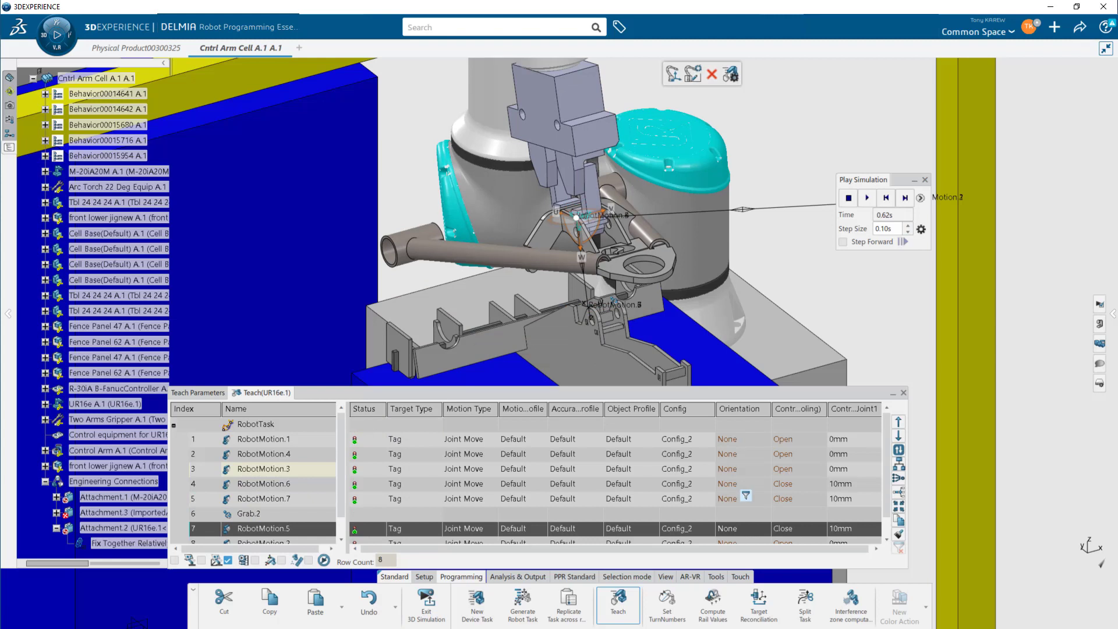
- Set the robot tool orientation angles to -180 deg, 15 deg and 0 deg and apply them
scroll(755, 256, "down", 10)
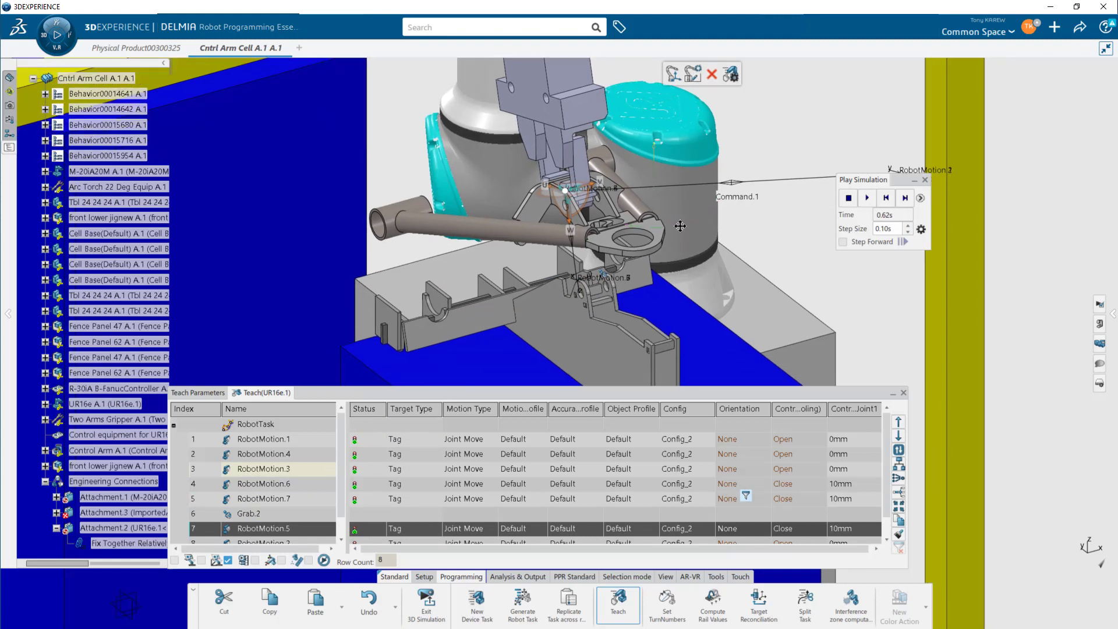
middle_click_drag(650, 320, 391, 256)
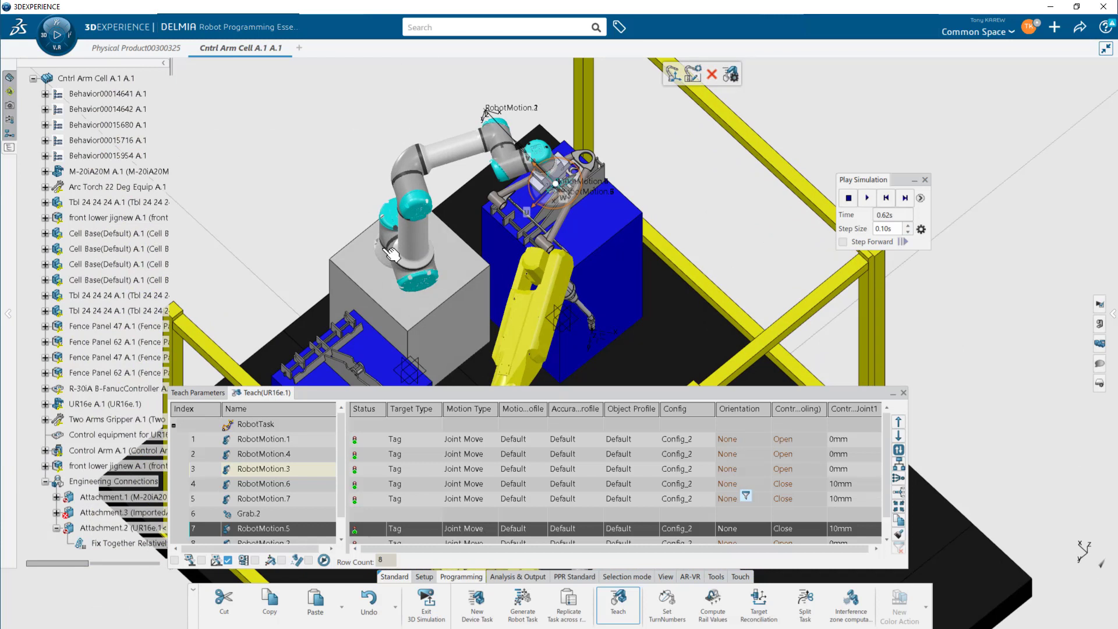
middle_click_drag(391, 253, 561, 287)
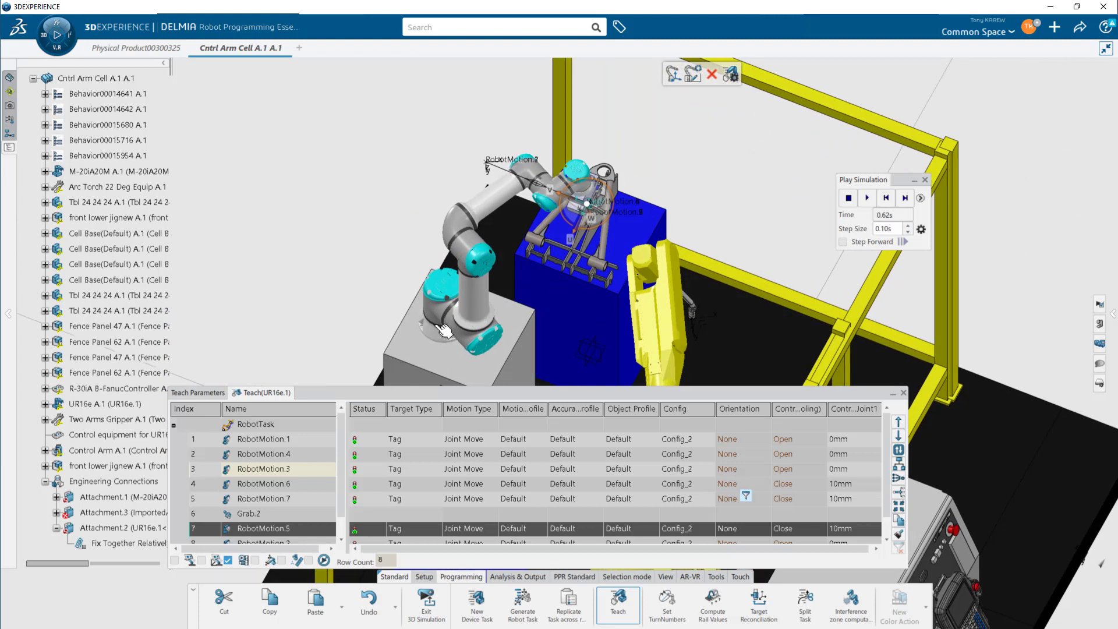
left_click_drag(429, 319, 402, 254)
middle_click_drag(505, 321, 619, 239)
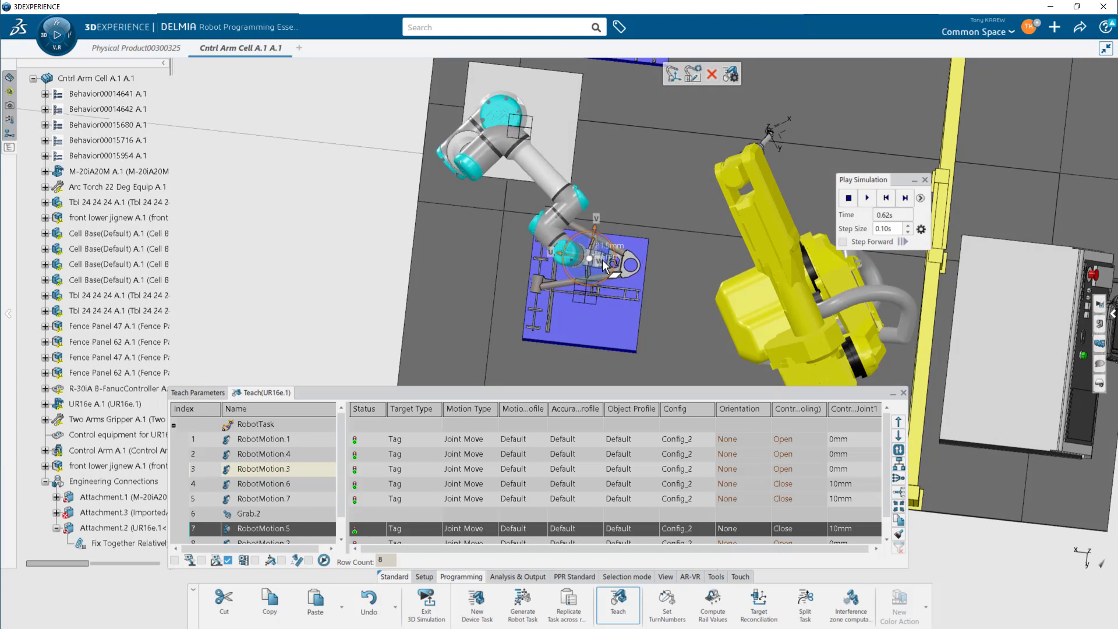
left_click_drag(595, 271, 593, 277)
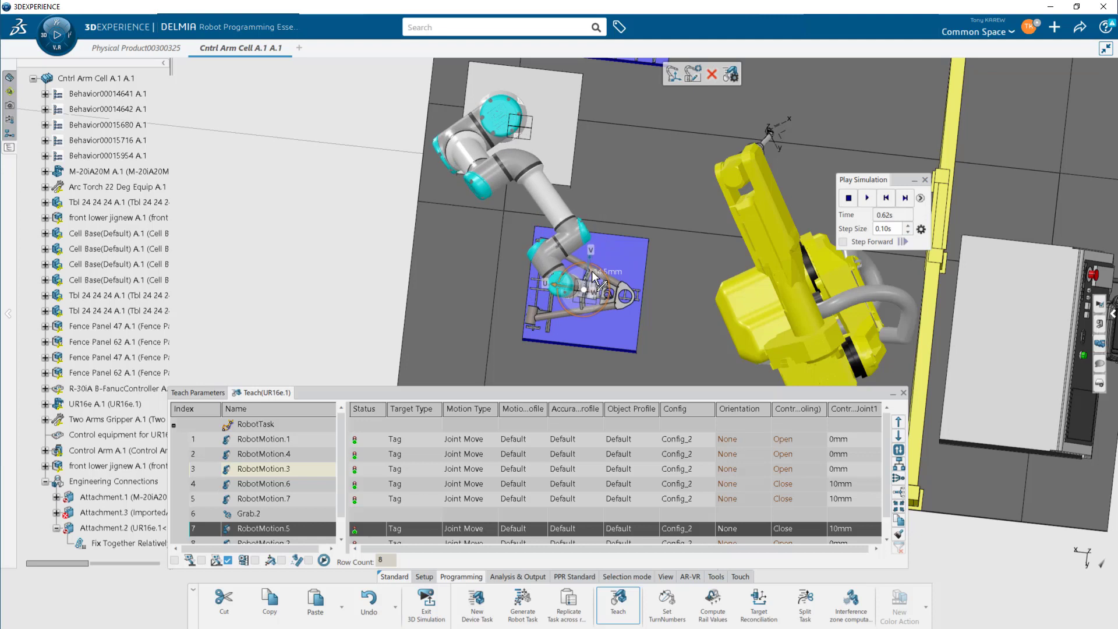
middle_click_drag(609, 312, 618, 118)
middle_click_drag(631, 263, 610, 316)
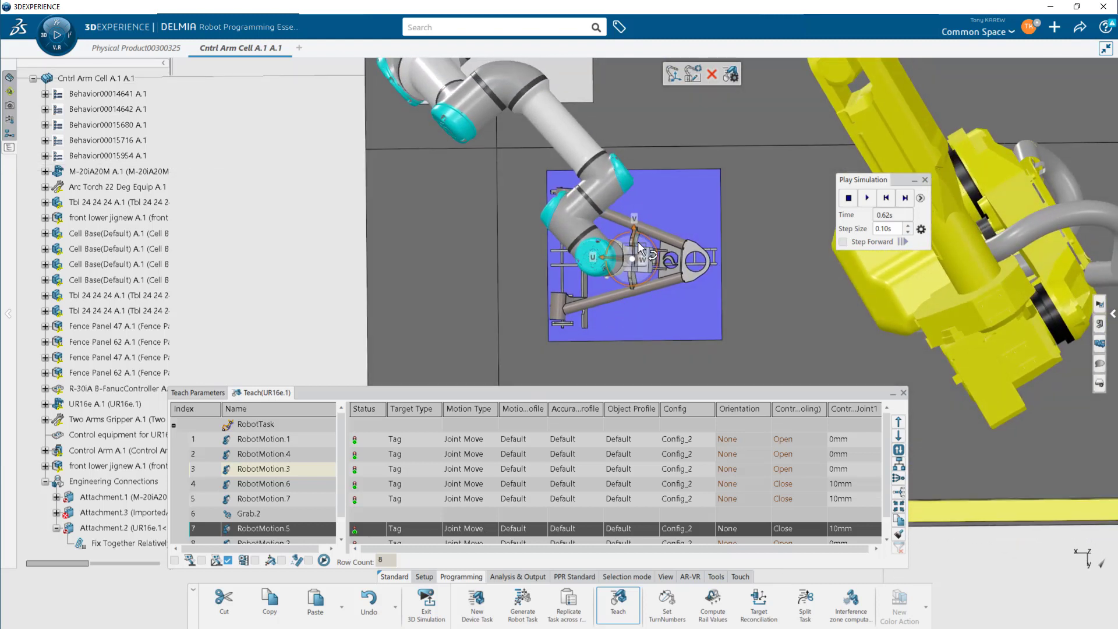
left_click_drag(651, 240, 634, 244)
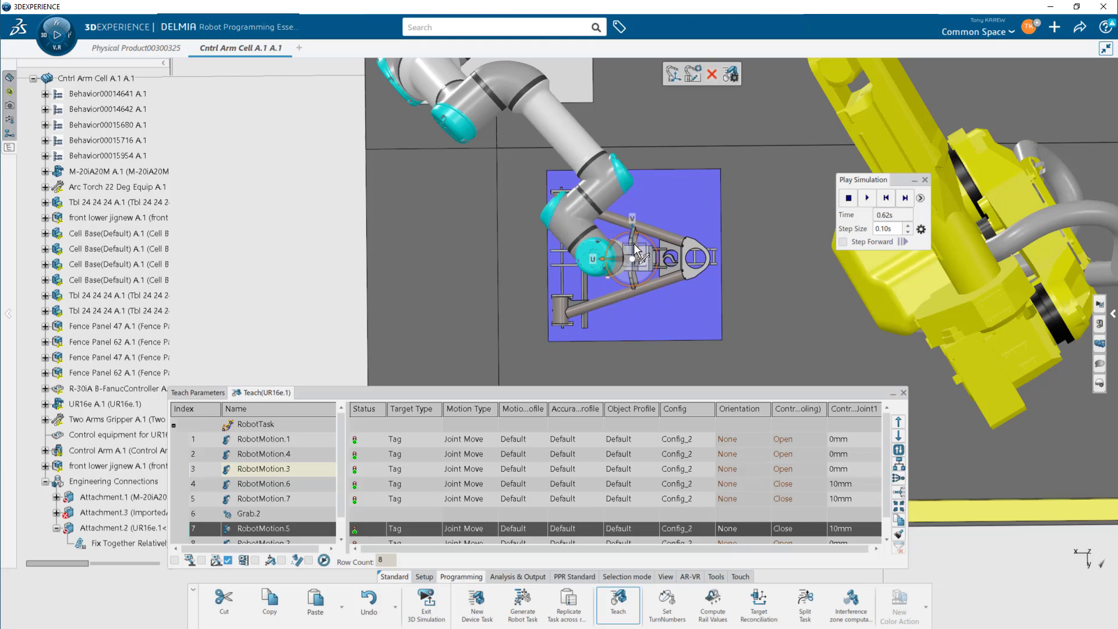
double_click(652, 273)
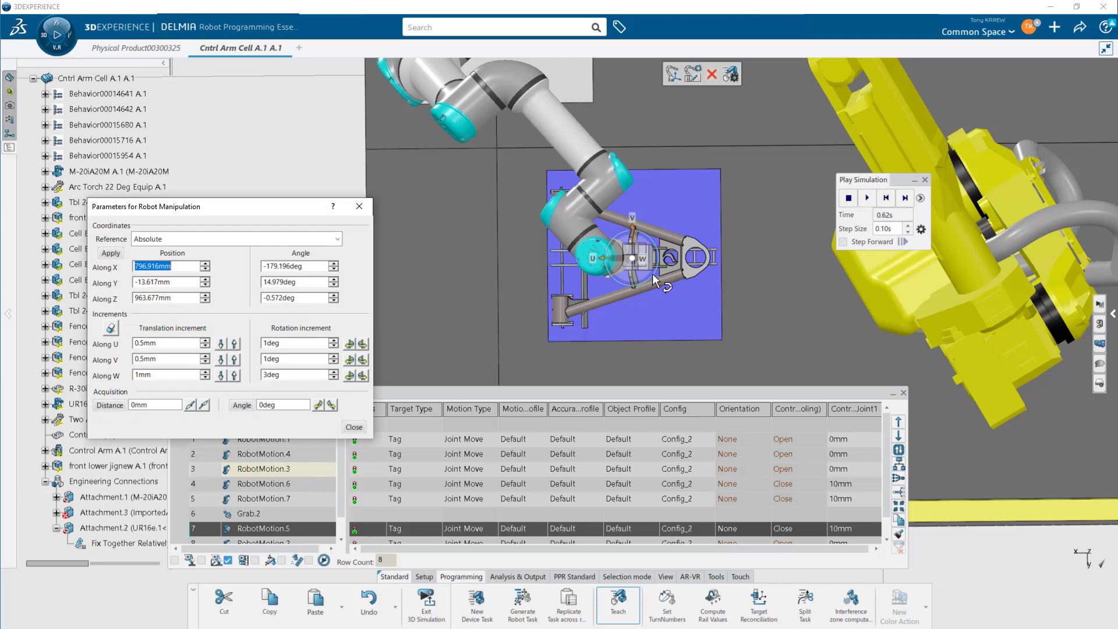
left_click_drag(316, 264, 259, 271)
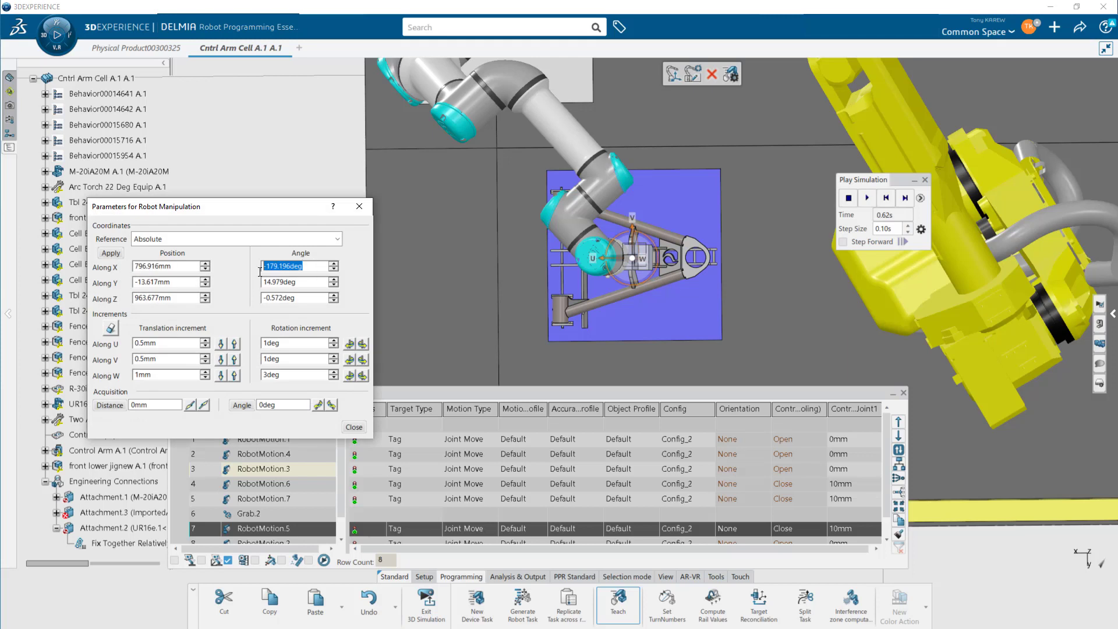
type("-180")
left_click_drag(315, 283, 262, 284)
type("15")
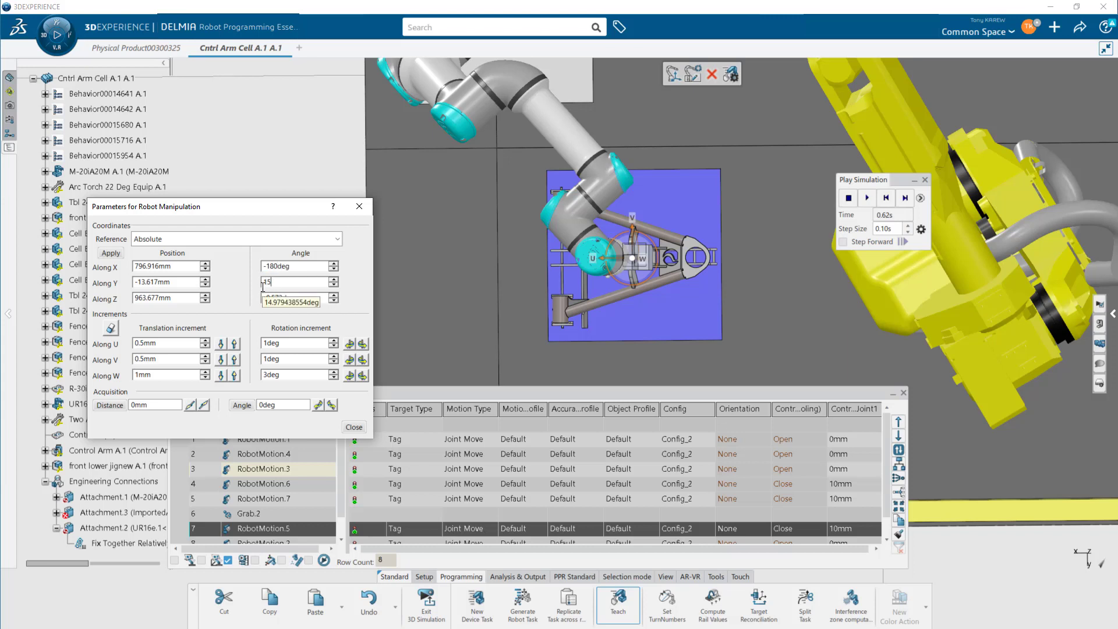
left_click_drag(299, 298, 261, 299)
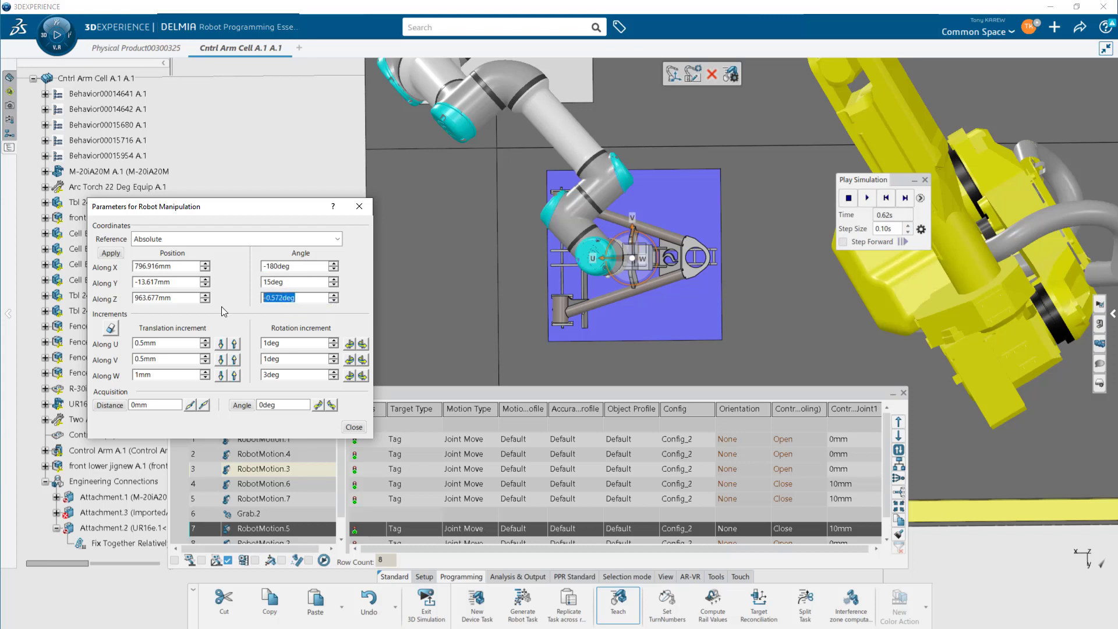
type("0")
left_click(110, 253)
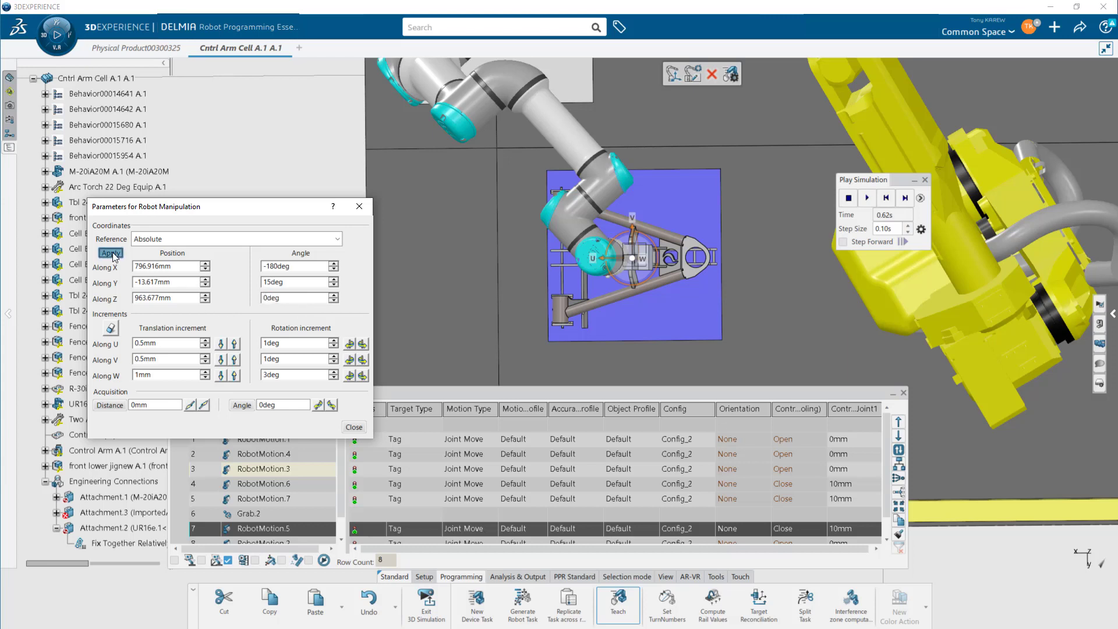
- Lower the gripper onto the control arm to about 862 mm along Z
middle_click_drag(551, 318, 617, 251)
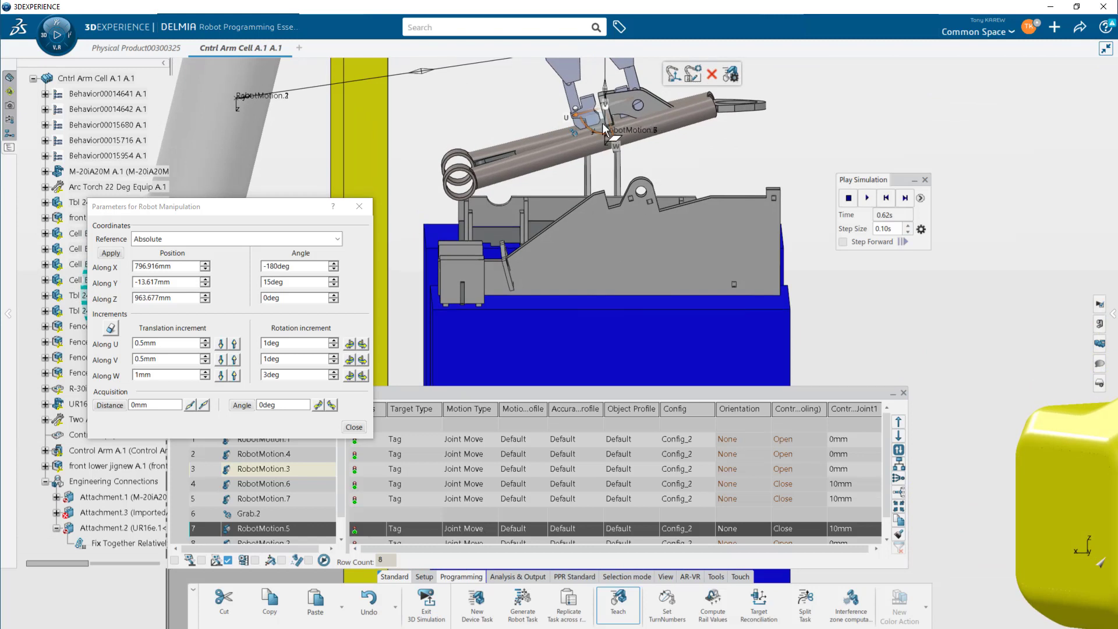
left_click_drag(601, 127, 602, 211)
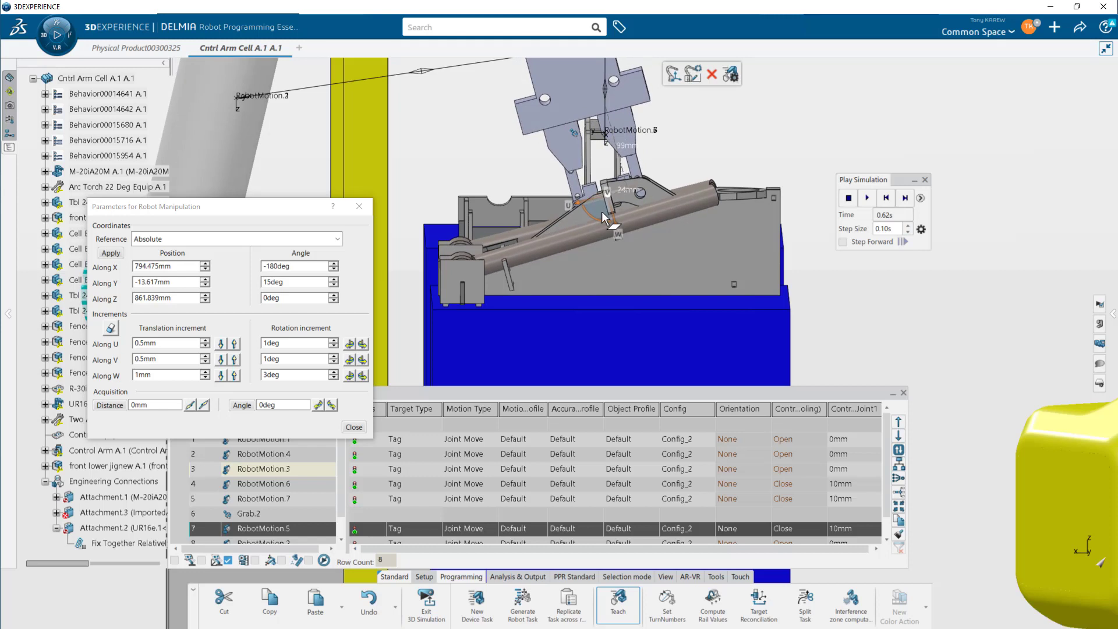
middle_click_drag(626, 224, 626, 160)
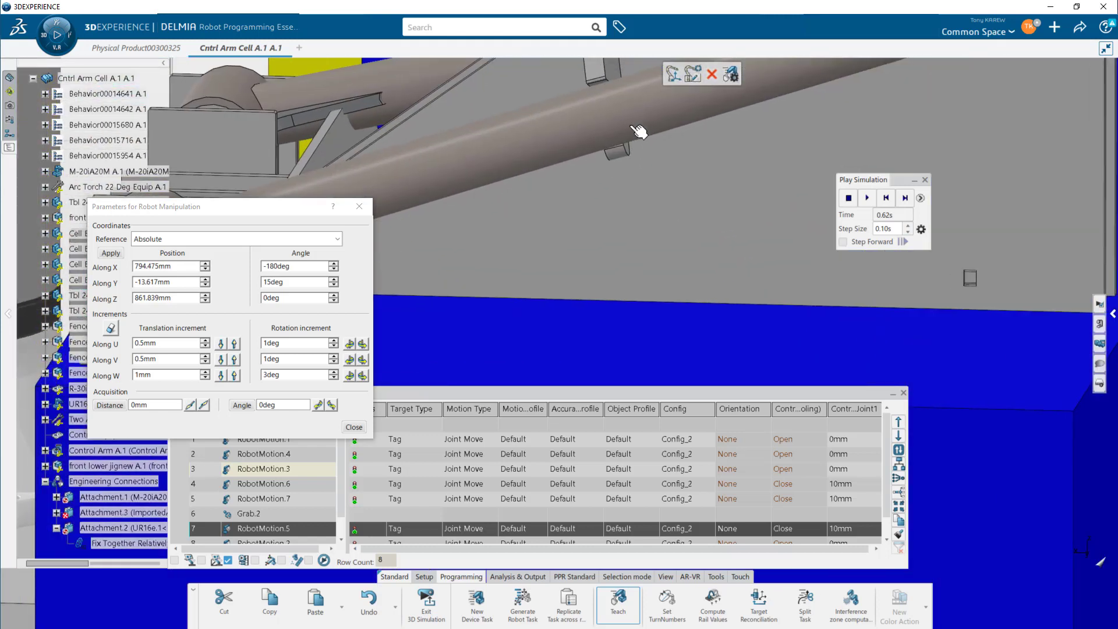
scroll(640, 146, "down", 5)
scroll(623, 303, "up", 5)
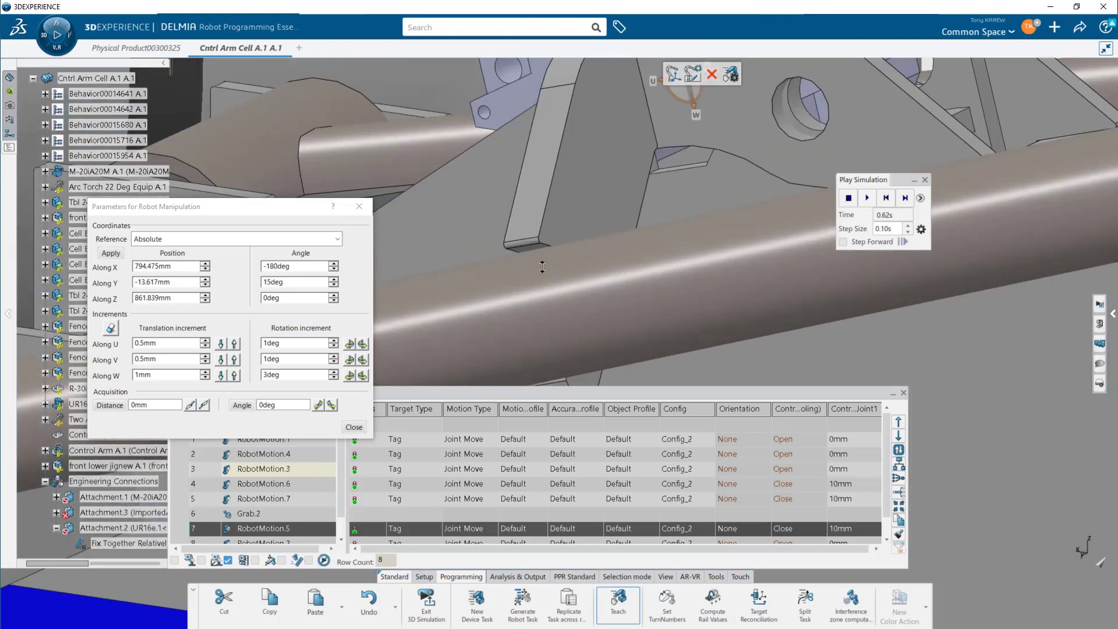
middle_click_drag(595, 209, 621, 300)
left_click_drag(636, 200, 640, 210)
middle_click_drag(579, 270, 735, 113)
middle_click_drag(772, 203, 551, 289)
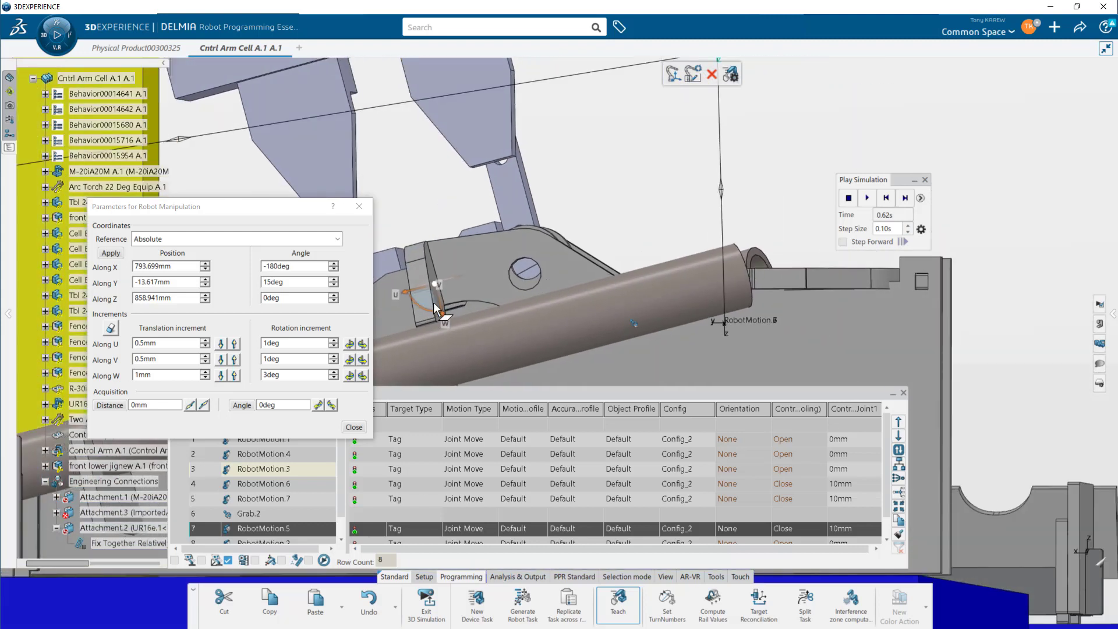
left_click_drag(430, 301, 429, 294)
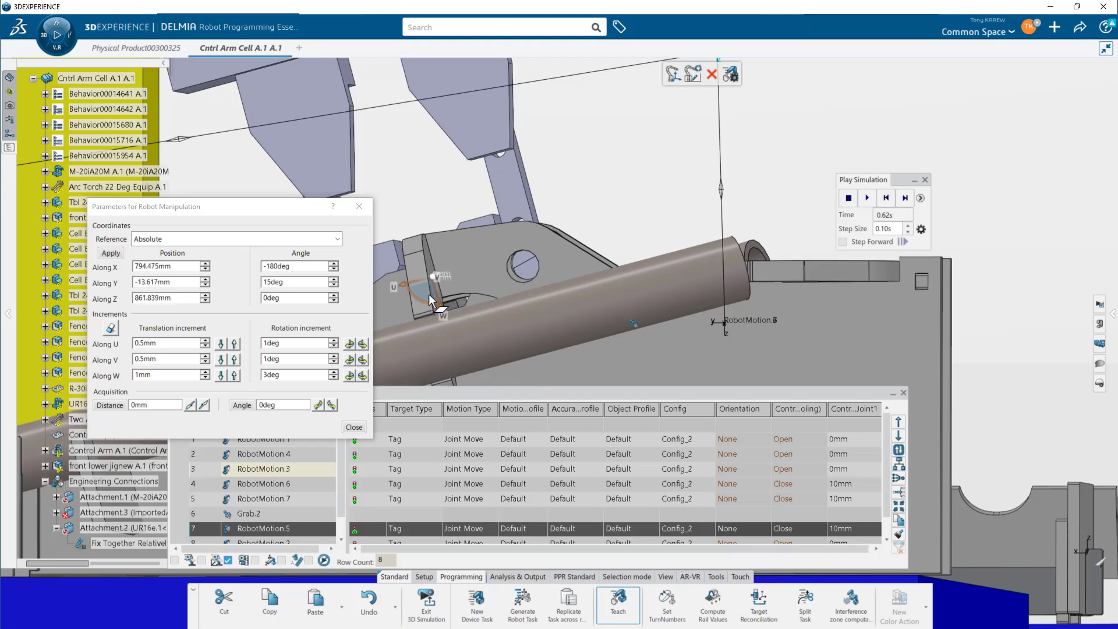
middle_click_drag(478, 306, 588, 287)
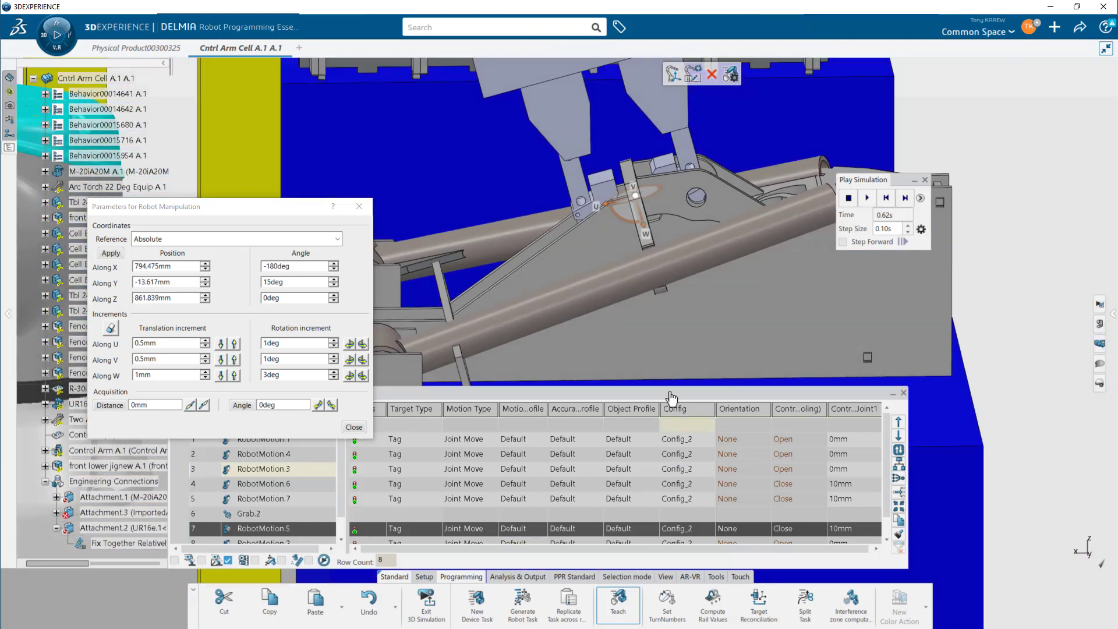
- Insert a new tag target at the lowered gripper position after the grab activity's following motion
left_click_drag(653, 397, 690, 185)
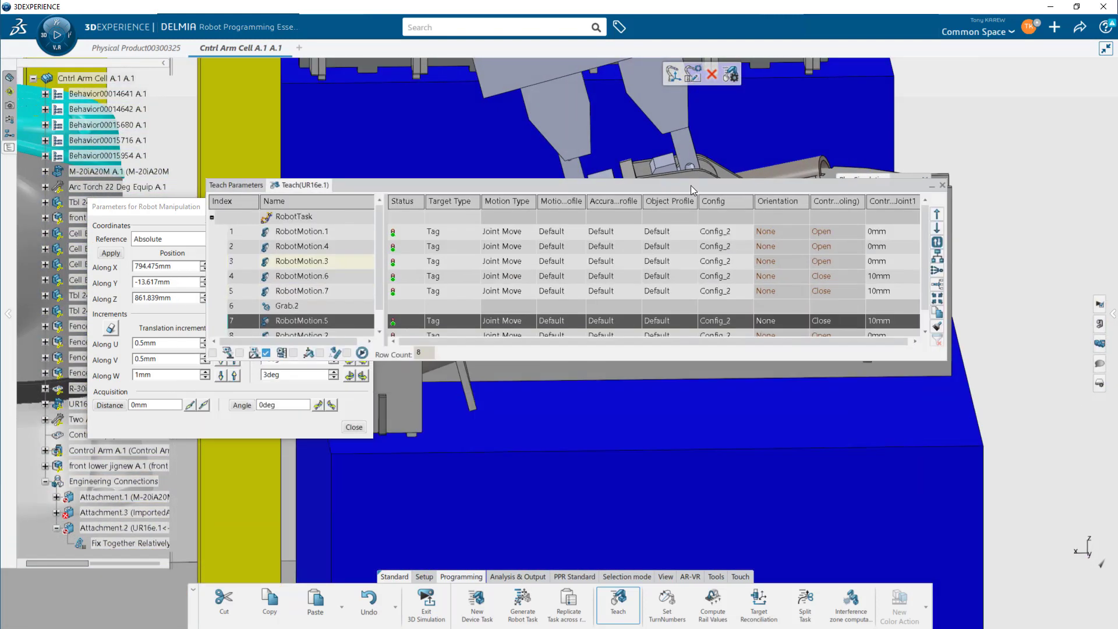
left_click_drag(380, 359, 379, 399)
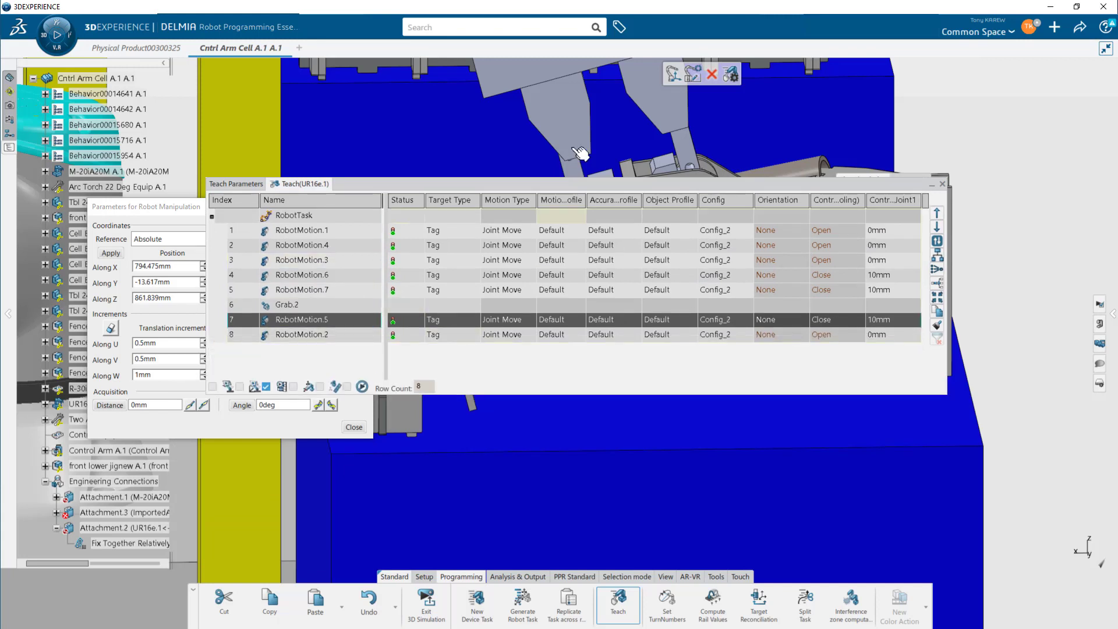
left_click(674, 75)
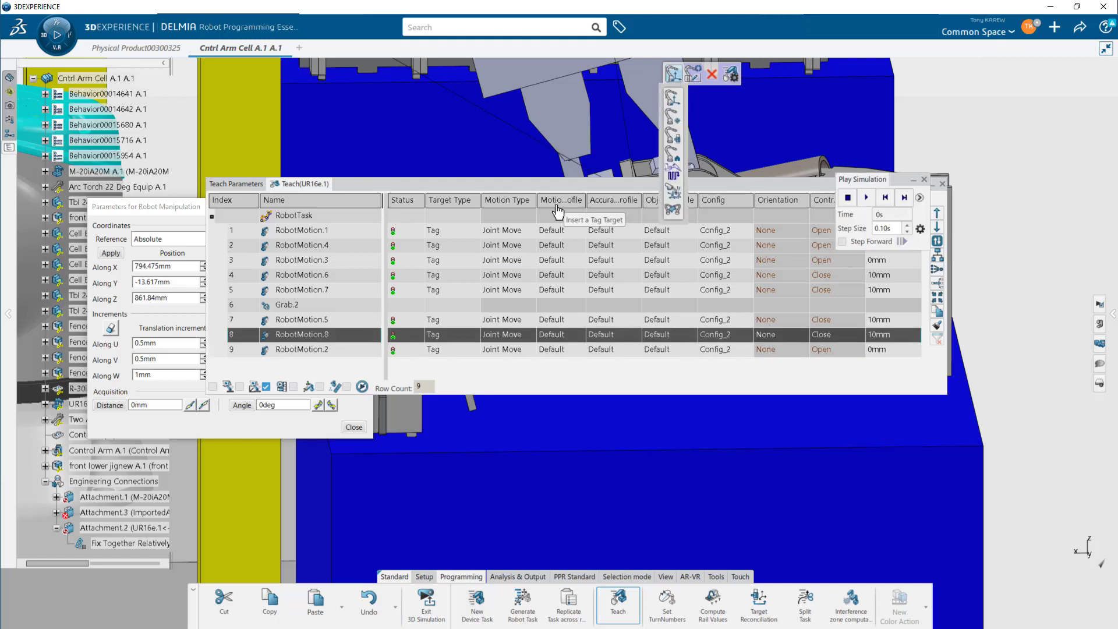
left_click_drag(556, 179, 565, 393)
left_click_drag(554, 351, 553, 353)
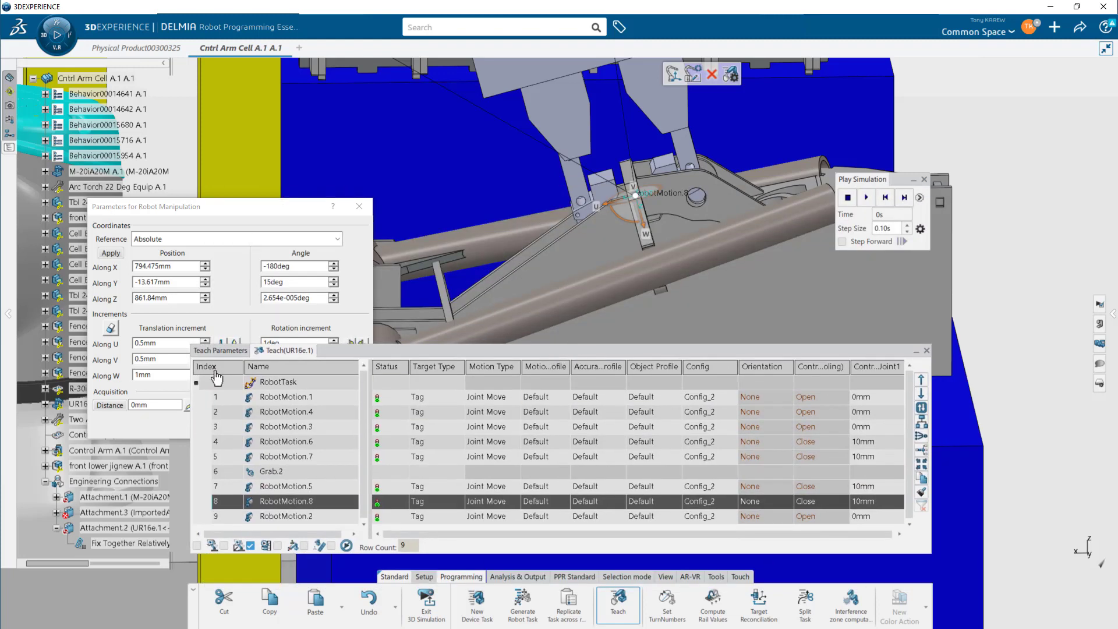
left_click_drag(341, 361, 312, 375)
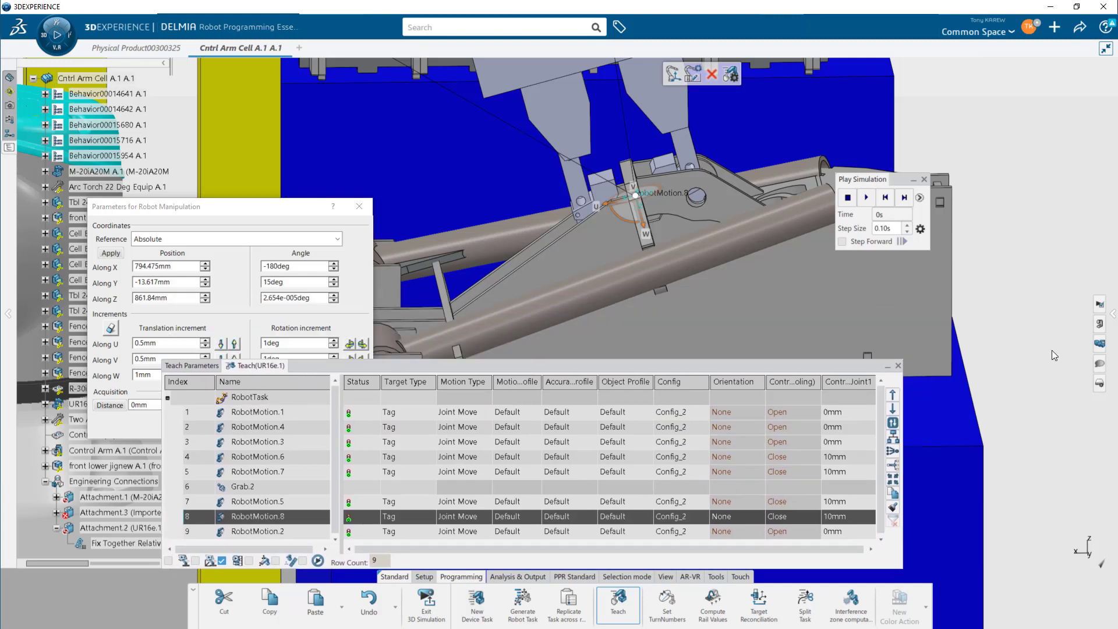
- Add a release activity with Release All mode to the robot task
mouse_move(1111, 232)
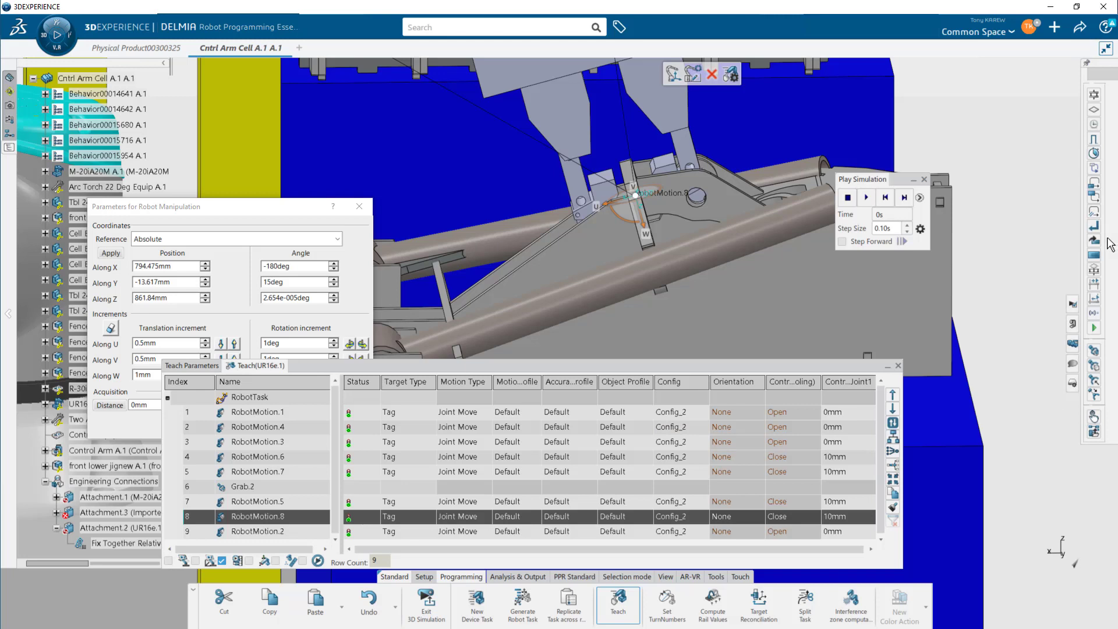
left_click(1095, 367)
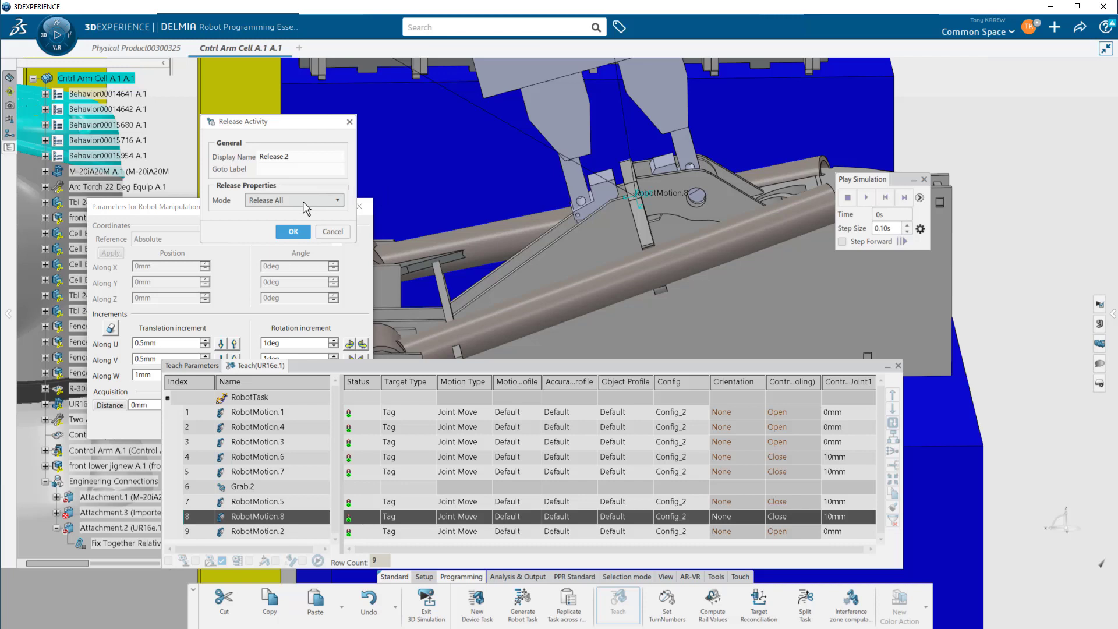
left_click(294, 232)
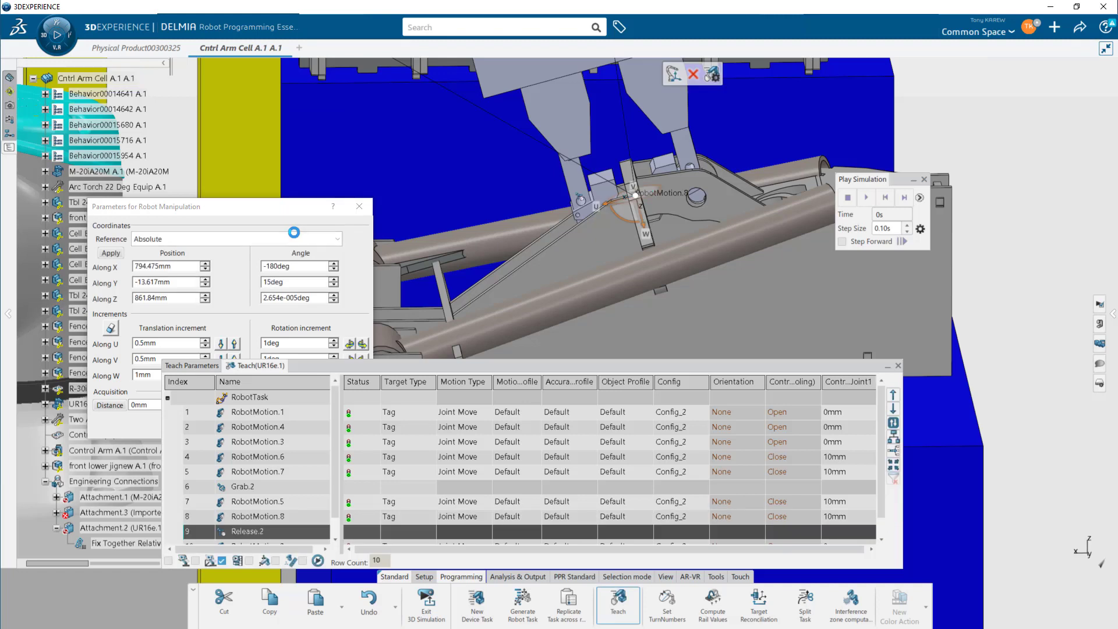
- Raise the gripper above the control arm to about 963 mm along Z
left_click_drag(486, 366, 435, 341)
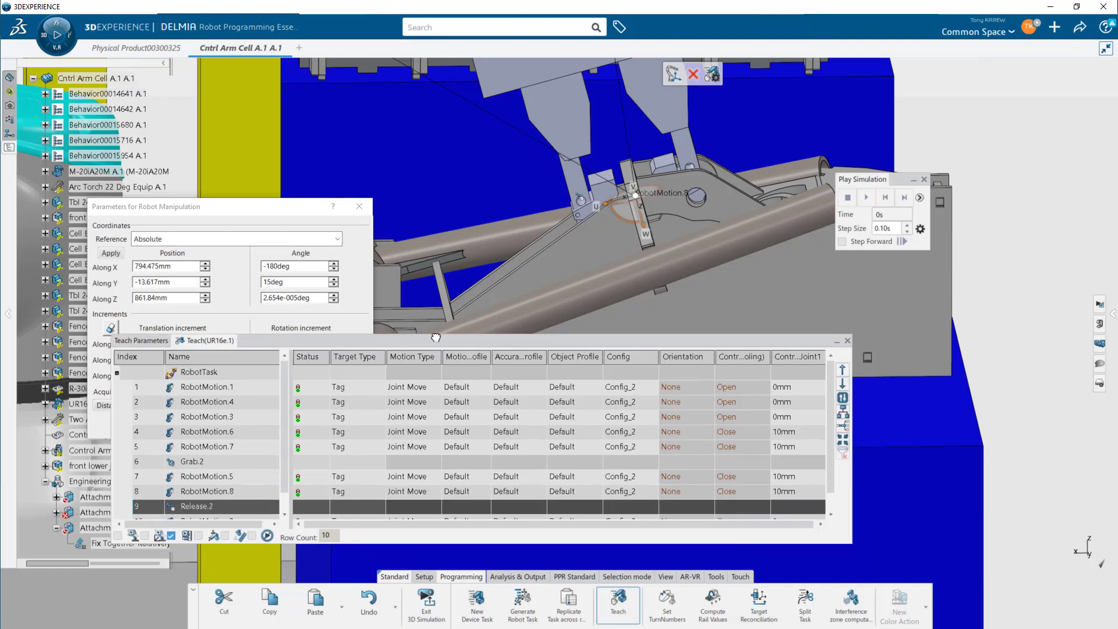
mouse_move(730, 265)
middle_mouse_down()
mouse_move(733, 284)
mouse_move(715, 260)
middle_mouse_up()
middle_click_drag(702, 329, 713, 252)
left_click_drag(648, 235, 606, 104)
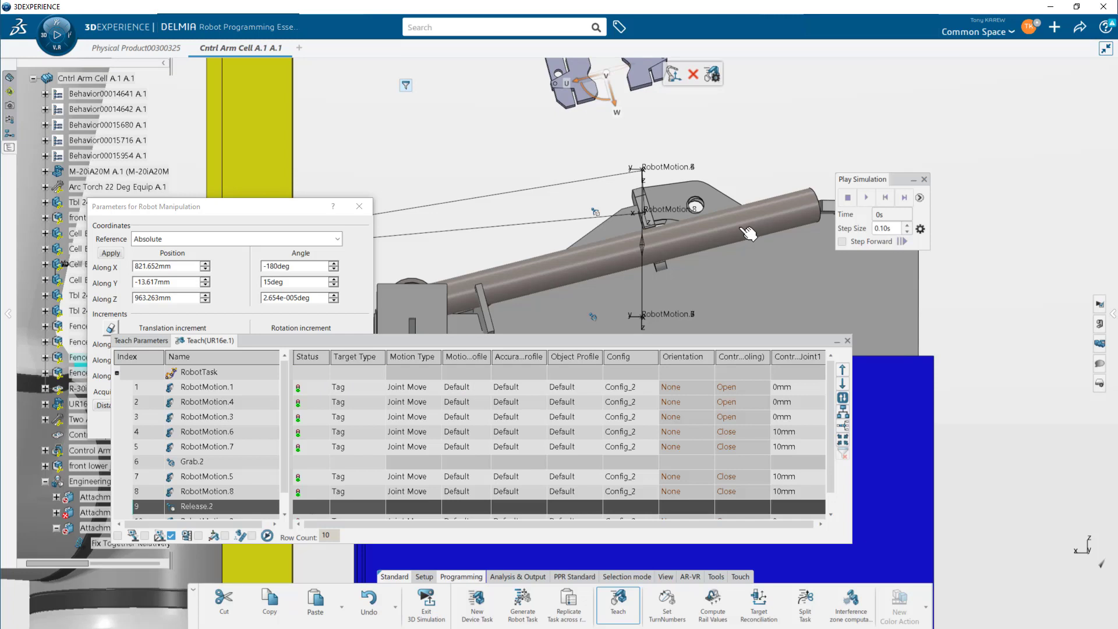
- Insert two tag targets after the release activity at the raised gripper position
mouse_move(675, 80)
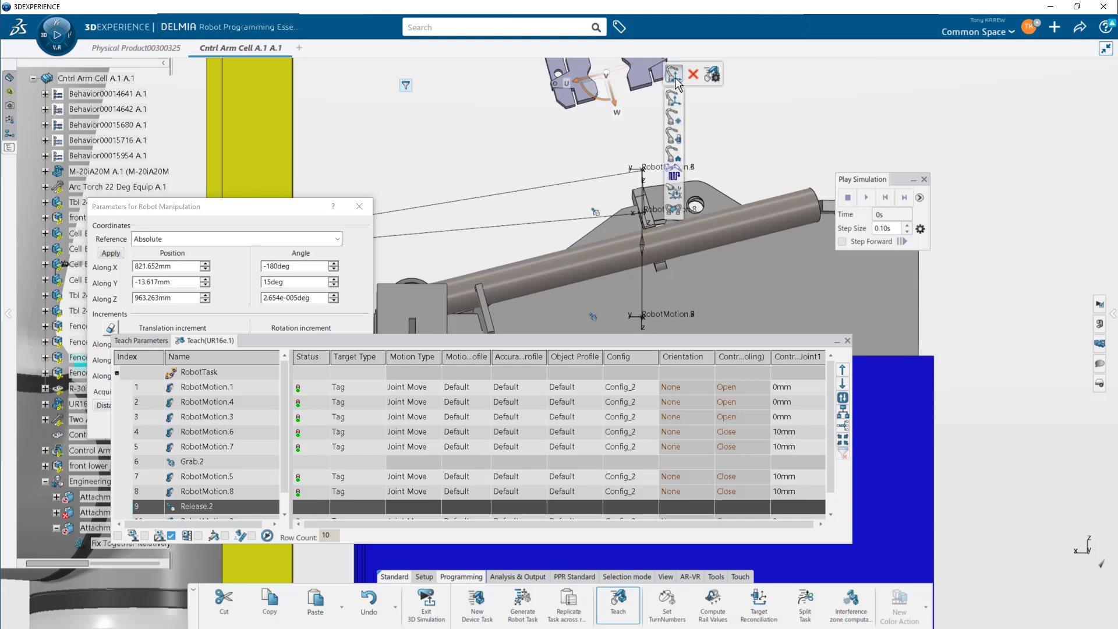
left_click(674, 77)
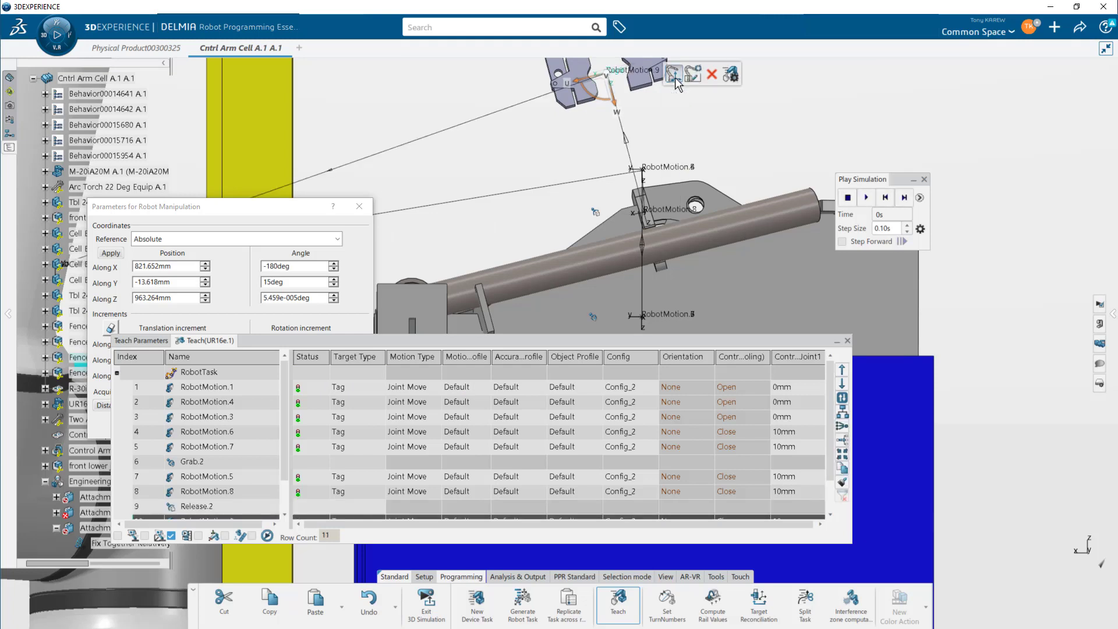
left_click(676, 80)
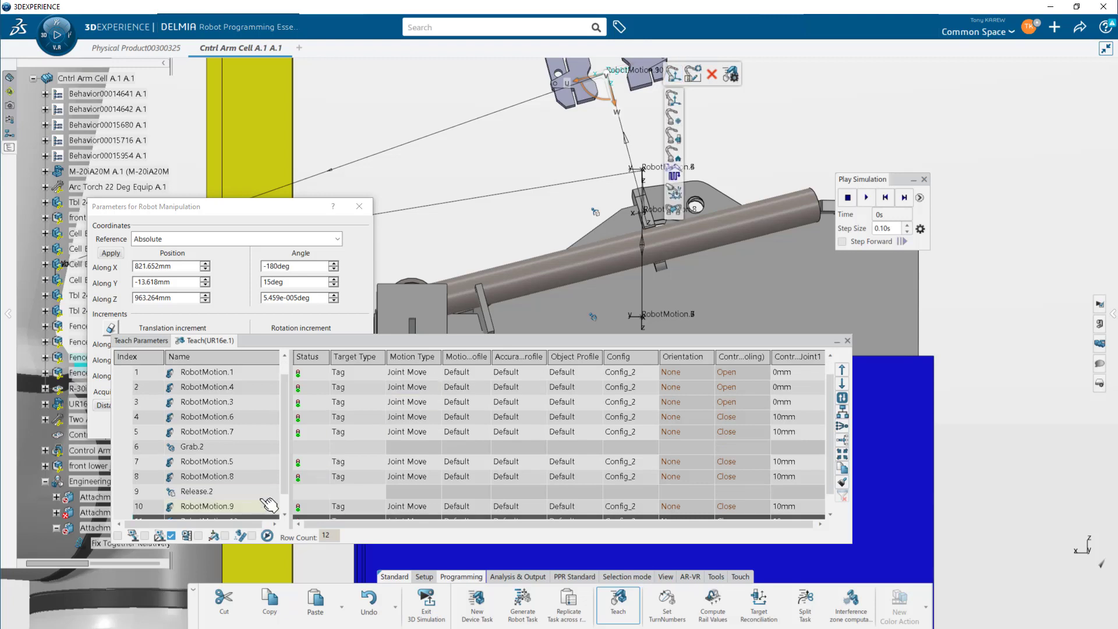
scroll(282, 481, "down", 1)
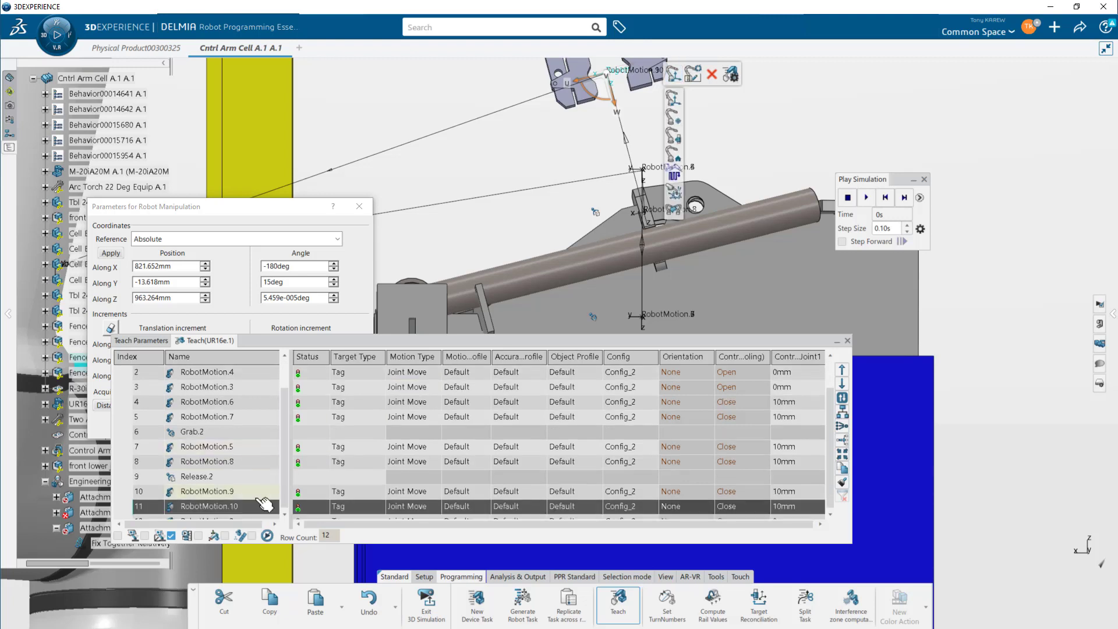
- Move the RobotMotion.9 target up two rows so it sits between RobotMotion.5 and RobotMotion.8
left_click(262, 496)
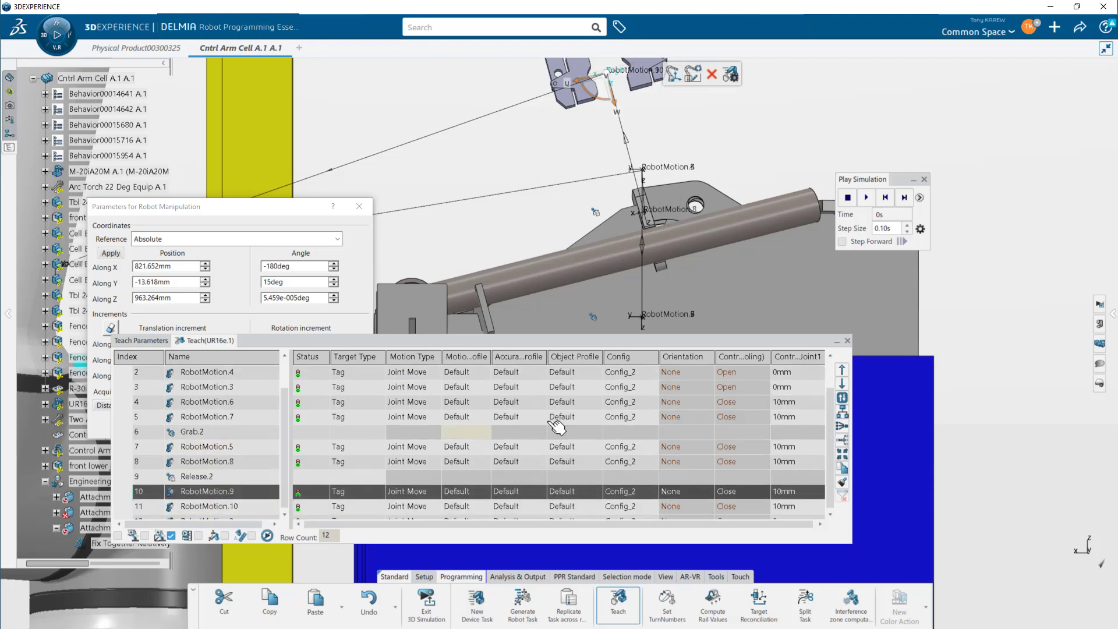
left_click(842, 371)
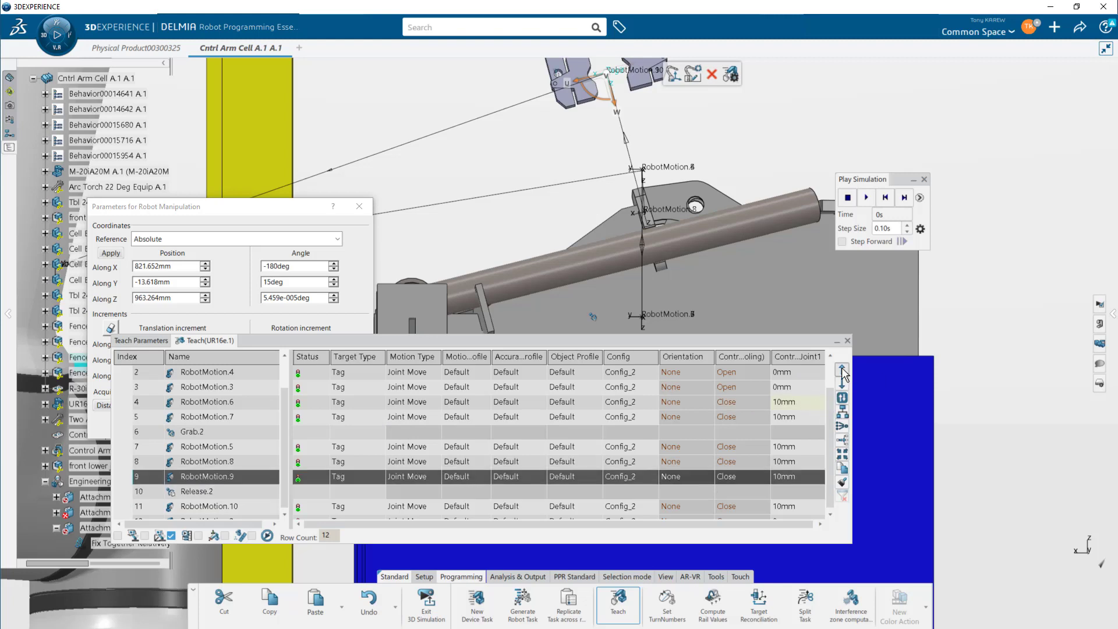
left_click(842, 370)
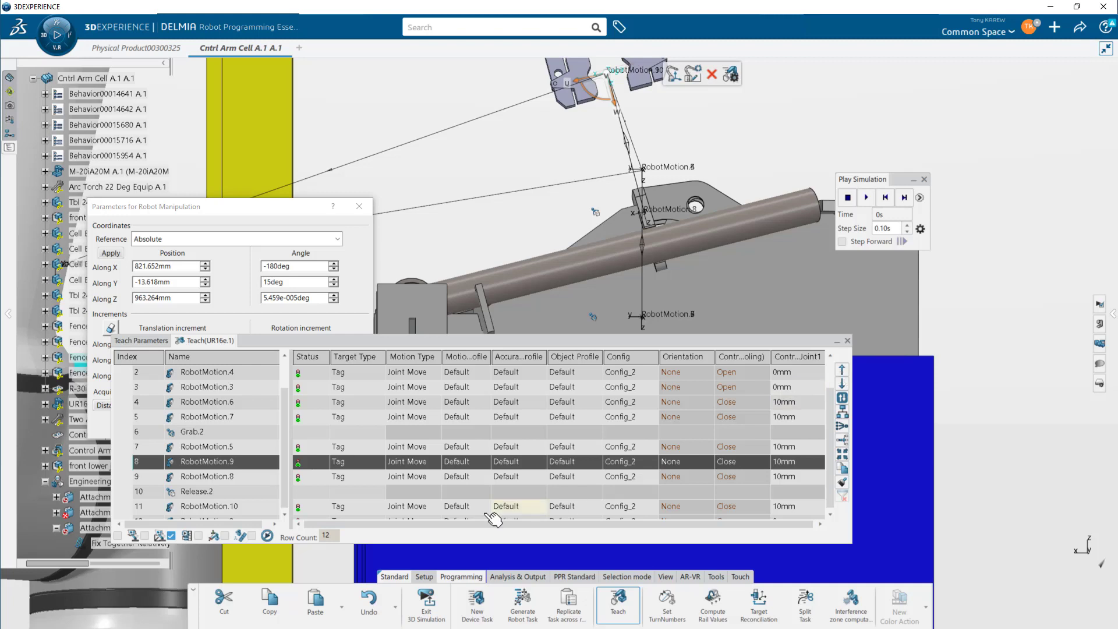
- Insert a tag target at the lowered gripper position directly after RobotMotion.8
left_click(238, 508)
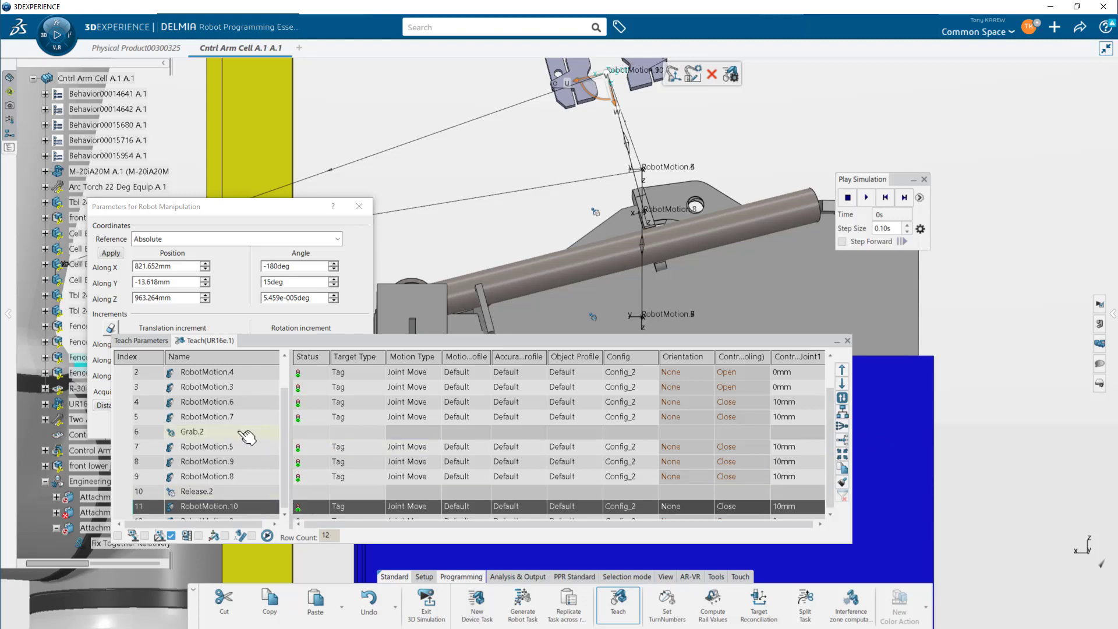
left_click(239, 448)
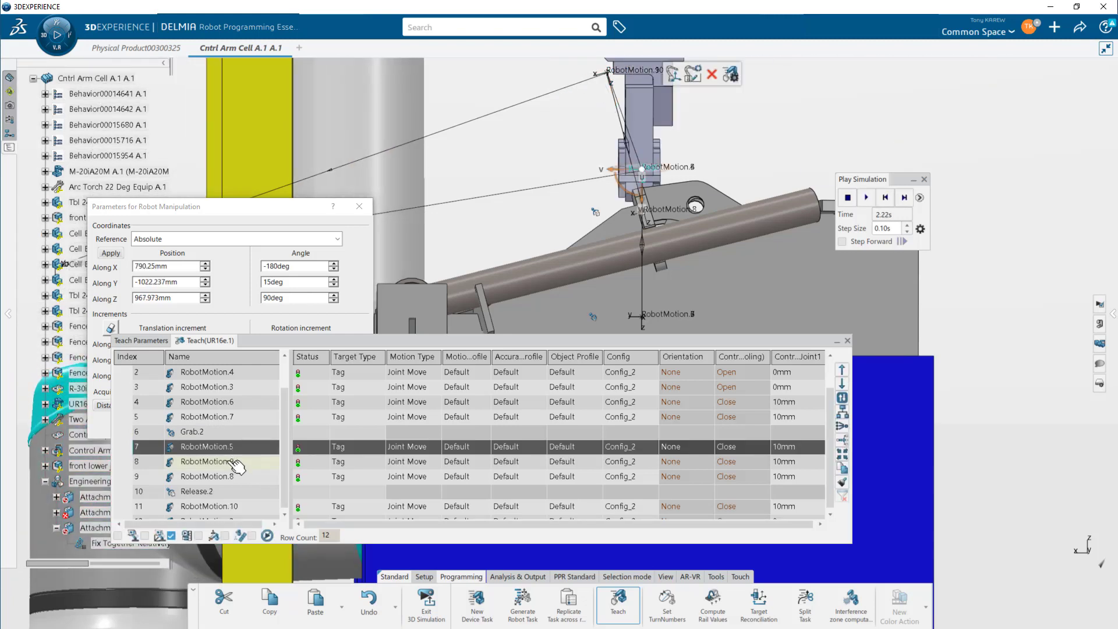
left_click(236, 463)
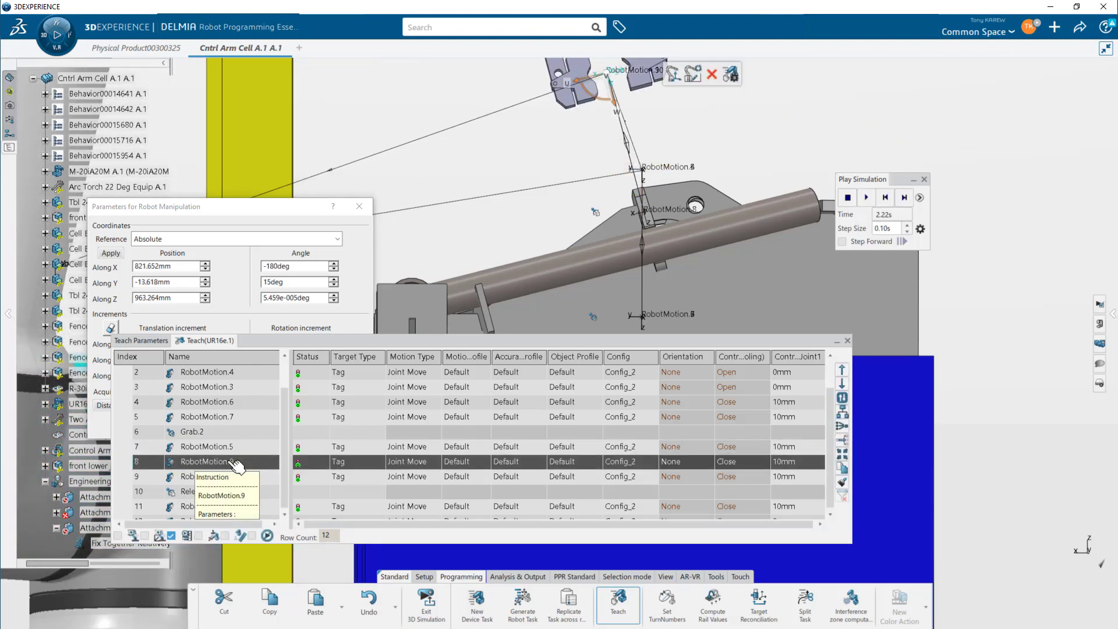
left_click(238, 478)
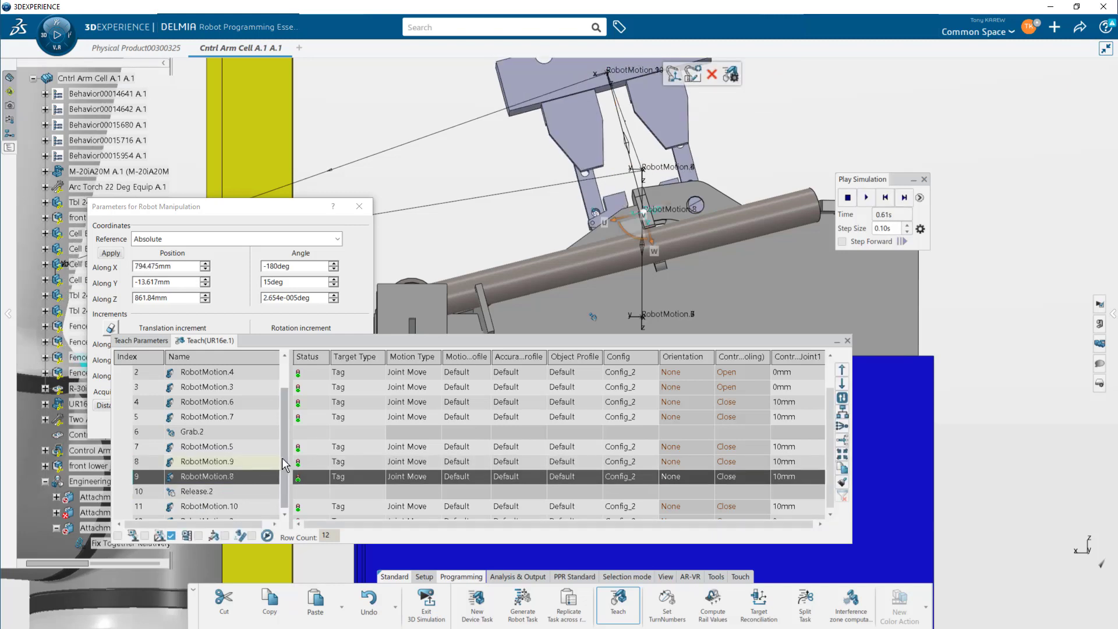
left_click(266, 461)
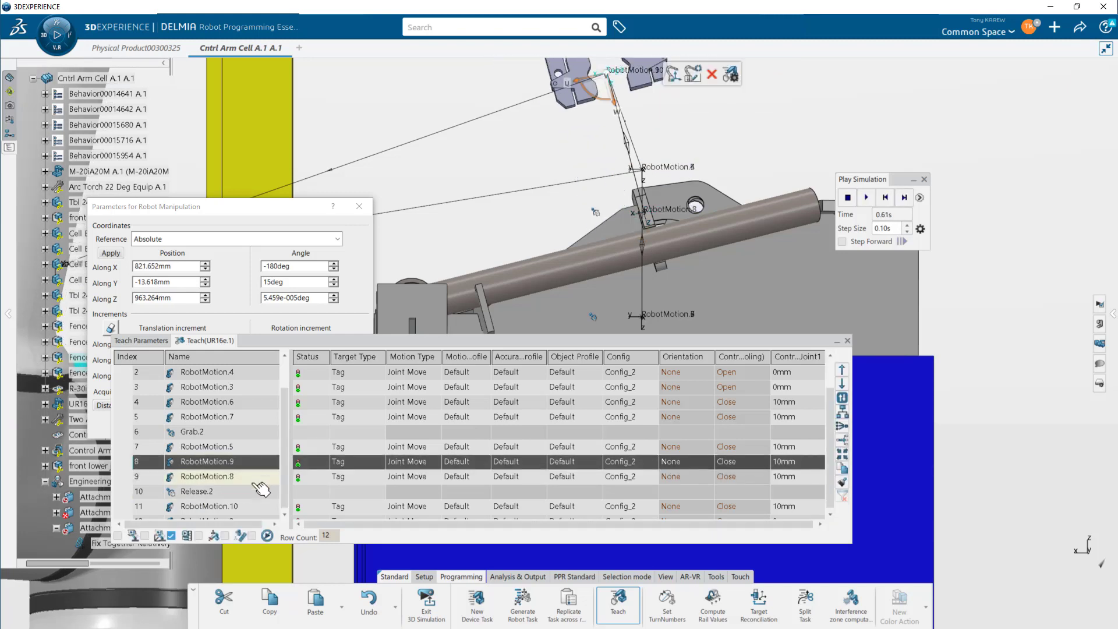
left_click(270, 475)
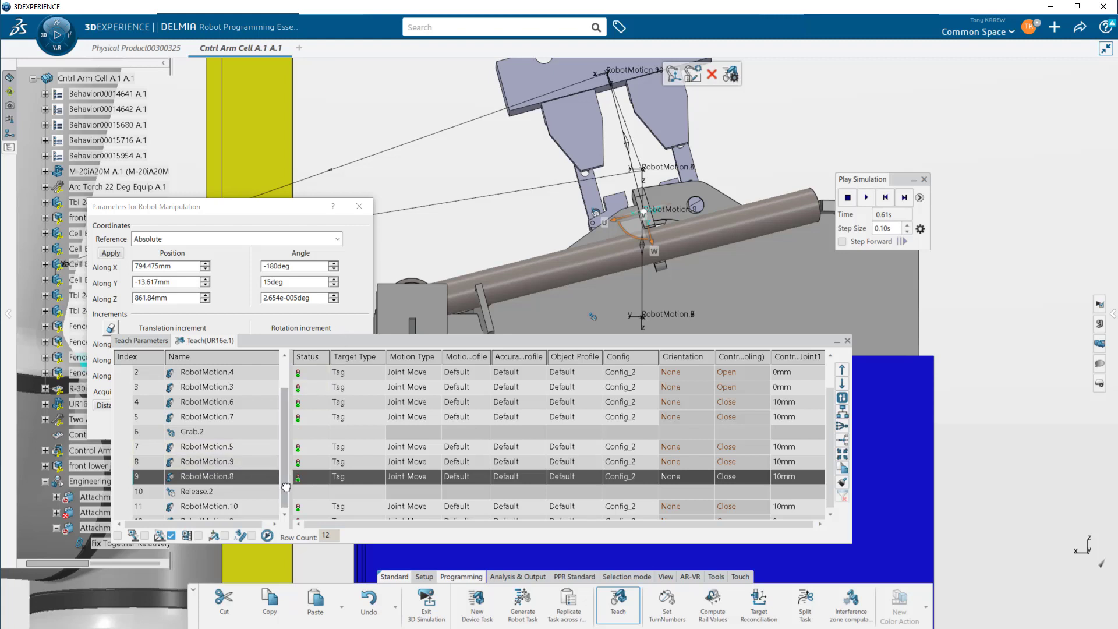
left_click(674, 75)
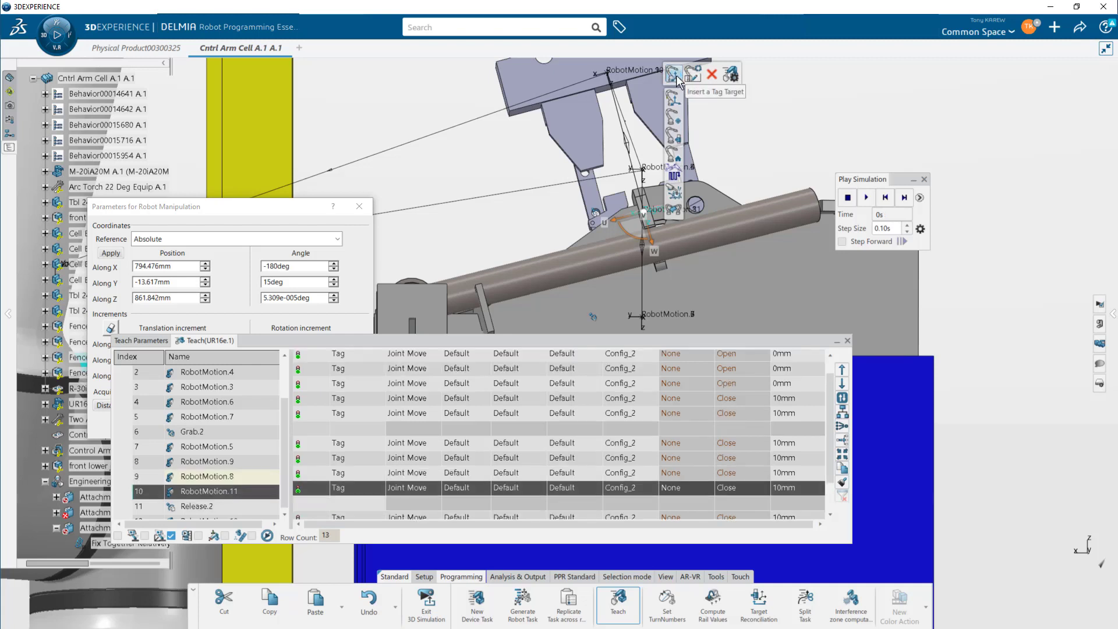
left_click(673, 97)
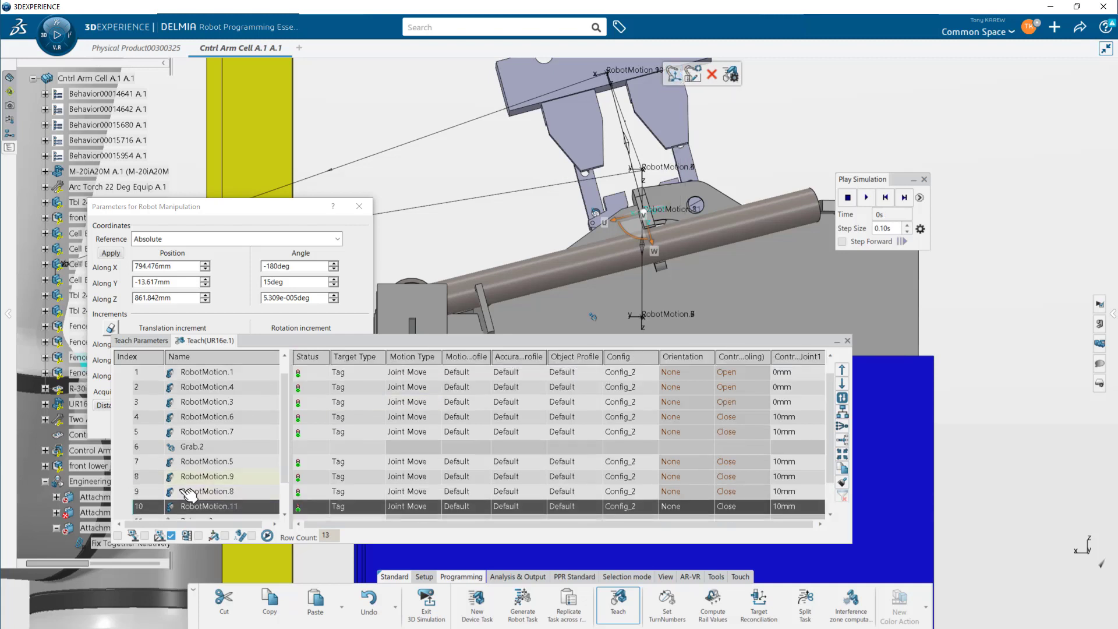
- Set the two-arm gripper controller to Open at the newly inserted lowered target
left_click(118, 535)
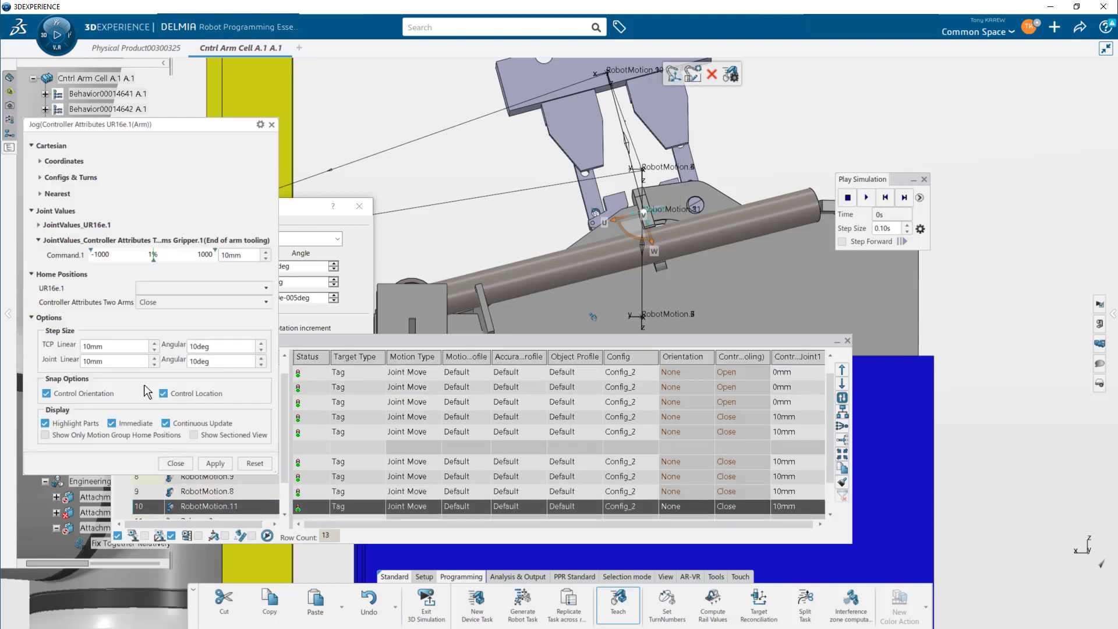
left_click(180, 303)
left_click(179, 315)
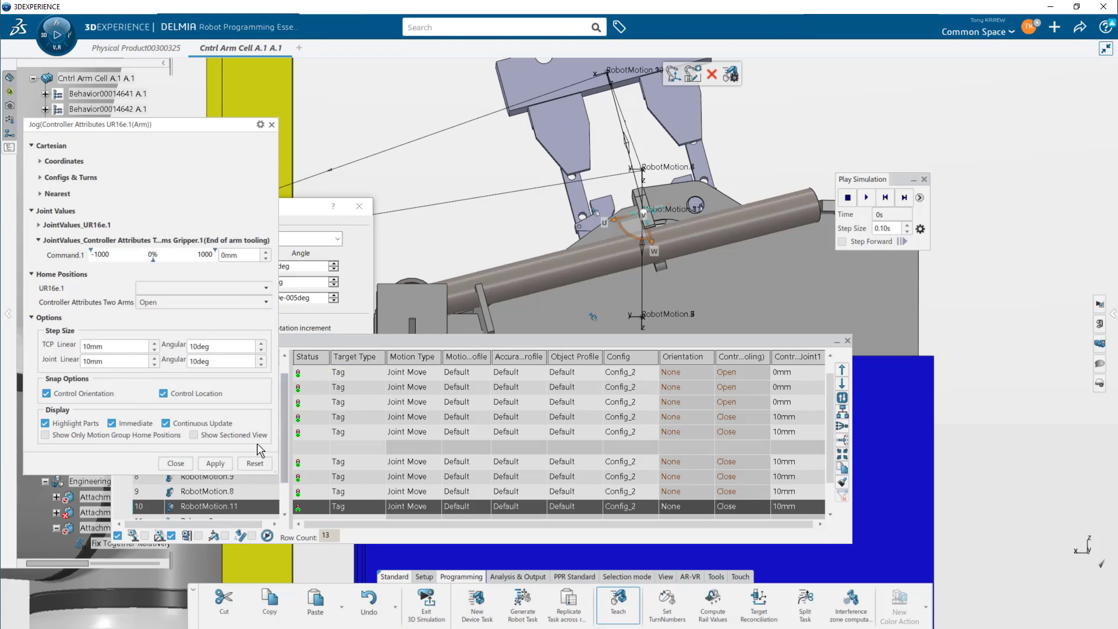
left_click(175, 464)
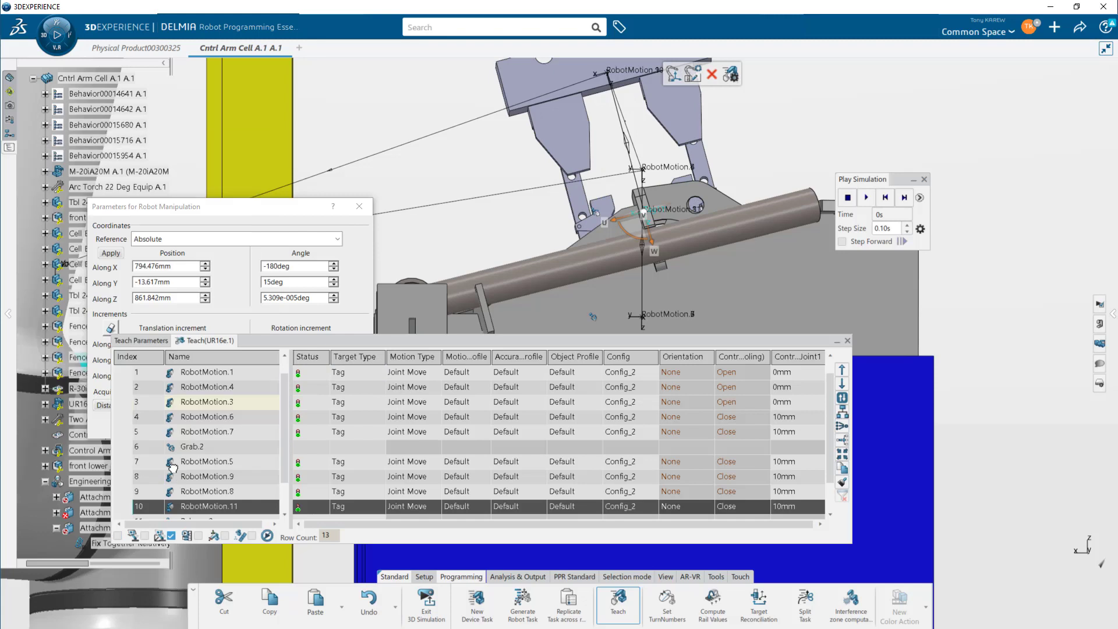
- Set the two-arm gripper controller to Open at the RobotMotion.10 target after the release
scroll(288, 479, "down", 1)
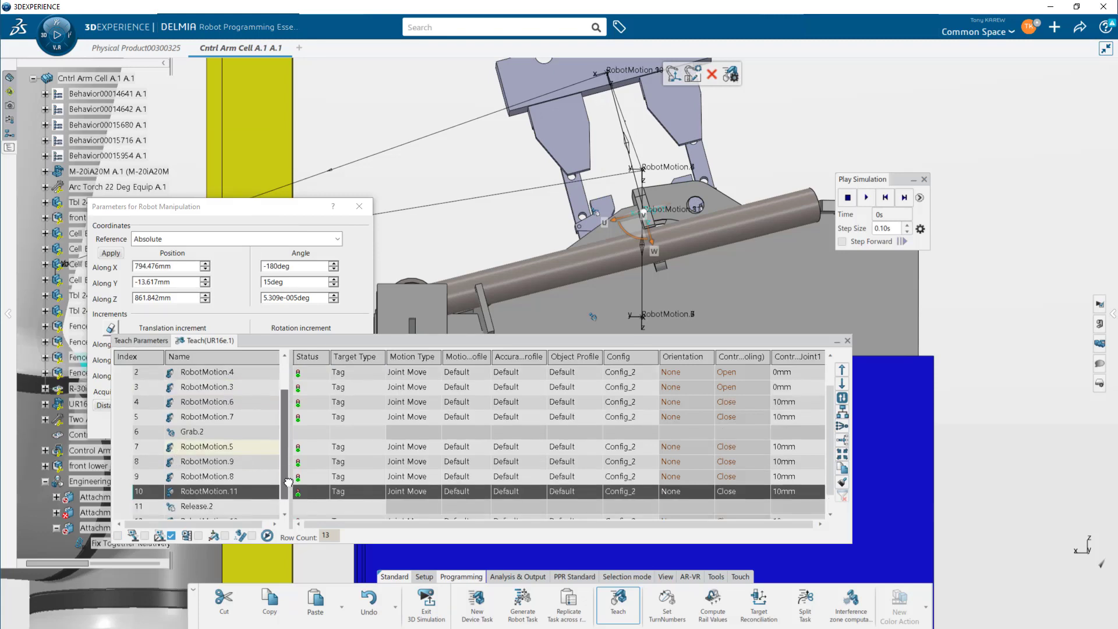
left_click(284, 514)
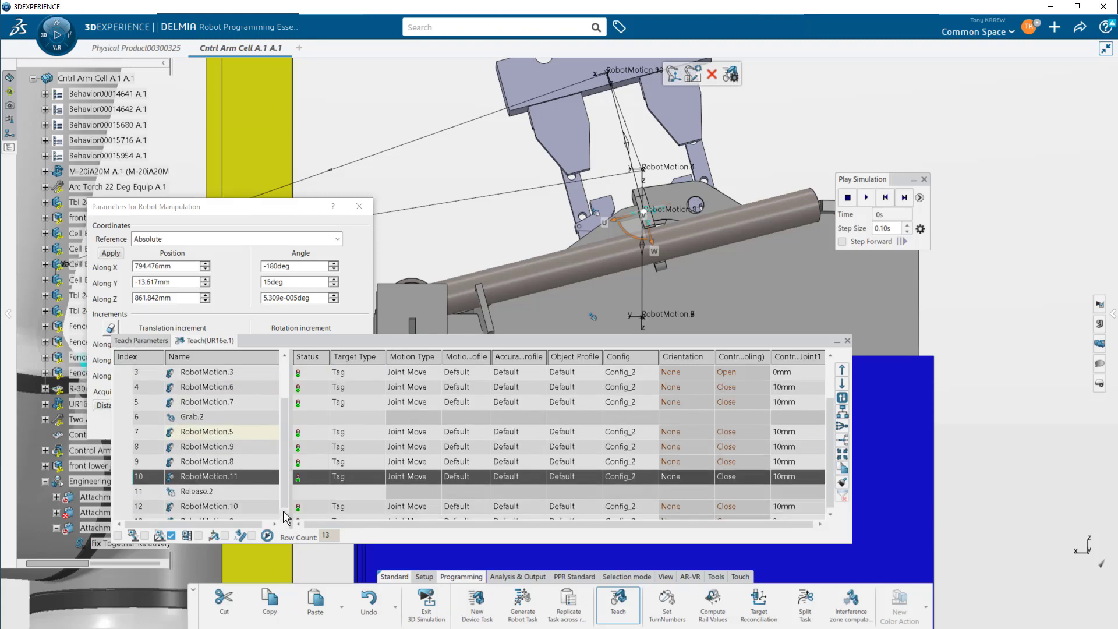
left_click(253, 507)
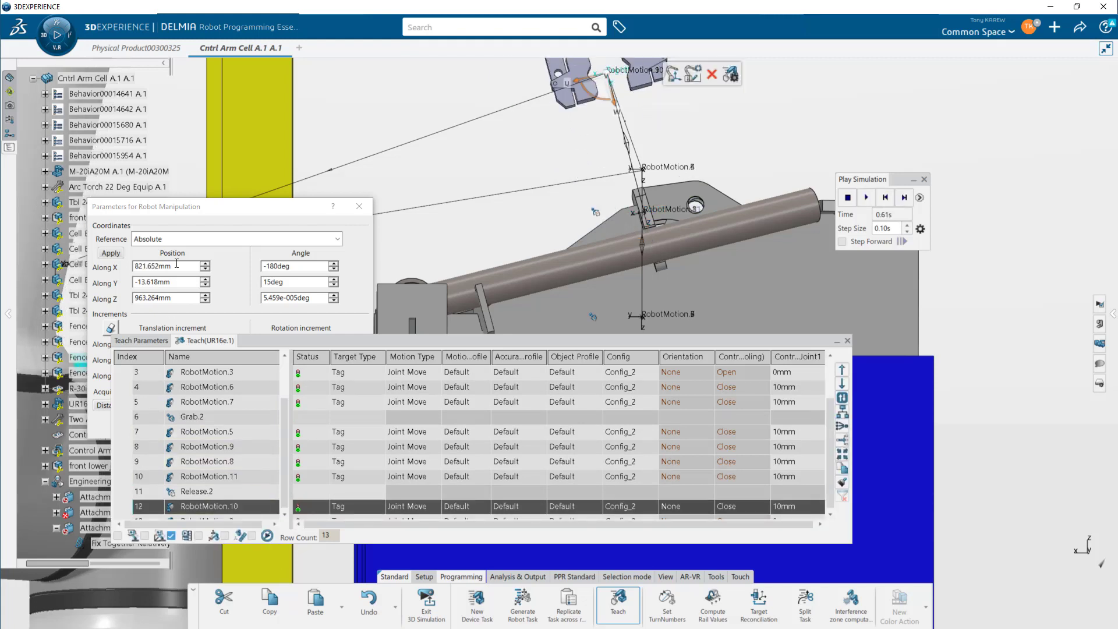
left_click(185, 209)
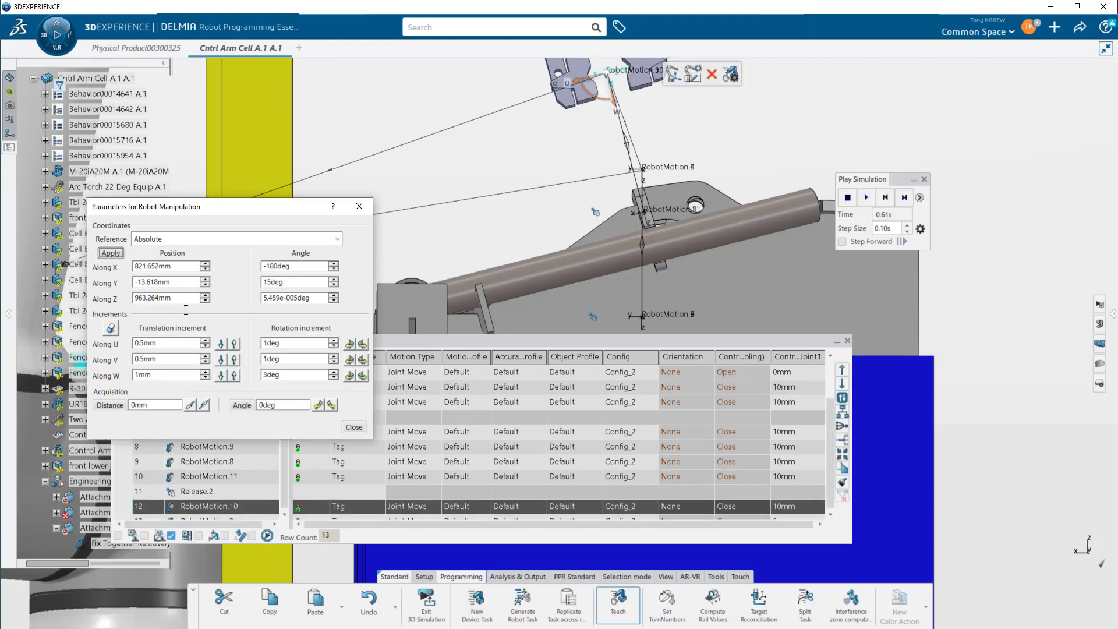
left_click(117, 536)
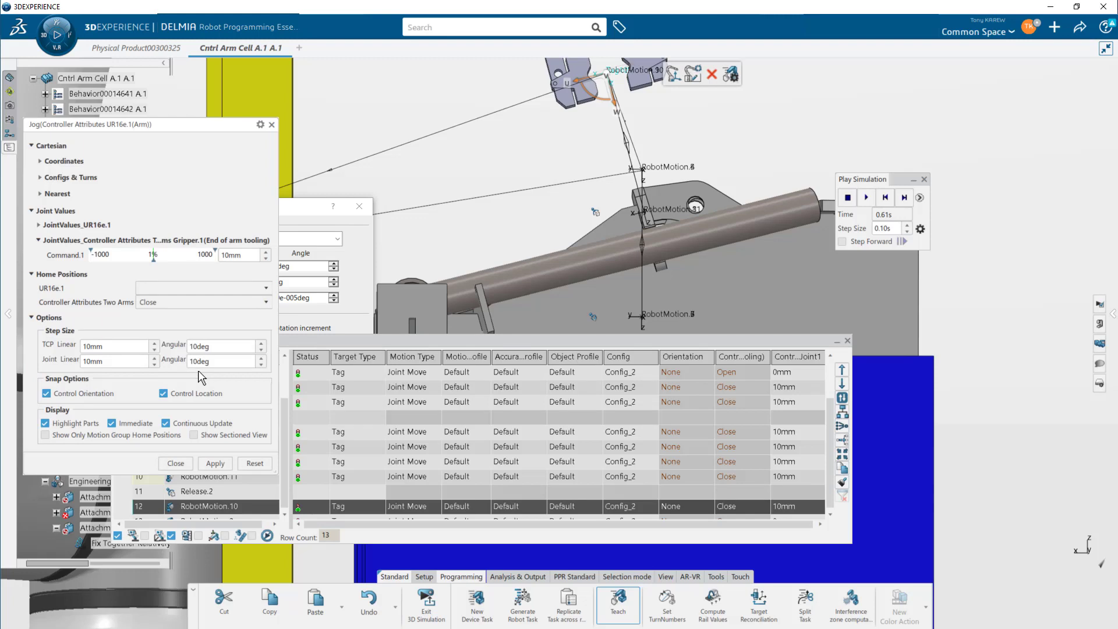
left_click(195, 304)
left_click(191, 314)
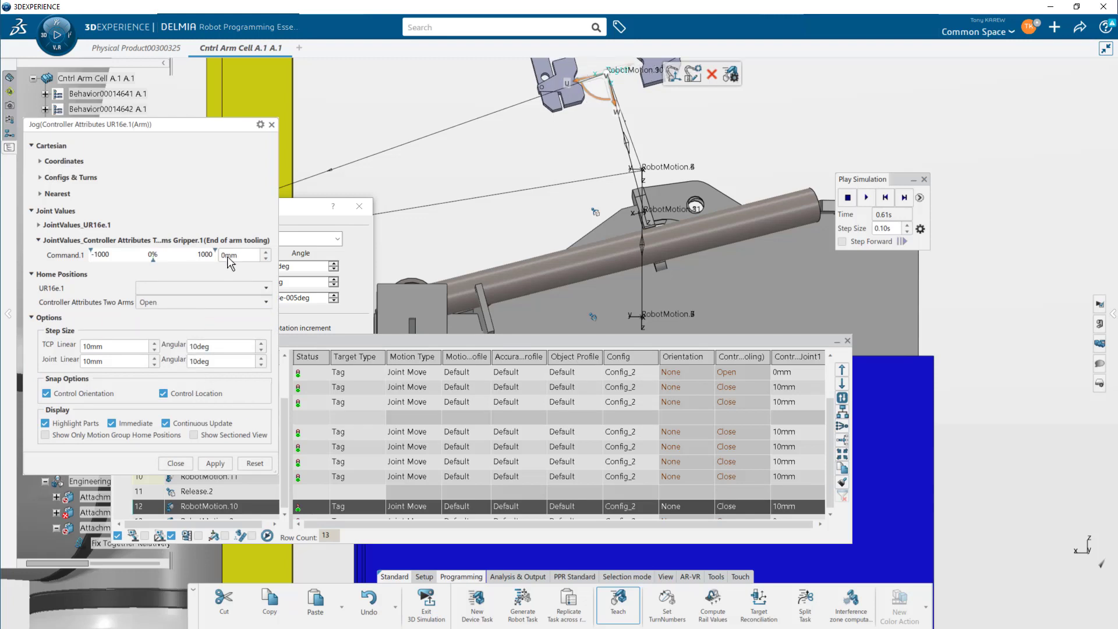
left_click(271, 124)
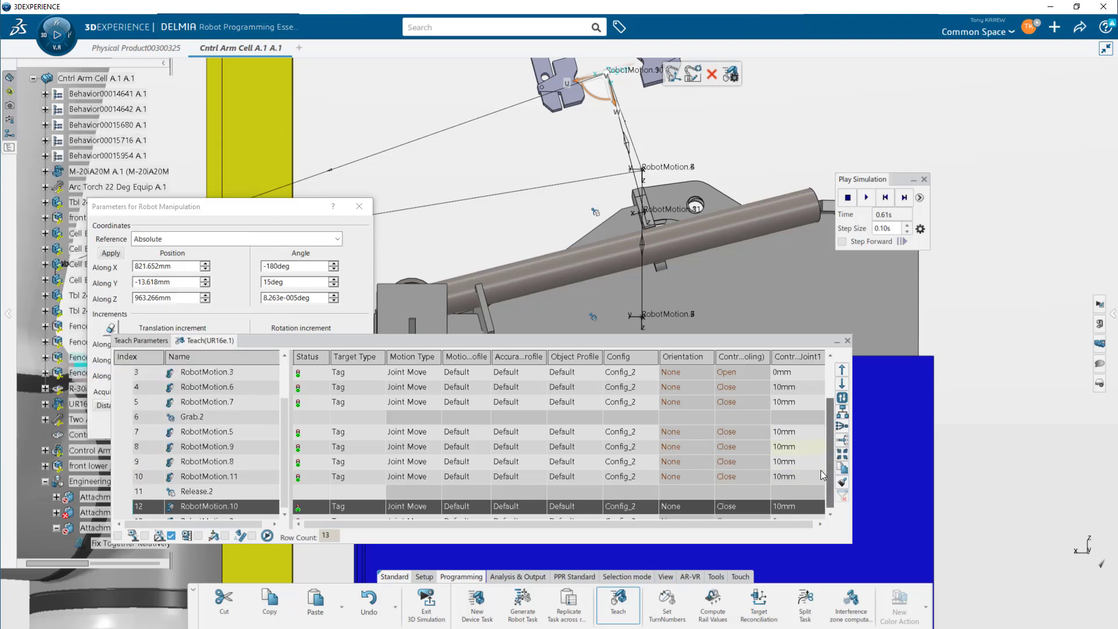
- Close the teach panel and the robot manipulation parameters dialog
left_click(230, 519)
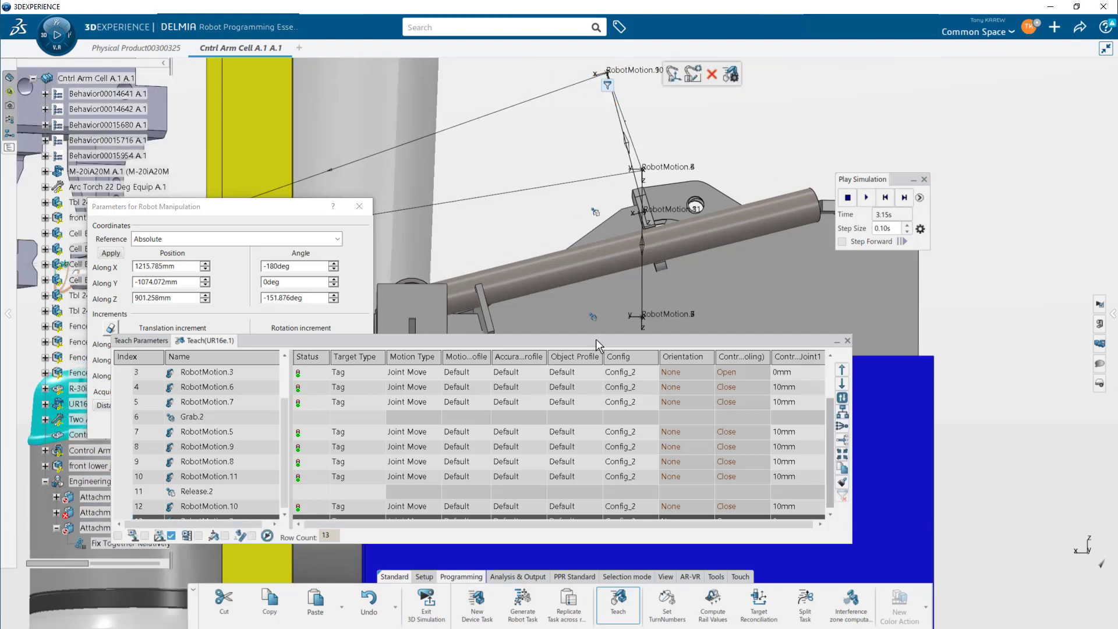
middle_click_drag(583, 264, 727, 297)
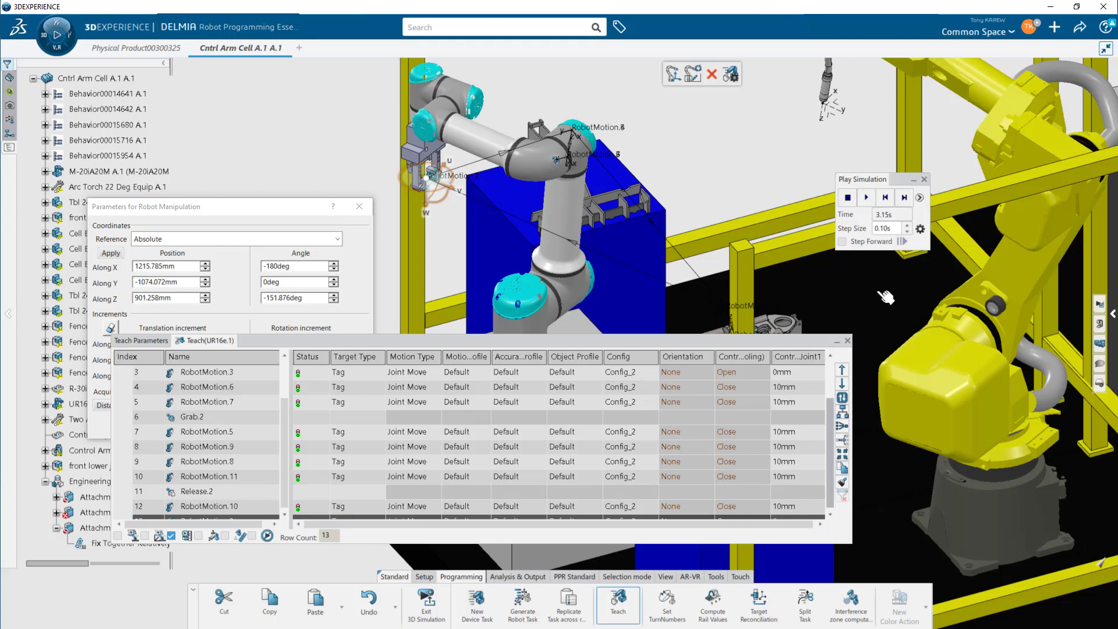
left_click(847, 341)
left_click(849, 342)
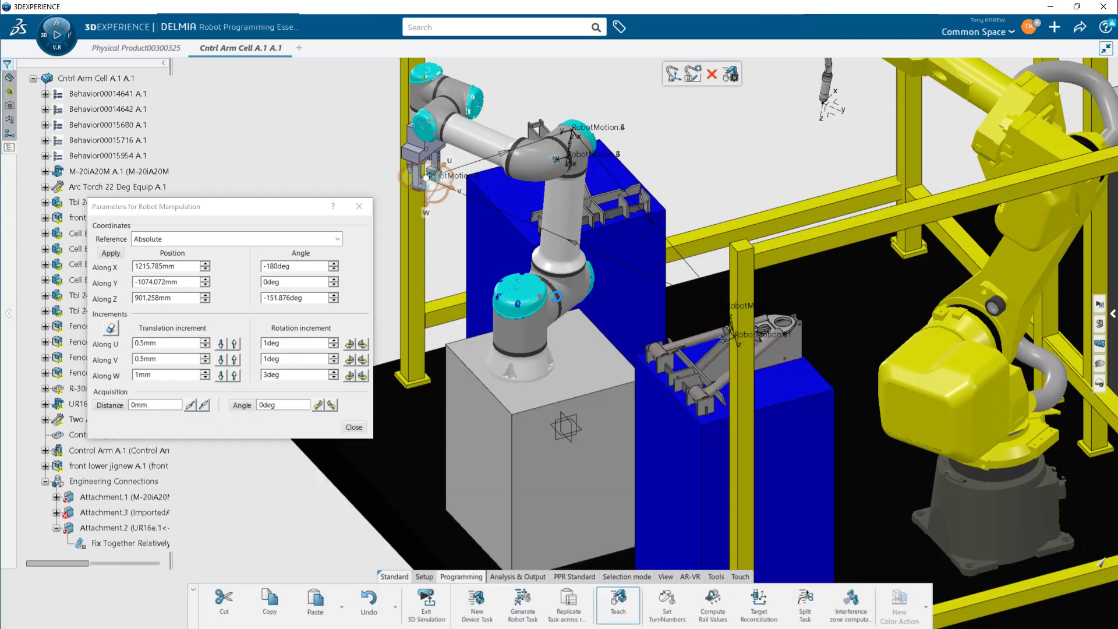
left_click(352, 209)
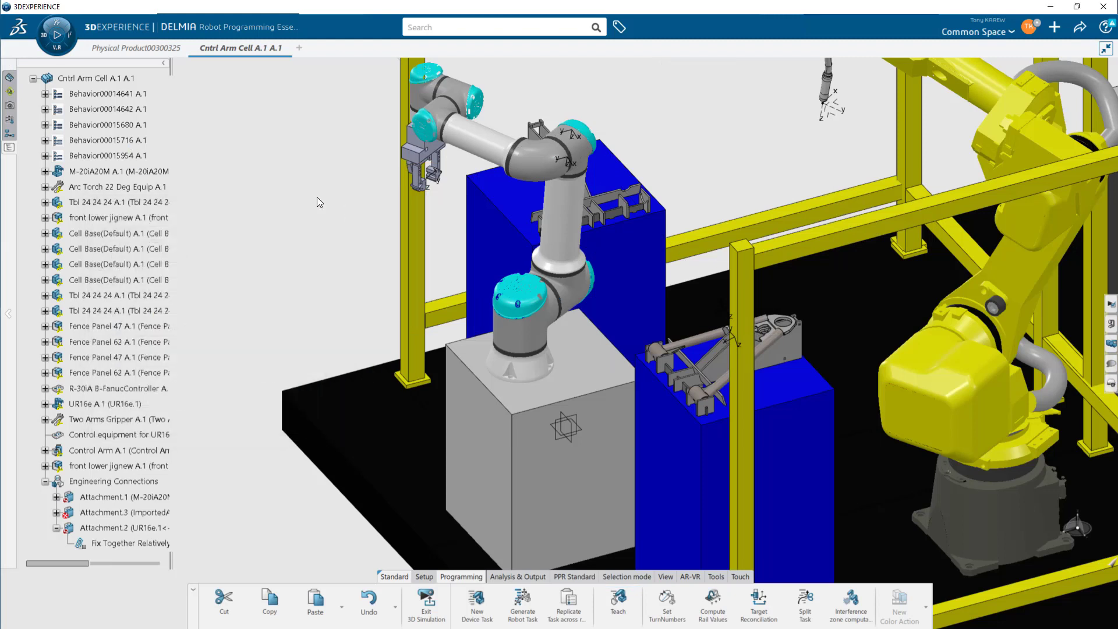
- Set the Pick Drop simulation state as the active state
left_click(10, 106)
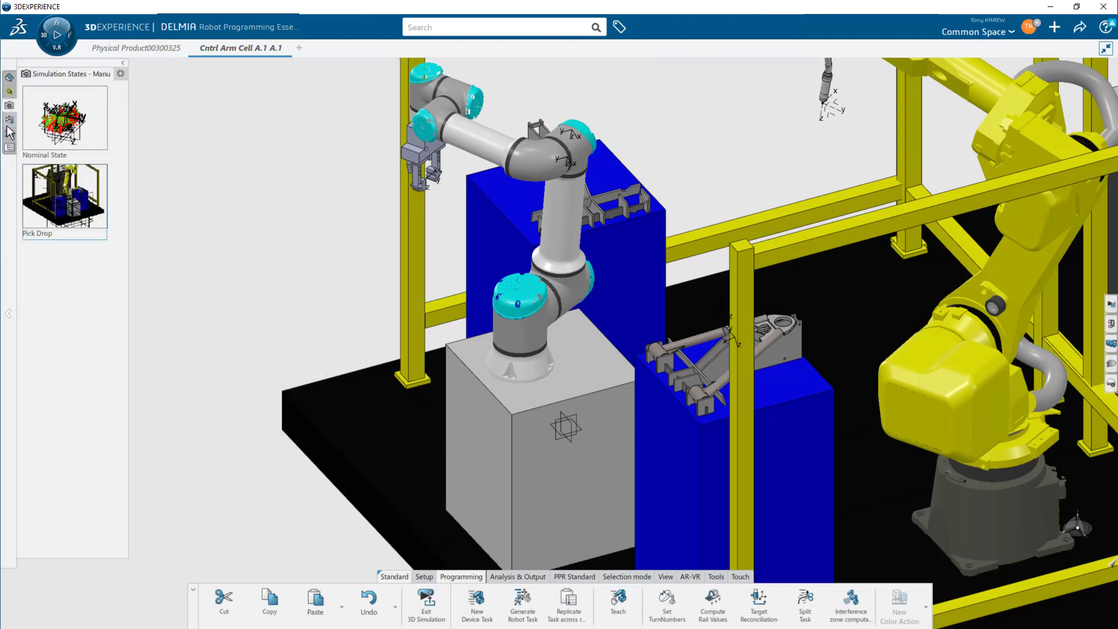
left_click(61, 214)
left_click(61, 214)
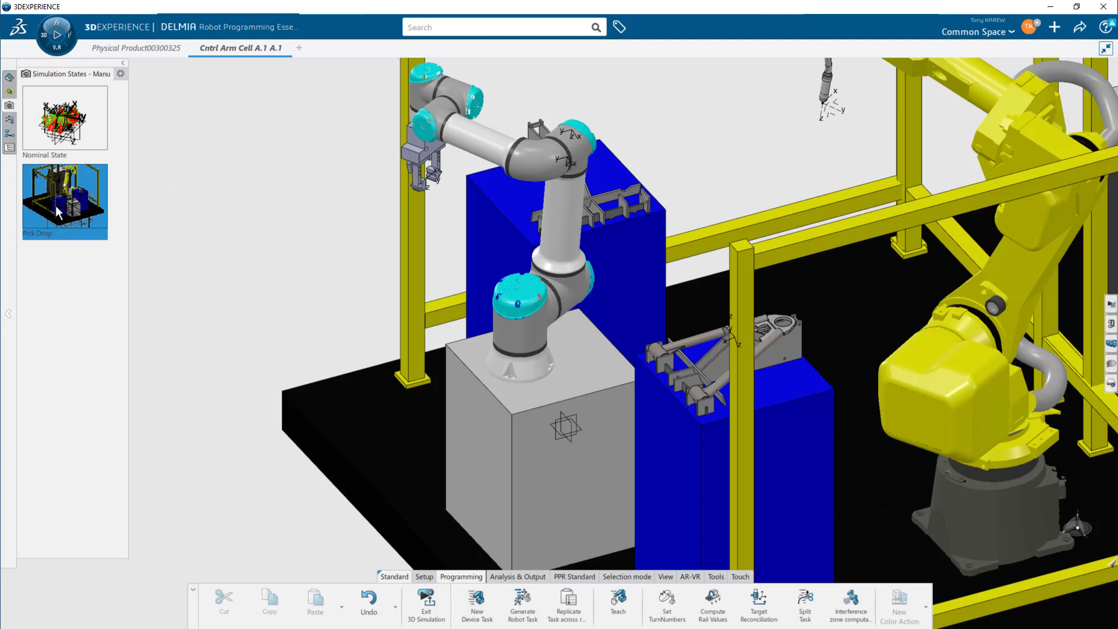
right_click(57, 212)
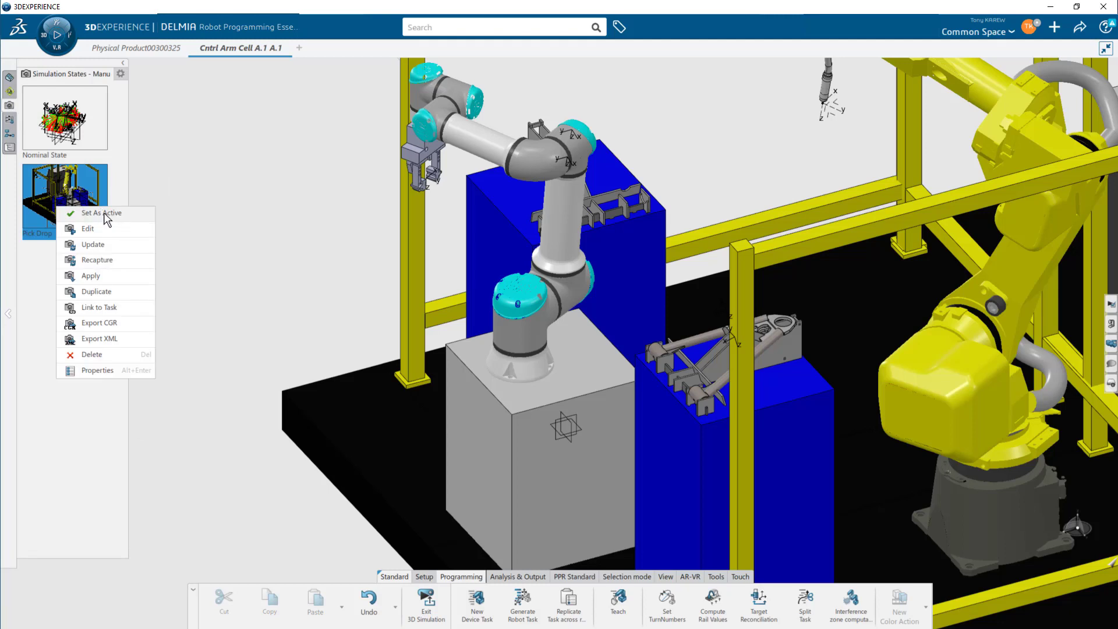
left_click(46, 188)
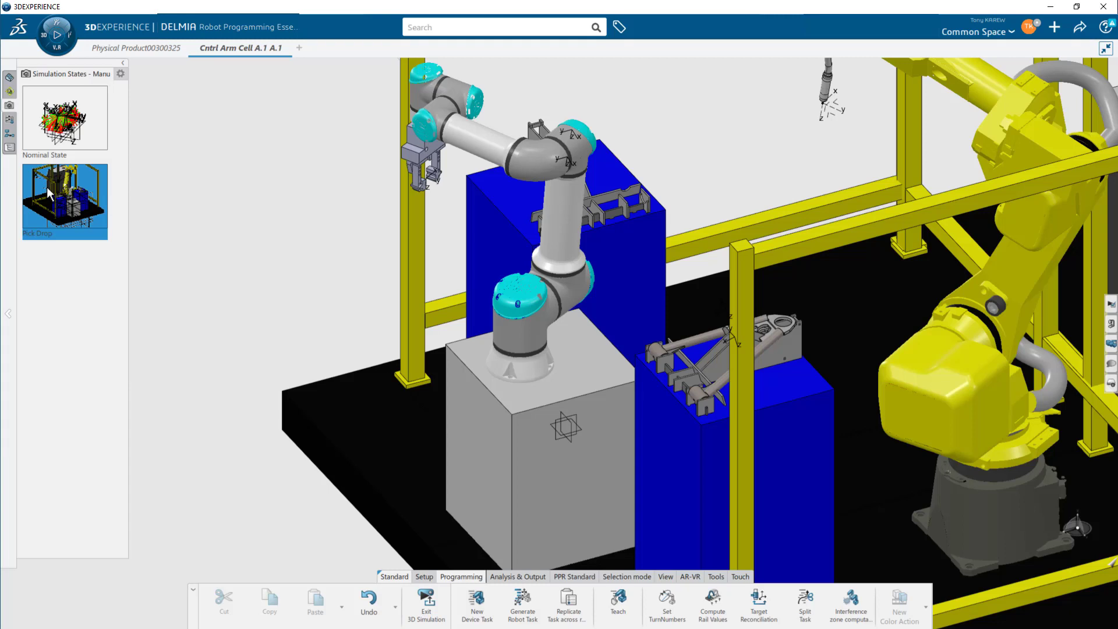
- Set the Pick Drop simulation state active again and apply it to the cell
right_click(73, 211)
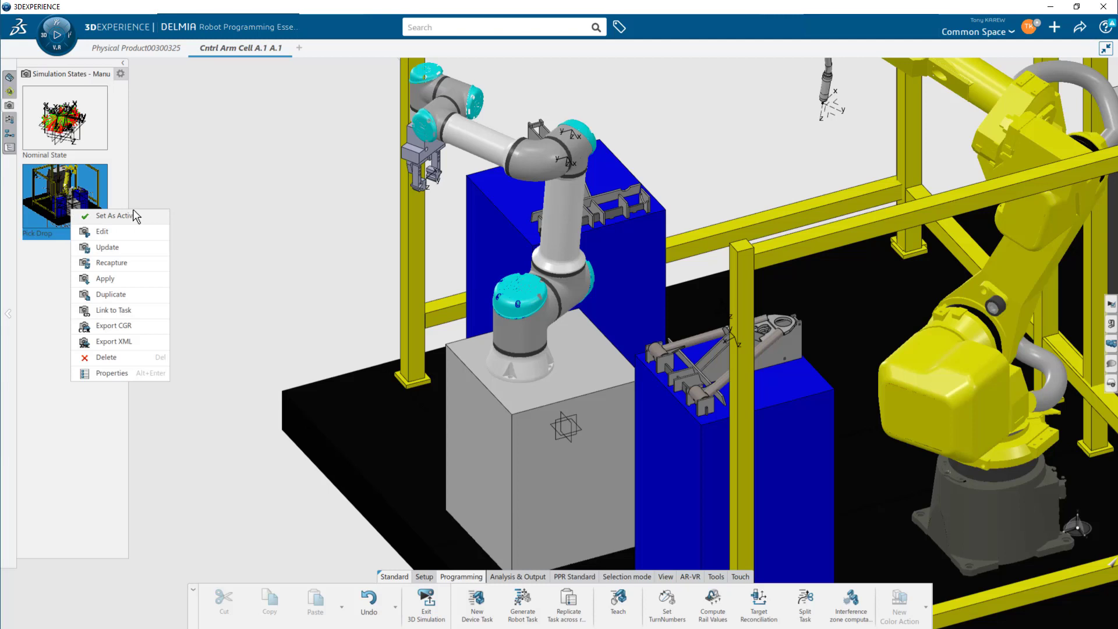
left_click(115, 215)
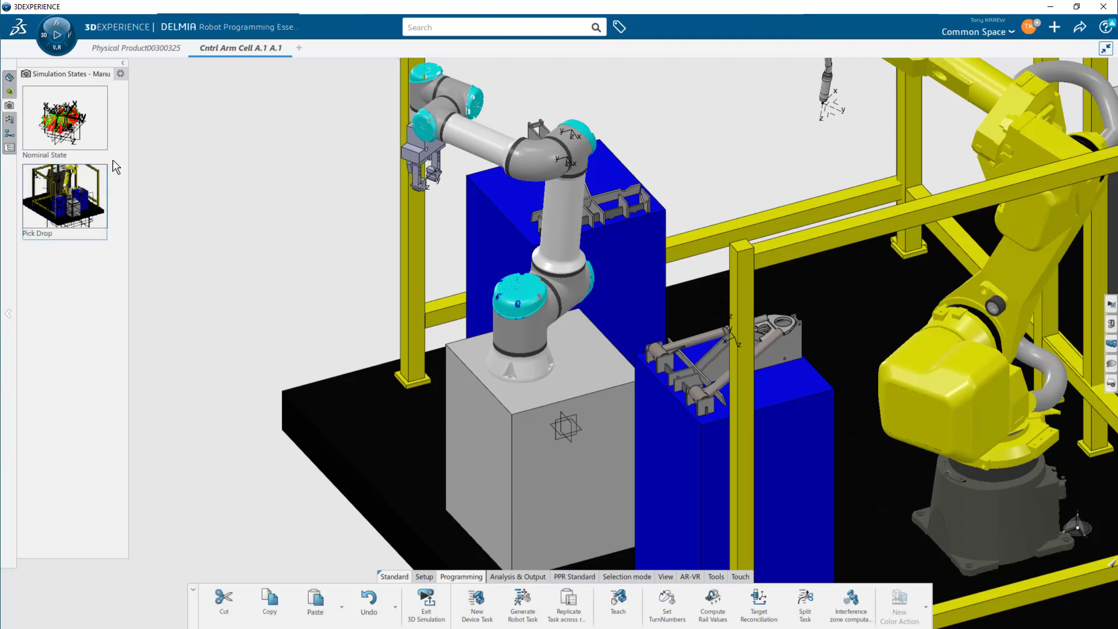
left_click(621, 603)
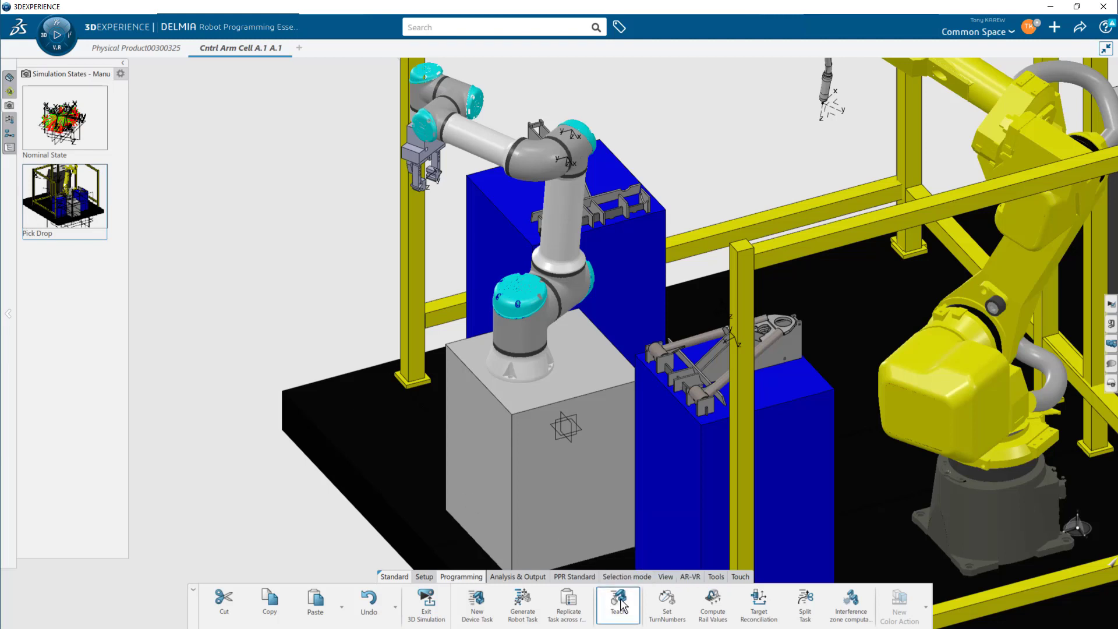
right_click(65, 200)
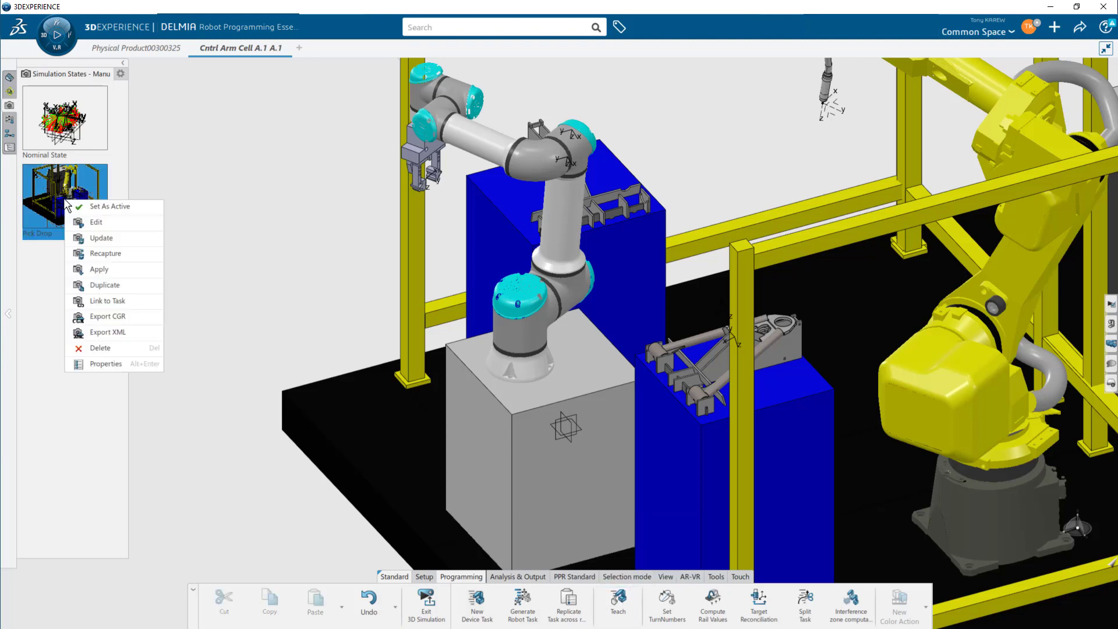
left_click(96, 269)
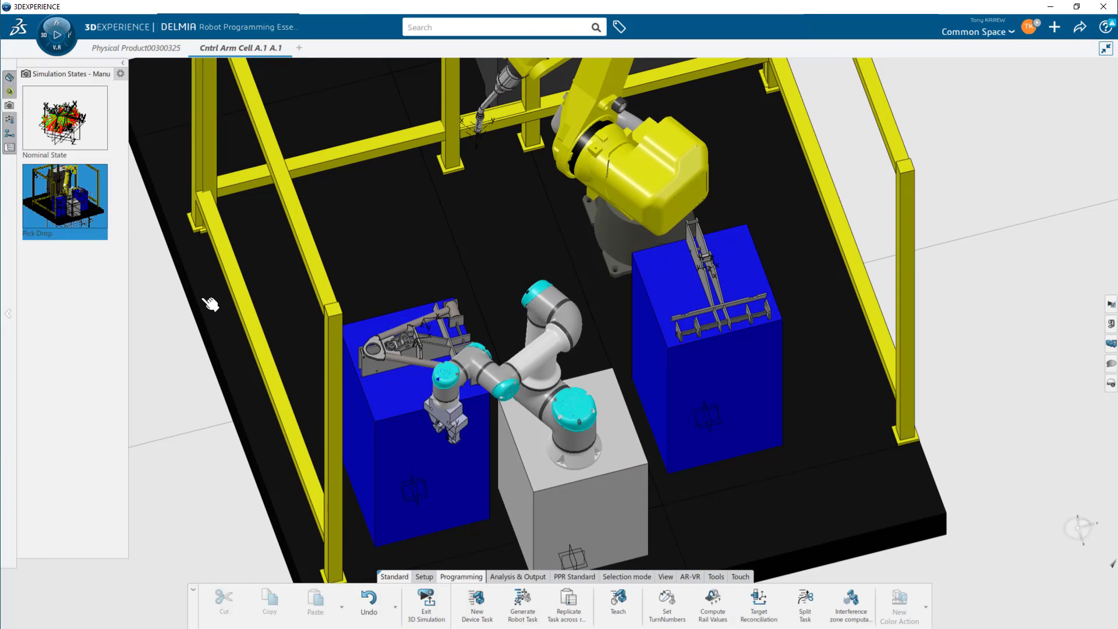
- Open the teach table for the UR16e robot and step through its RobotMotion targets to review the moves
left_click(618, 601)
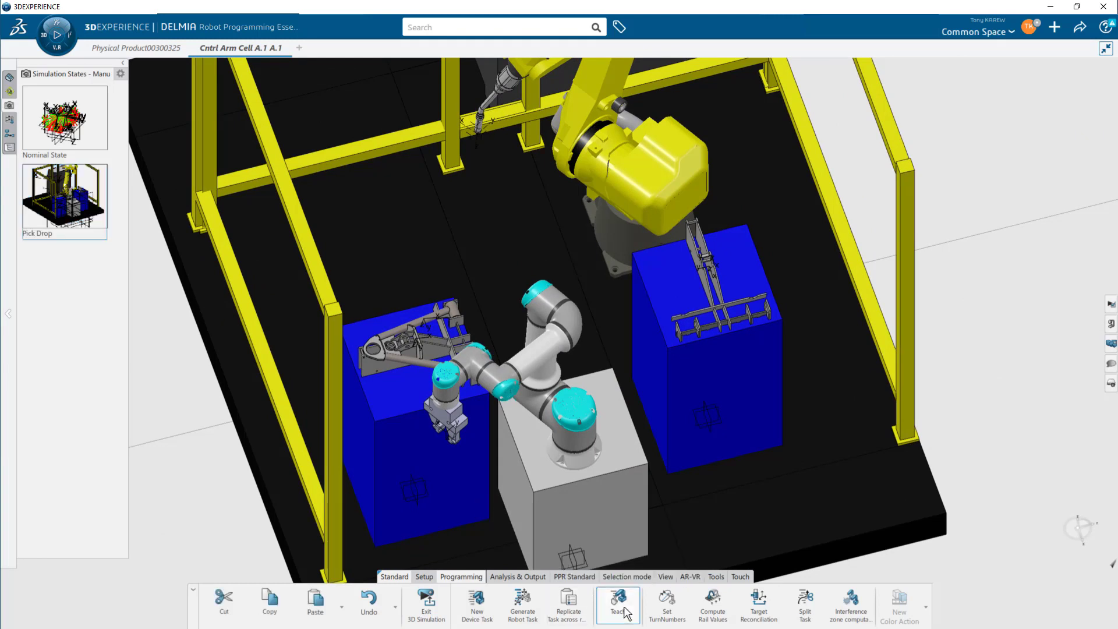
left_click(568, 345)
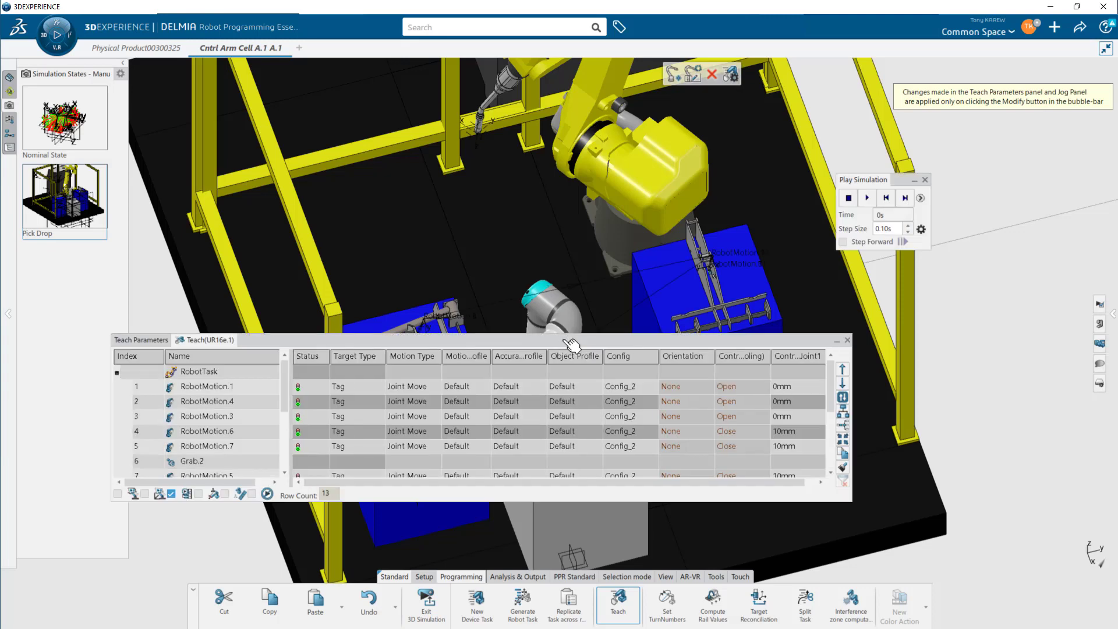
left_click_drag(558, 342, 545, 457)
left_click_drag(877, 179, 990, 119)
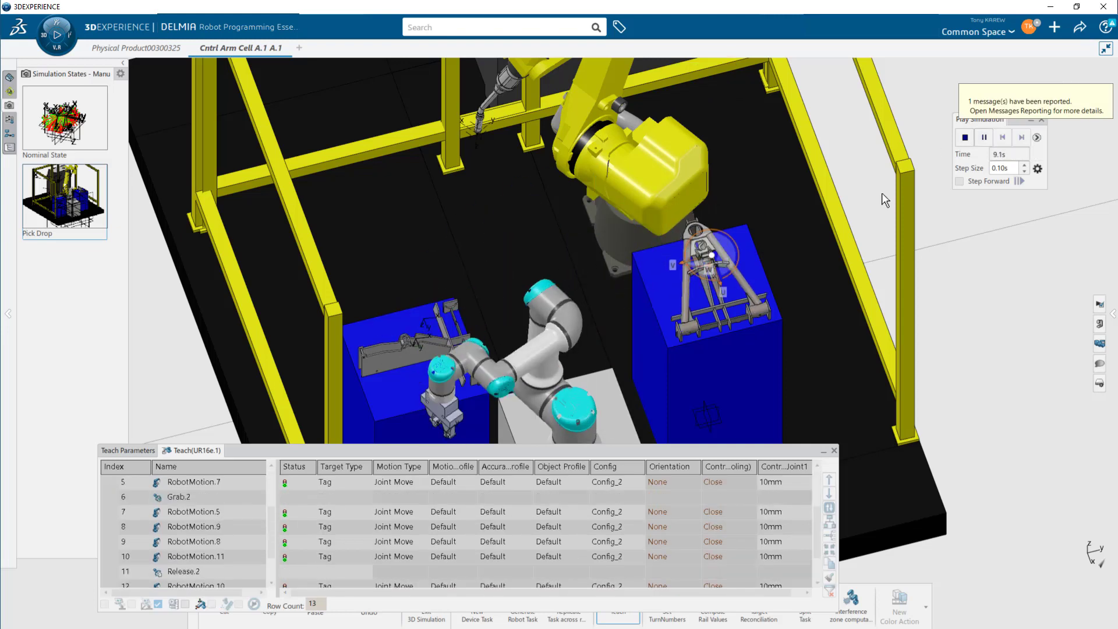
middle_click_drag(790, 344, 627, 276)
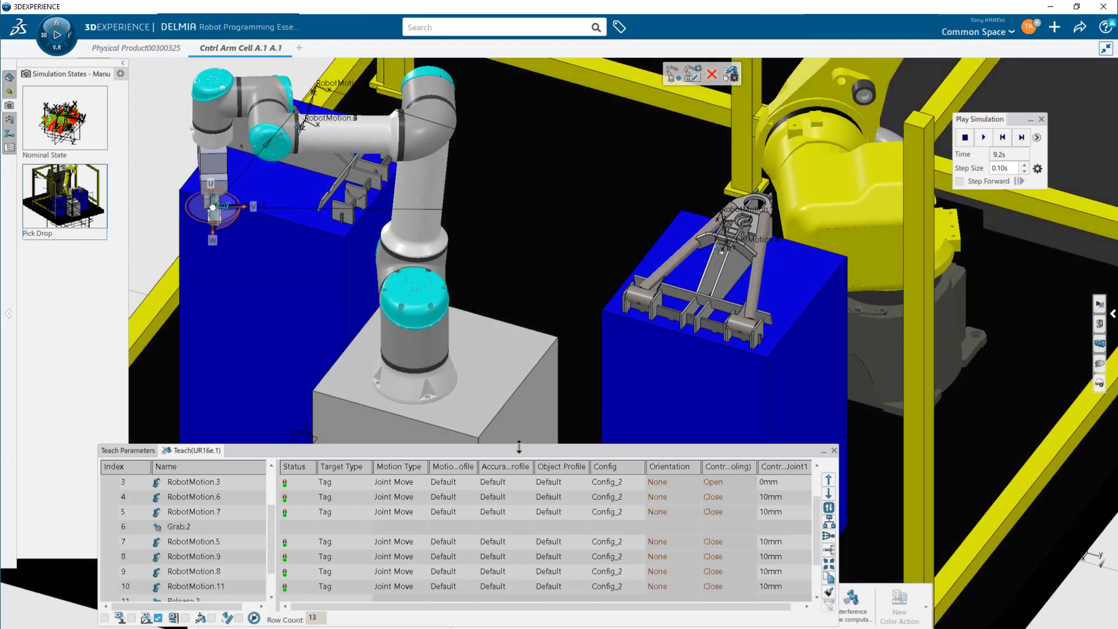
left_click_drag(473, 450, 421, 415)
left_click(176, 478)
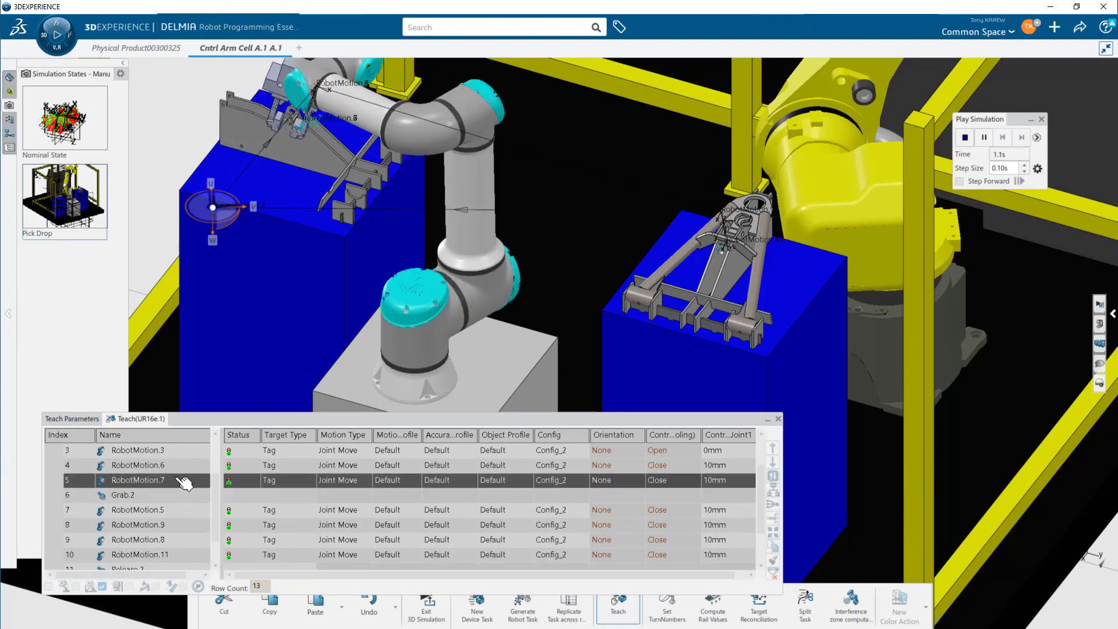
middle_click_drag(393, 254, 537, 282)
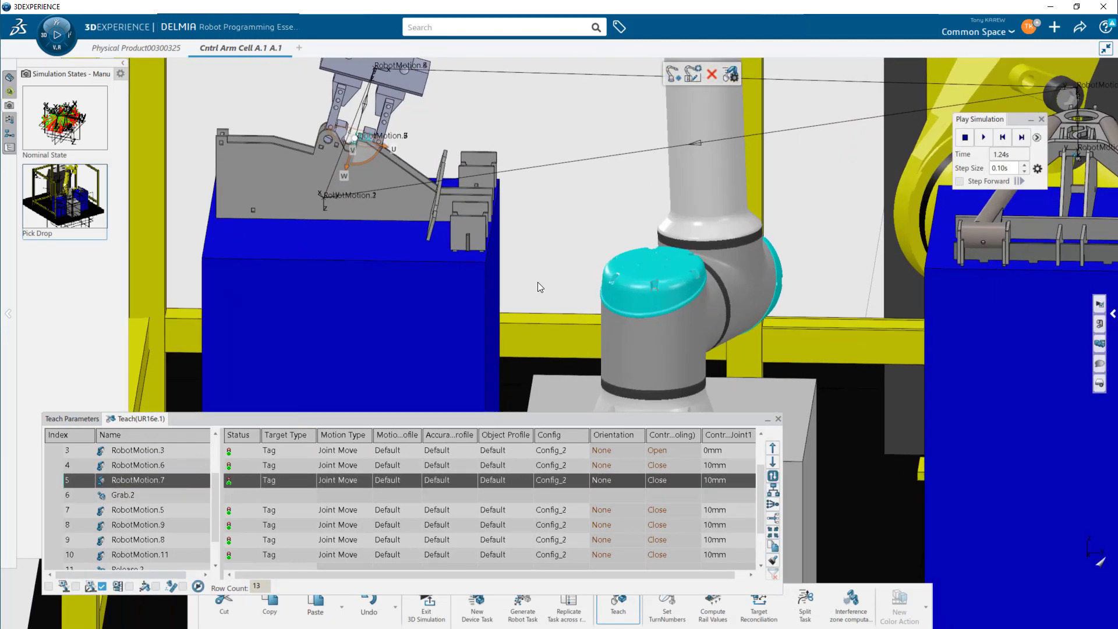
left_click(169, 466)
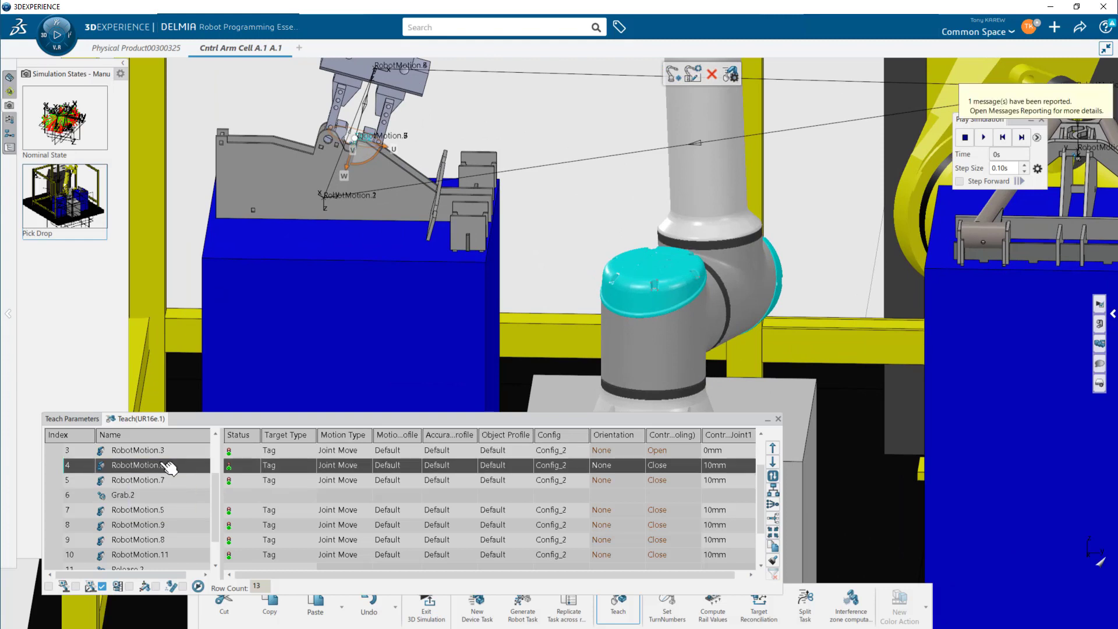
left_click(173, 452)
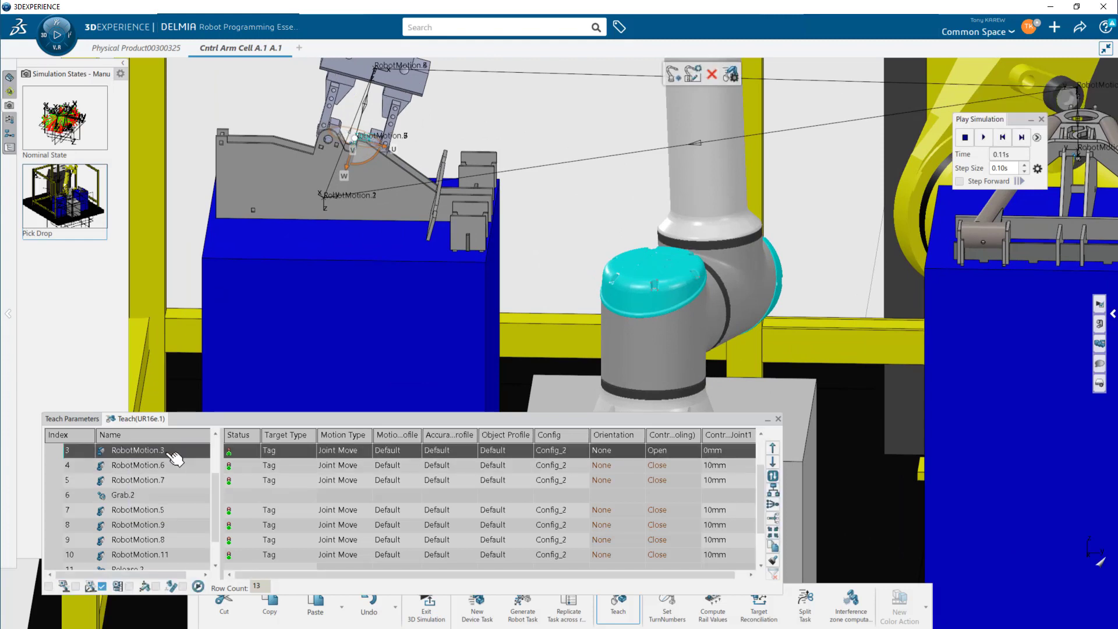
- Change the motion type of the RobotMotion.3 approach target to Linear Move
left_click_drag(218, 498, 216, 459)
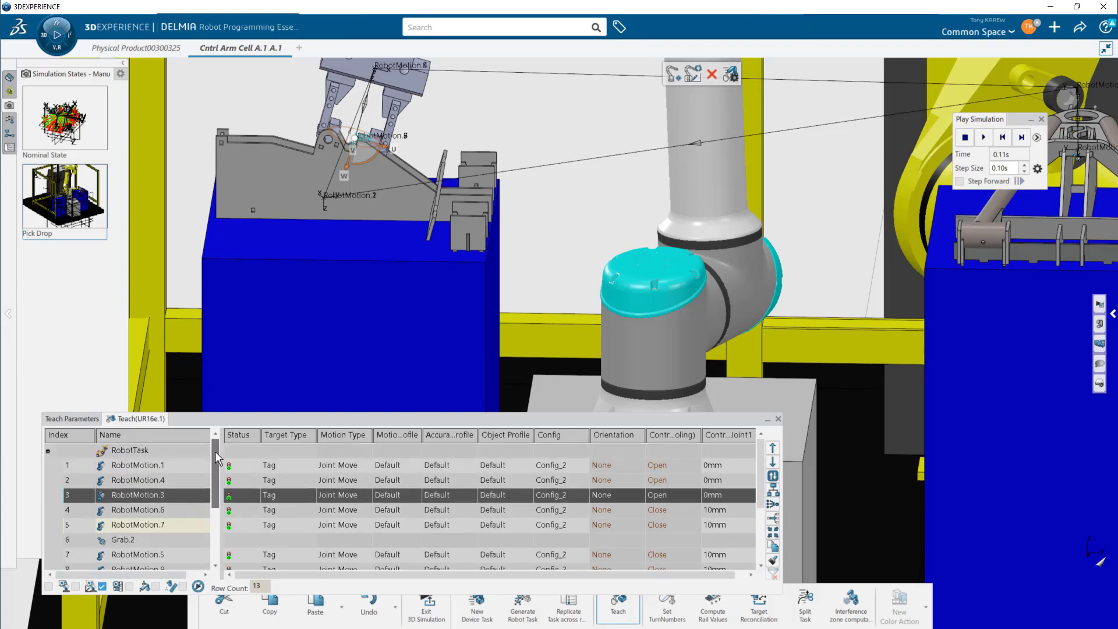
left_click(186, 481)
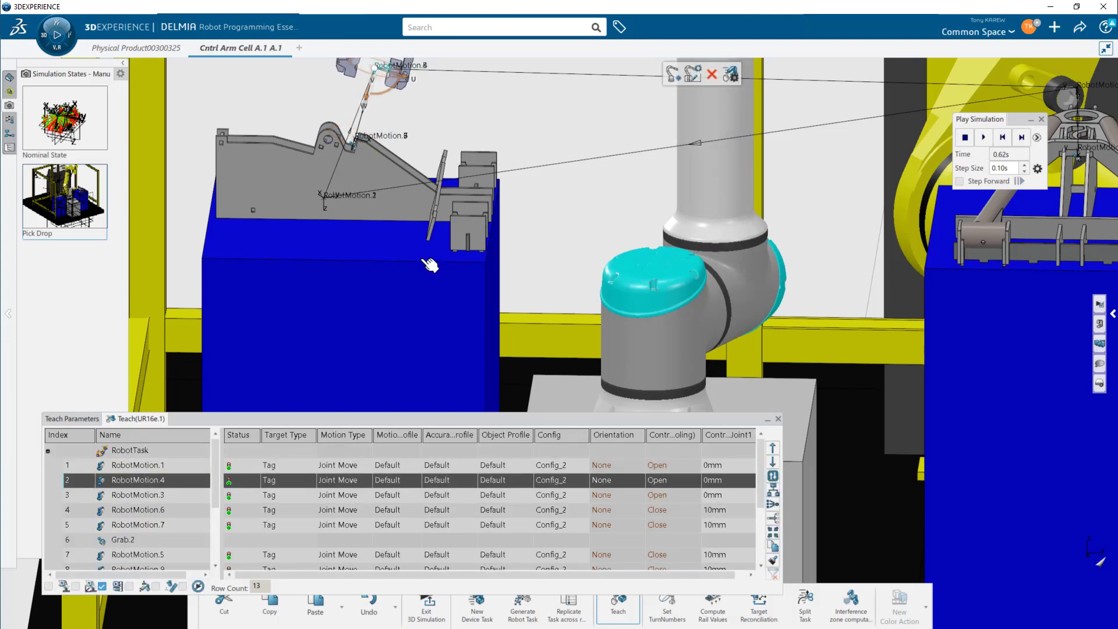
middle_click_drag(422, 261, 422, 334)
scroll(422, 328, "up", 2)
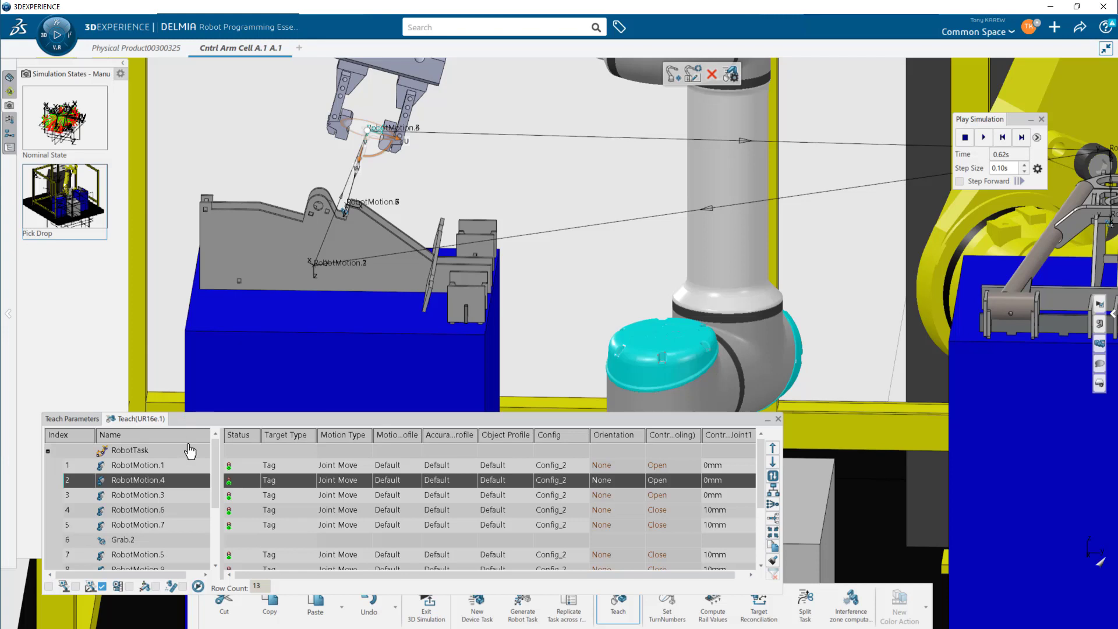
left_click(167, 497)
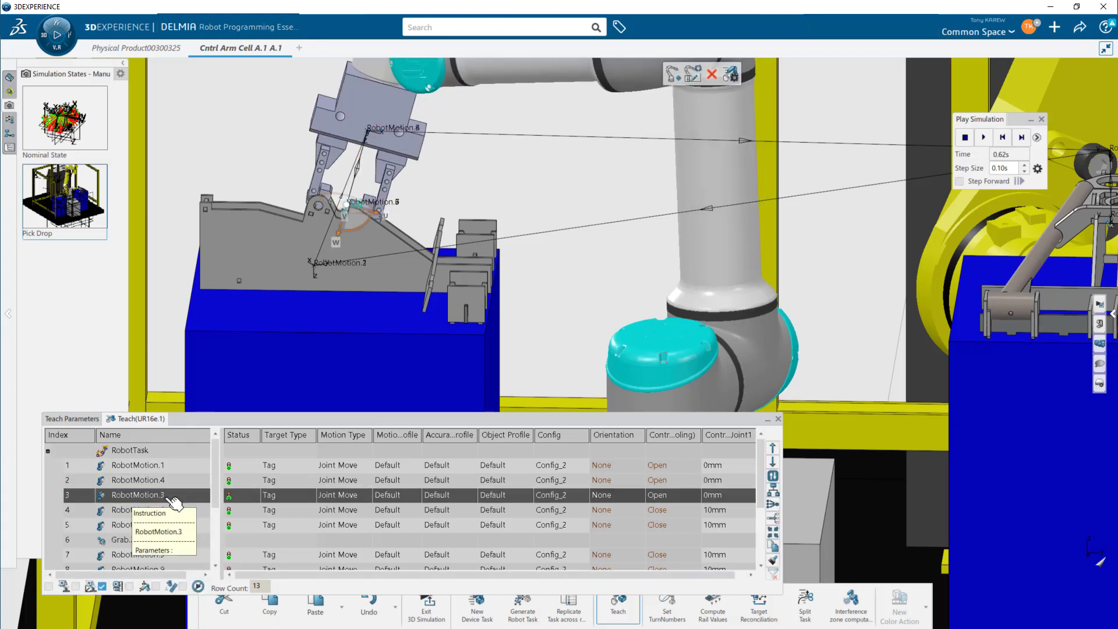
right_click(358, 494)
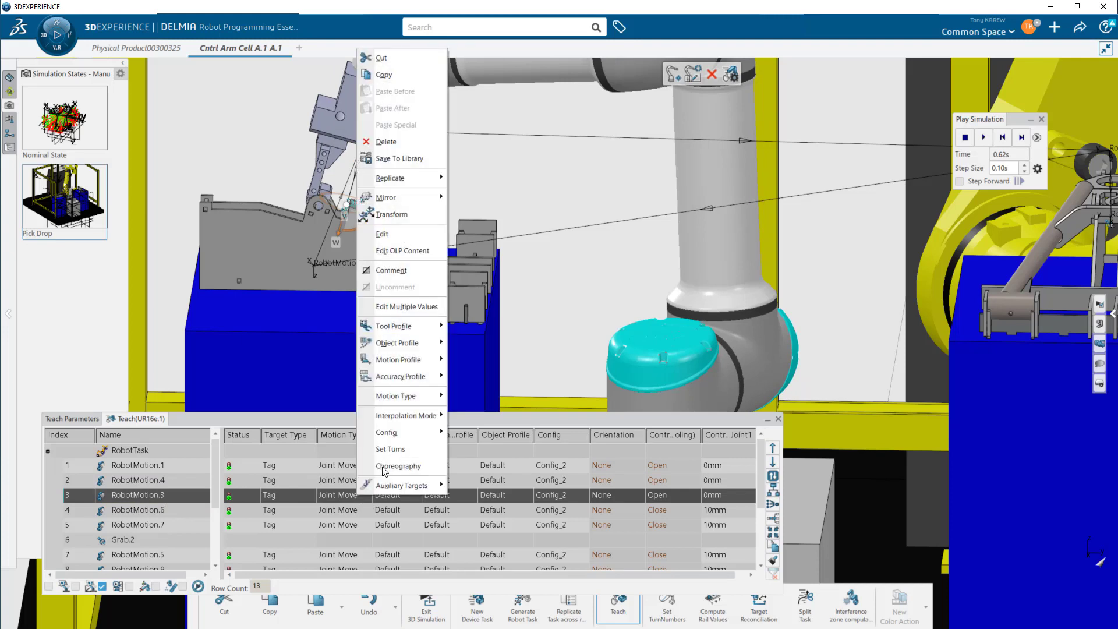
mouse_move(419, 403)
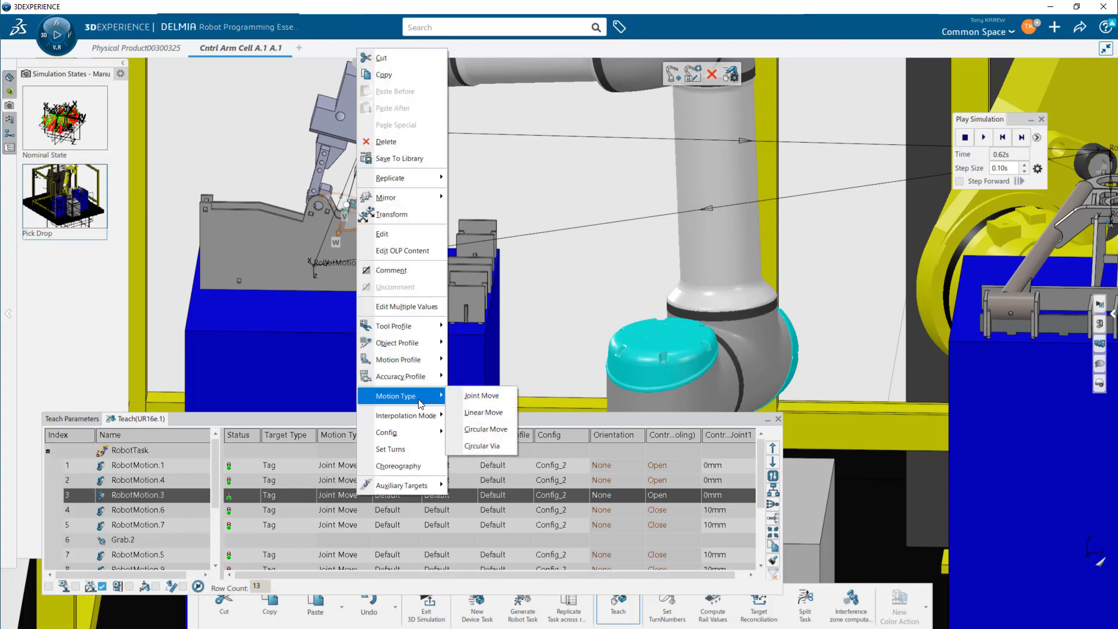
left_click(489, 412)
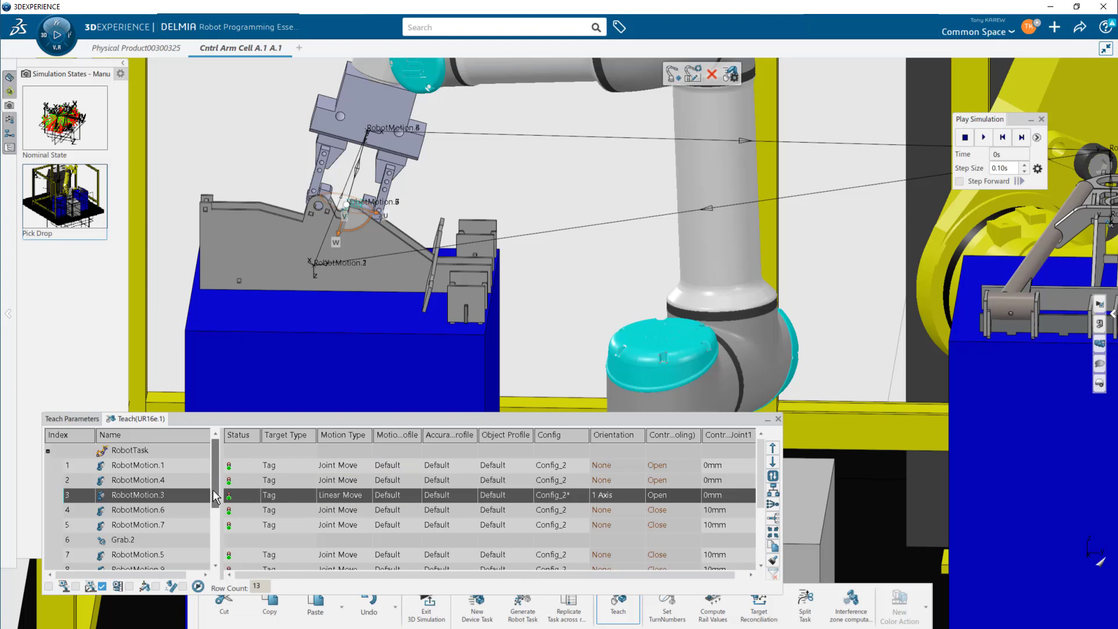
- Change the motion type of the RobotMotion.5 target after the grab to Linear Move
scroll(217, 500, "down", 1)
left_click(187, 496)
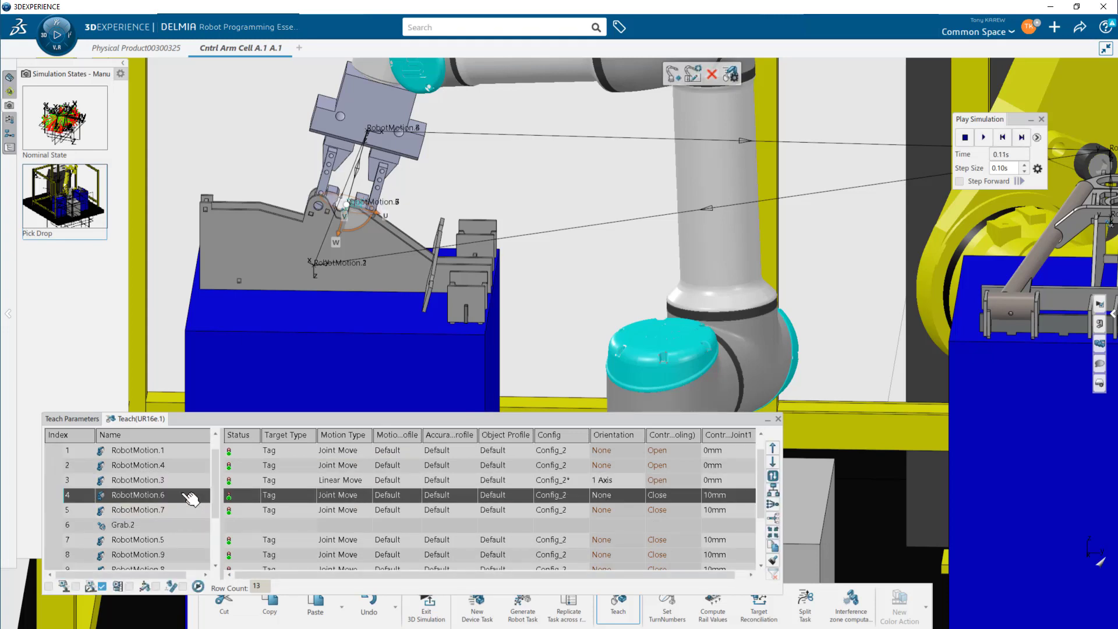
left_click(187, 511)
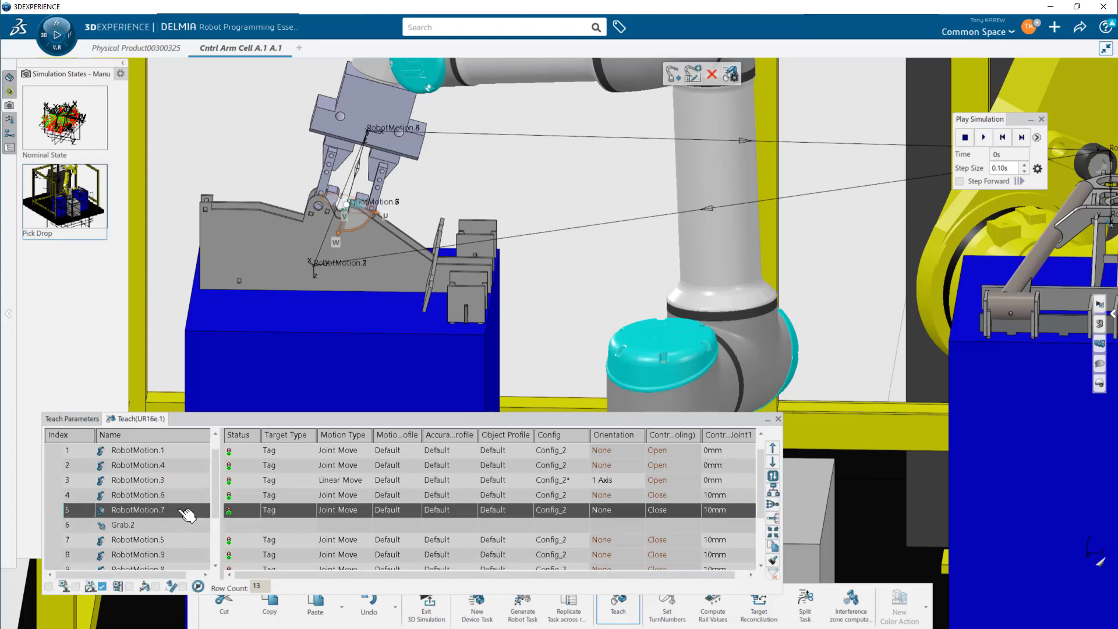
left_click(174, 541)
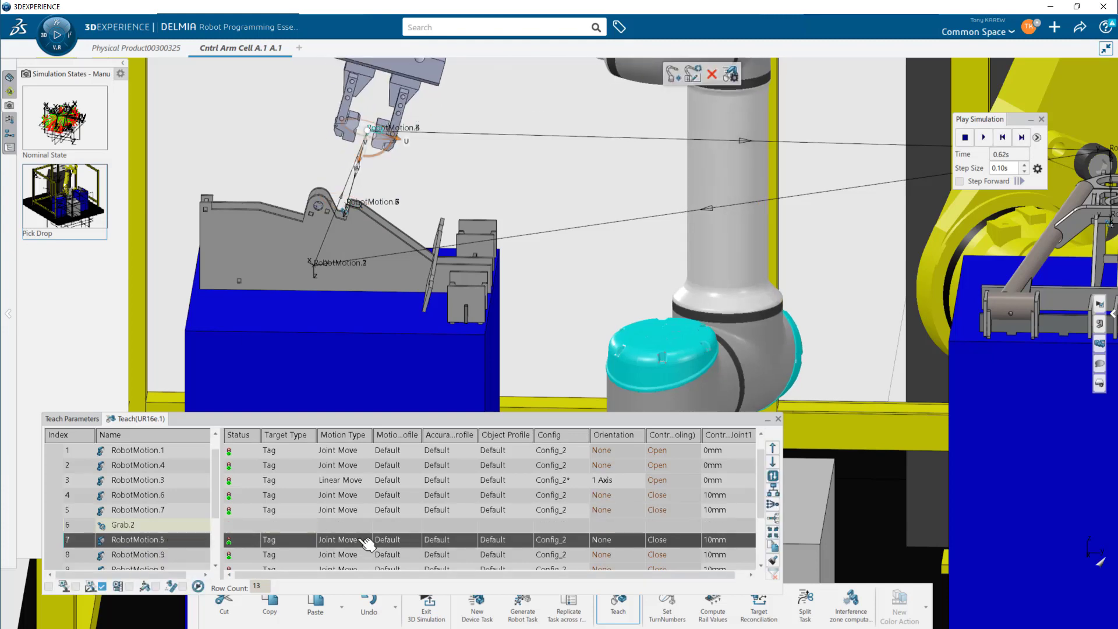
right_click(325, 540)
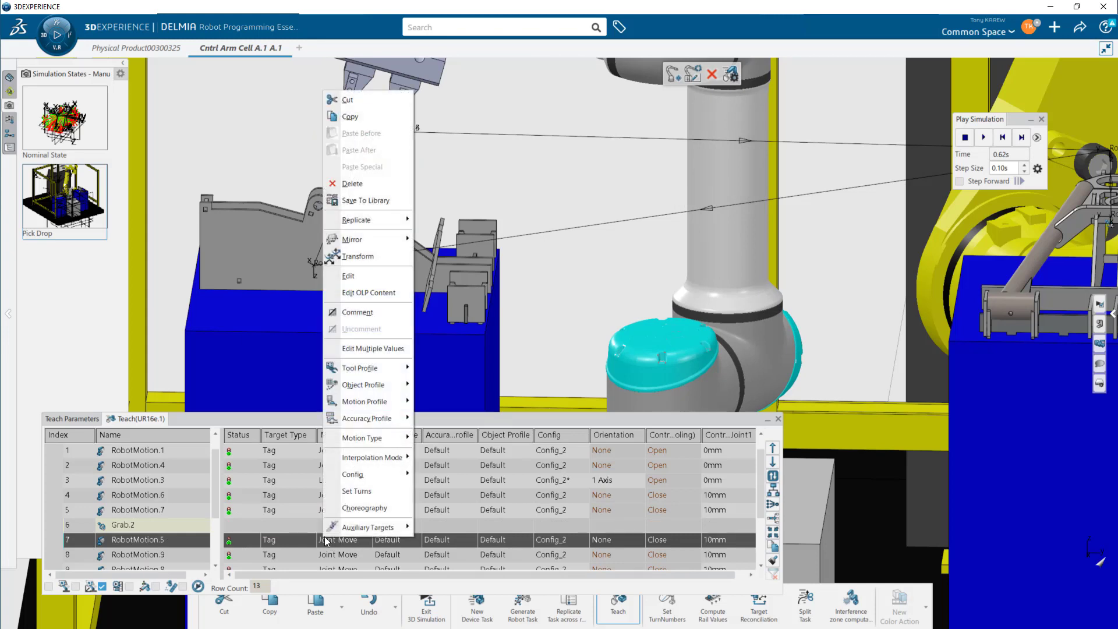
mouse_move(406, 441)
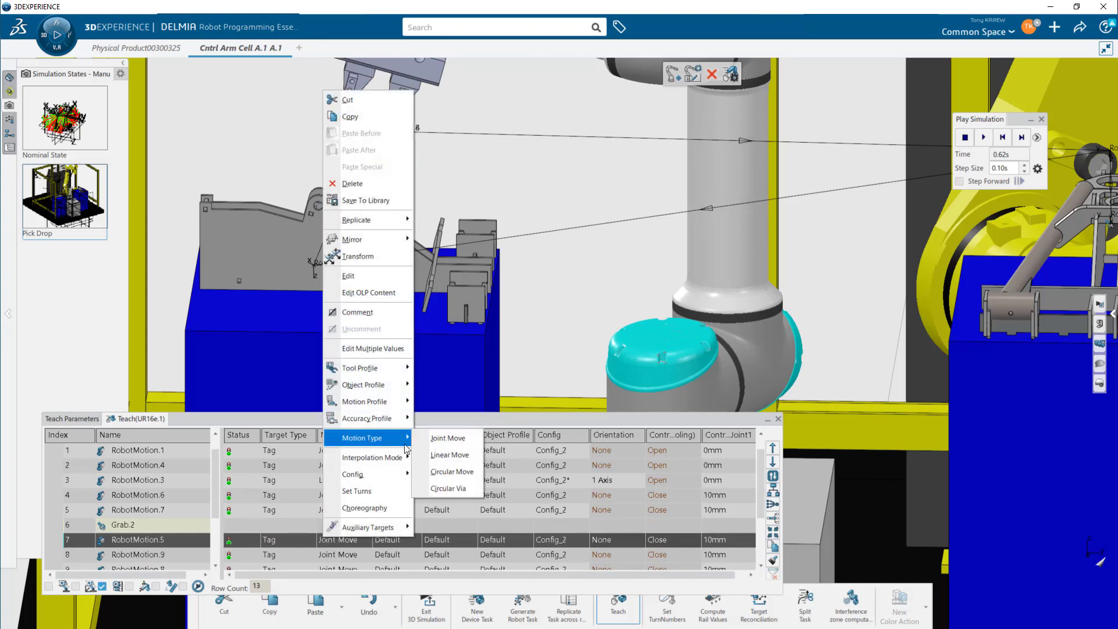
left_click(453, 455)
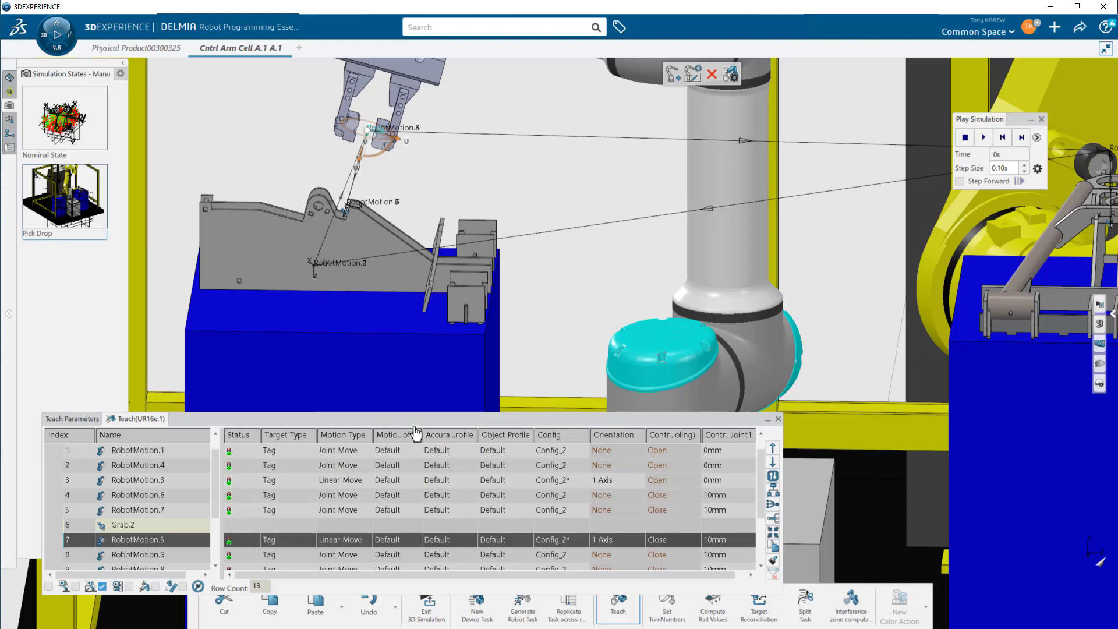
- Step through the RobotMotion targets around the release in the teach table to review the drop moves
left_click_drag(411, 417, 414, 358)
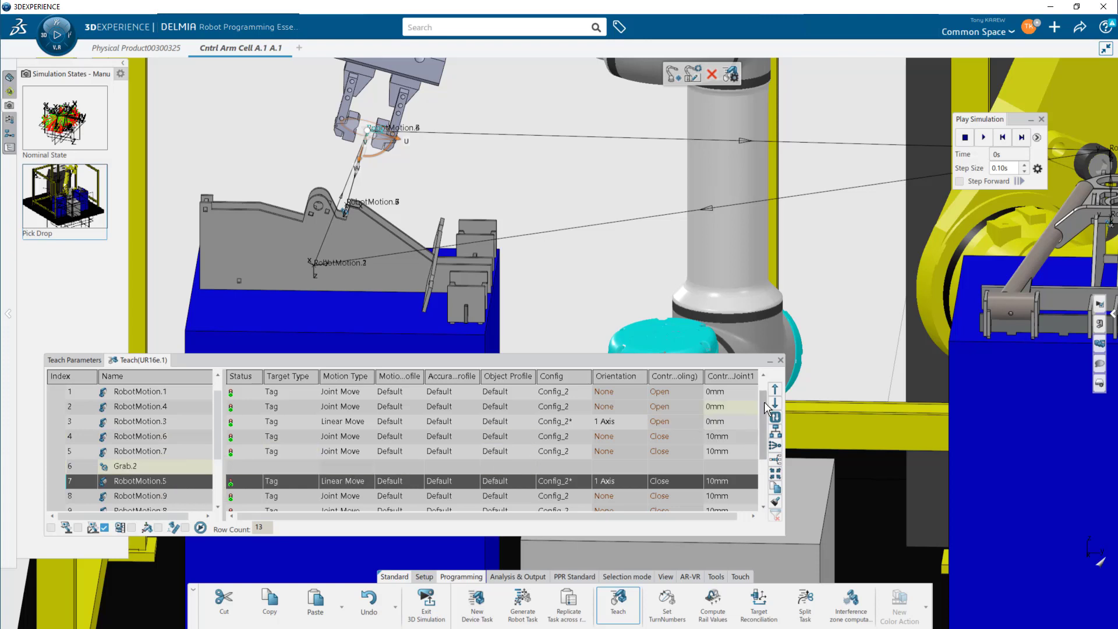
left_click_drag(760, 418, 743, 457)
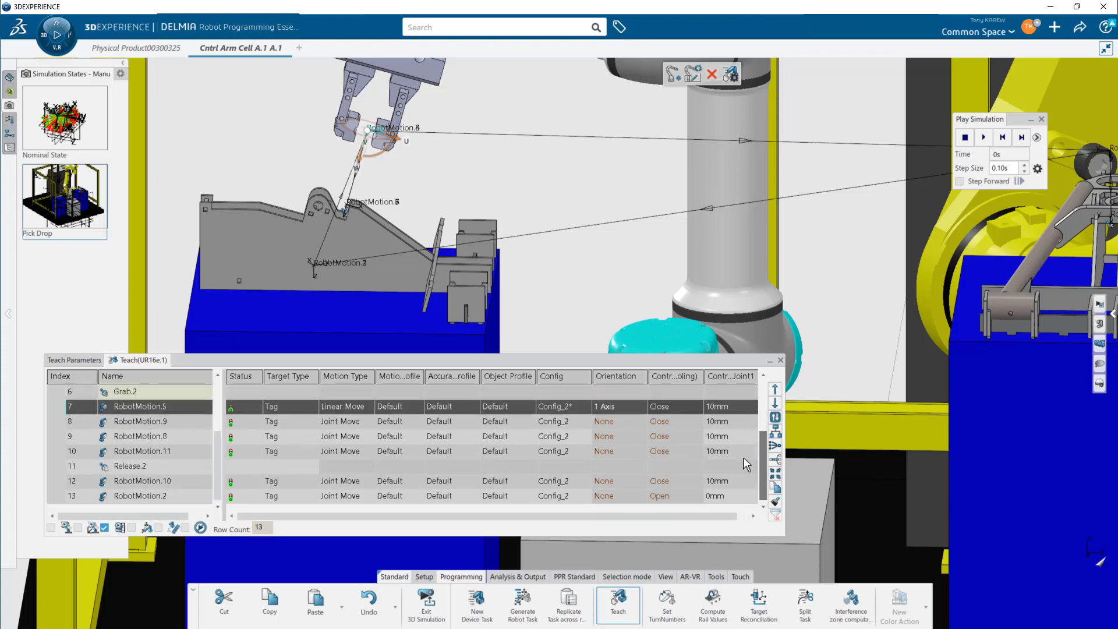
left_click(168, 451)
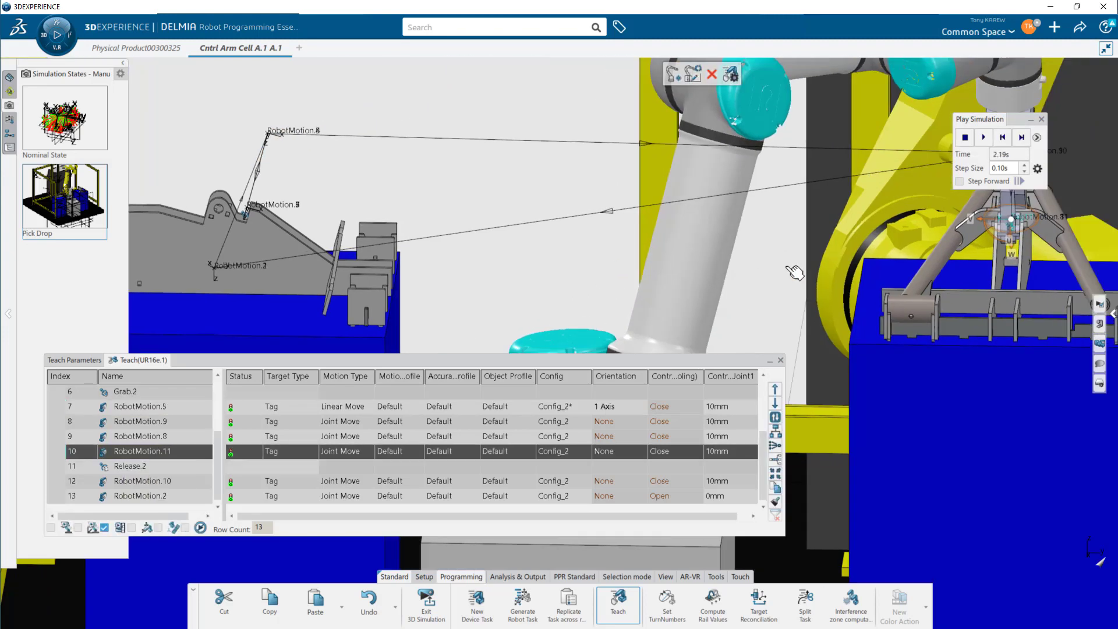
middle_click_drag(787, 268, 313, 255)
middle_click_drag(488, 294, 396, 433)
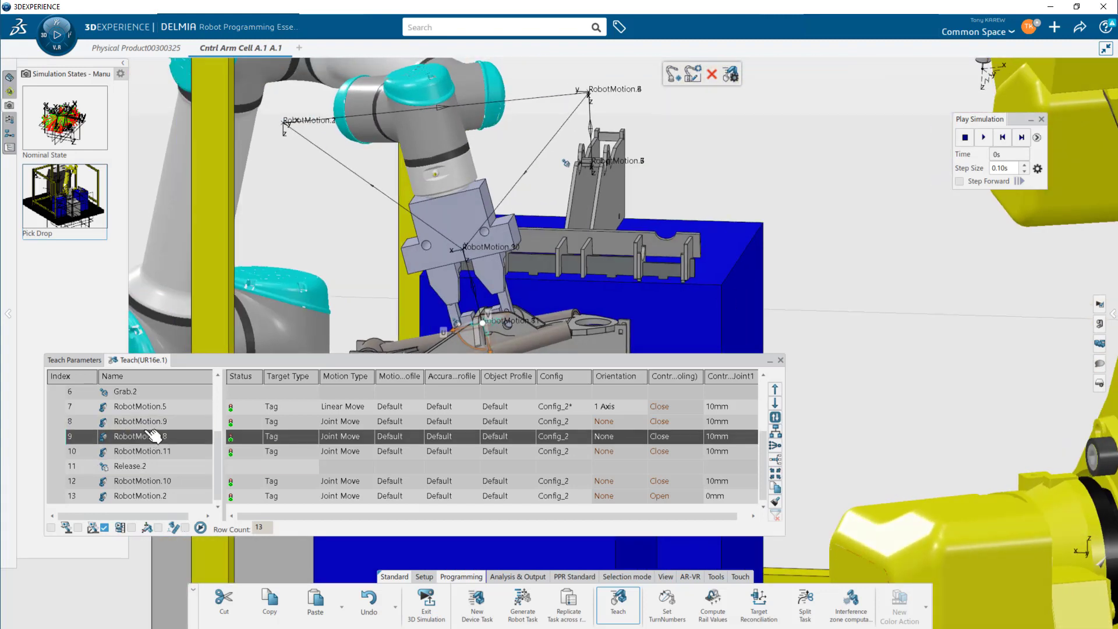
left_click(154, 423)
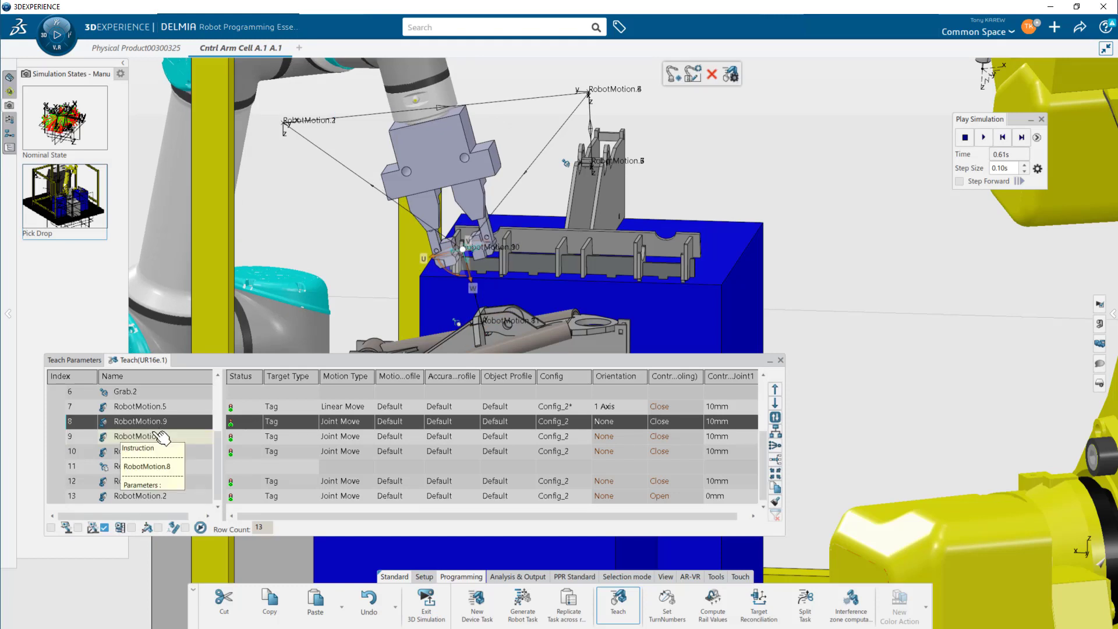
left_click(157, 437)
key("Up")
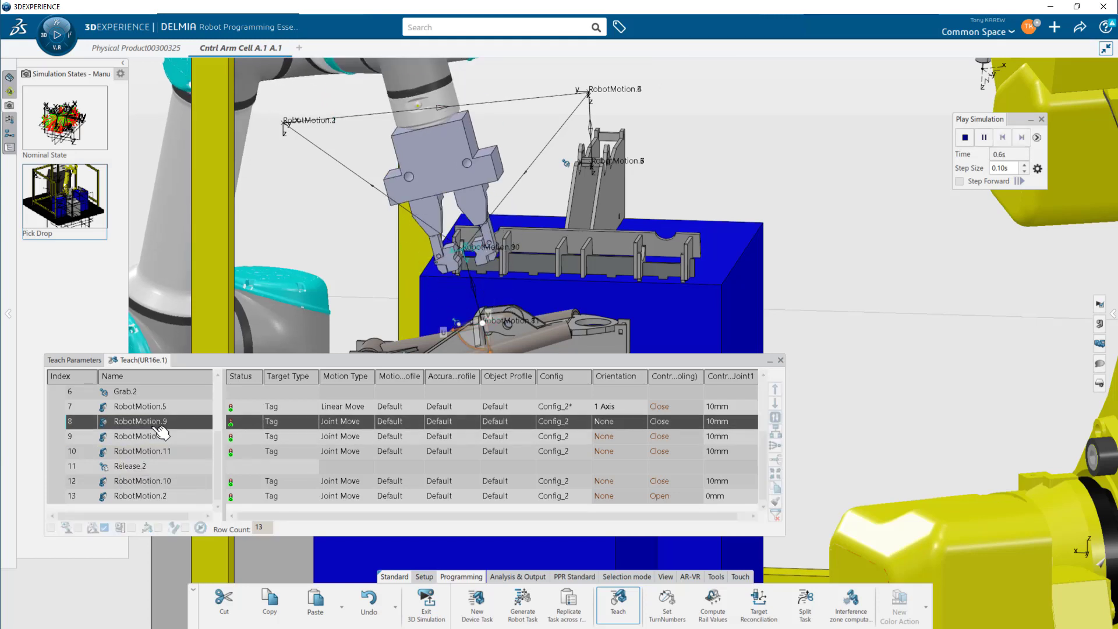
left_click(162, 438)
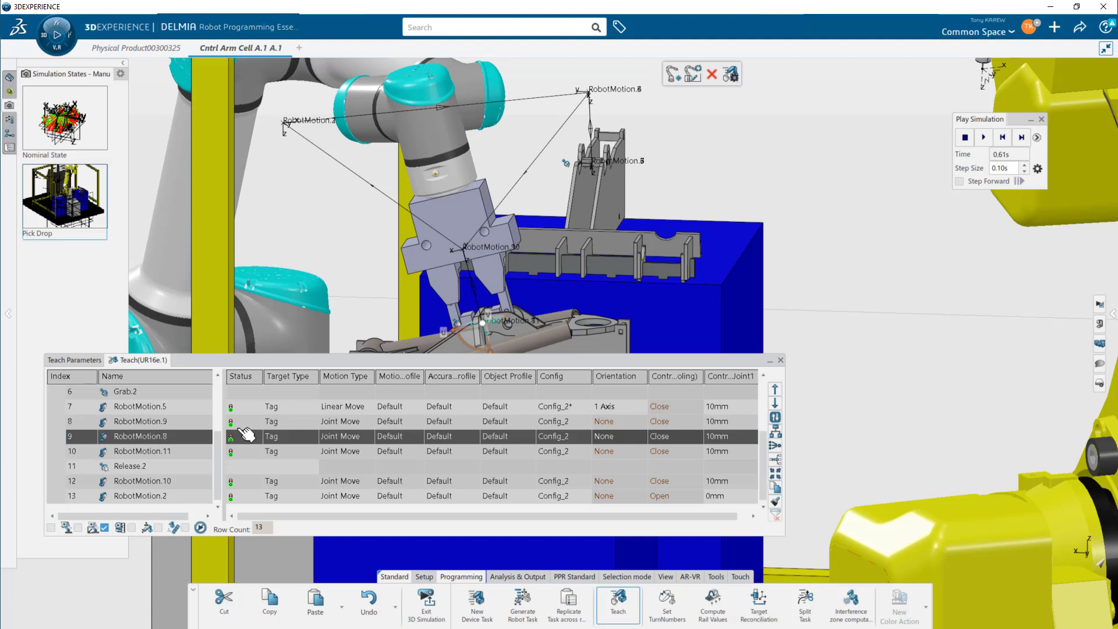
- Change the motion type of the RobotMotion.8 drop approach target to Linear Move
right_click(336, 442)
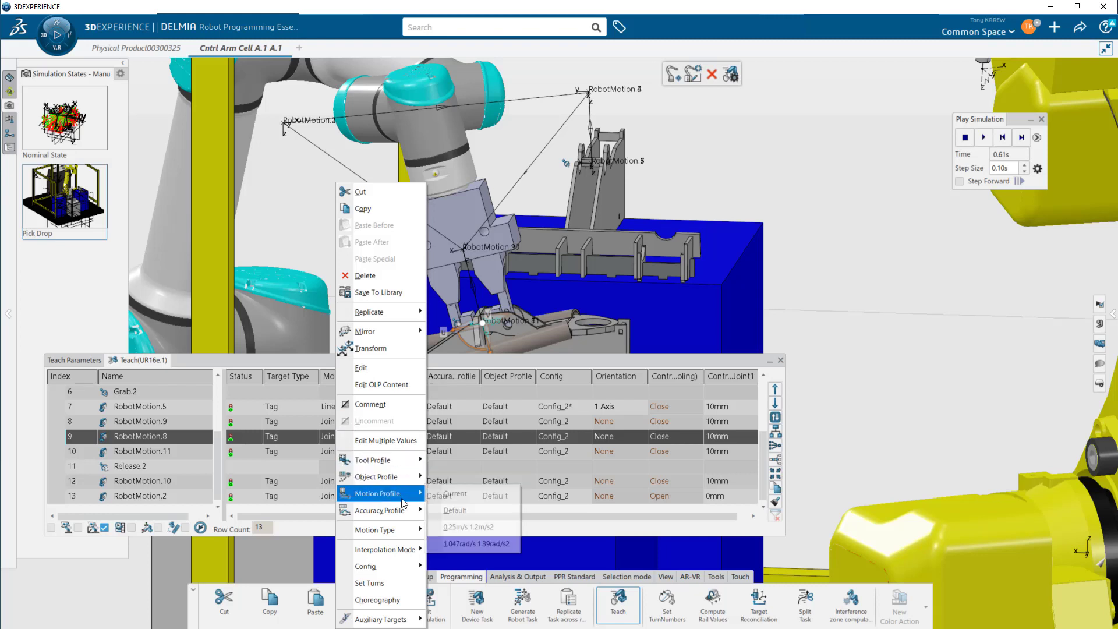
mouse_move(405, 529)
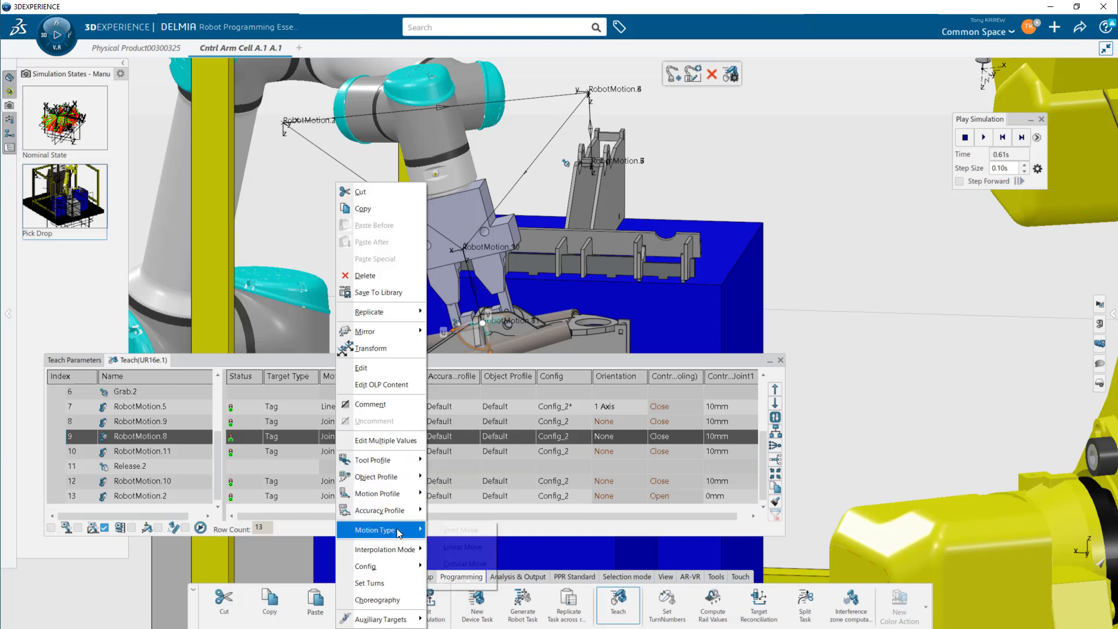
left_click(457, 546)
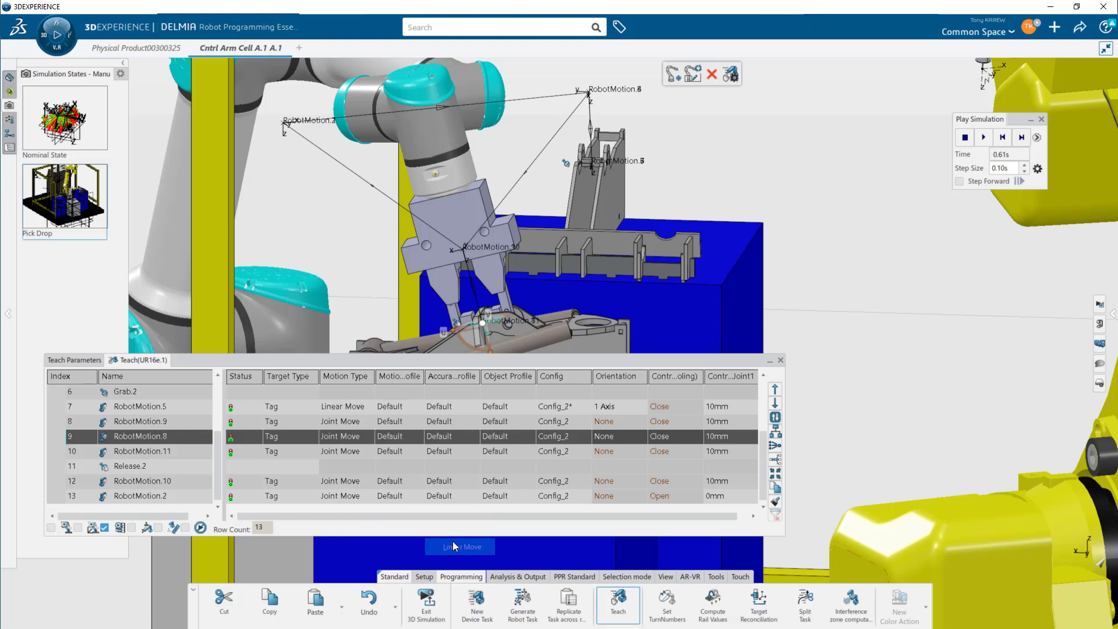
- Change the motion type of both RobotMotion.11 and RobotMotion.10 around the release to Linear Move
left_click(188, 451)
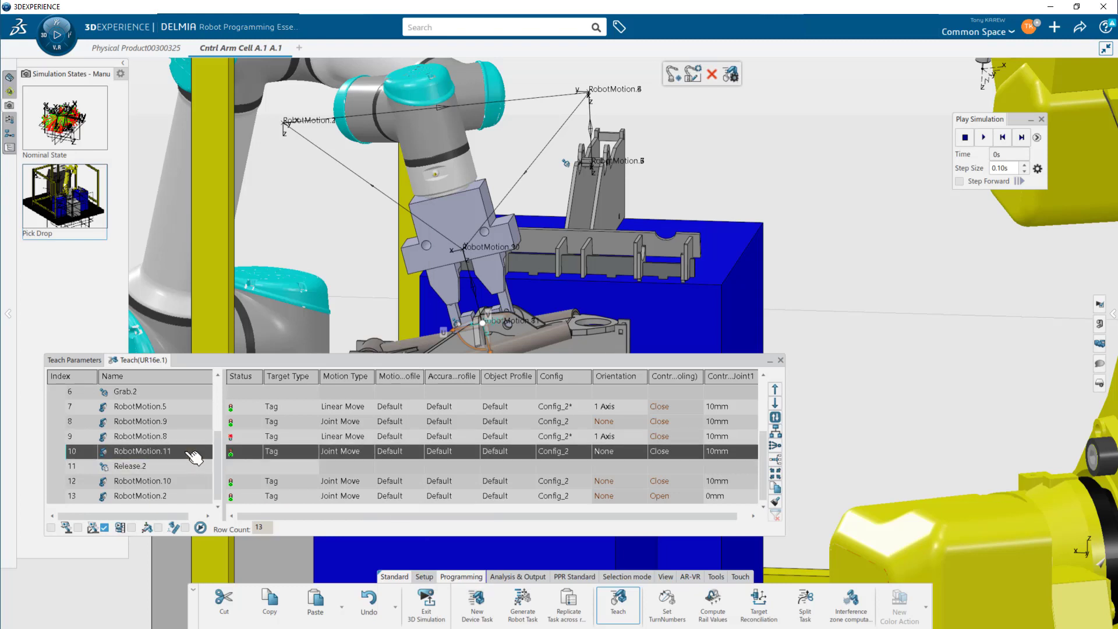
left_click(188, 482, "ctrl")
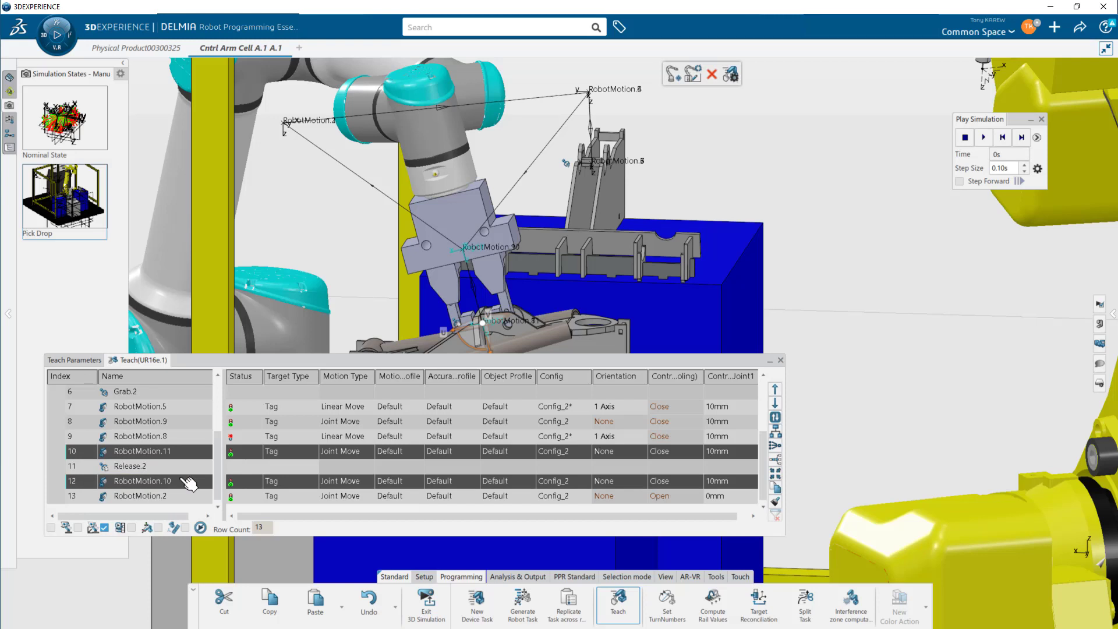
right_click(188, 482)
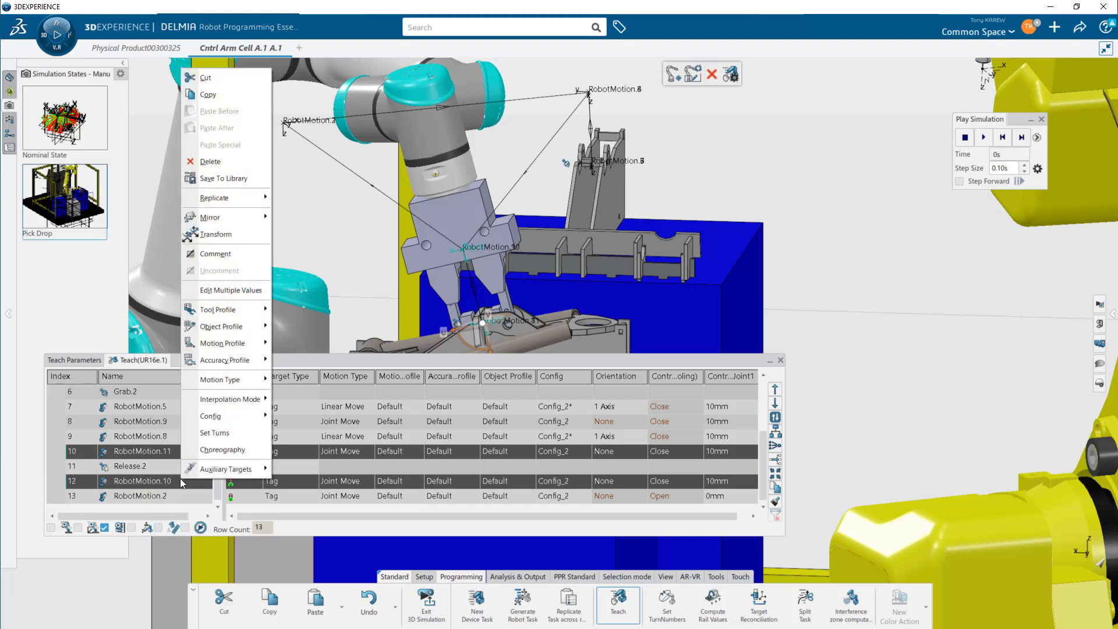
mouse_move(254, 386)
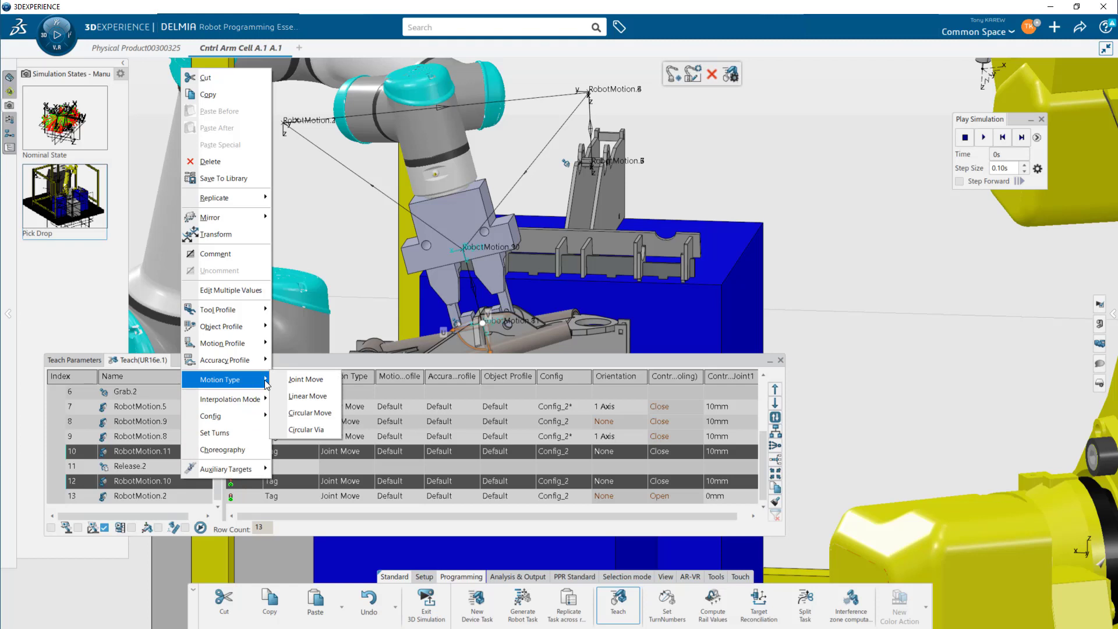
left_click(316, 397)
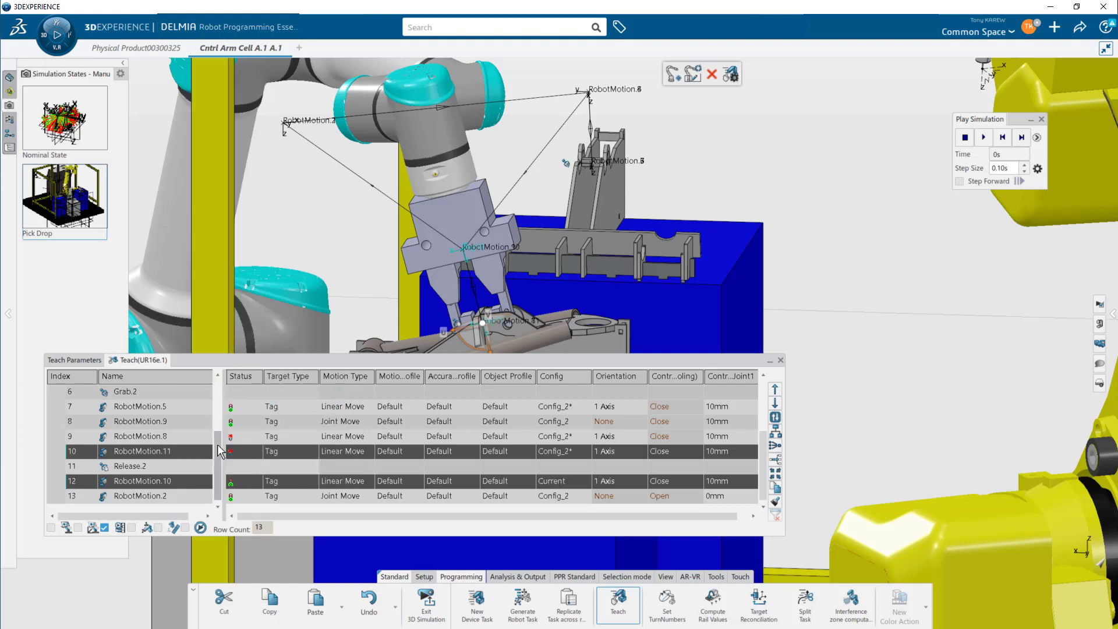
- Close the UR16e teach table
left_click(180, 426)
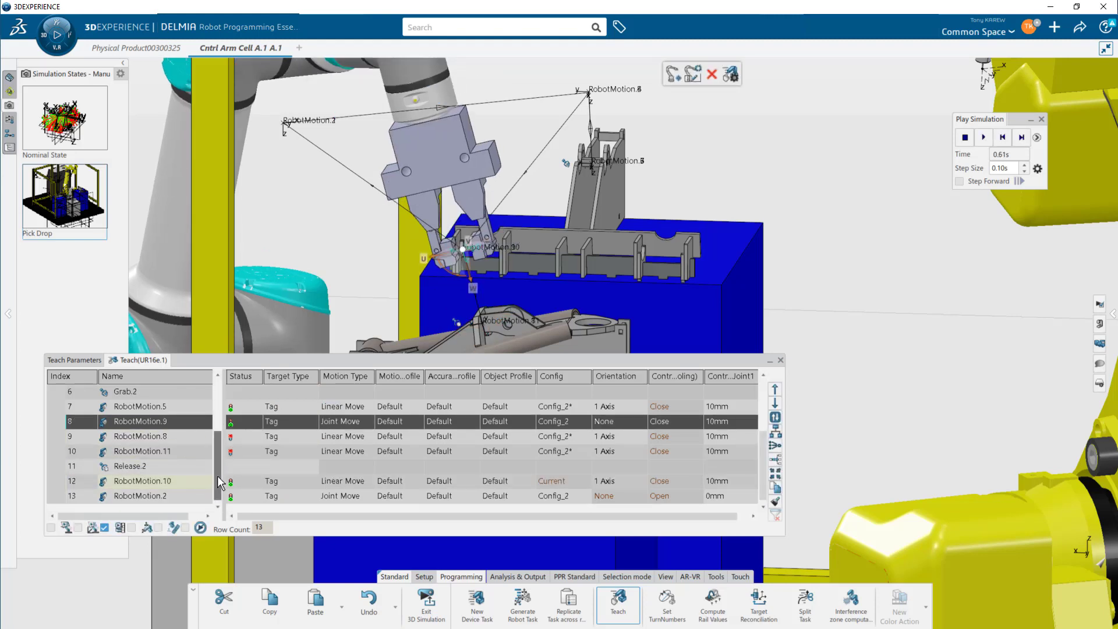
scroll(220, 482, "up", 3)
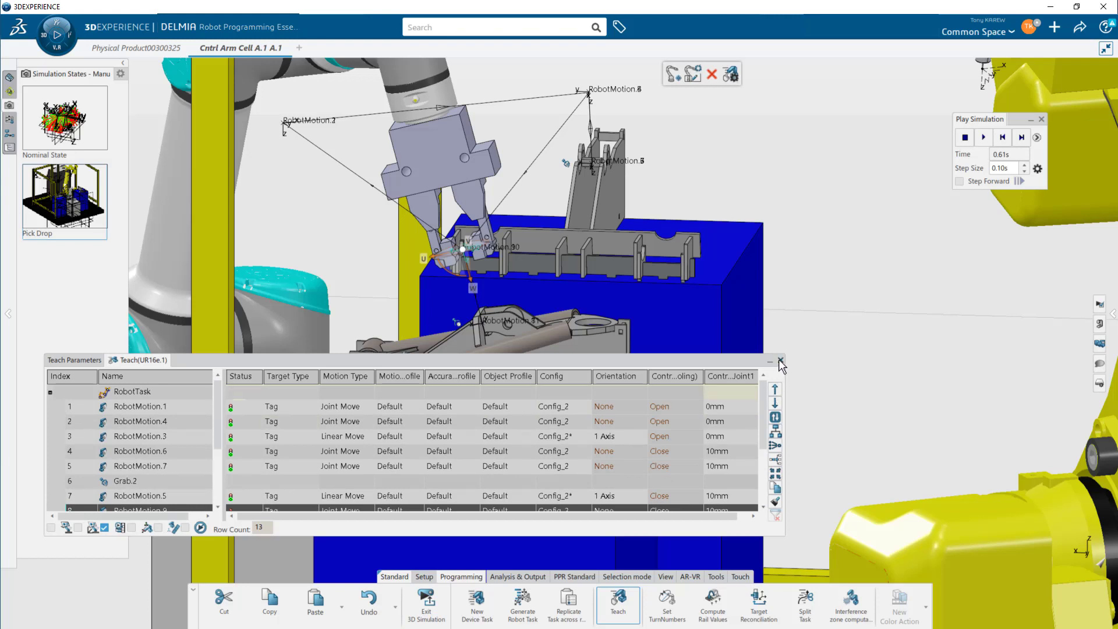
left_click(774, 363)
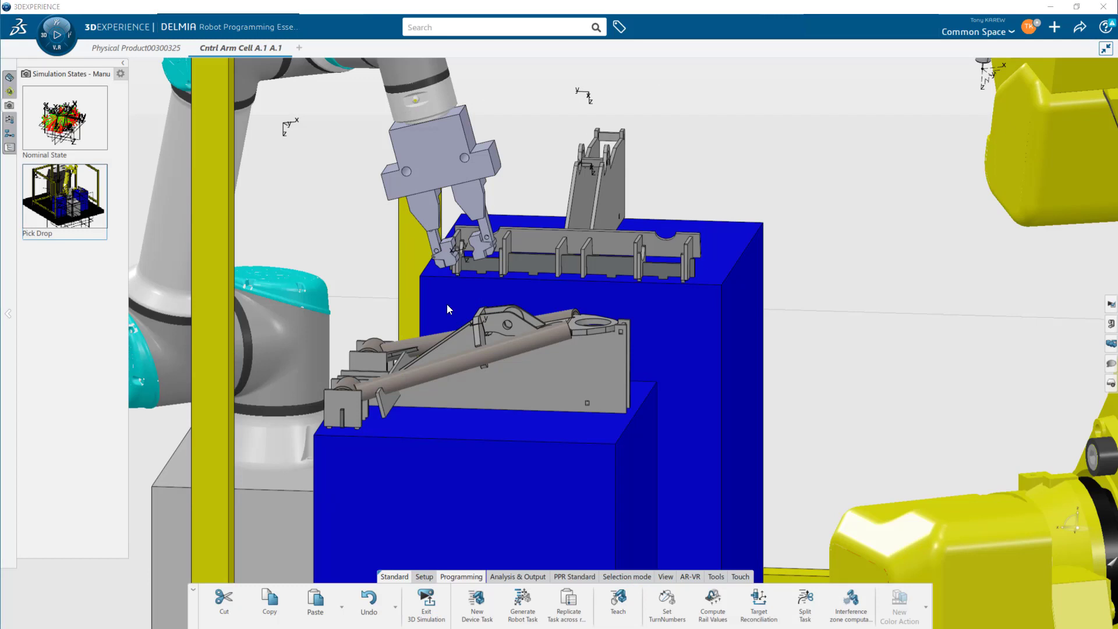
middle_click_drag(447, 304, 809, 432)
middle_click_drag(648, 417, 803, 409)
middle_click_drag(732, 412, 803, 400)
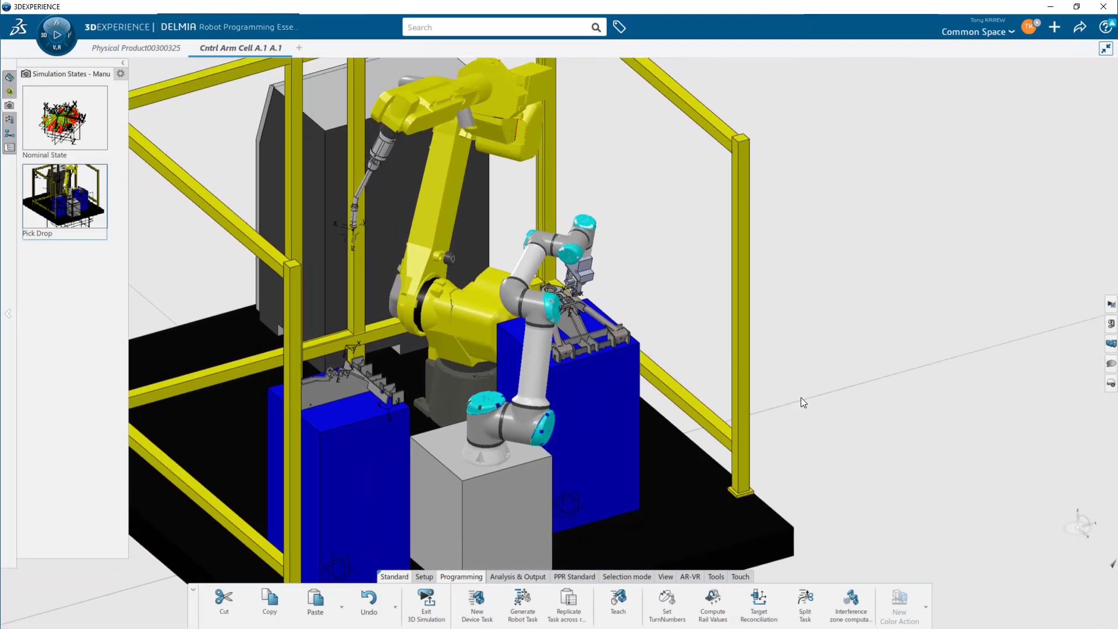